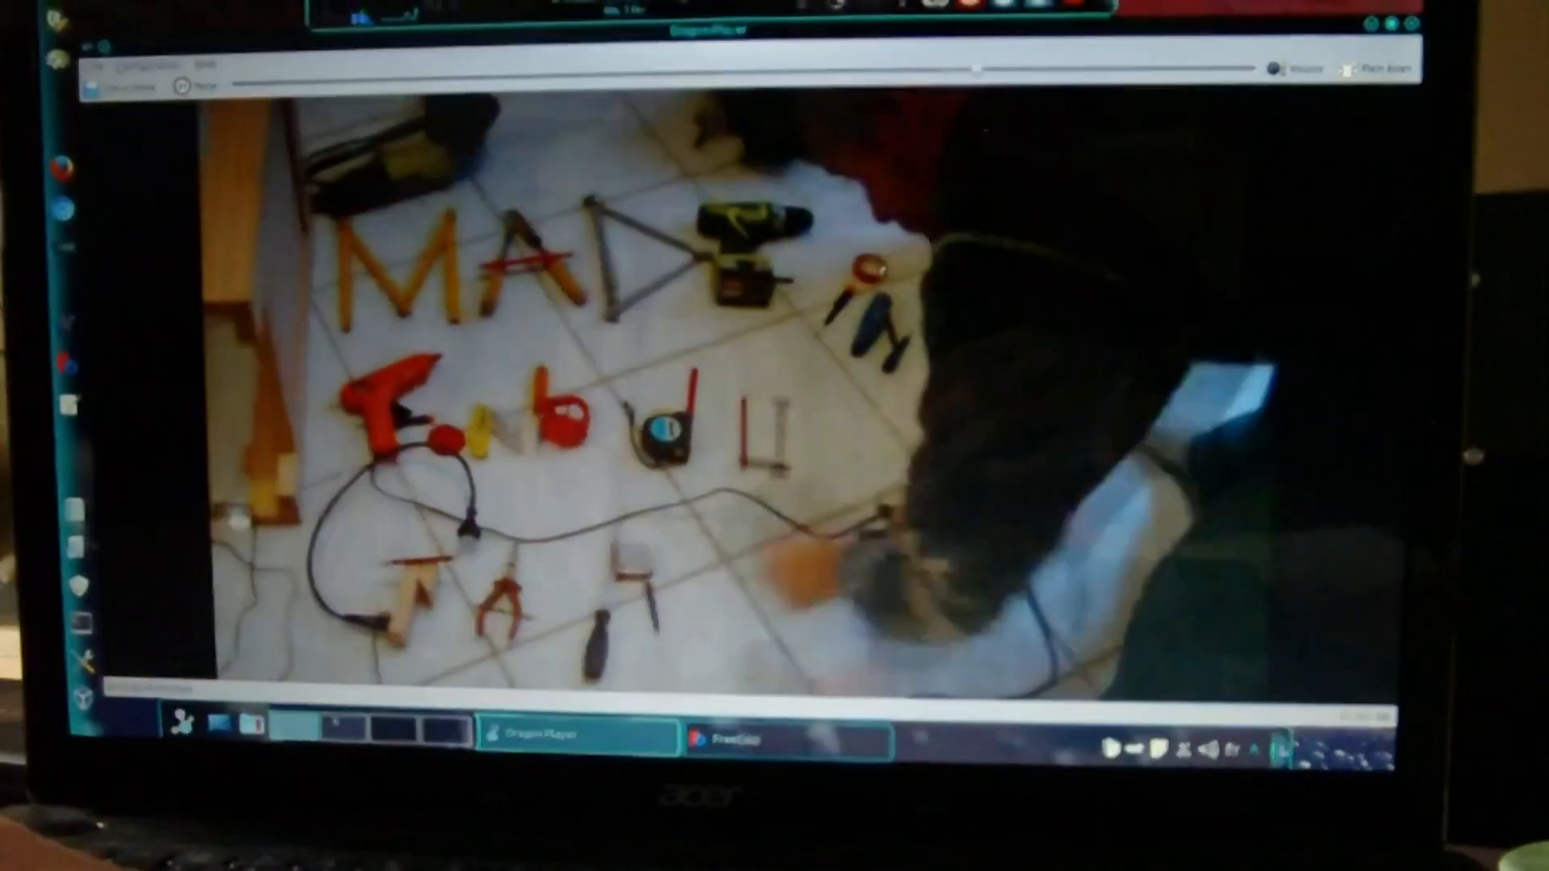
key(alt+Tab)
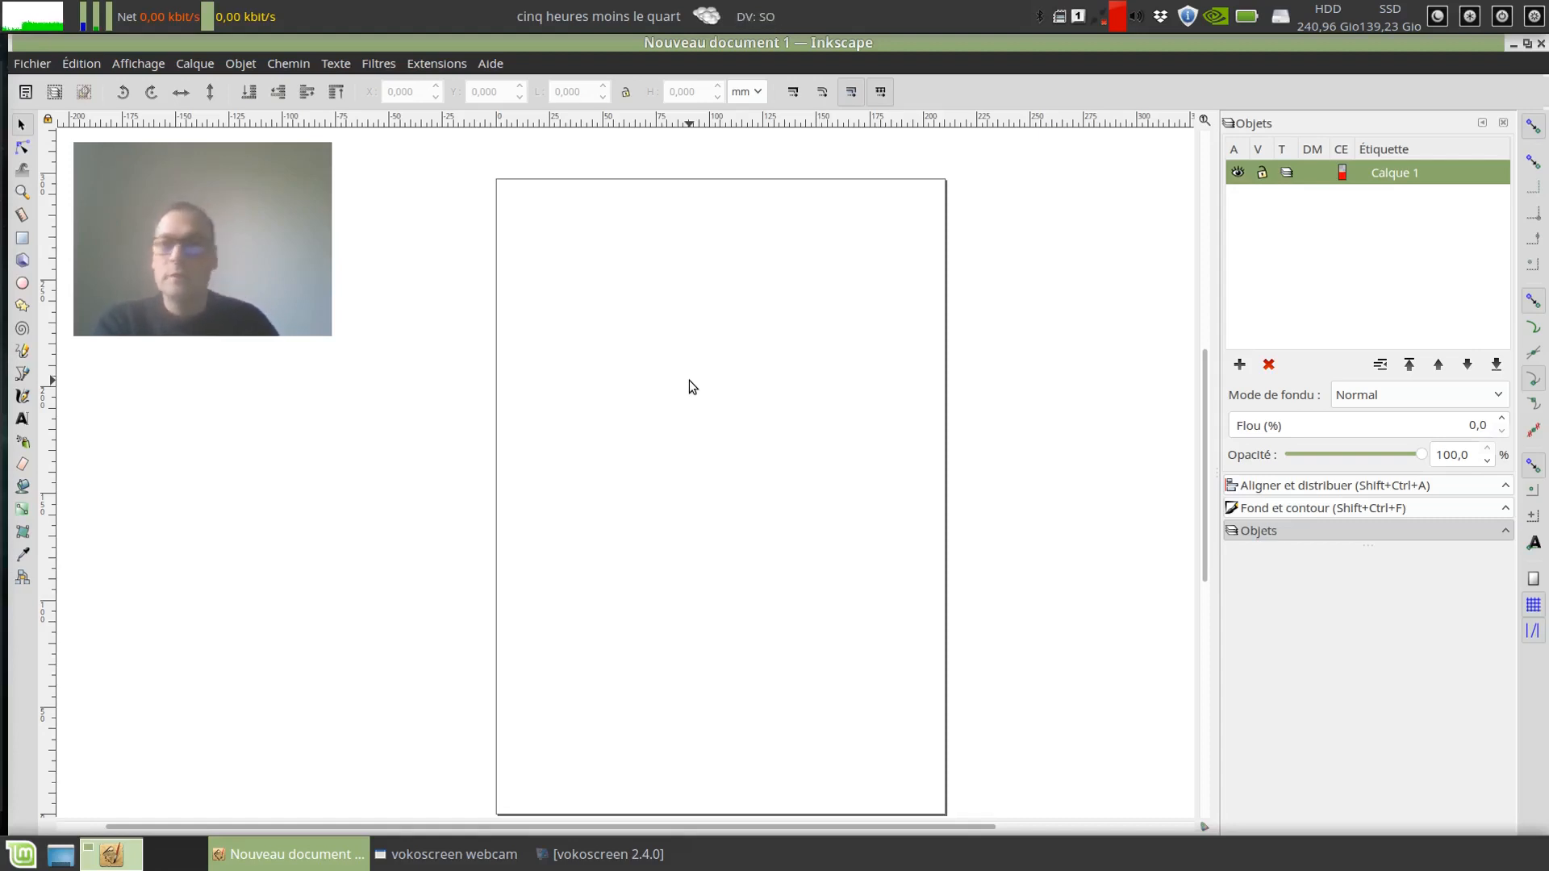
Step: Open the Gabarit extension of the Creation patron cuir group to view its options, and close it without applying
click(430, 65)
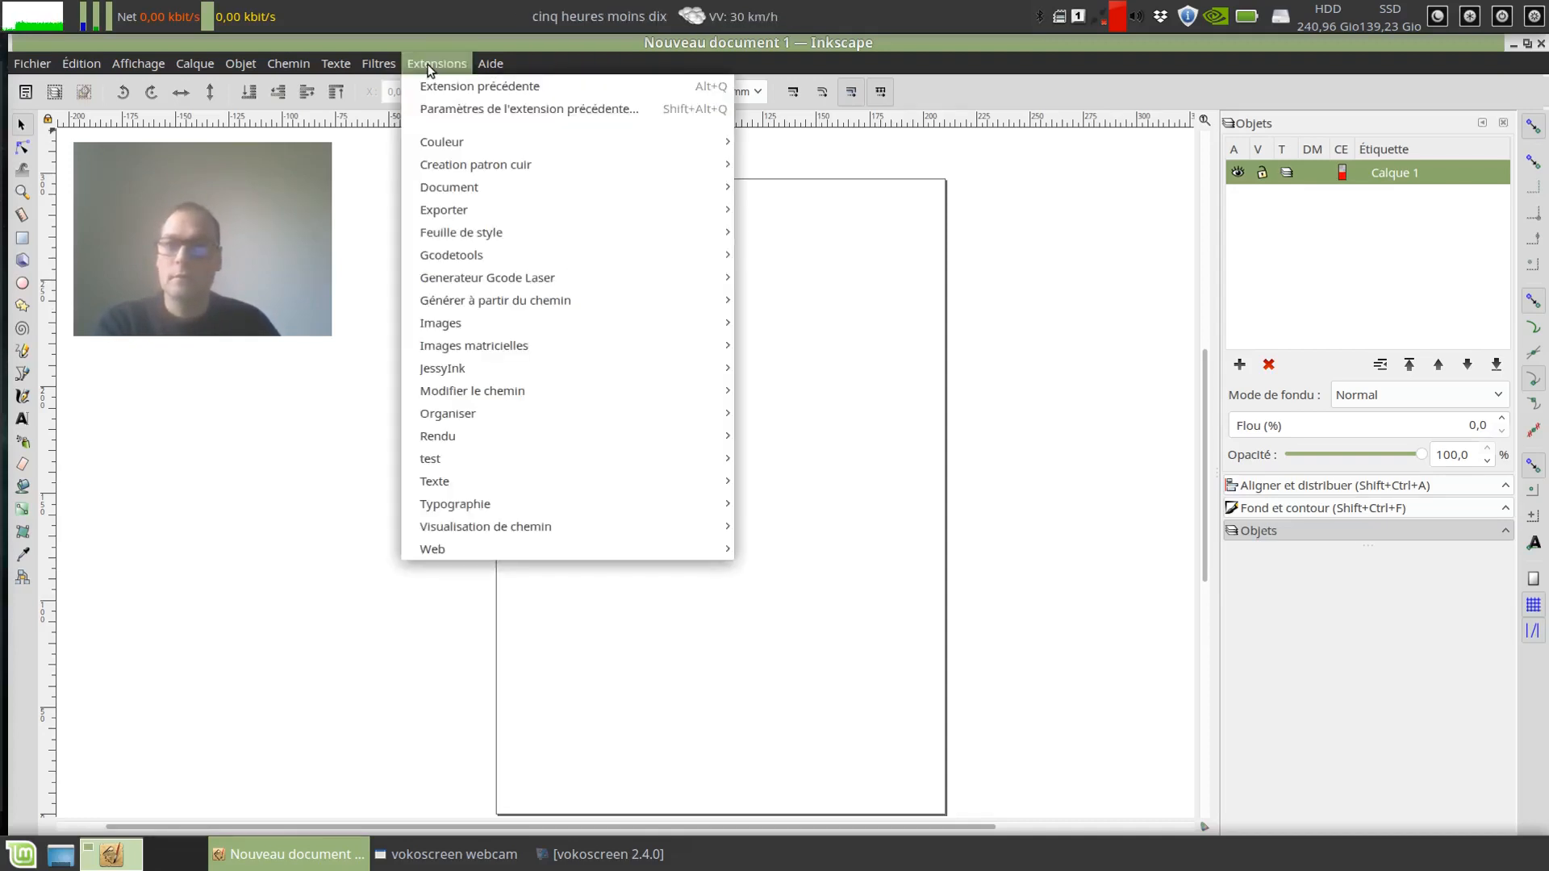
mouse_move(518, 167)
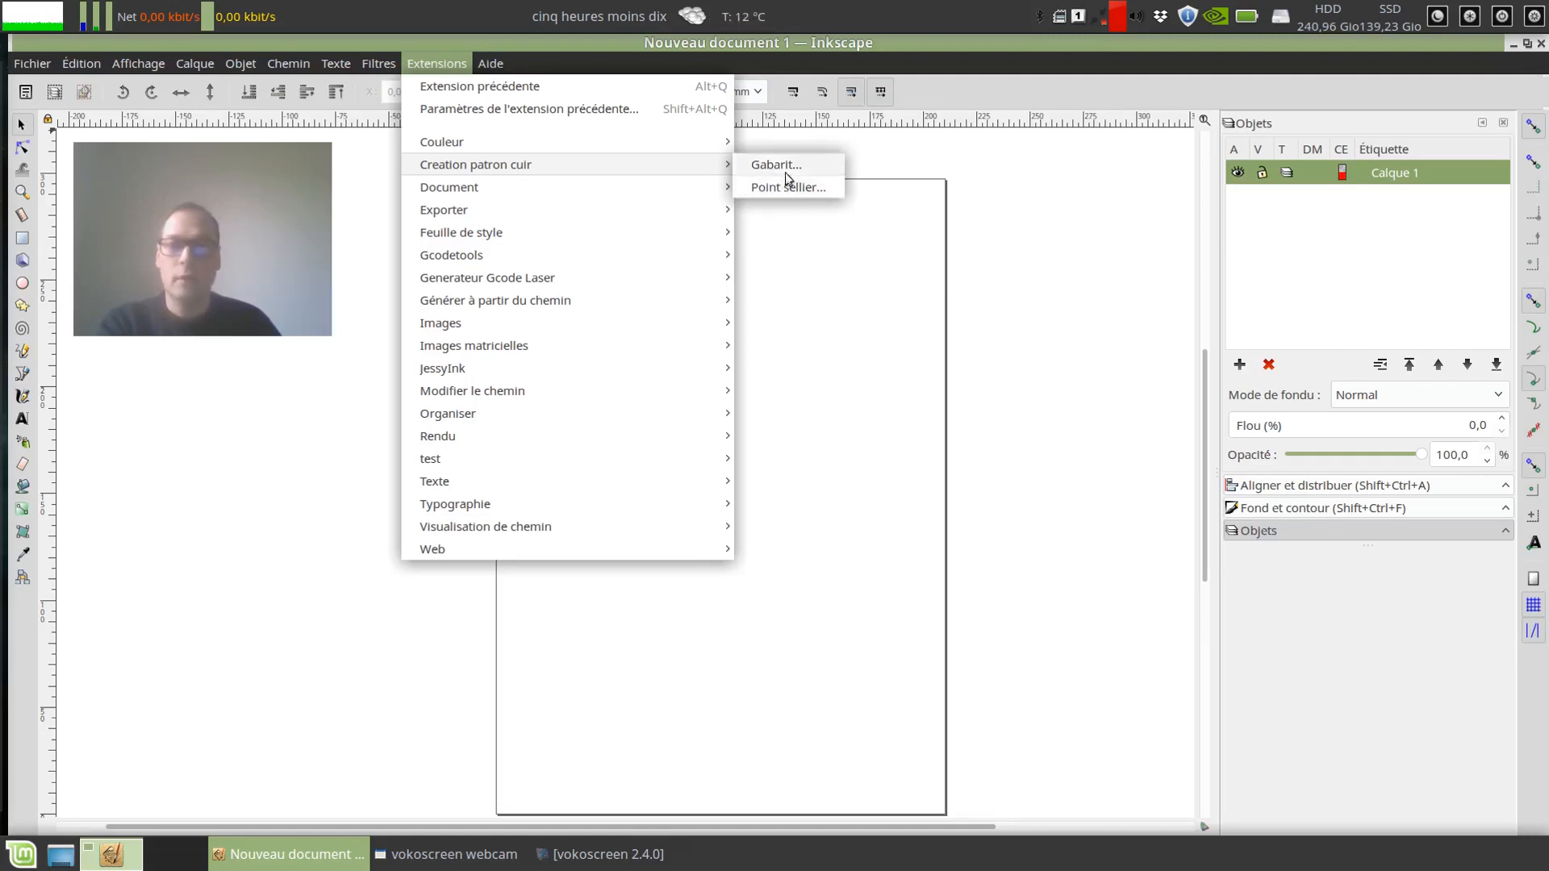
click(761, 171)
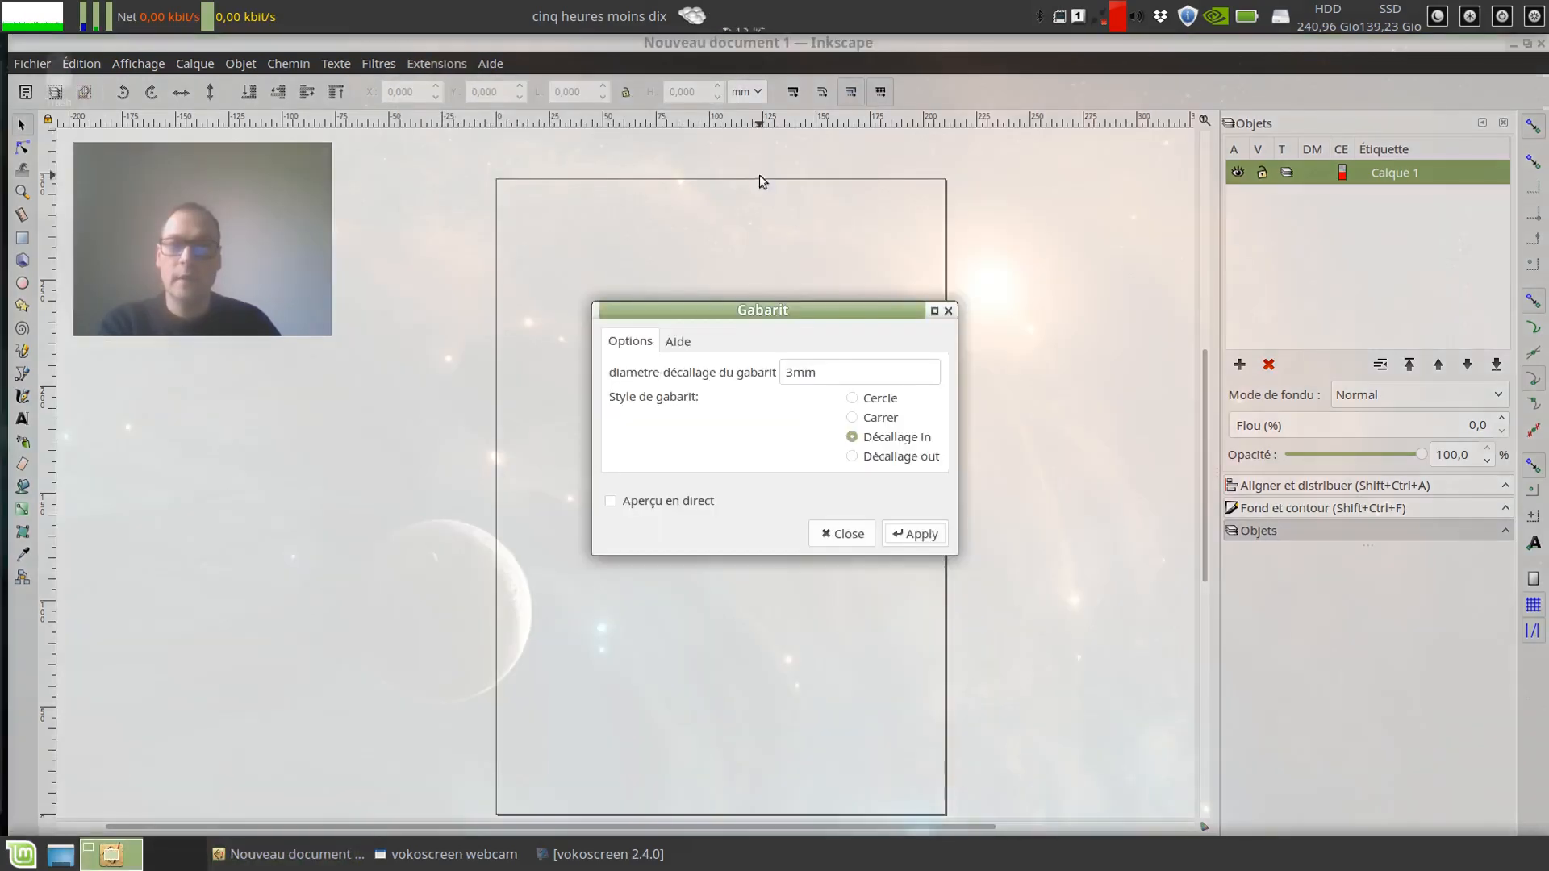
drag(690, 313, 1032, 215)
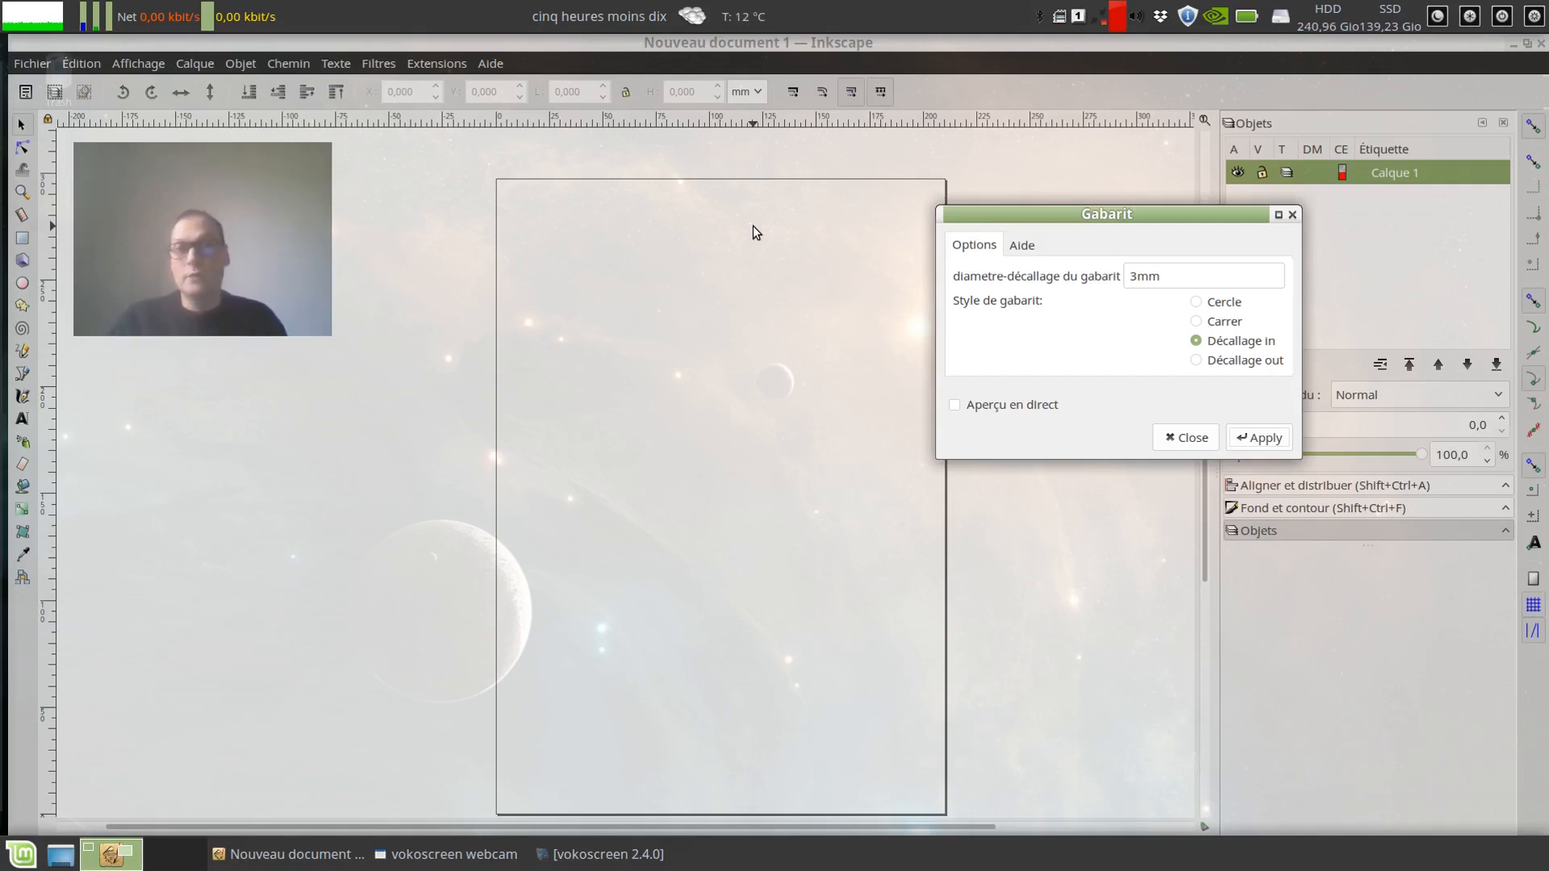
click(1180, 439)
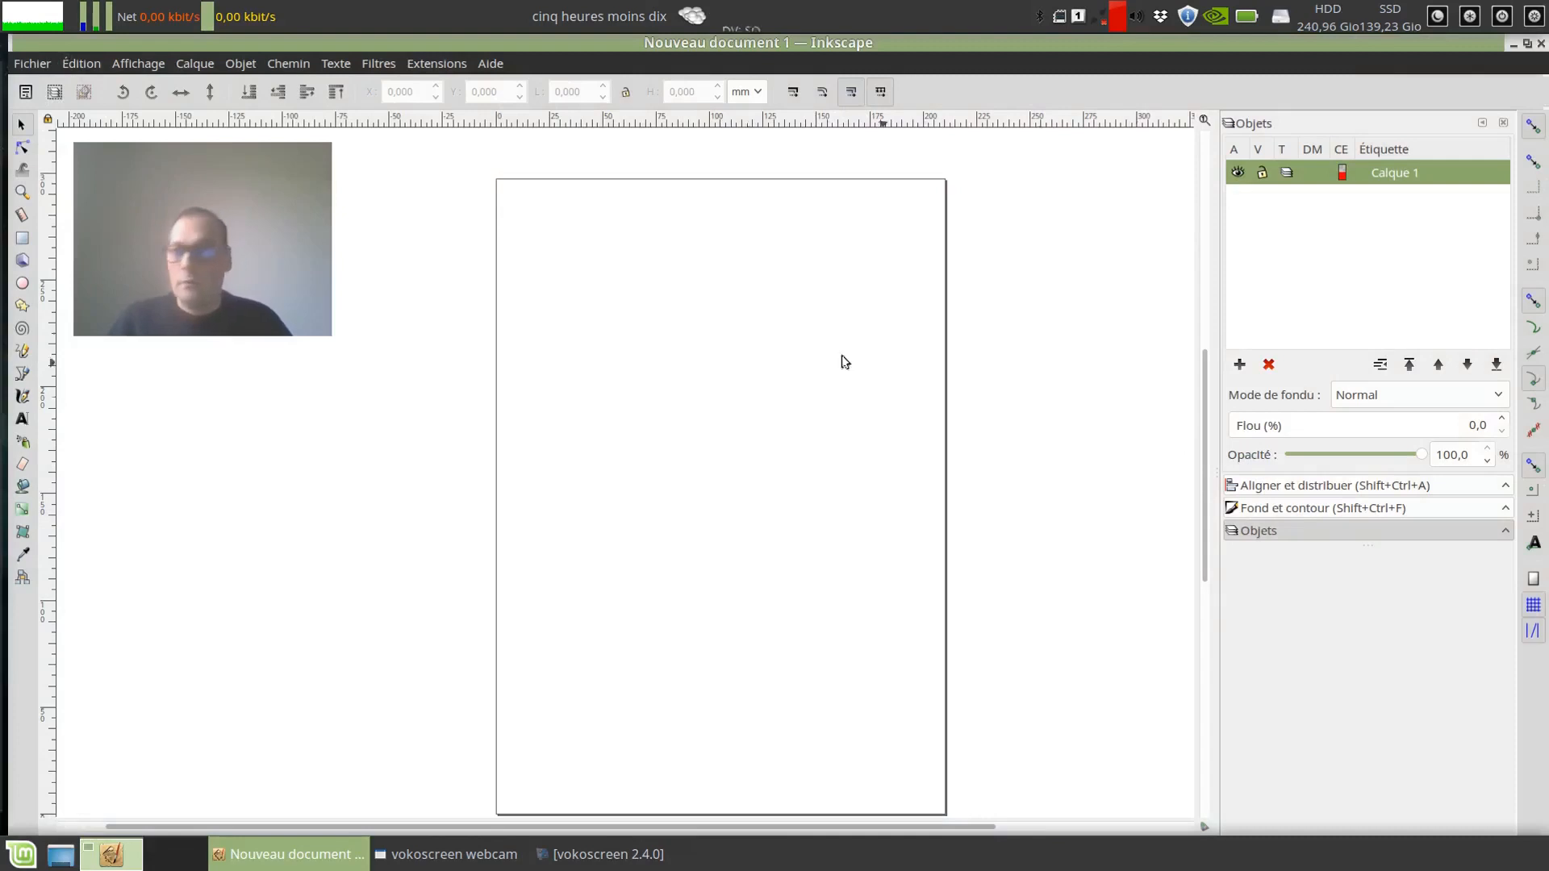
Step: Draw a rounded rectangle about 144 × 72 mm on the page and move it to about X 33.5, Y 126.5 mm
click(23, 239)
drag(553, 355, 860, 510)
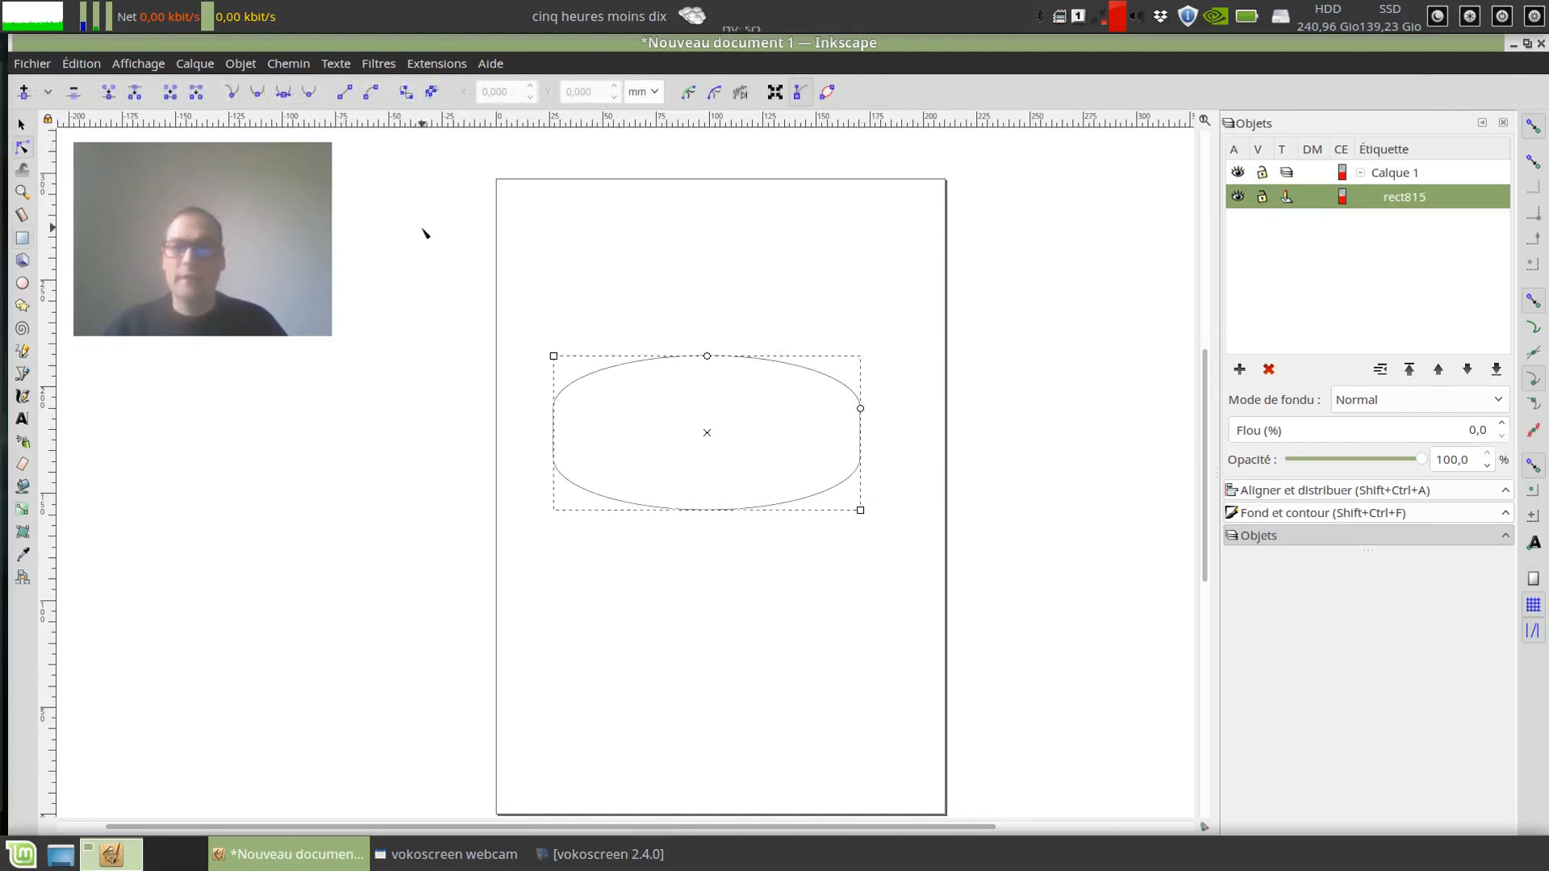
click(21, 124)
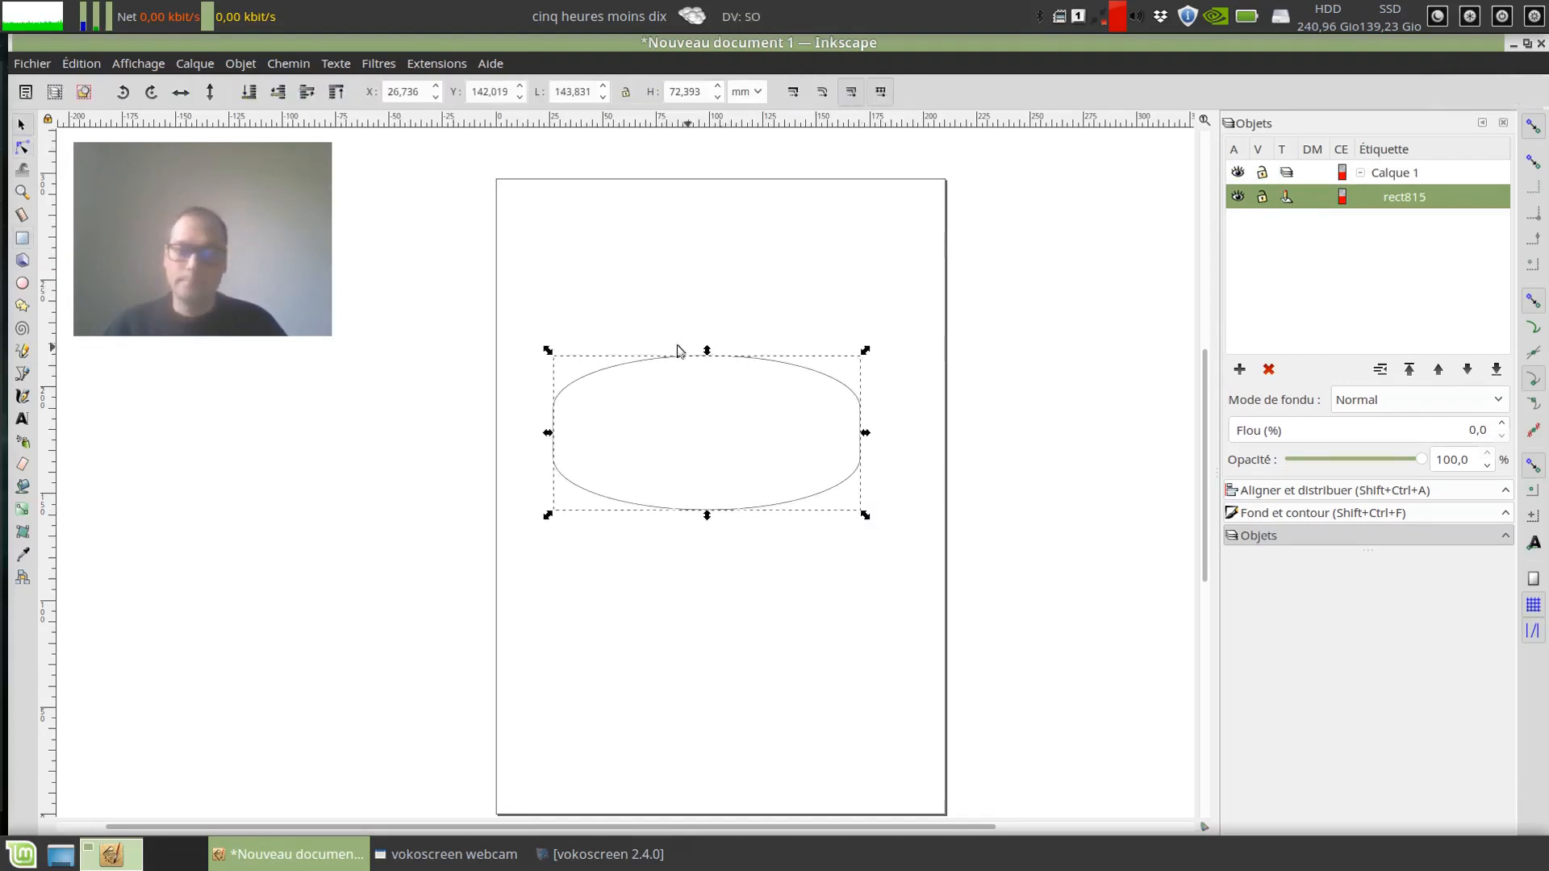
drag(735, 360, 749, 394)
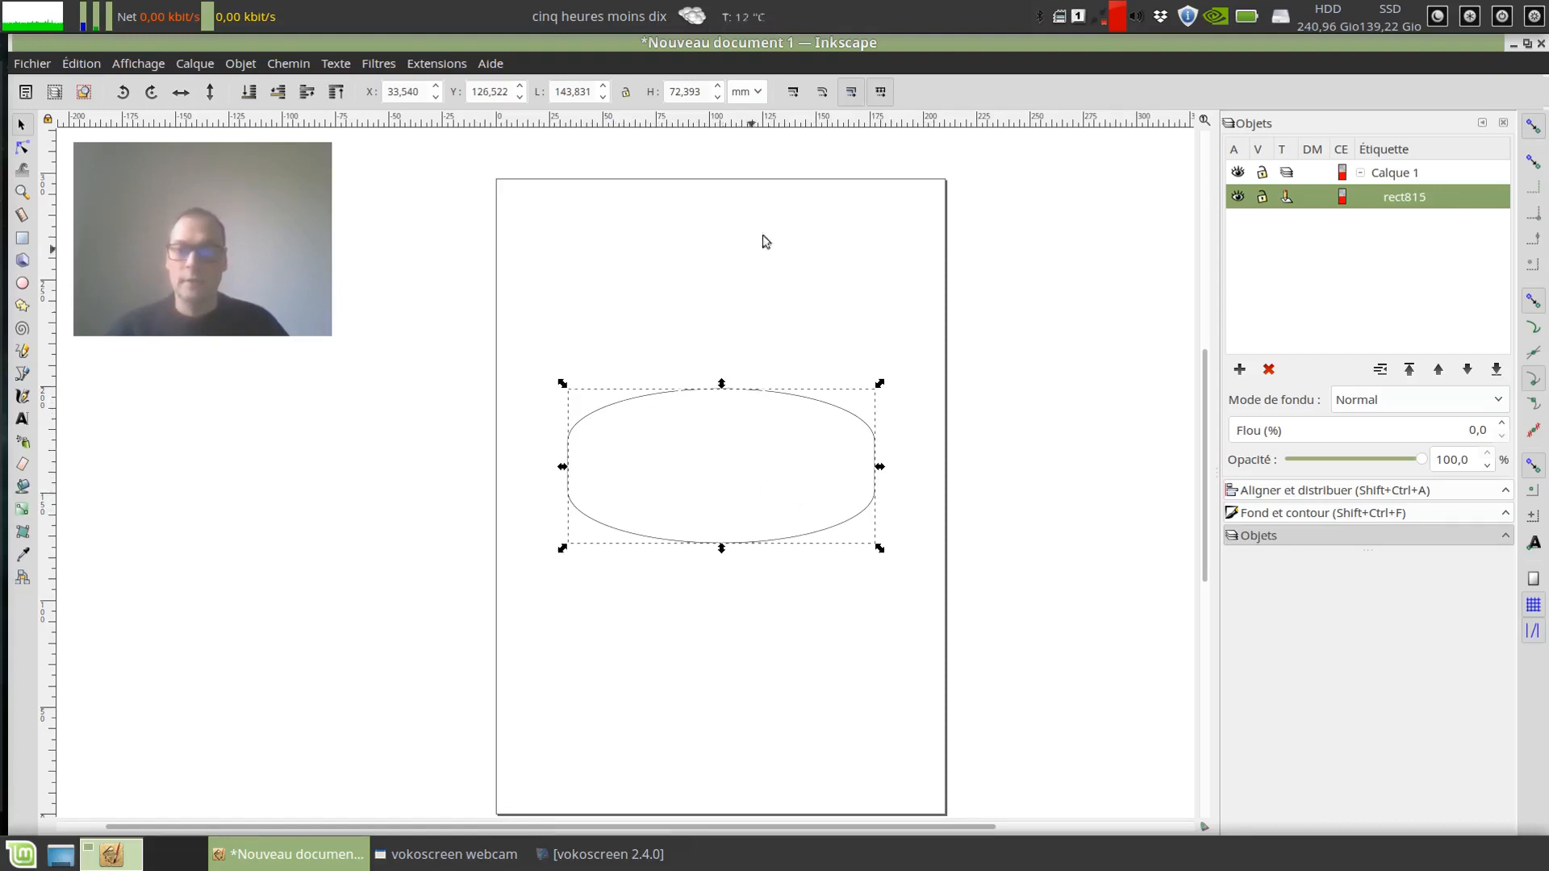
Step: Draw a larger rectangle about 178 × 97 mm around the rounded shape and make its corners square
click(21, 238)
drag(533, 367, 912, 575)
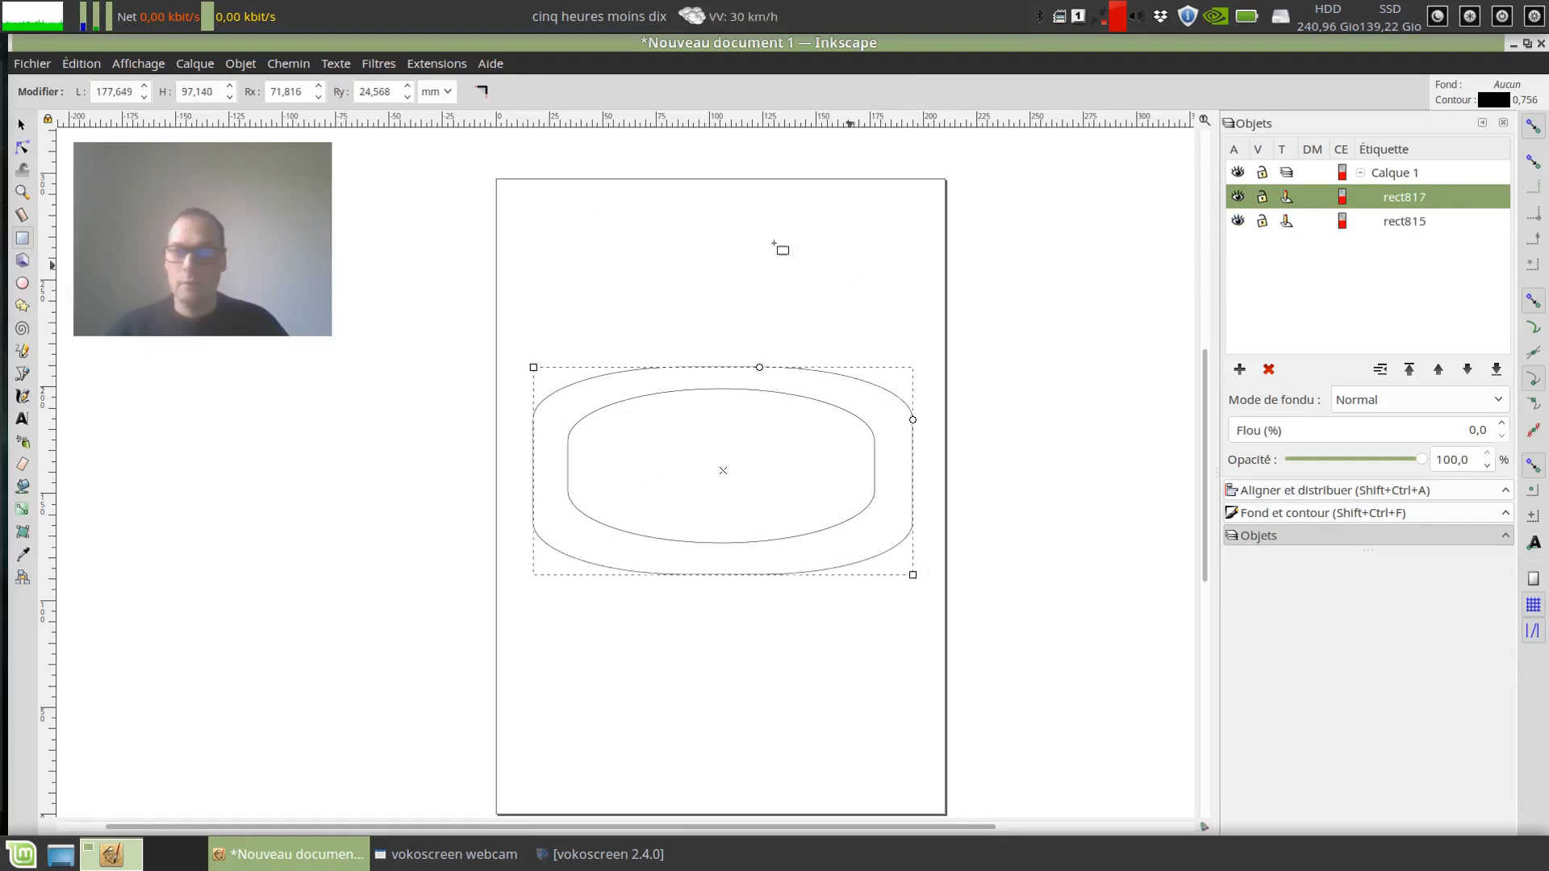
key(n)
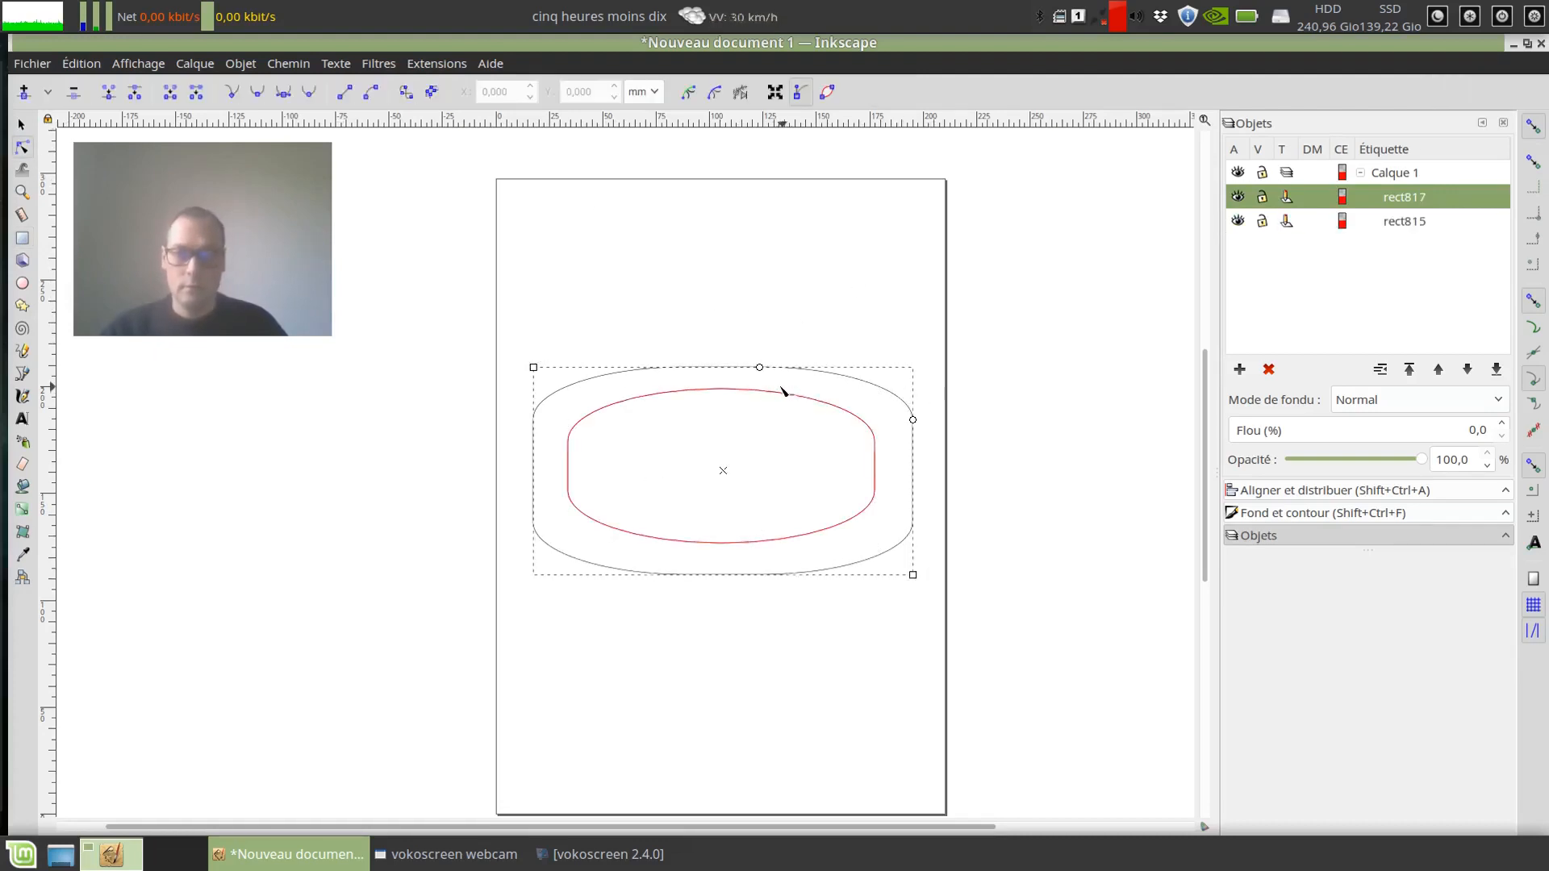
drag(761, 368, 1028, 360)
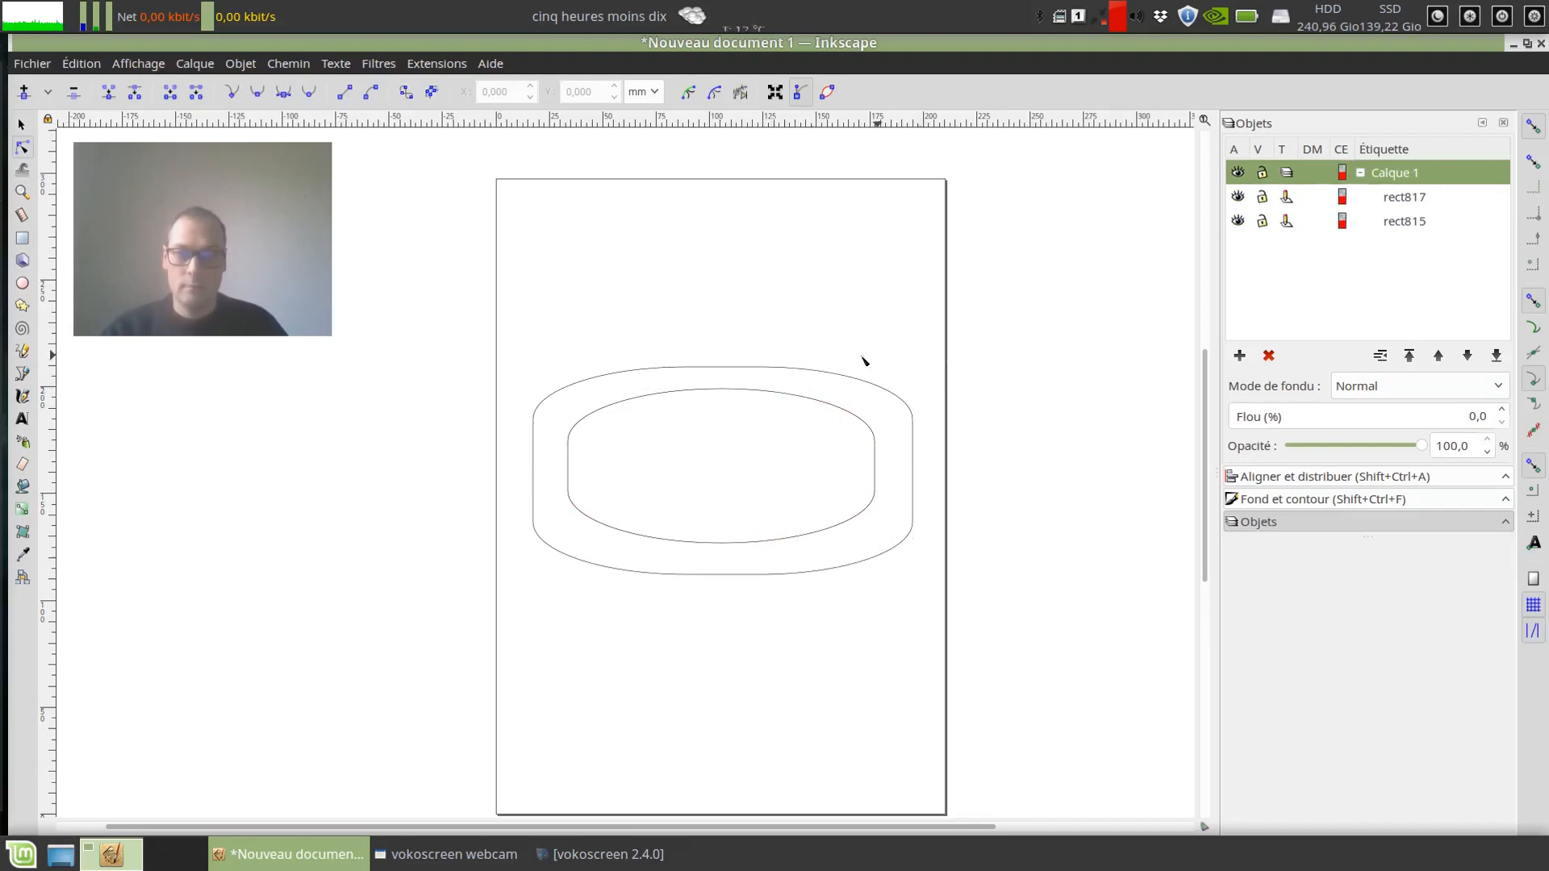
click(747, 371)
drag(761, 369, 912, 369)
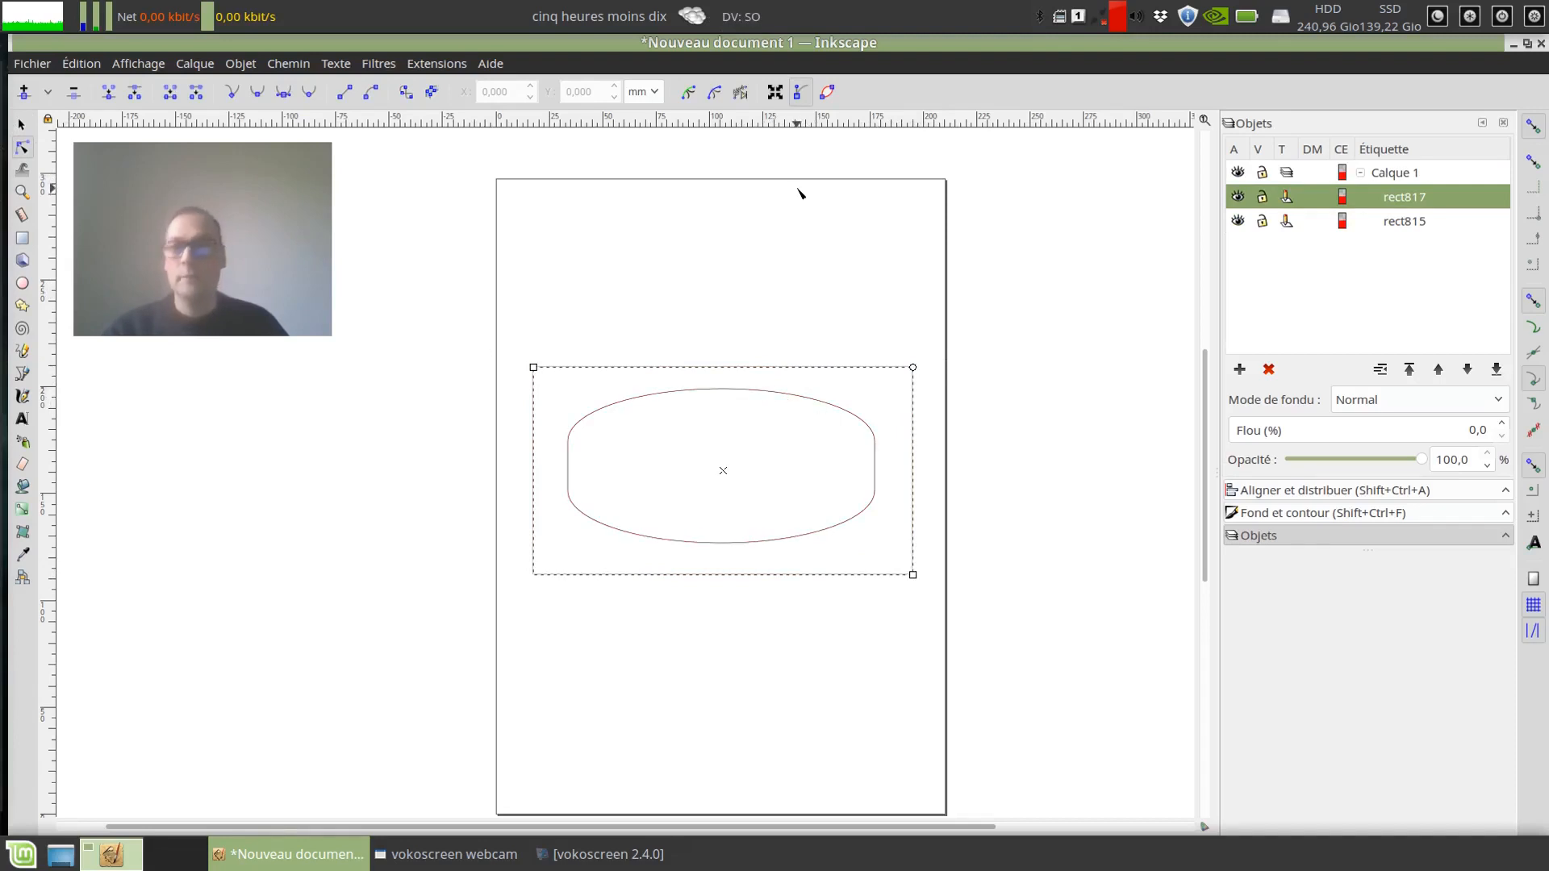
click(21, 124)
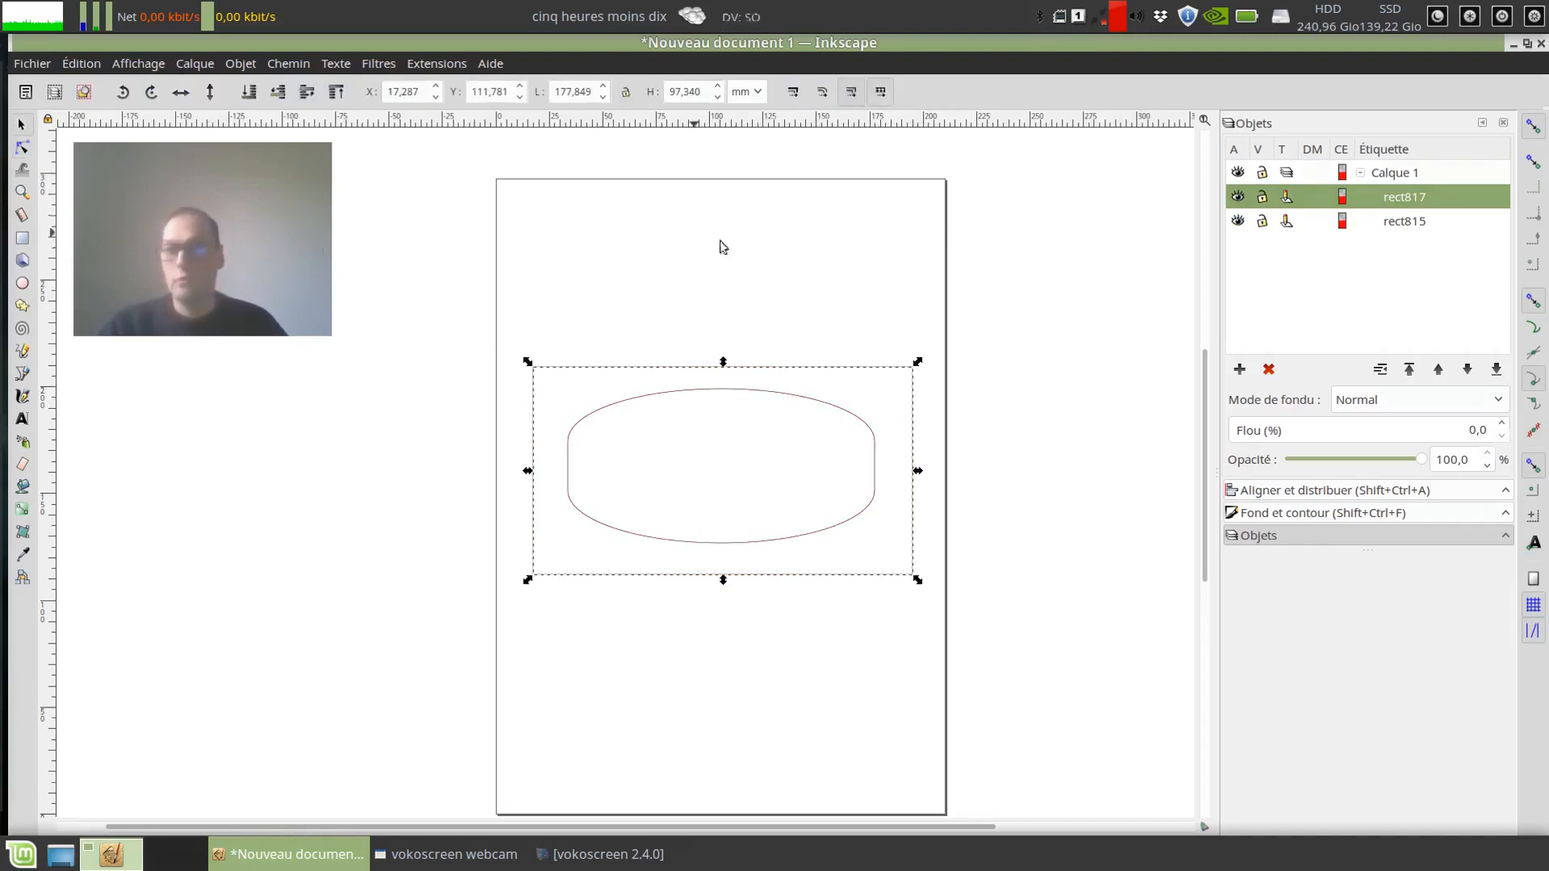
Step: Convert both the outer rectangle and the inner rounded rectangle to paths
drag(504, 334, 994, 586)
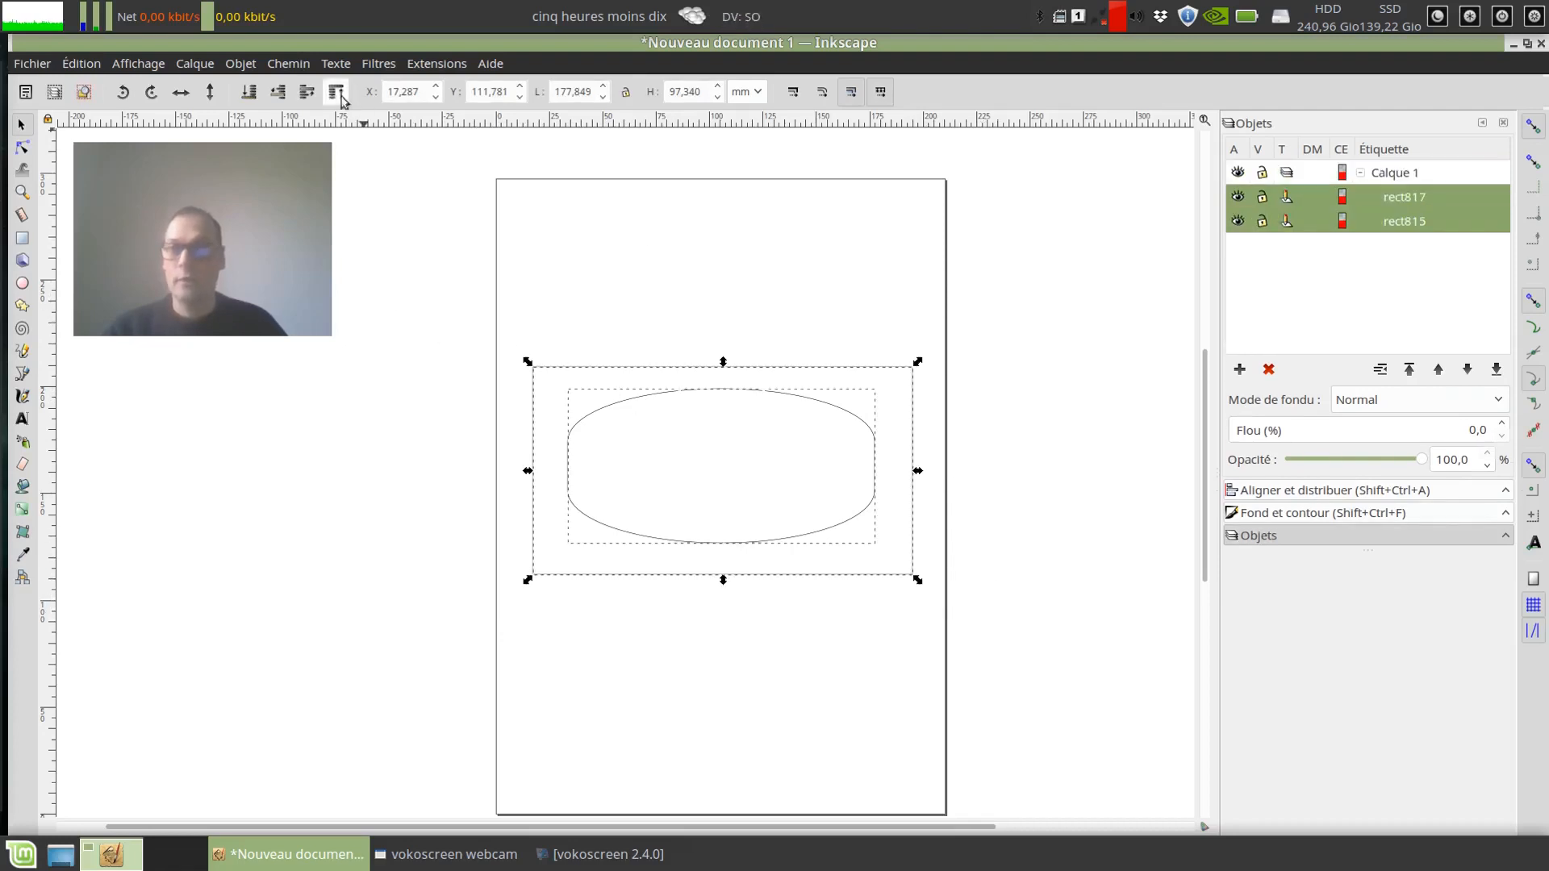
click(300, 65)
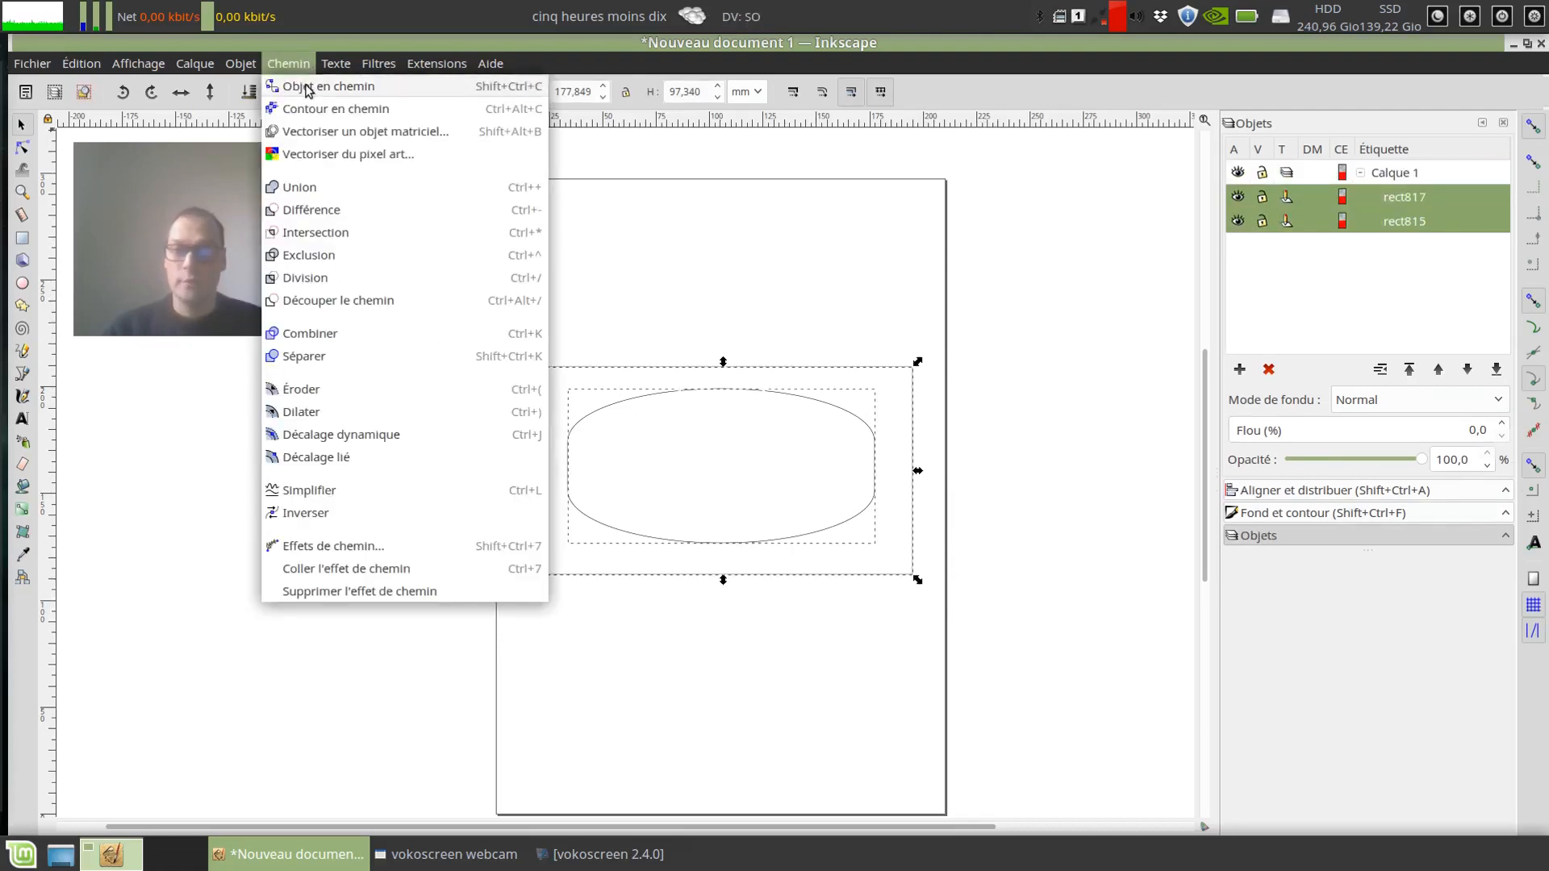
click(307, 86)
click(653, 308)
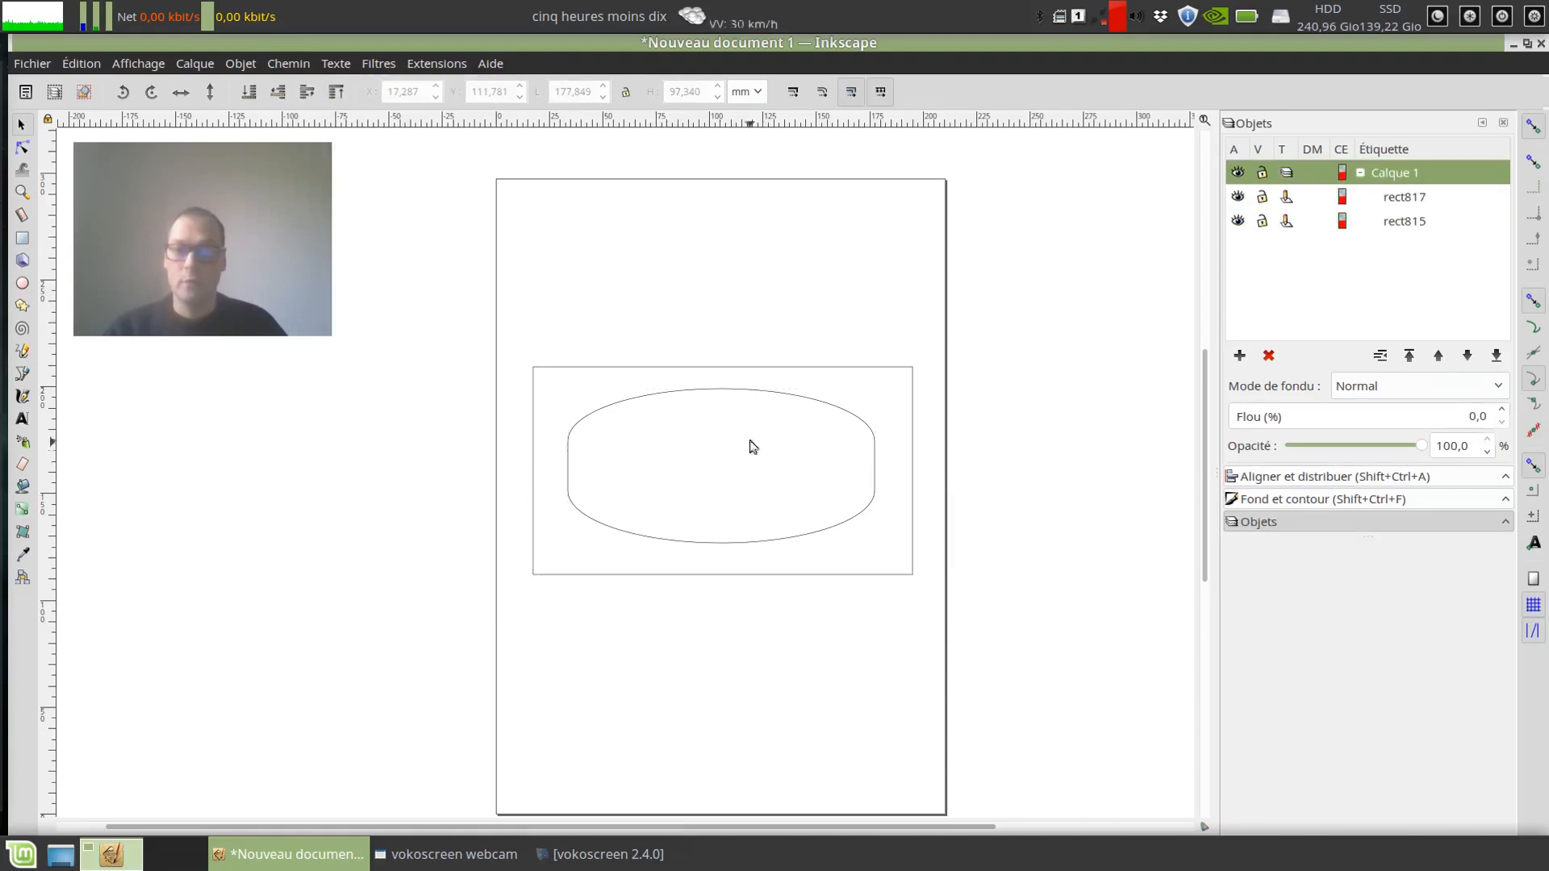
Step: Shift the inner rounded path to about X 34.3, Y 124.6 mm and the outer rectangle to about X 18, Y 113.3 mm
click(743, 395)
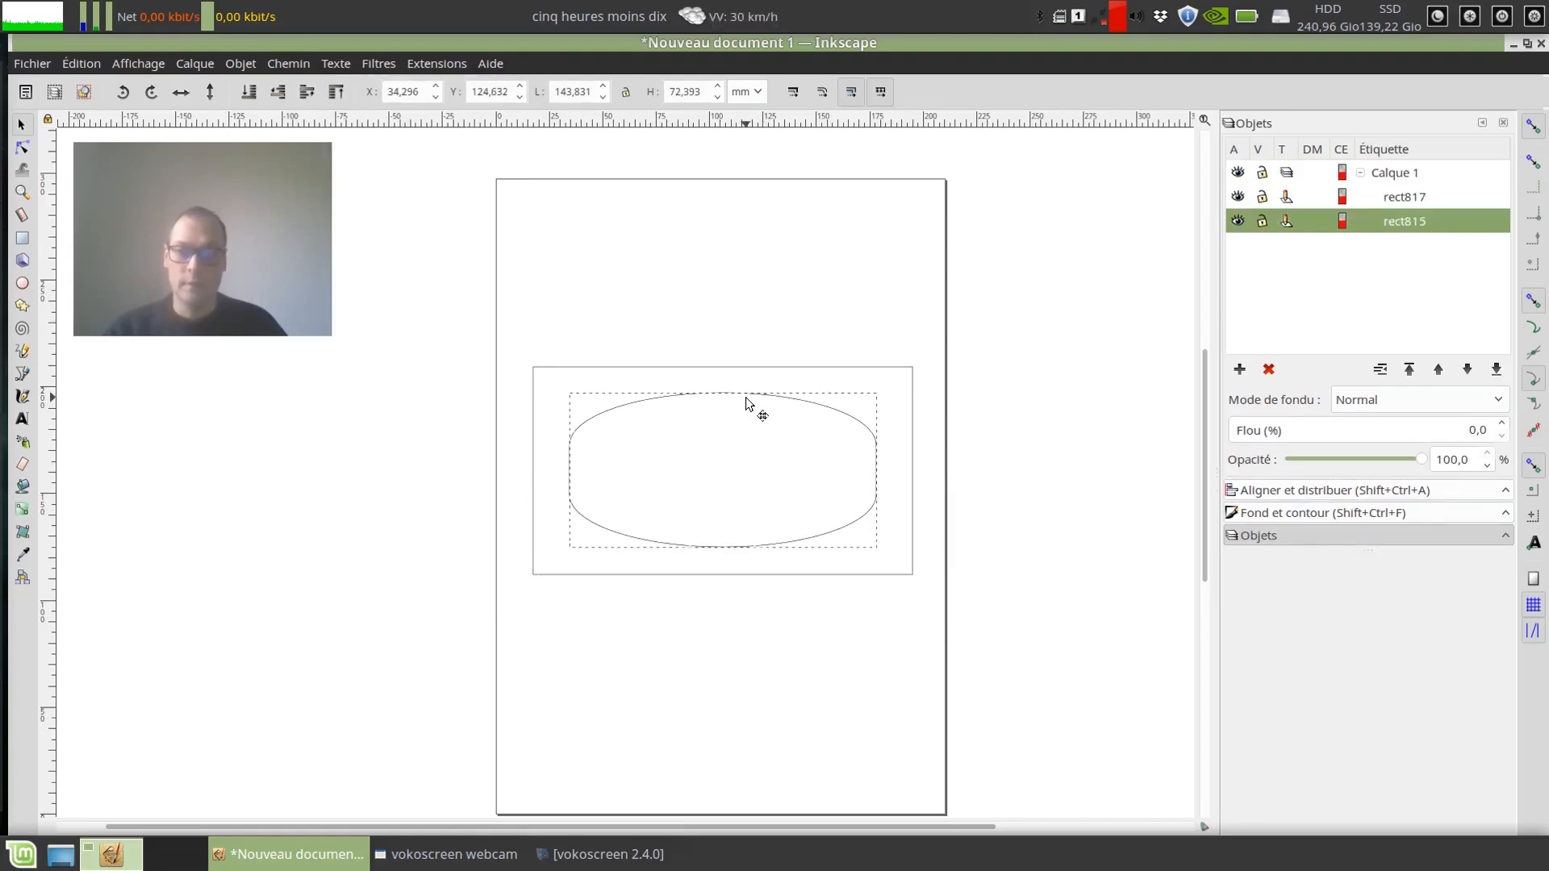
click(696, 368)
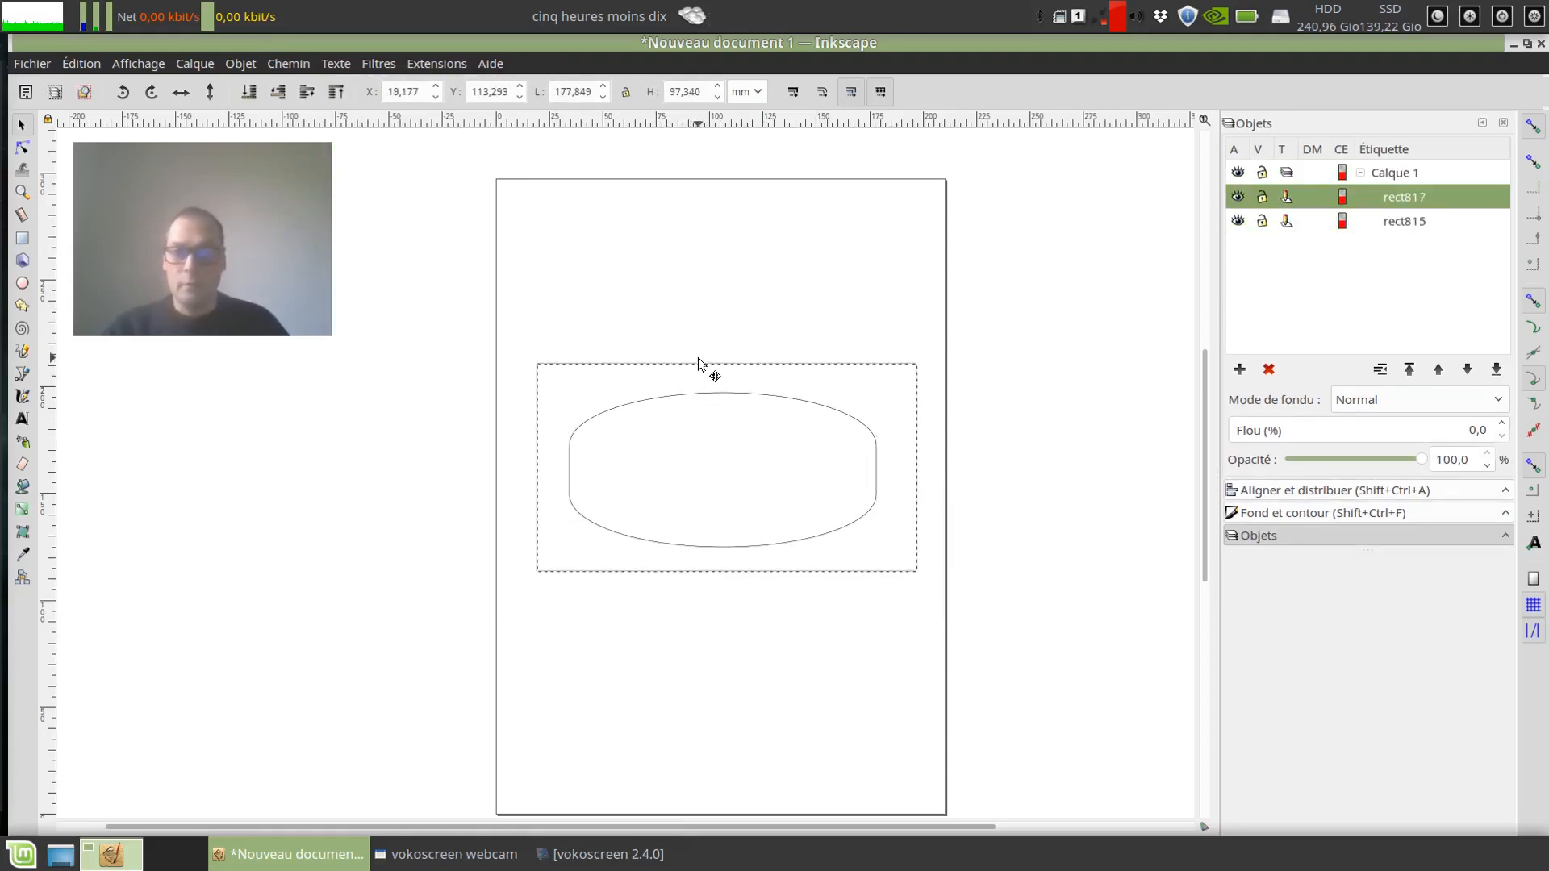
click(1411, 229)
click(1401, 203)
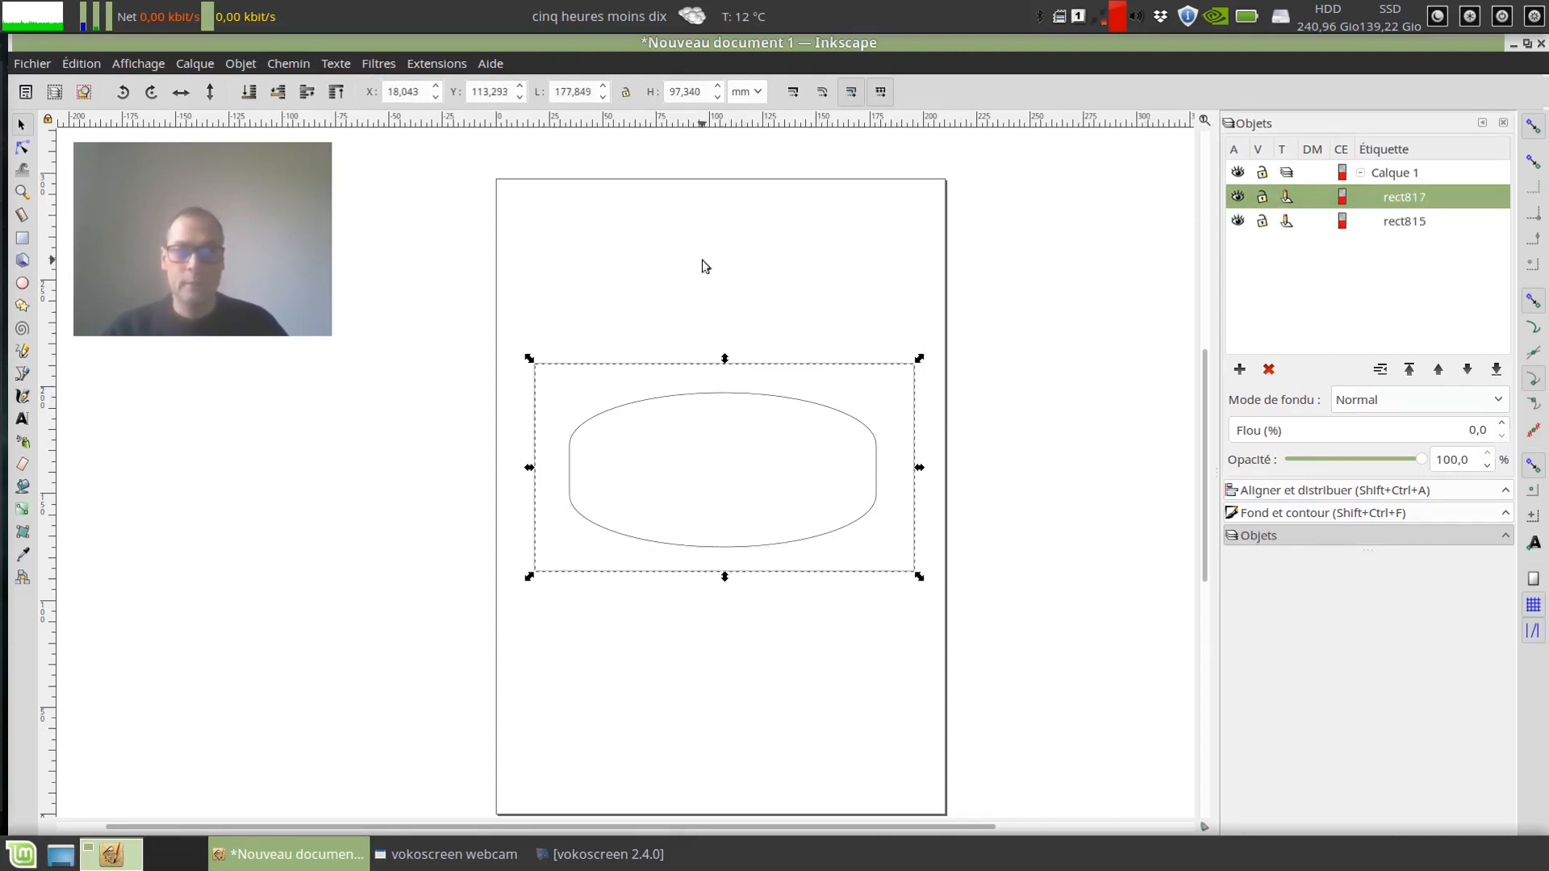
Step: Open the Gabarit extension for the inner rounded path and examine its diameter and offset setting, keeping the drawing in view
click(725, 429)
click(731, 393)
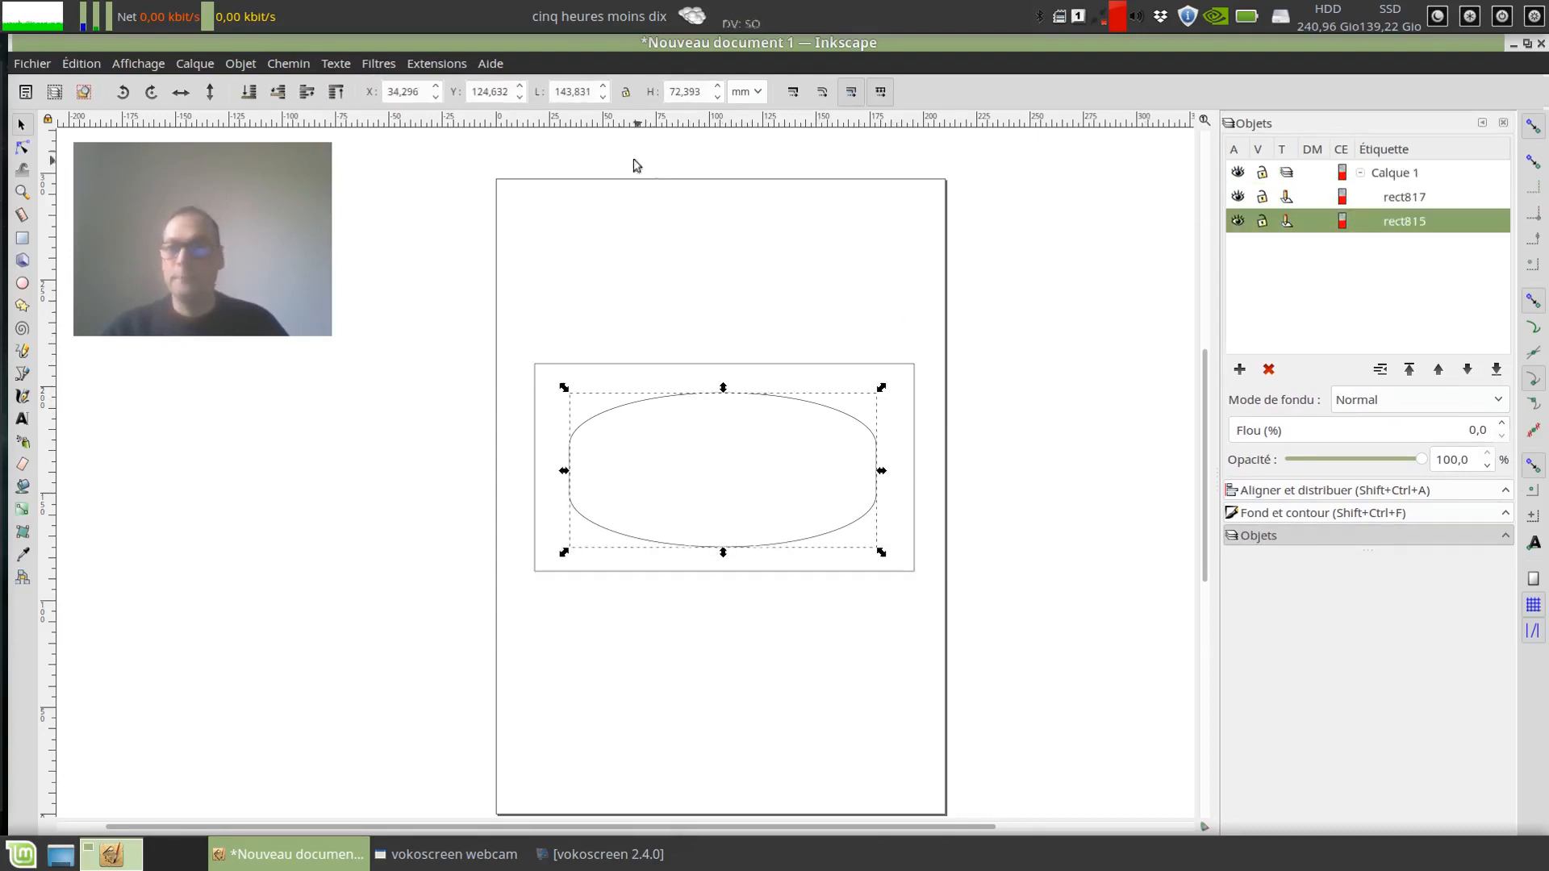
click(452, 65)
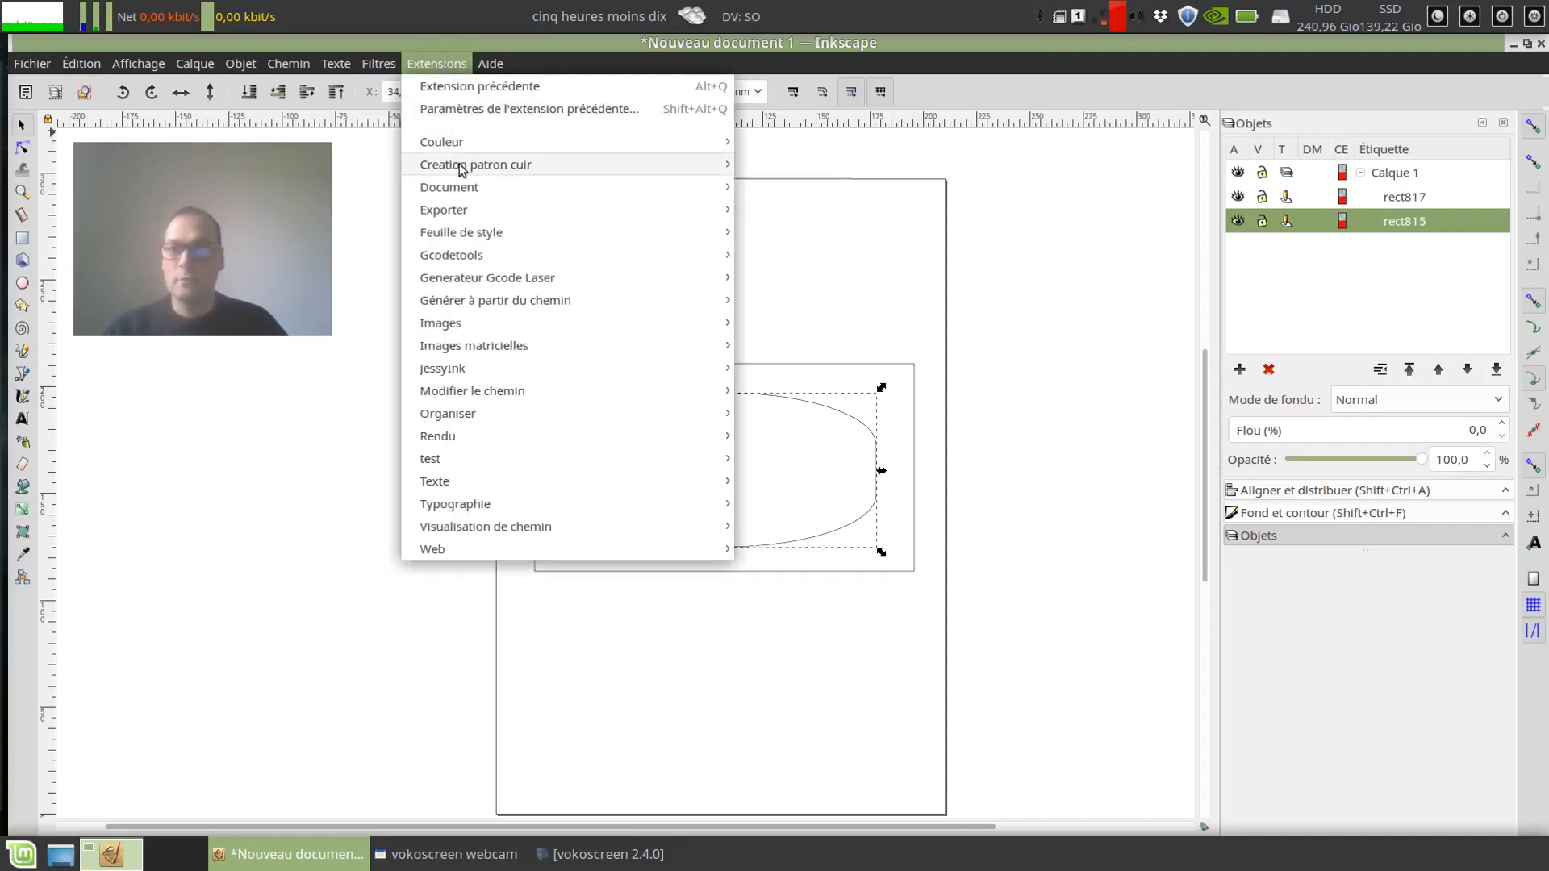
mouse_move(457, 163)
click(772, 177)
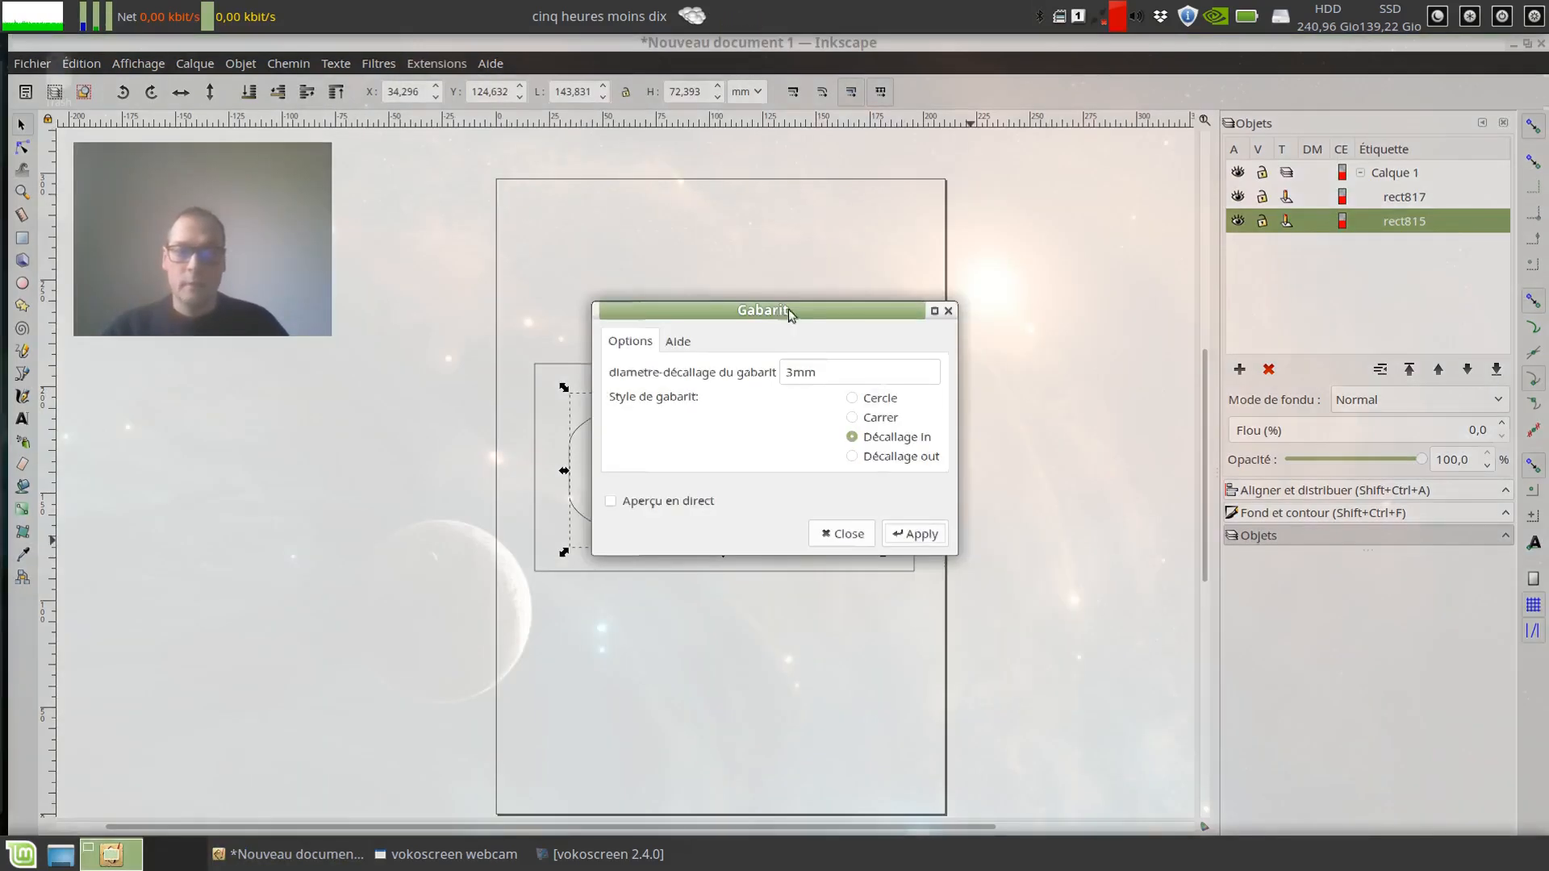
drag(787, 309, 1161, 326)
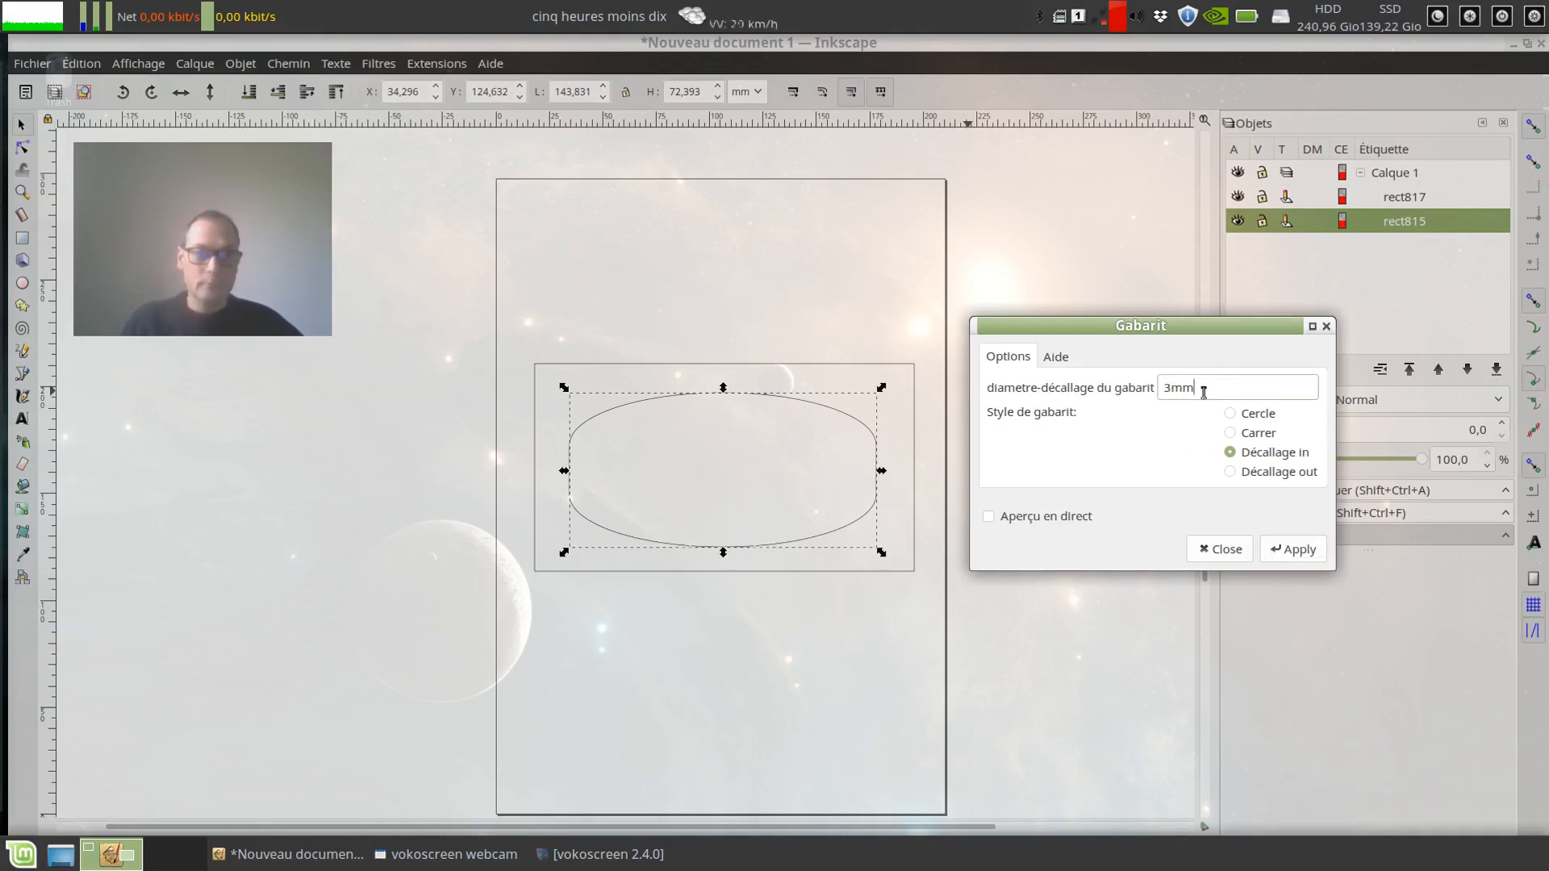
drag(1202, 387, 1176, 390)
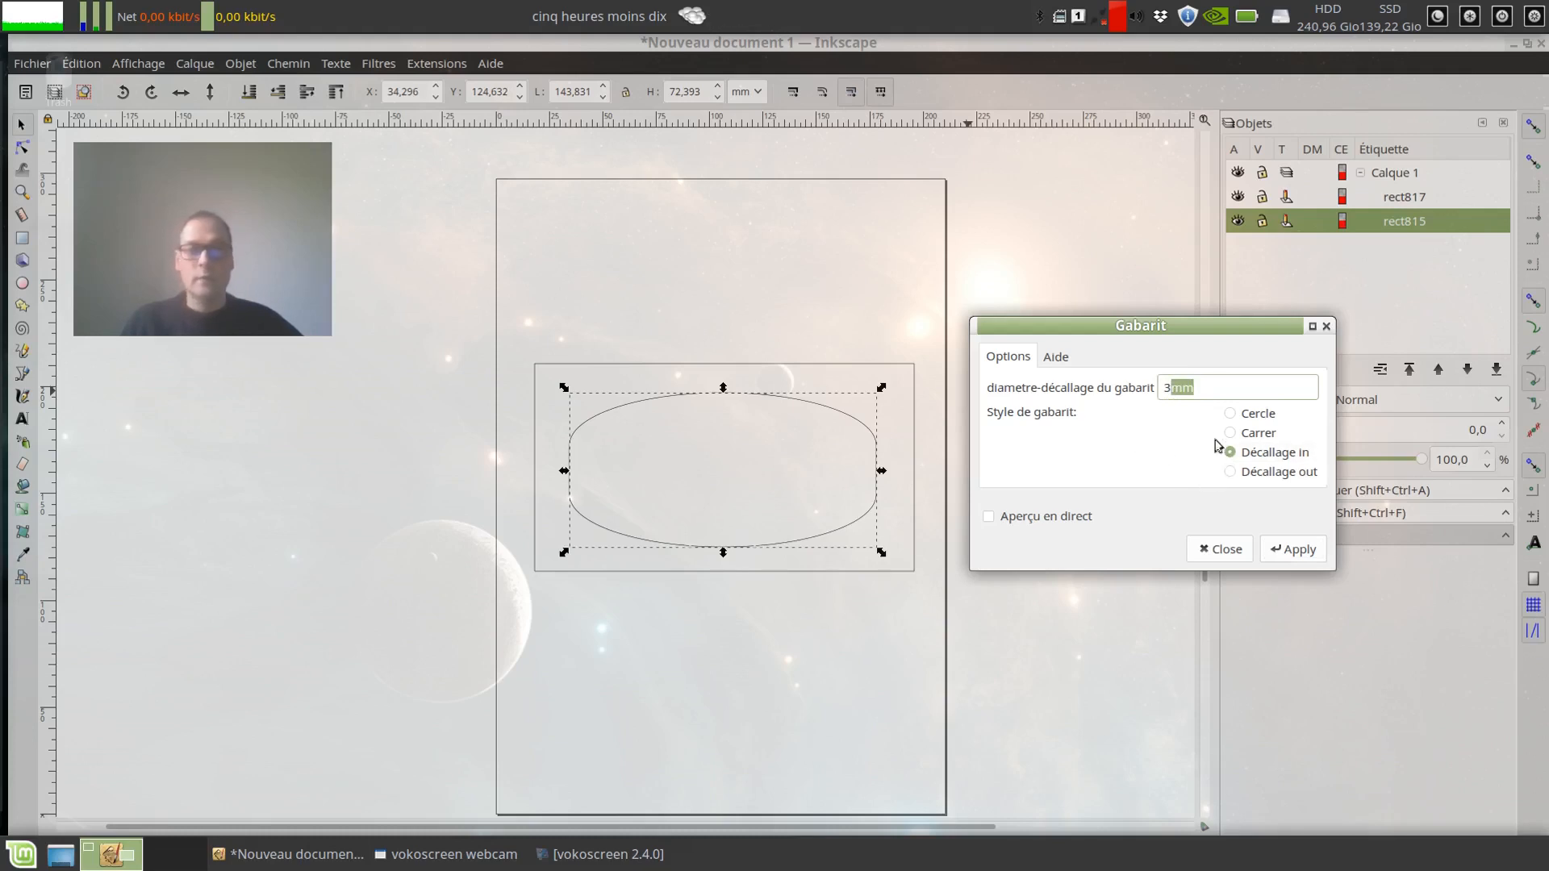
click(1209, 390)
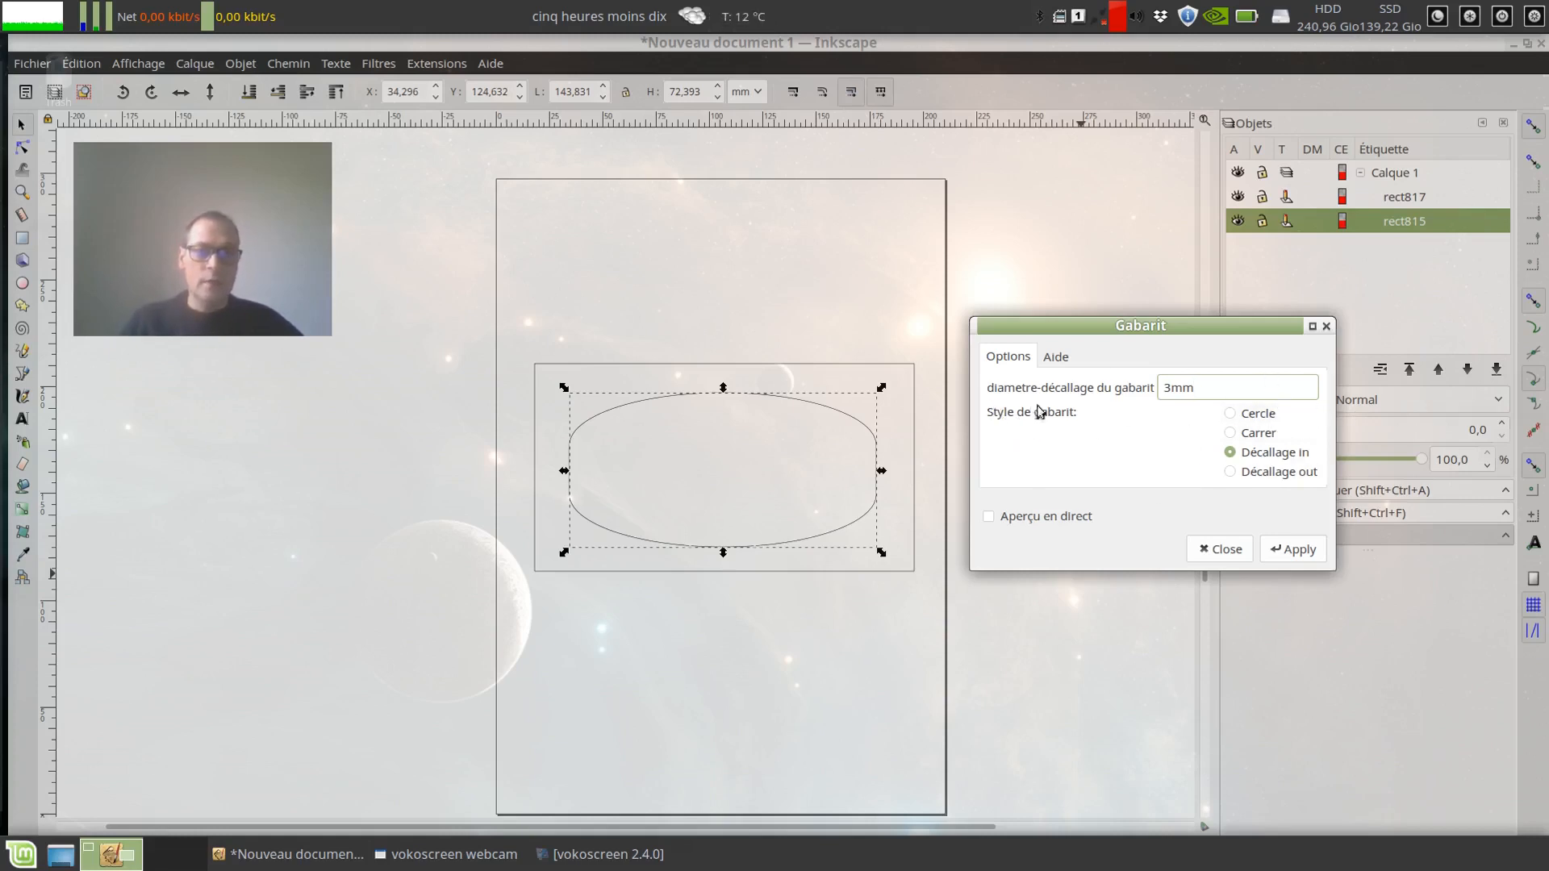
Step: Go through the template styles, including Carrer and Décallage out, and choose Cercle
click(1261, 416)
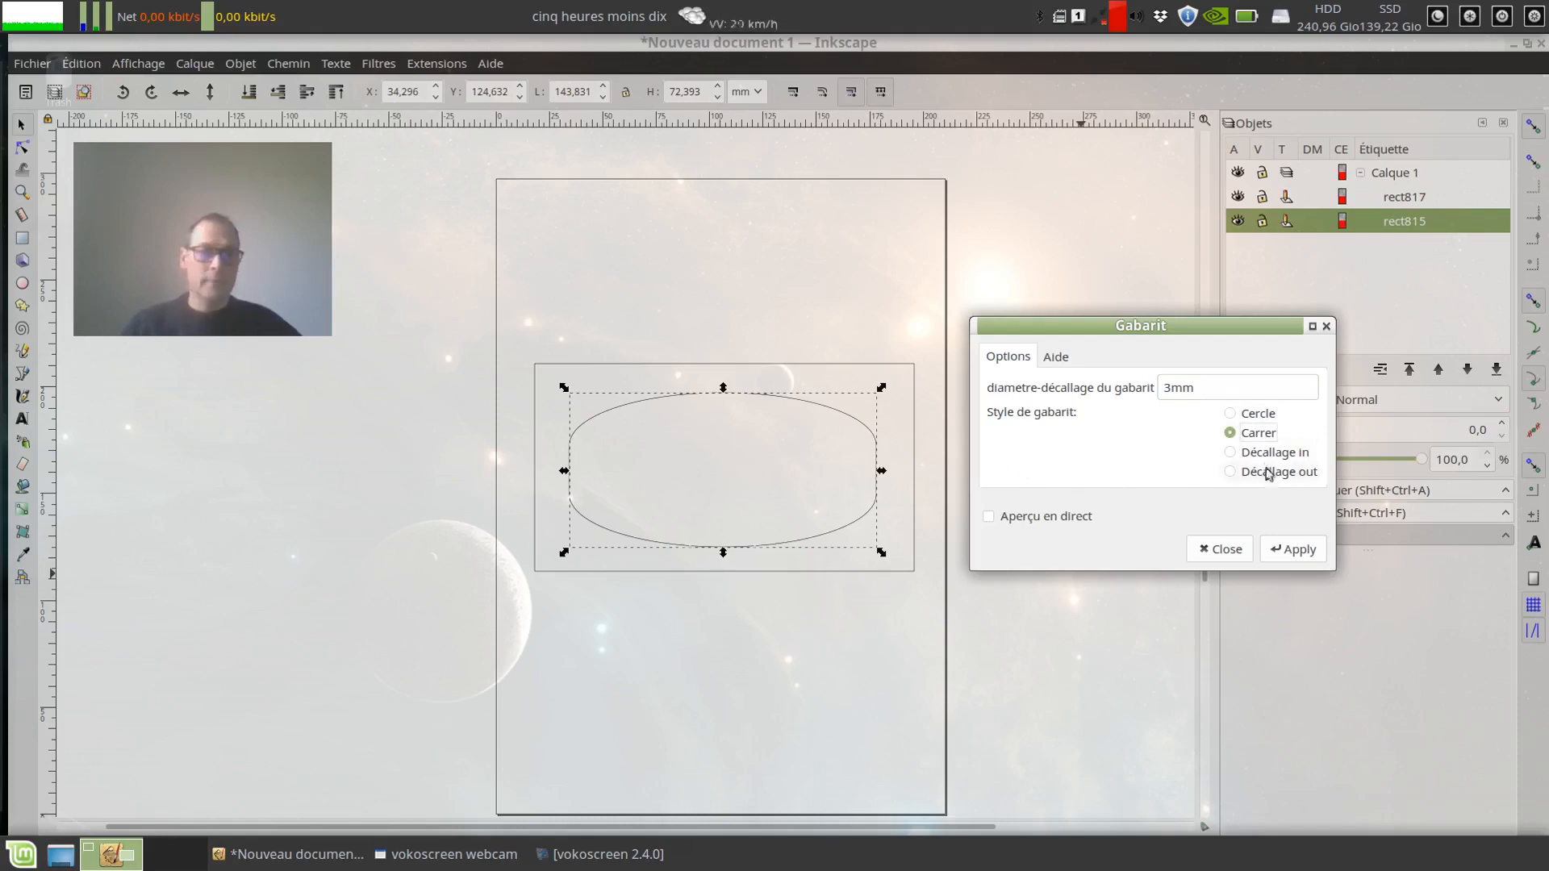
click(1261, 455)
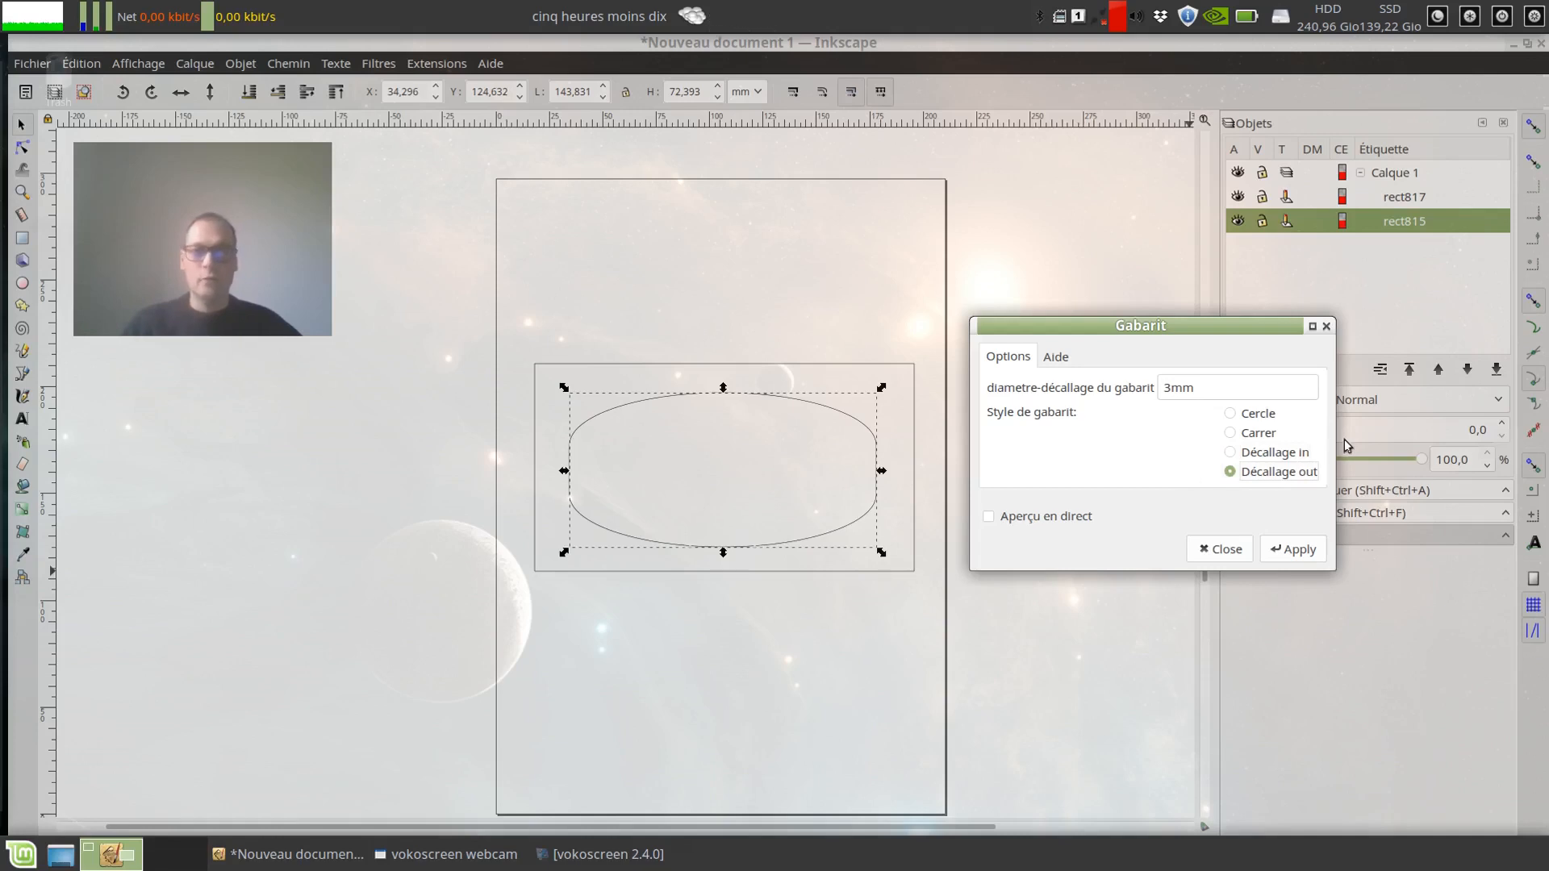
click(1246, 434)
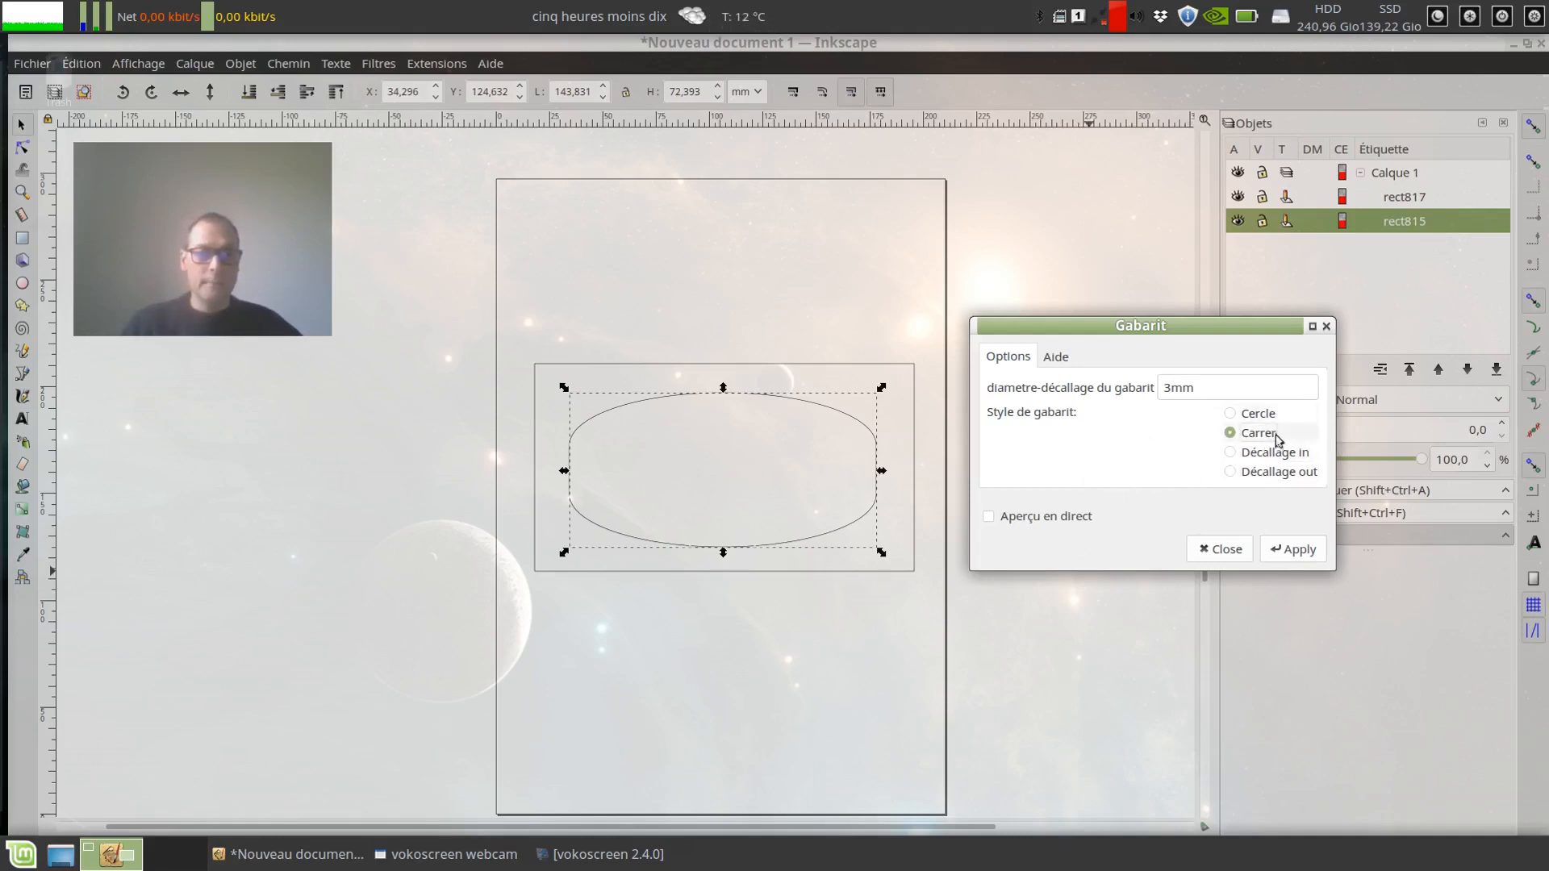
click(1263, 413)
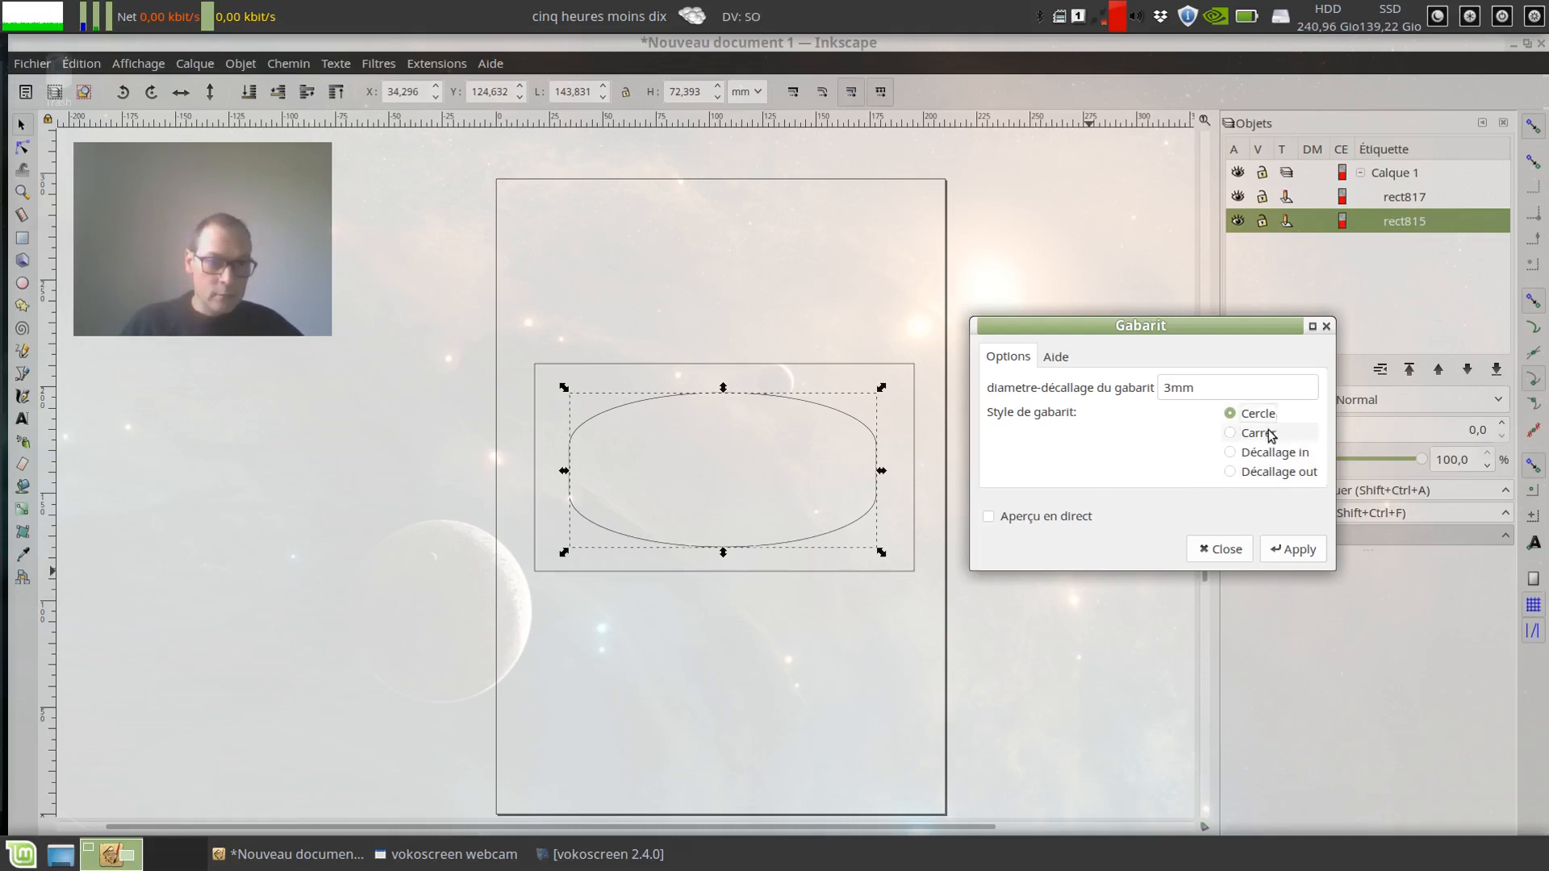
click(1263, 415)
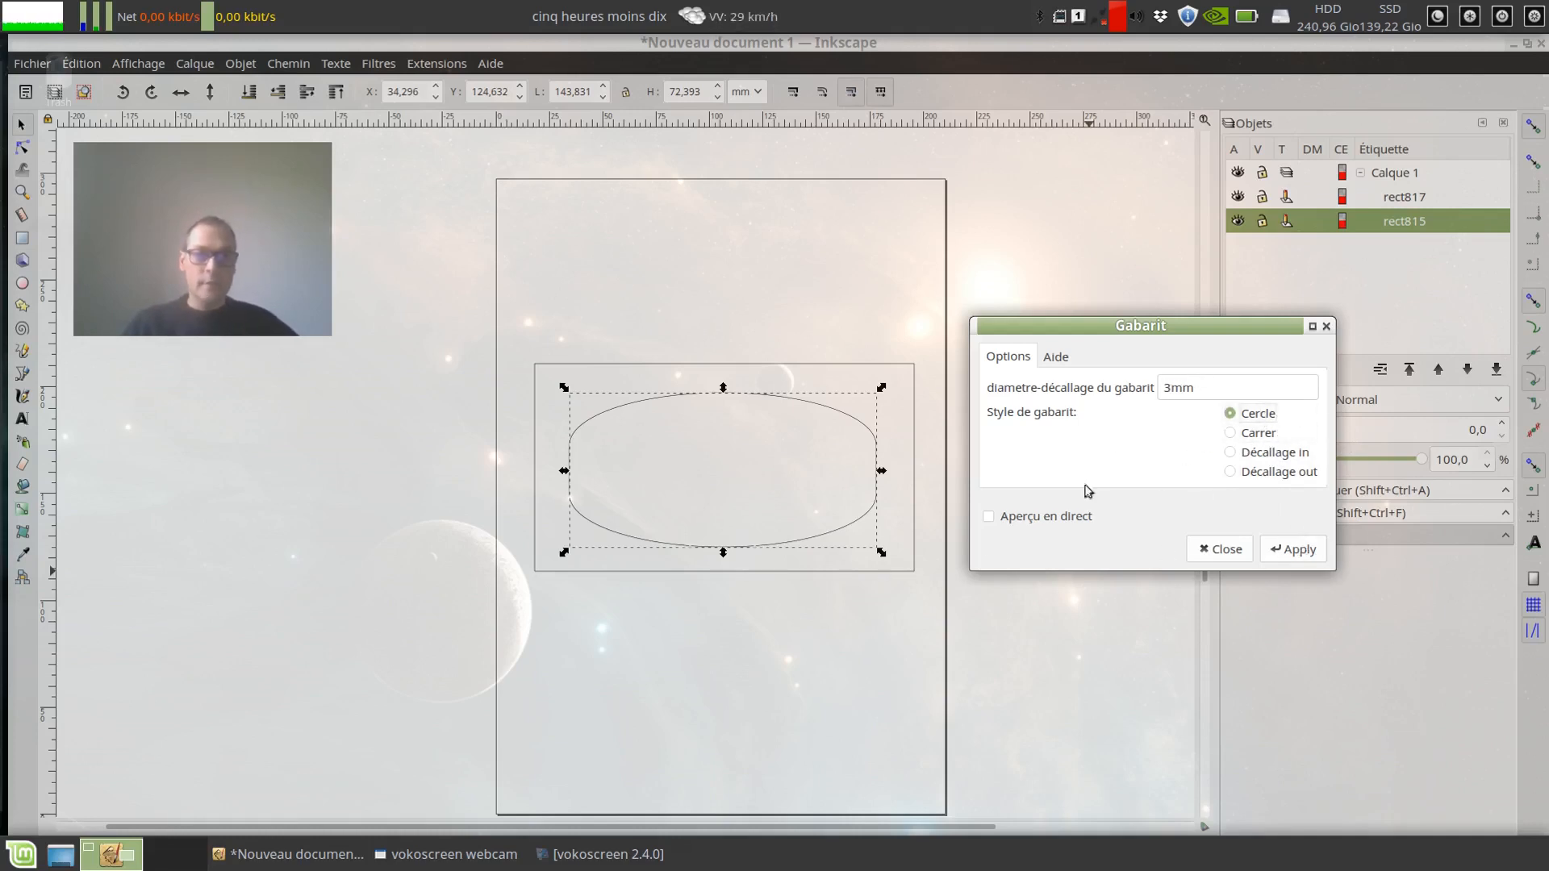
Step: Set the template diameter to 6mm, apply it to the inner rounded path and close the extension
click(1168, 388)
key(BackSpace)
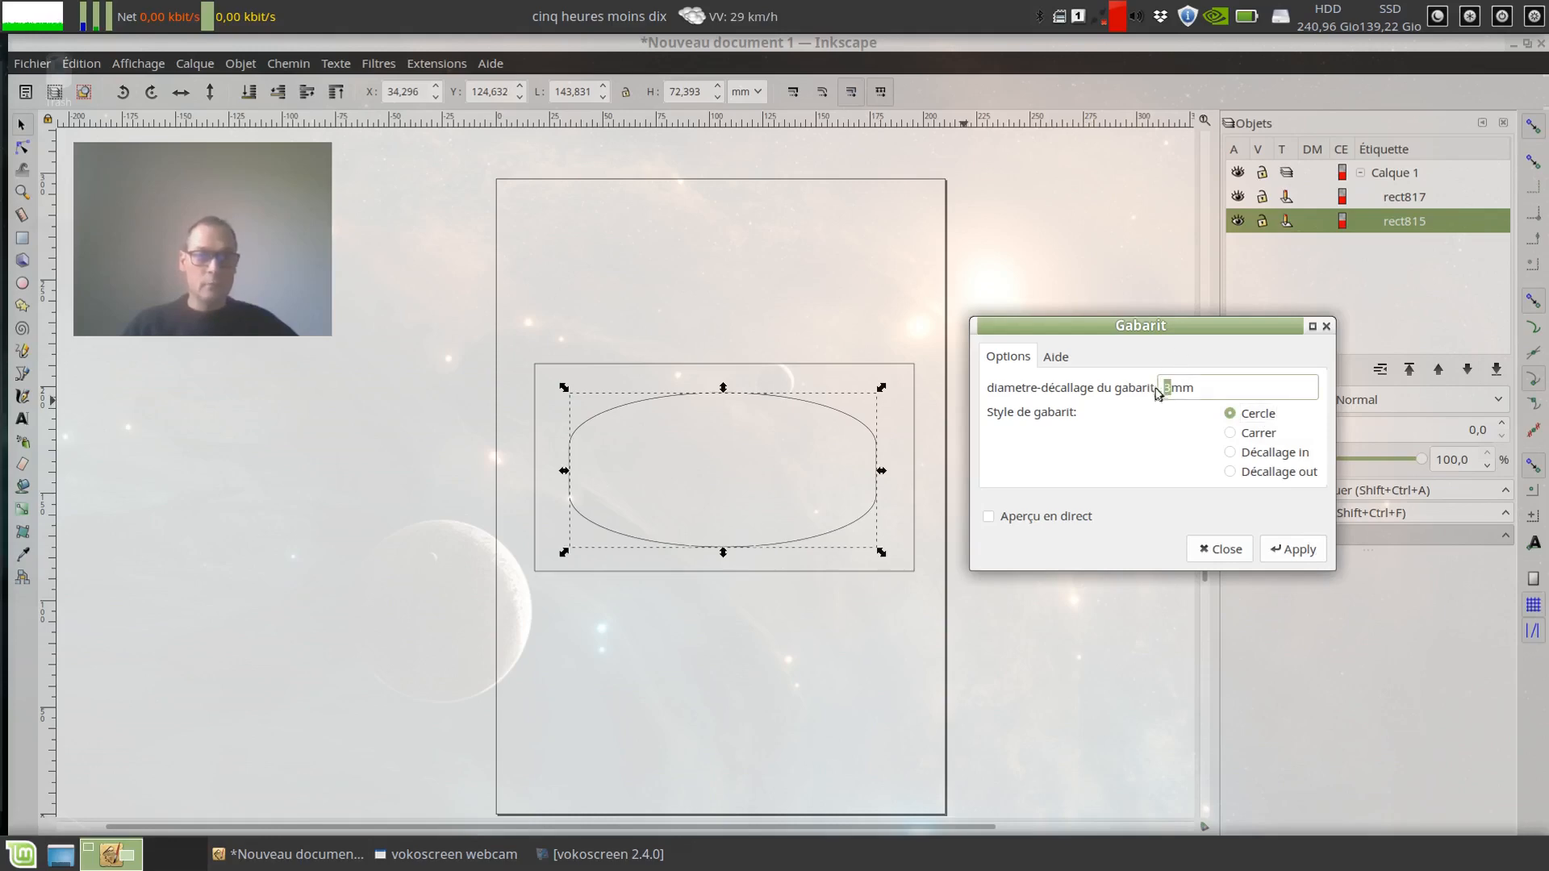
text(6)
click(1291, 547)
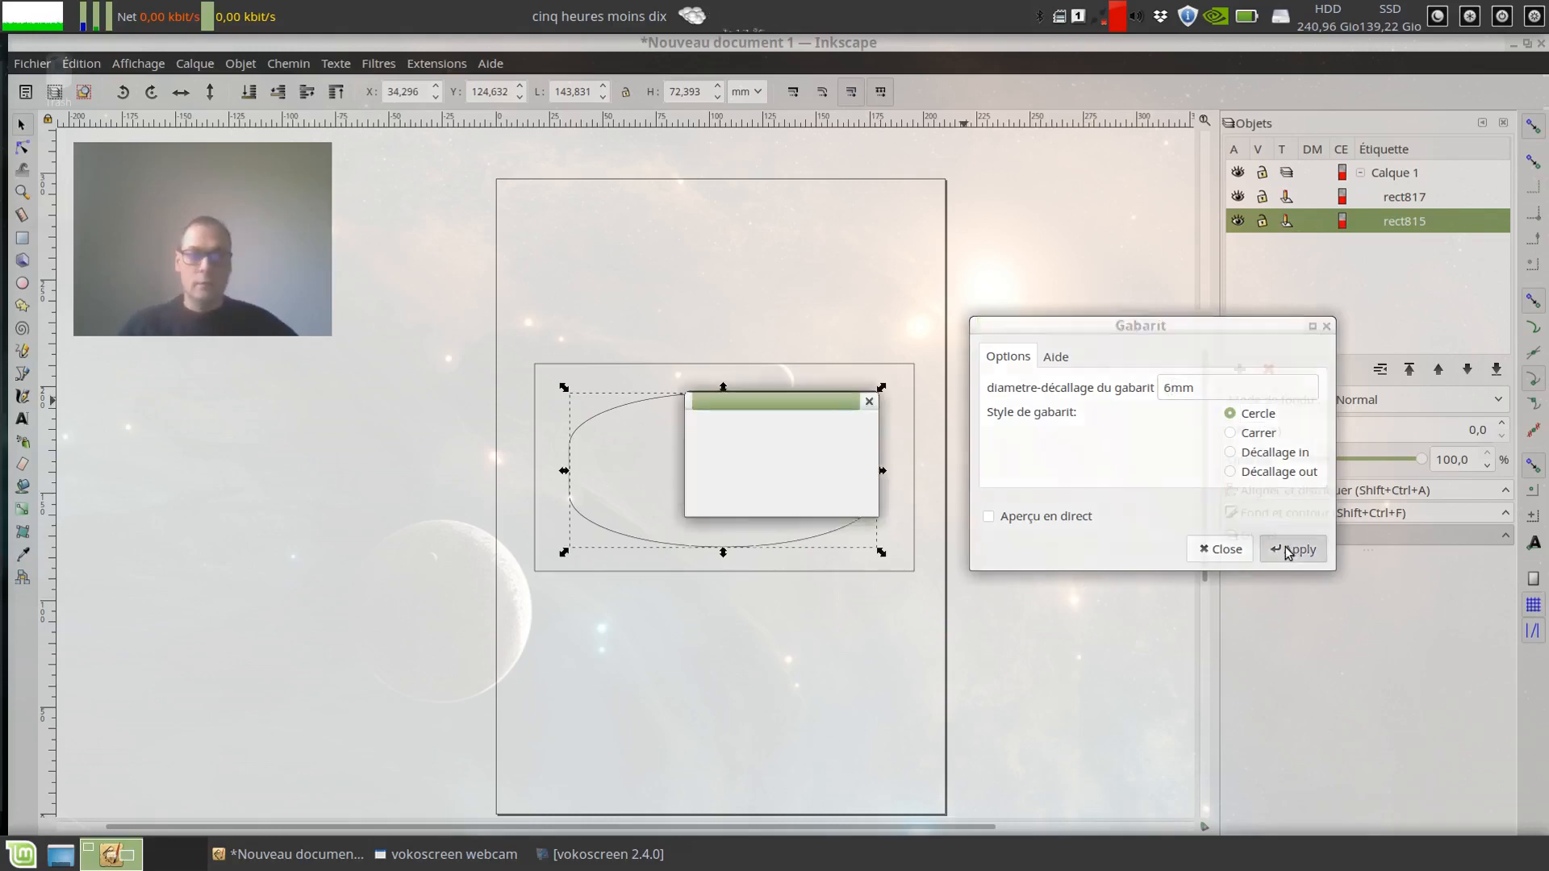
click(1220, 549)
Step: Display the inner rounded path's nodes up close to examine where the template circles sit on them
scroll(539, 534, up, 3)
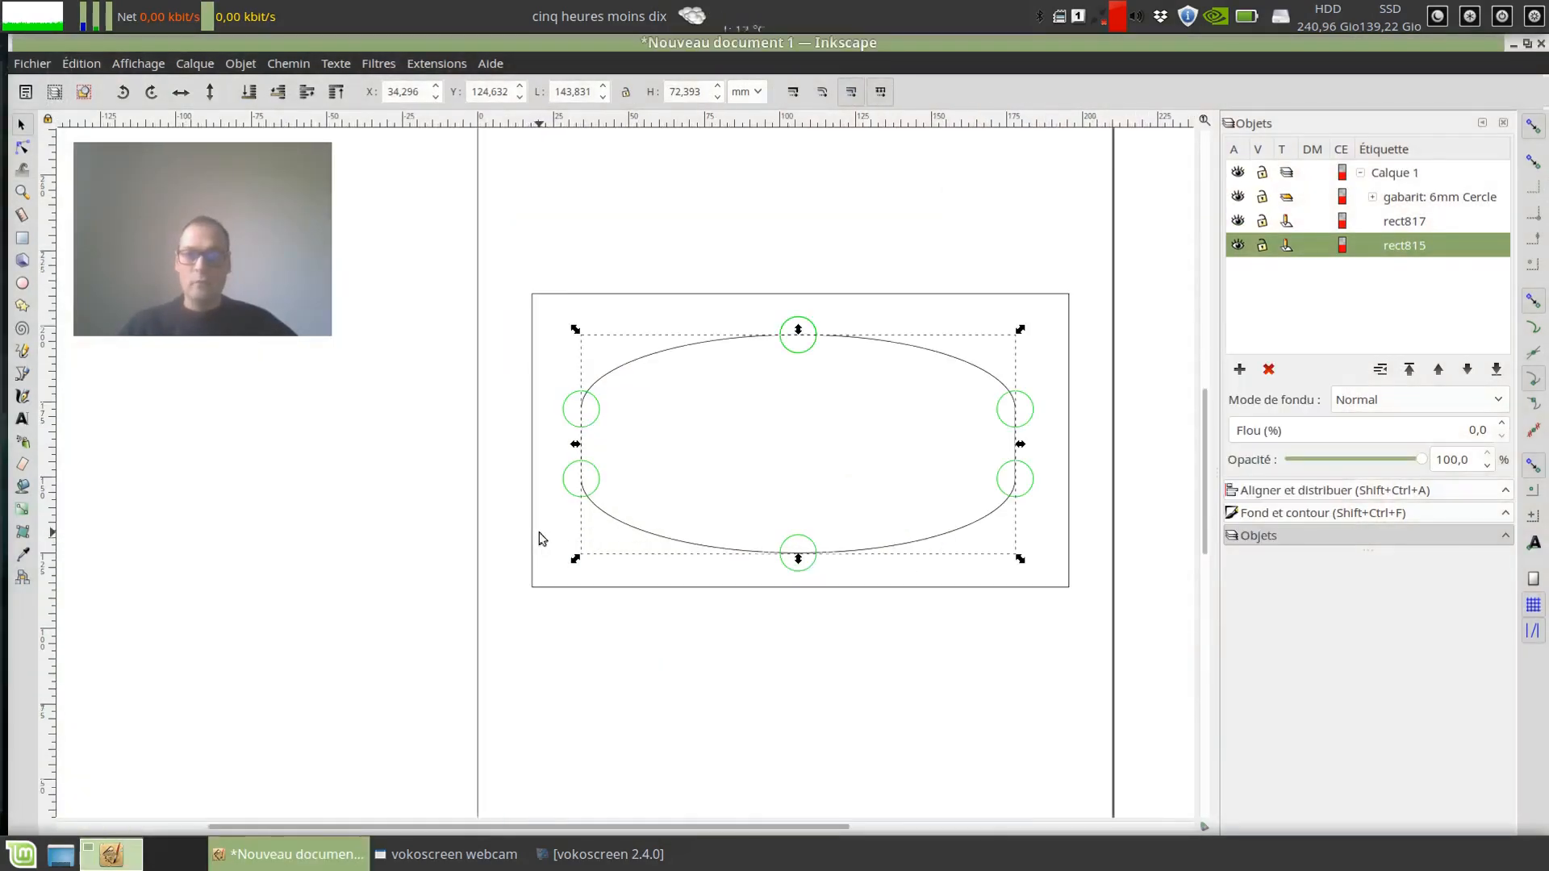
drag(981, 475, 708, 615)
click(22, 147)
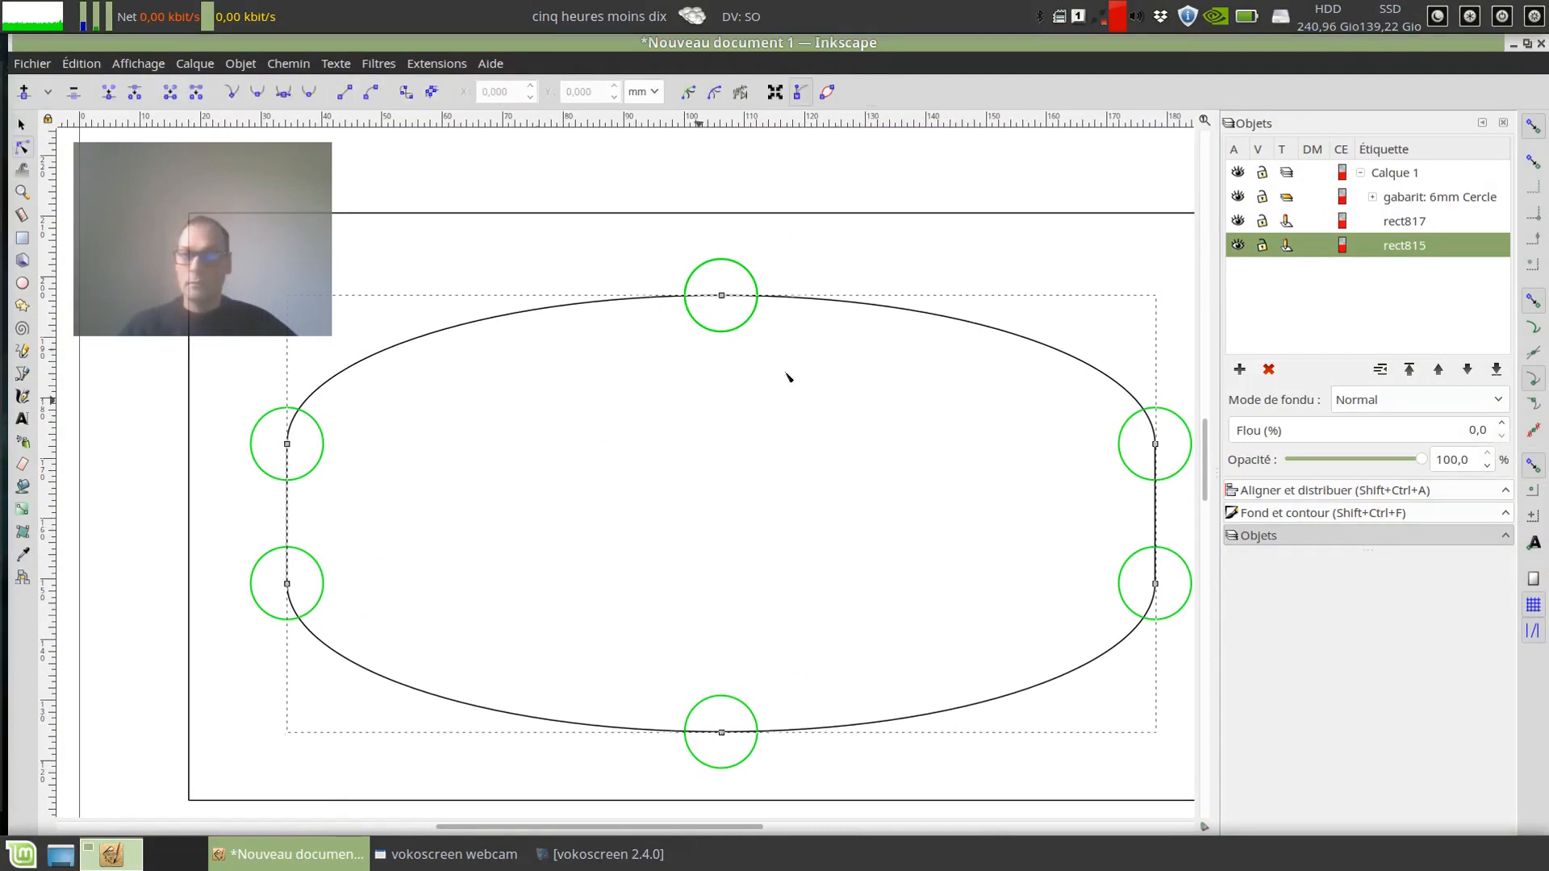
Step: Select a single template circle on the path, enlarge the object list to show the whole group, and select gabarit: 6mm Cercle
click(723, 297)
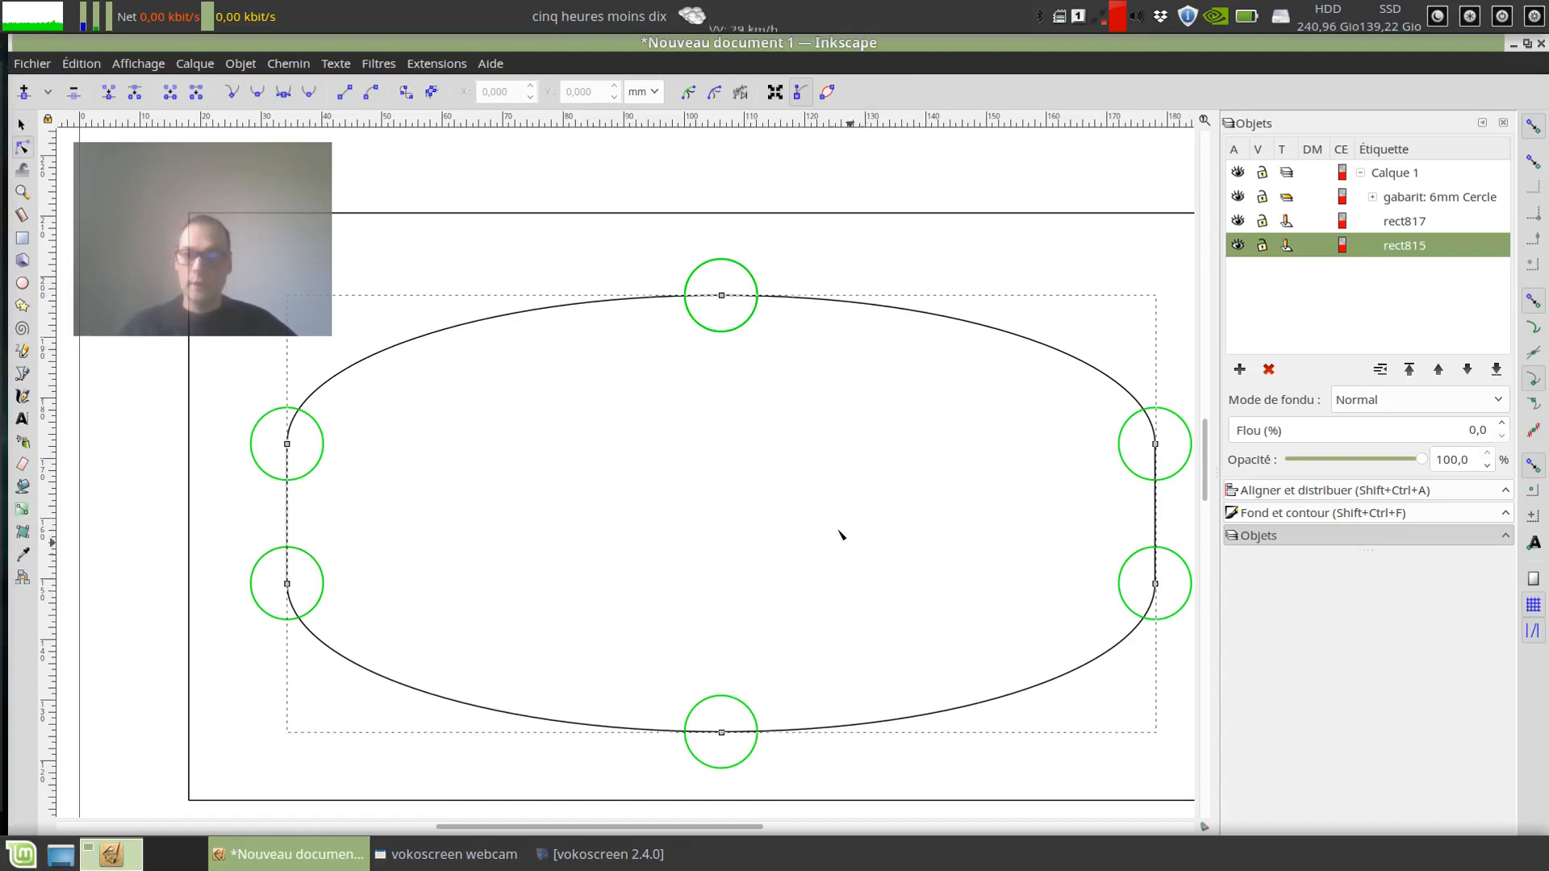
click(740, 332)
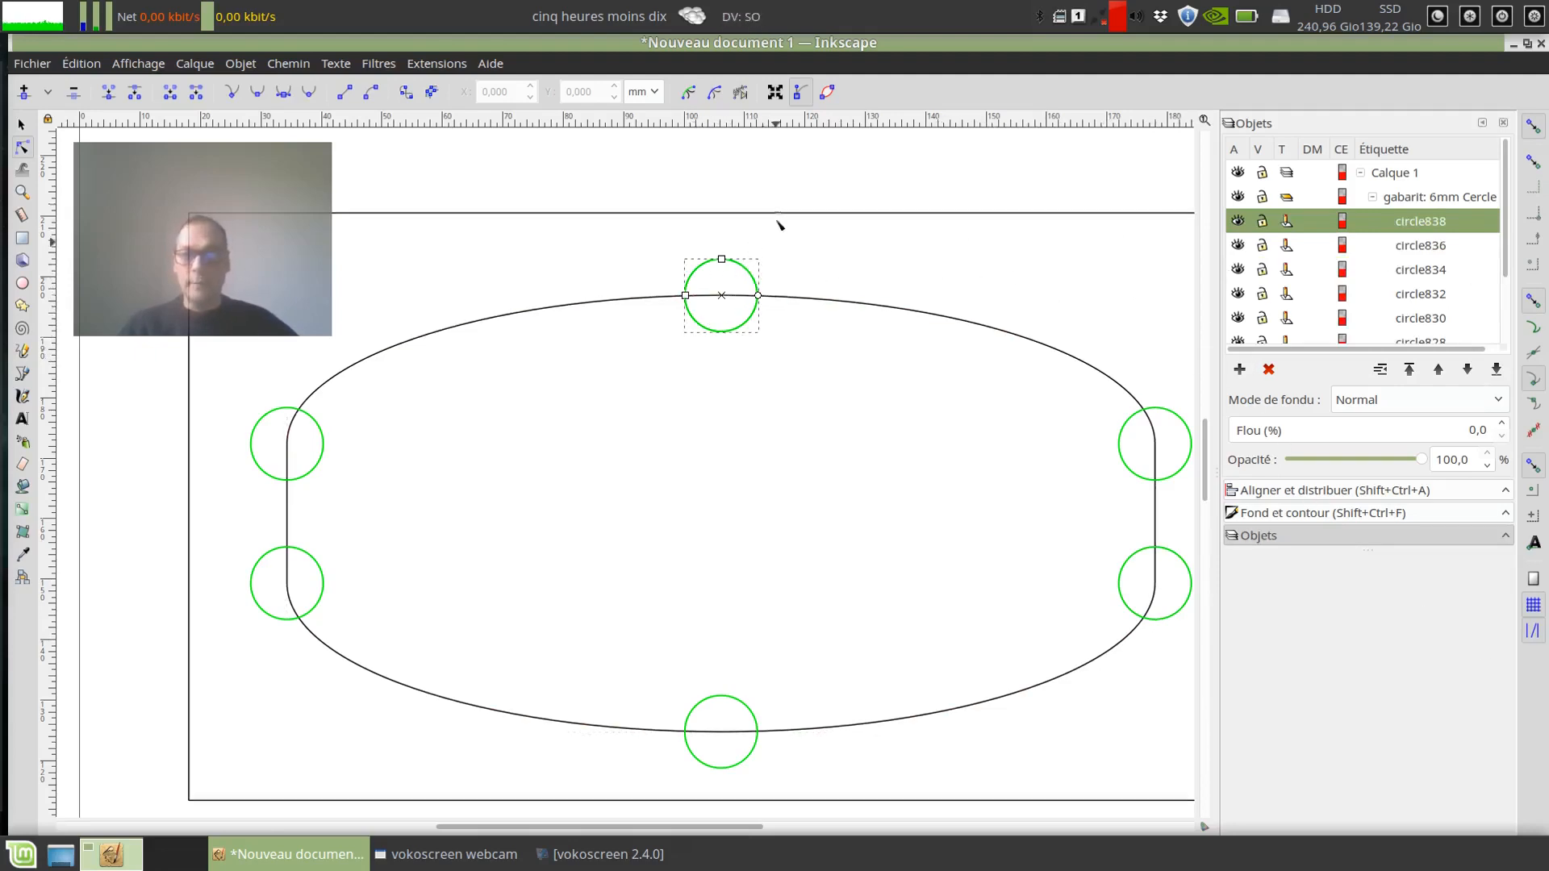
mouse_move(23, 136)
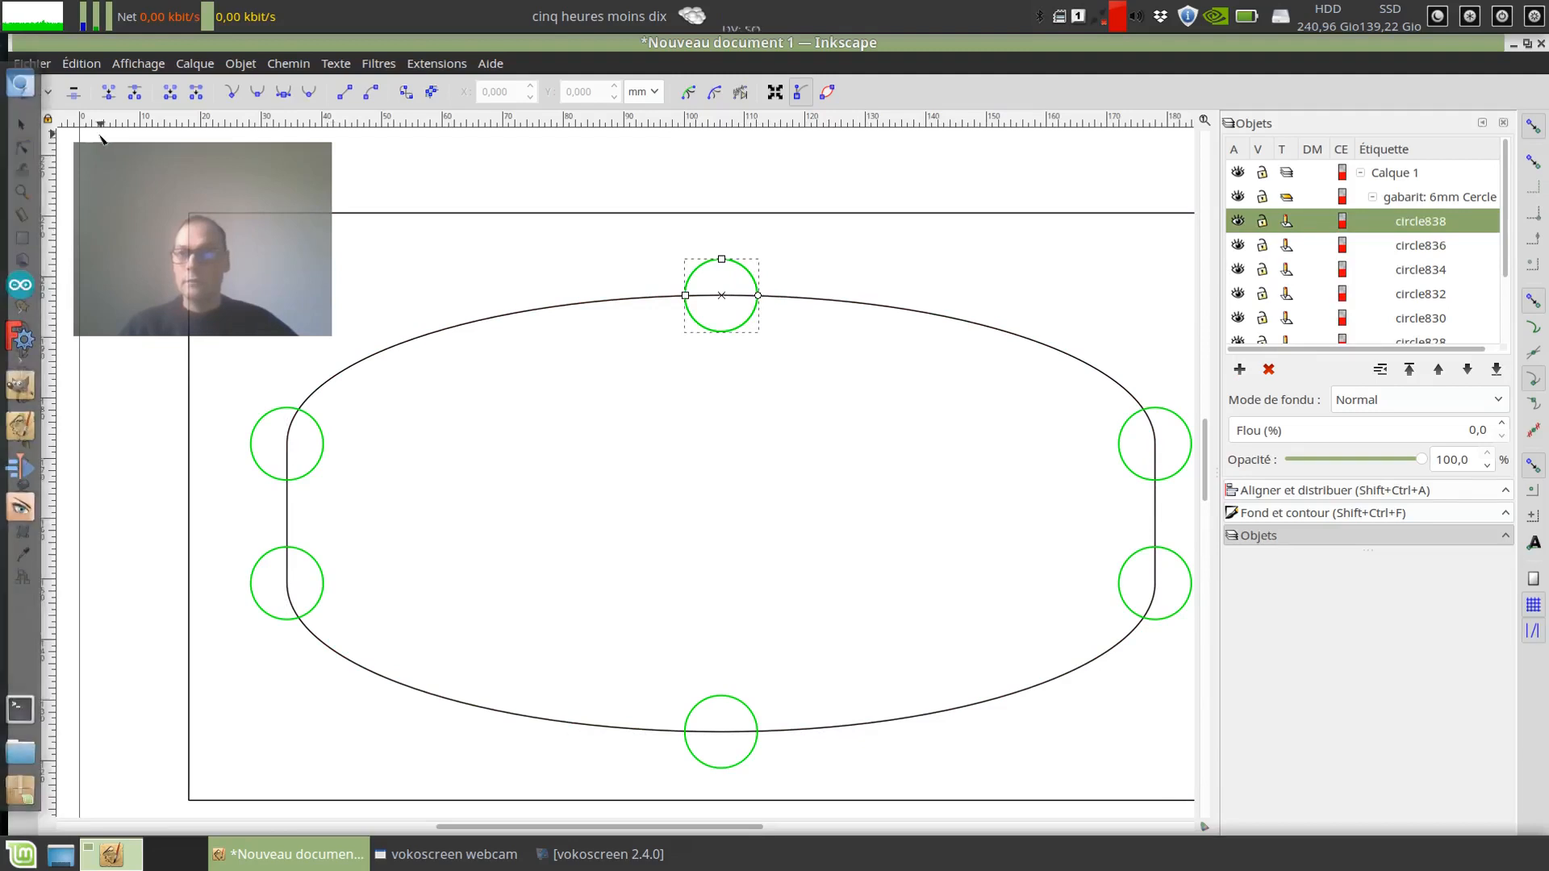
click(22, 125)
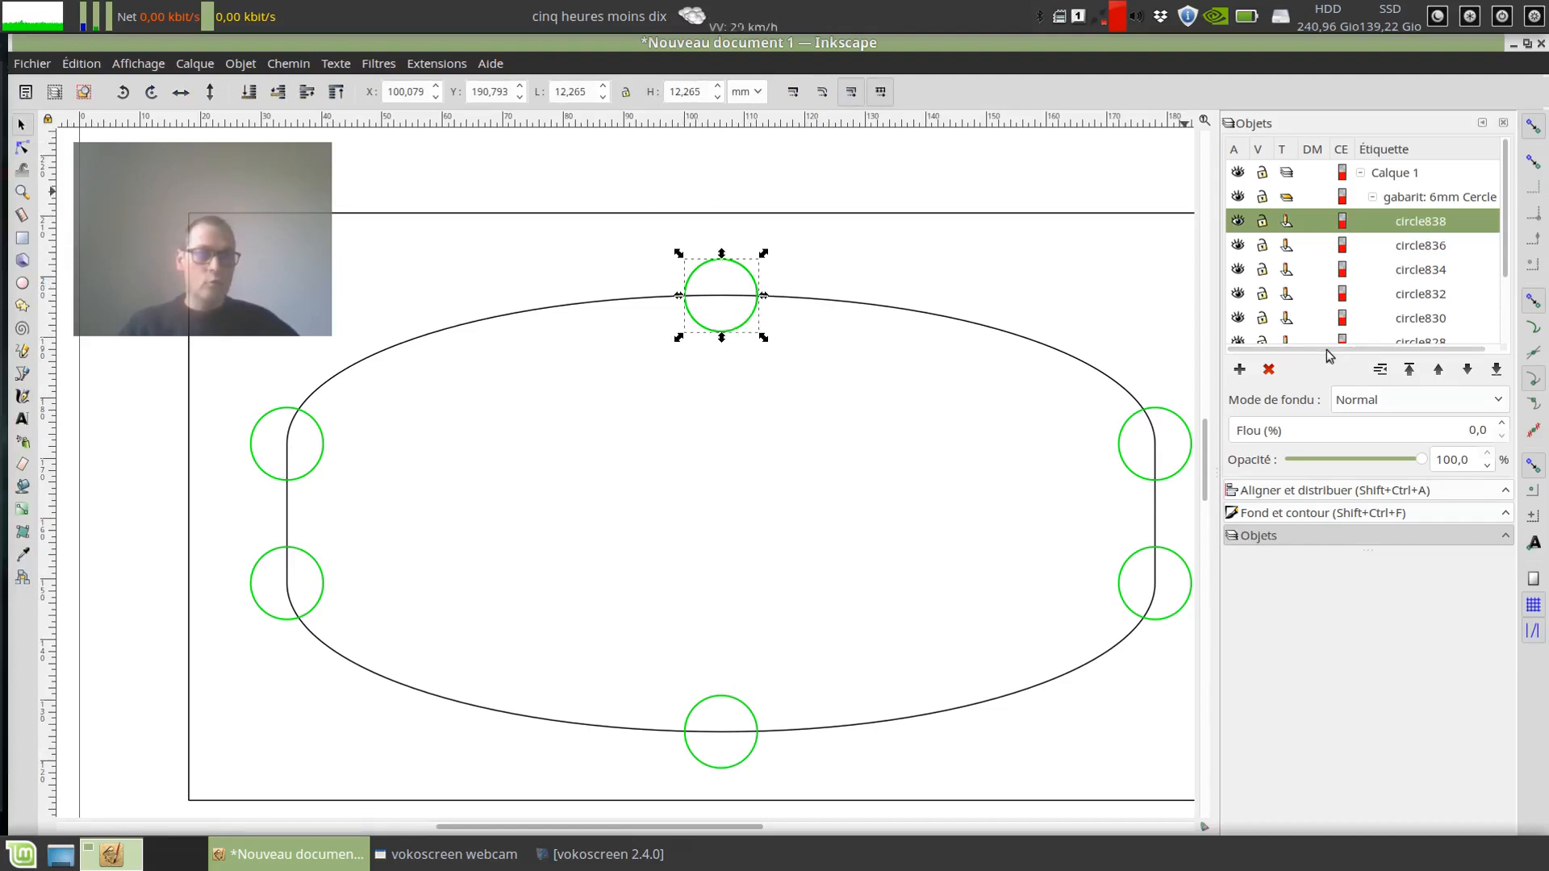
drag(1369, 550, 1369, 760)
click(1411, 199)
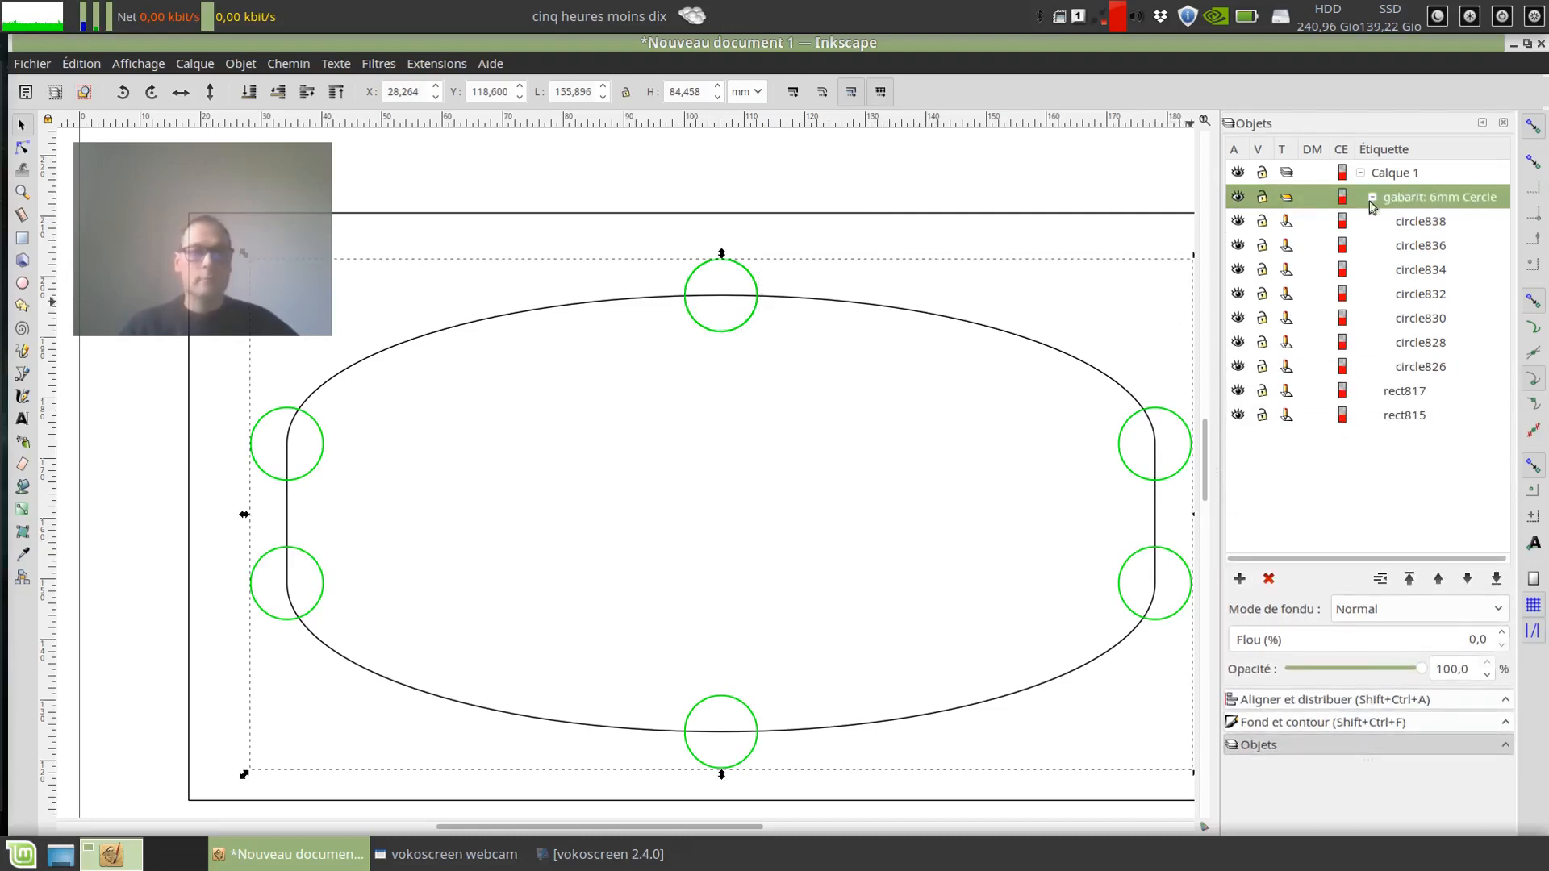
Step: Go through the individual circles inside the gabarit: 6mm Cercle group to examine which node each one sits on
click(760, 288)
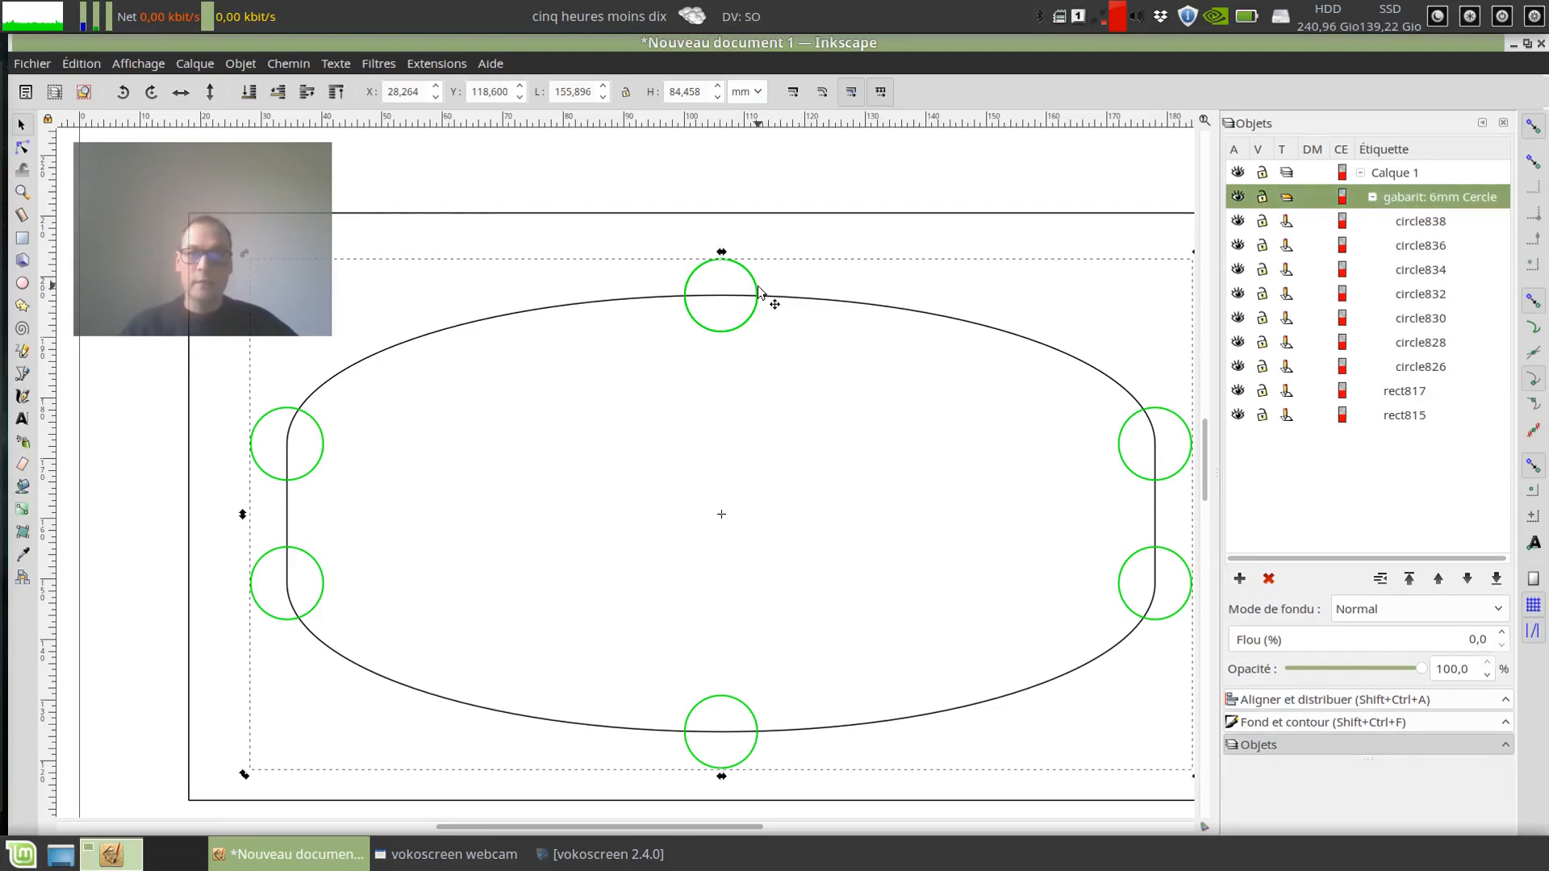
click(1444, 221)
click(1432, 245)
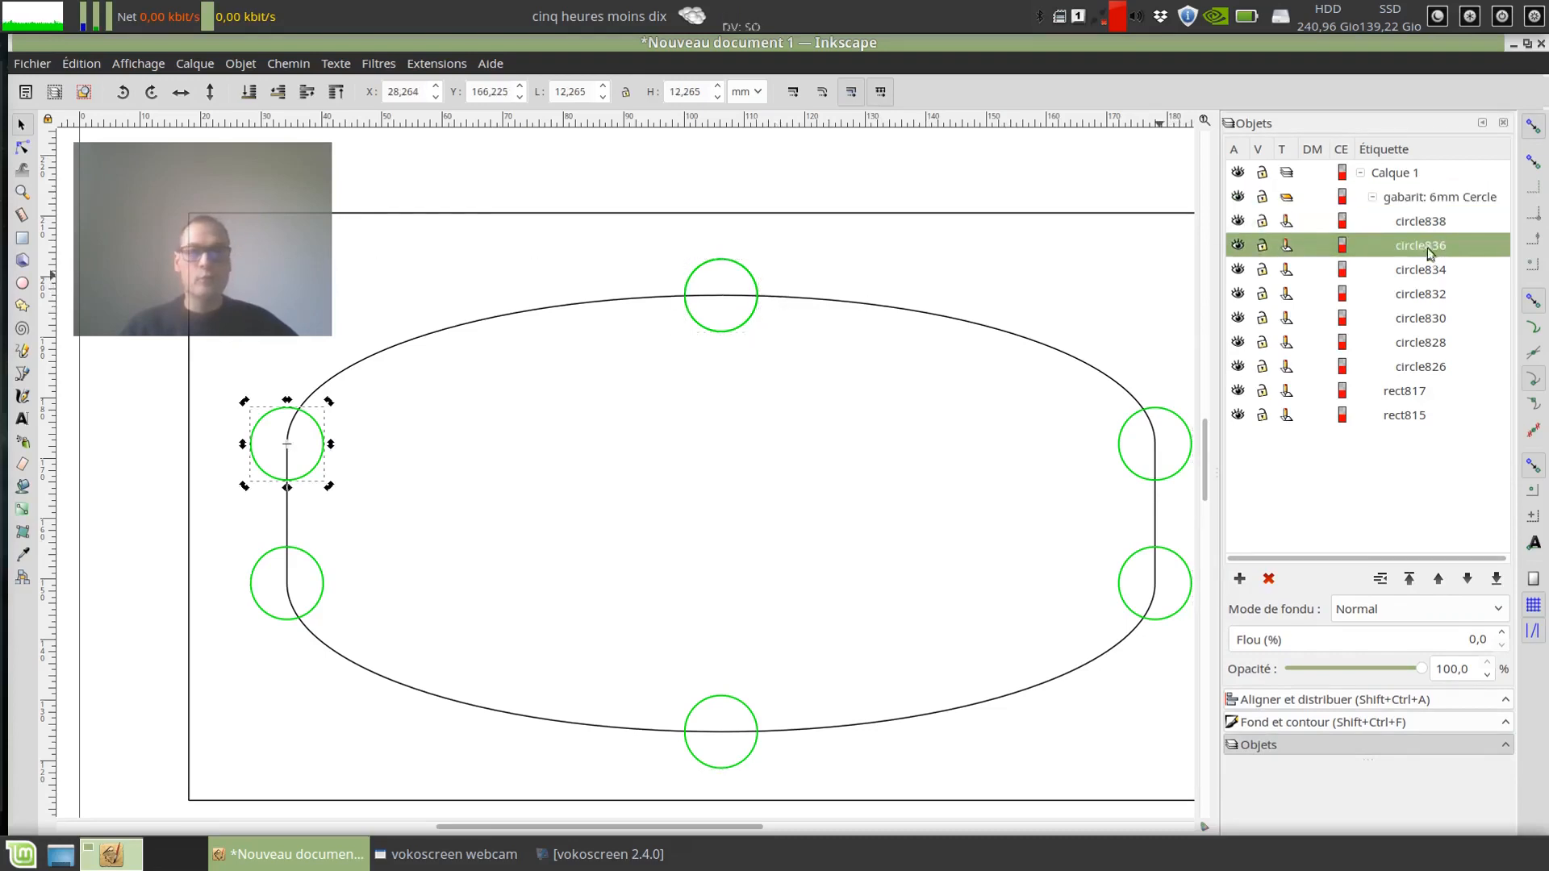
click(1420, 271)
click(1428, 294)
click(1432, 342)
click(1430, 366)
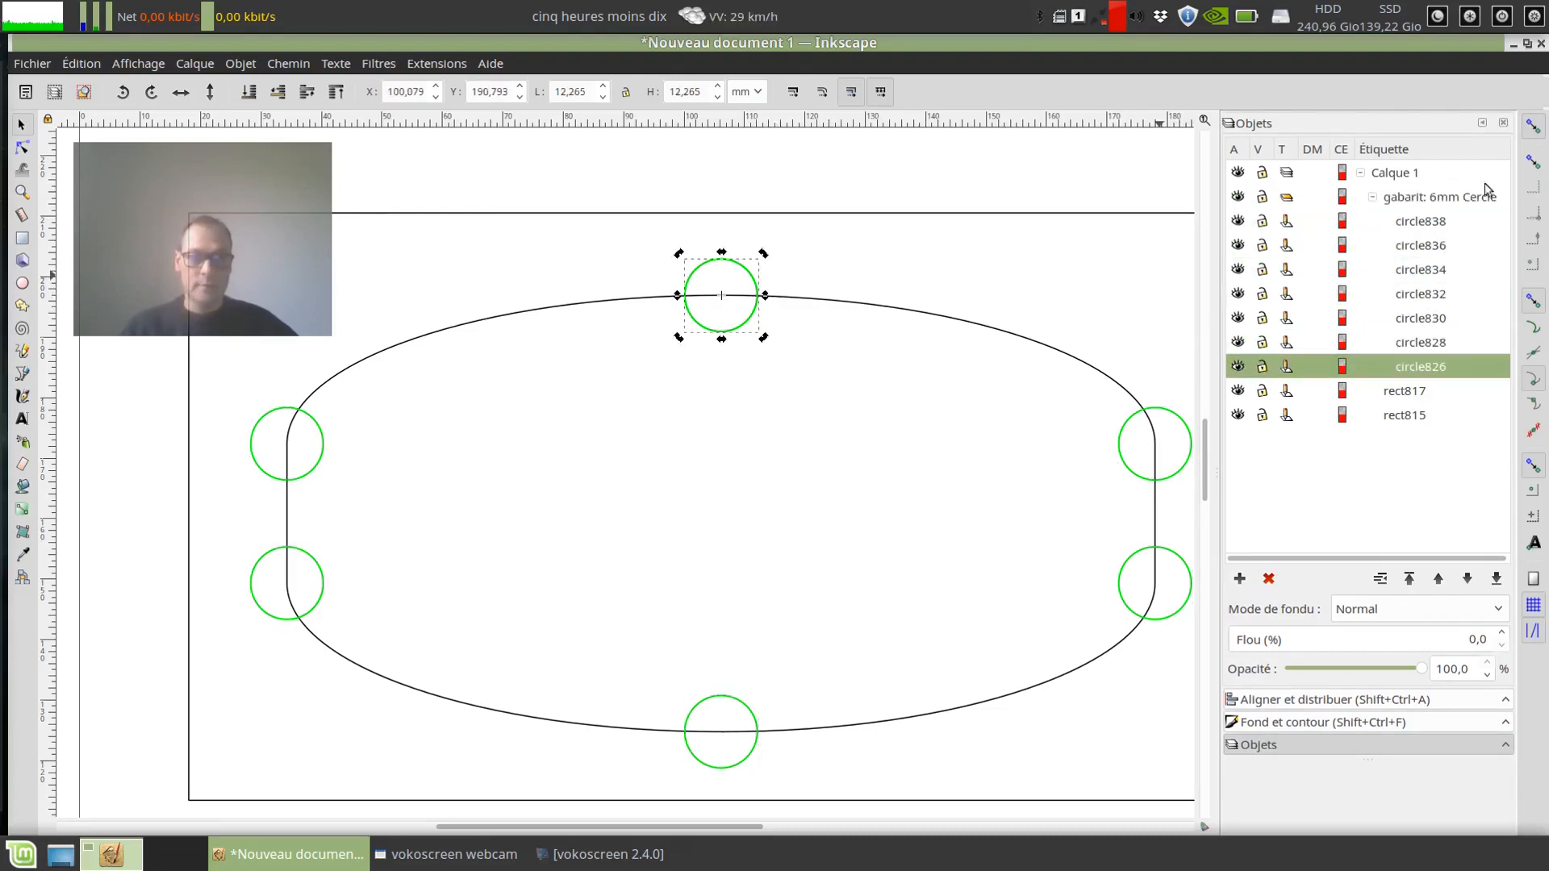
Step: Collapse and select the gabarit: 6mm Cercle group, and switch its visibility off and on to check the effect
click(1371, 199)
click(1437, 198)
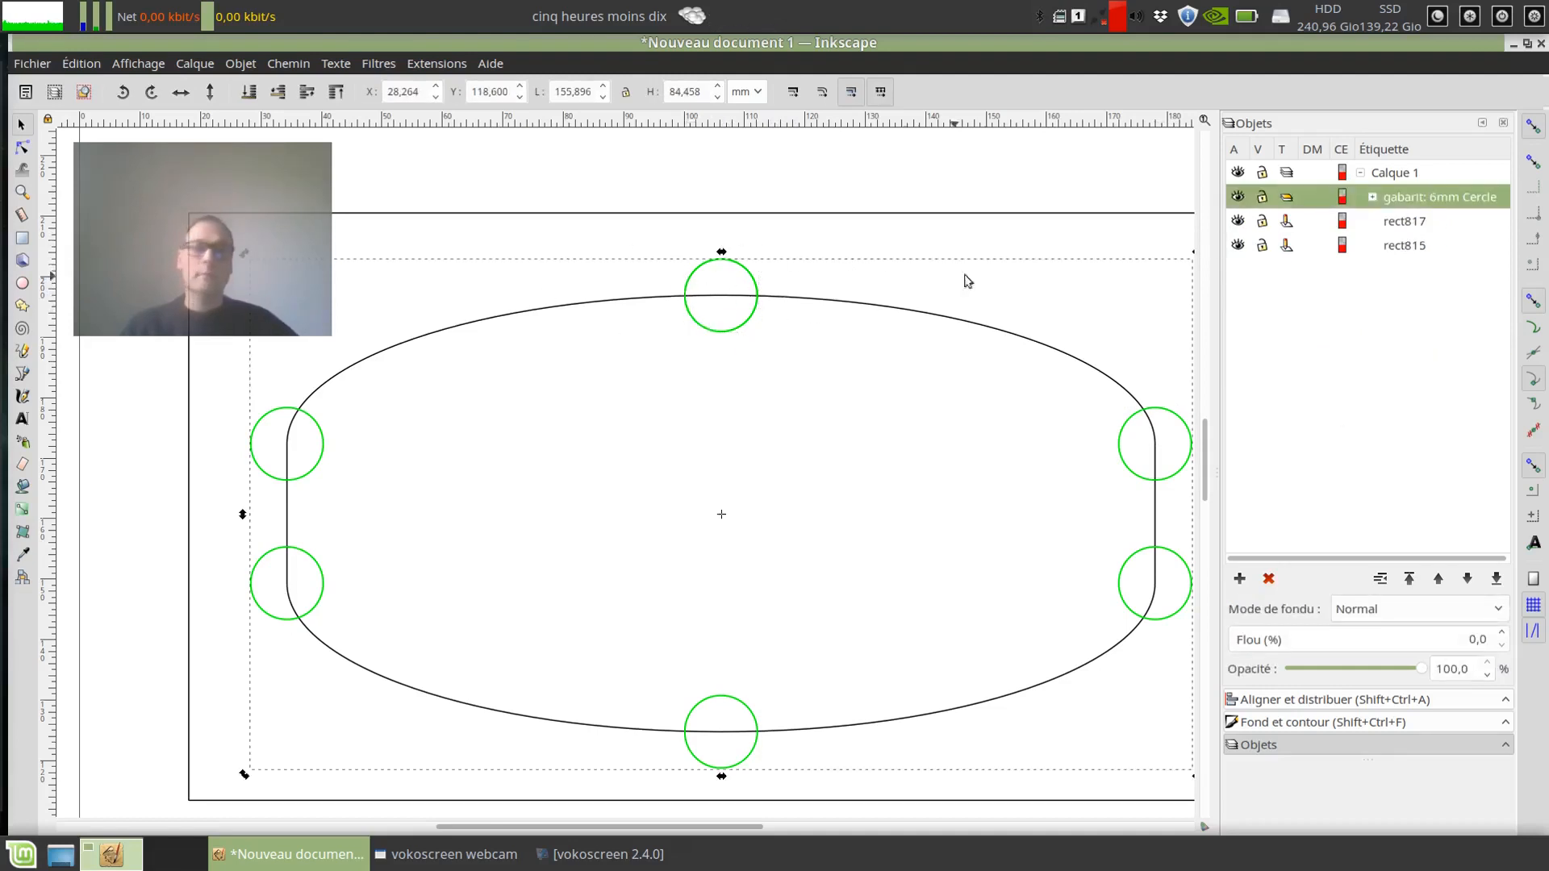
click(1238, 197)
click(1238, 198)
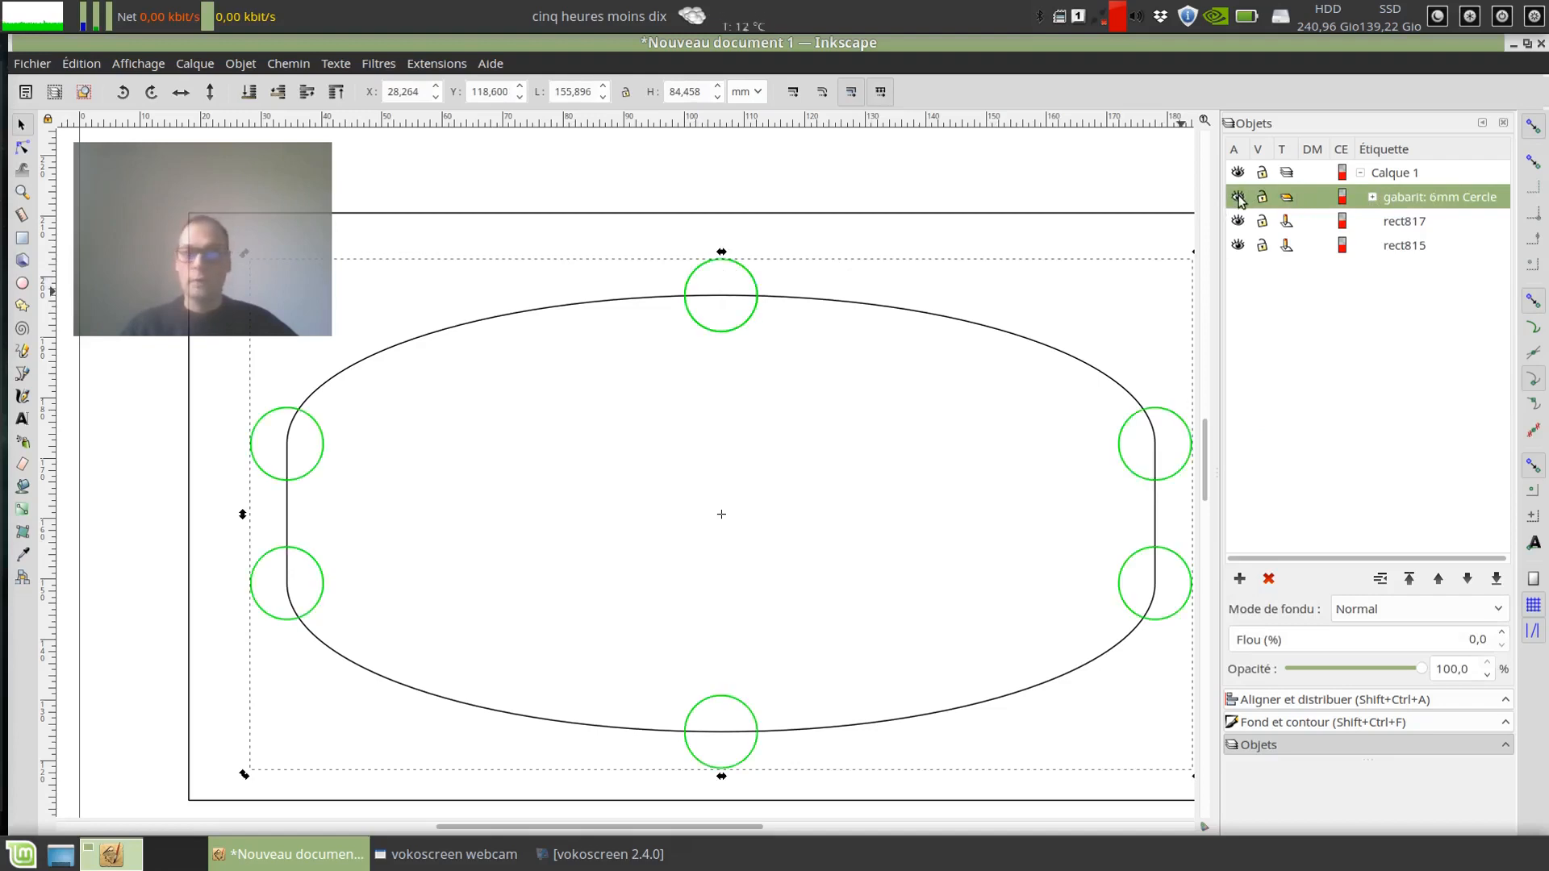
click(1238, 198)
click(1238, 198)
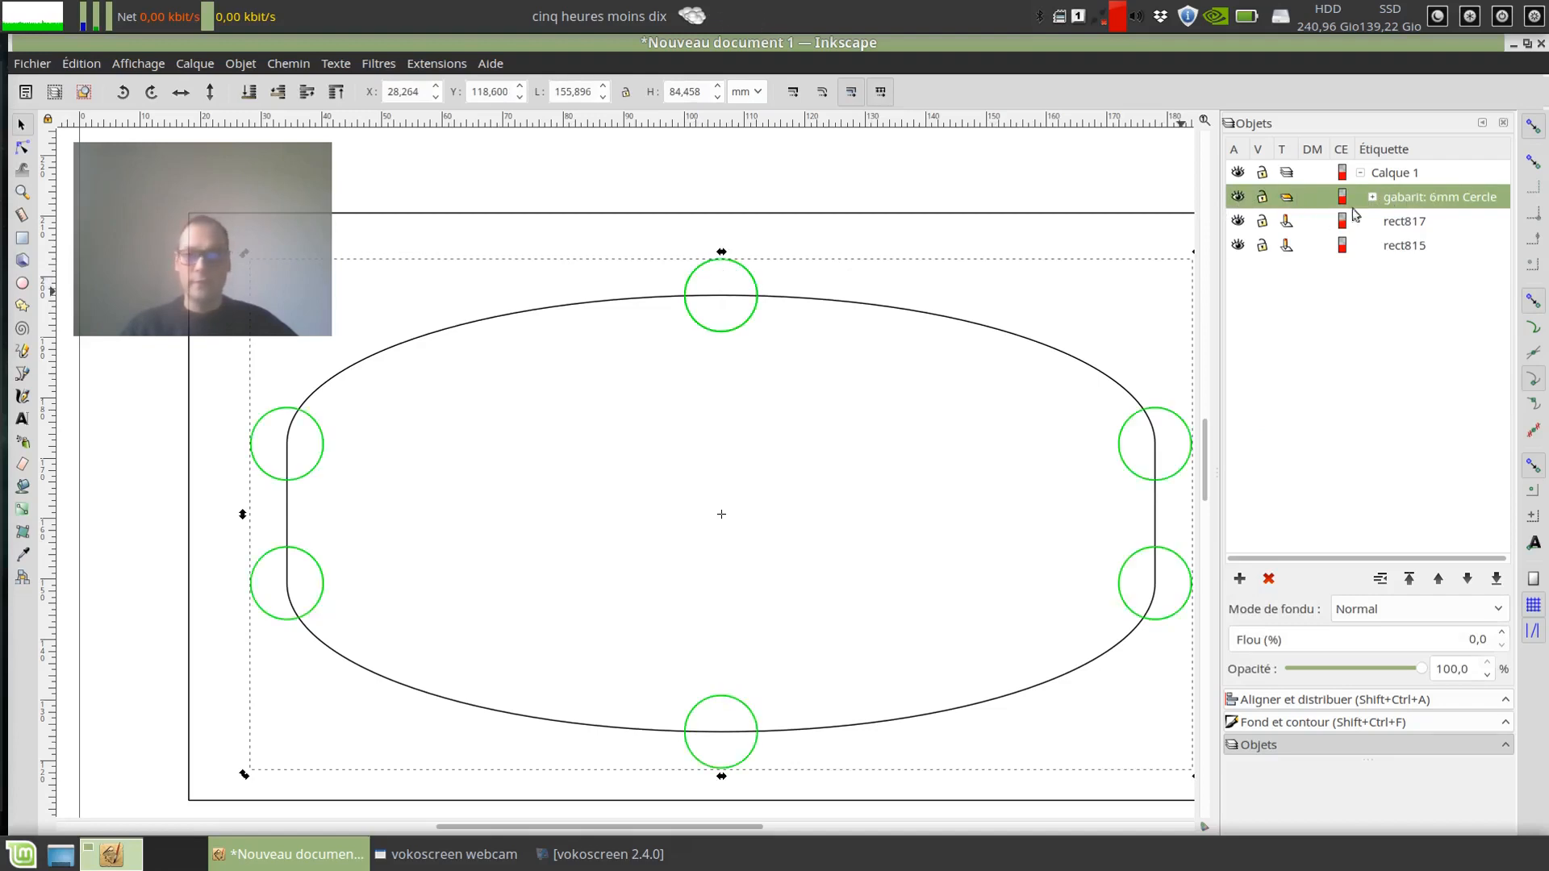
Step: Resize the outer rectangle to about 155.9 by 84.4 mm so its four sides touch the outer edges of the template circles
click(949, 176)
click(738, 269)
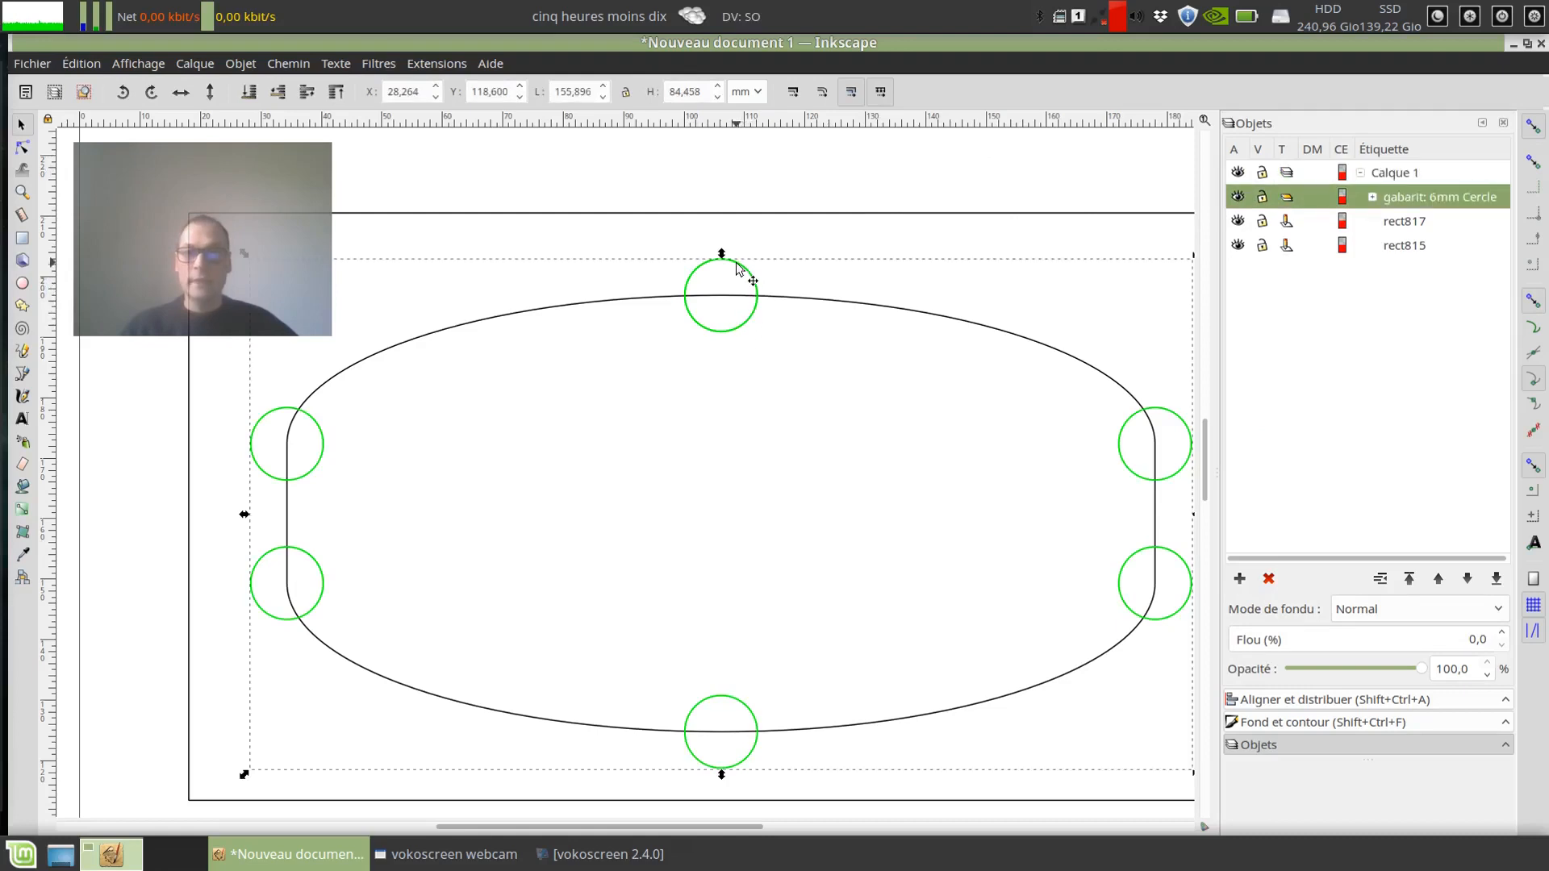
click(737, 213)
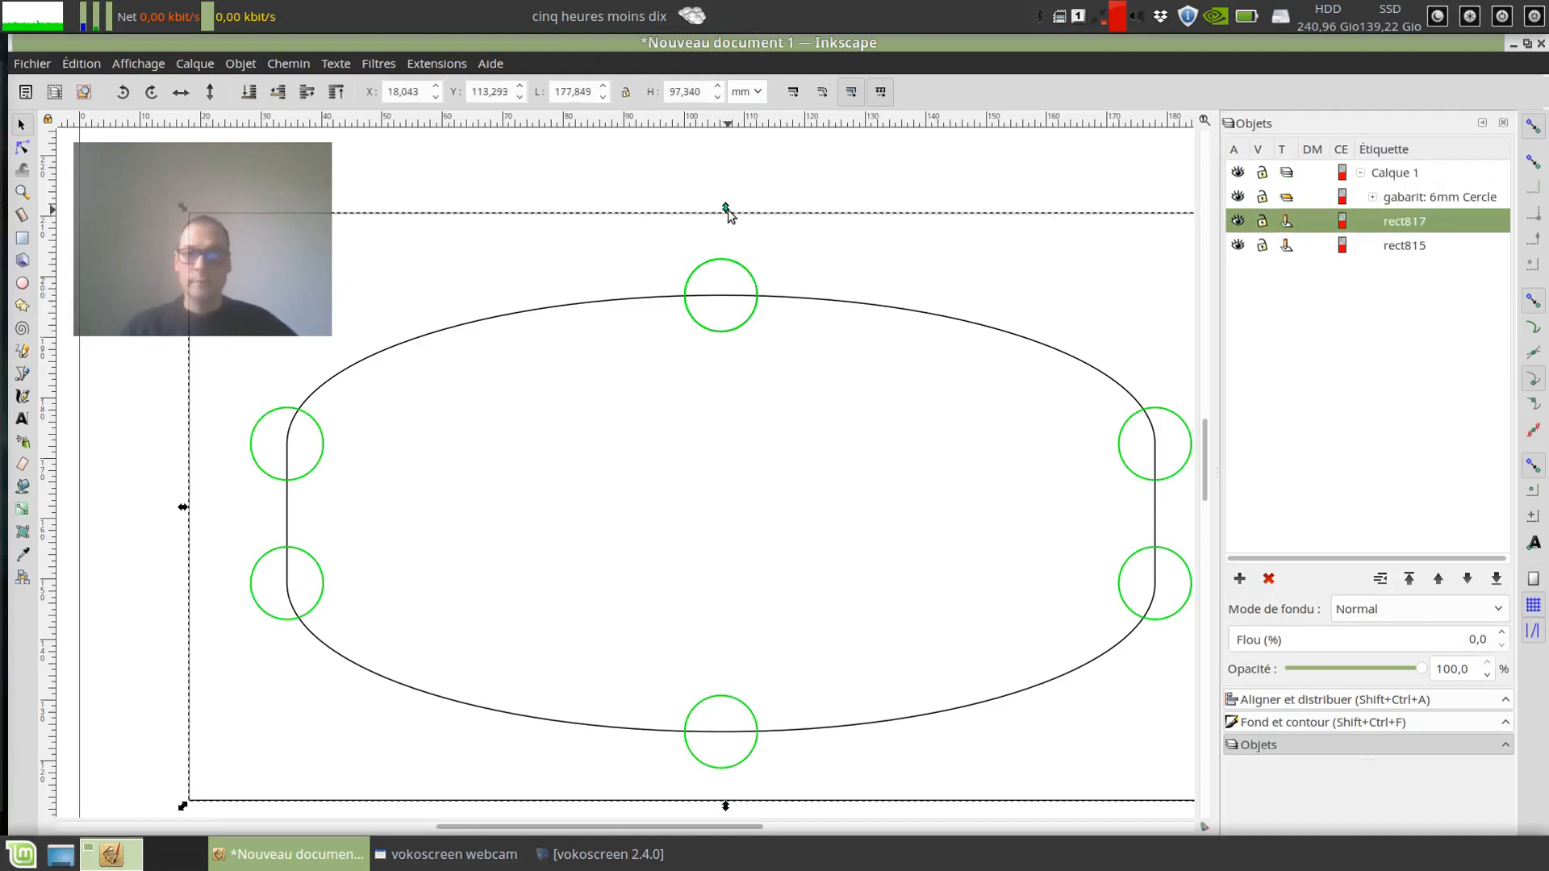
drag(727, 213, 732, 258)
scroll(850, 319, down, 1)
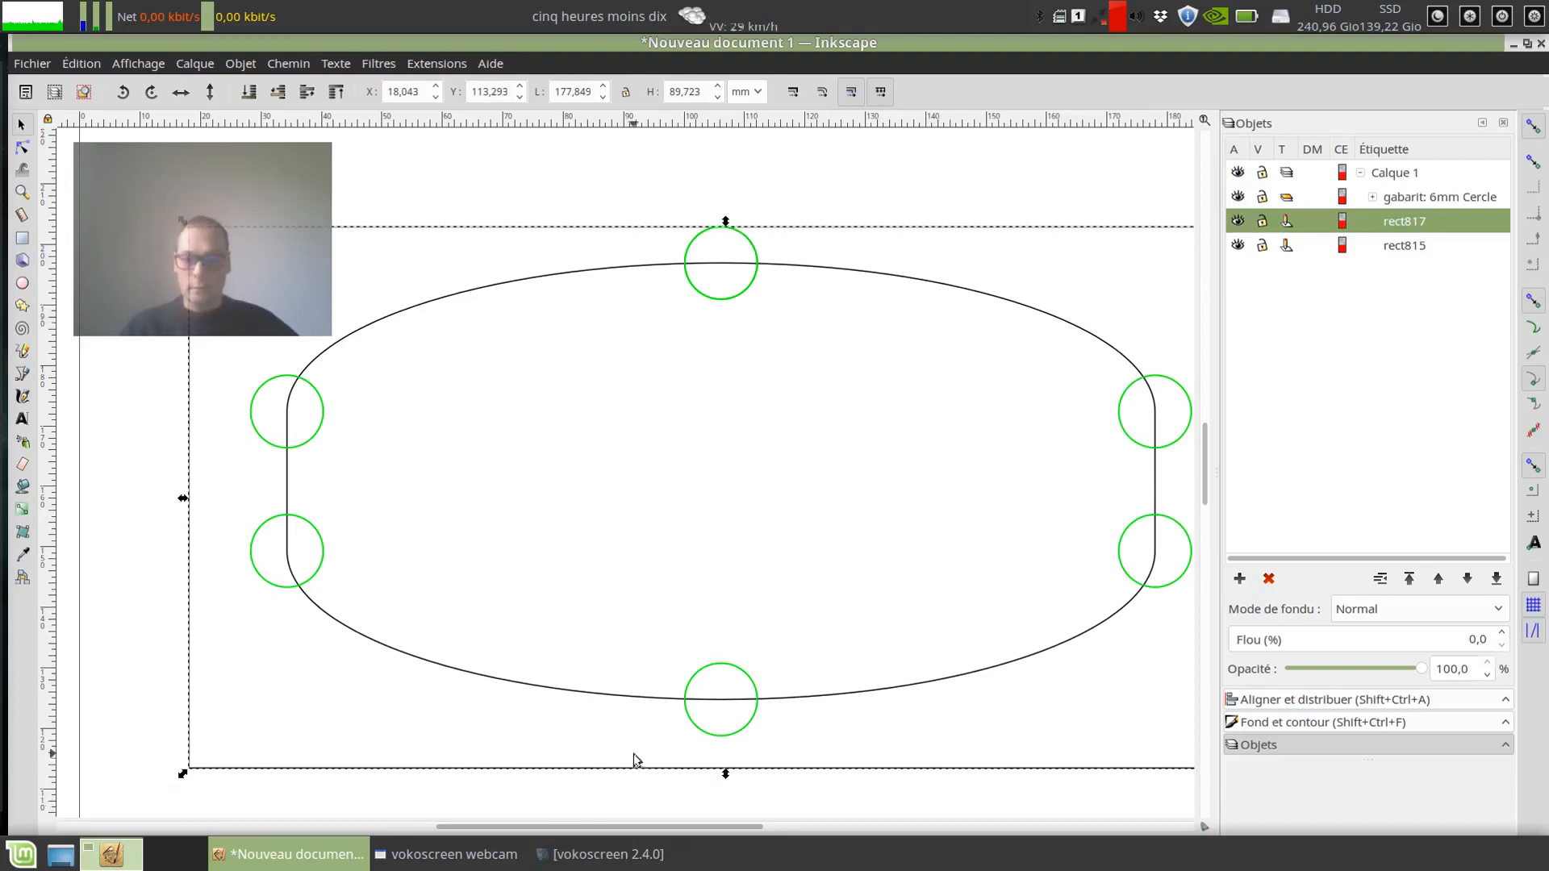
drag(725, 774, 722, 739)
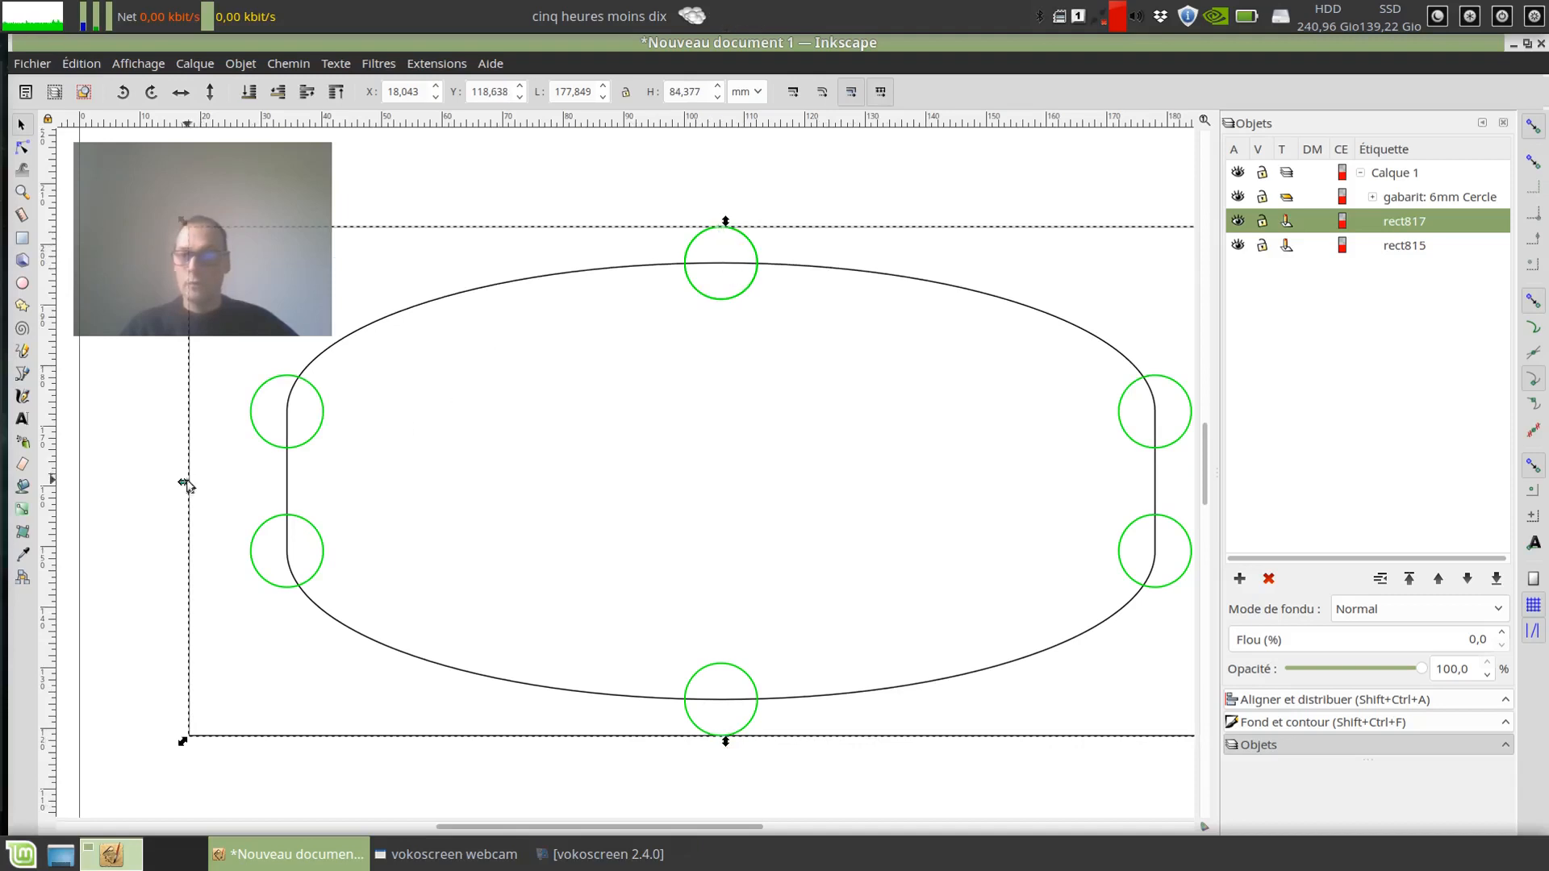
drag(184, 483, 244, 482)
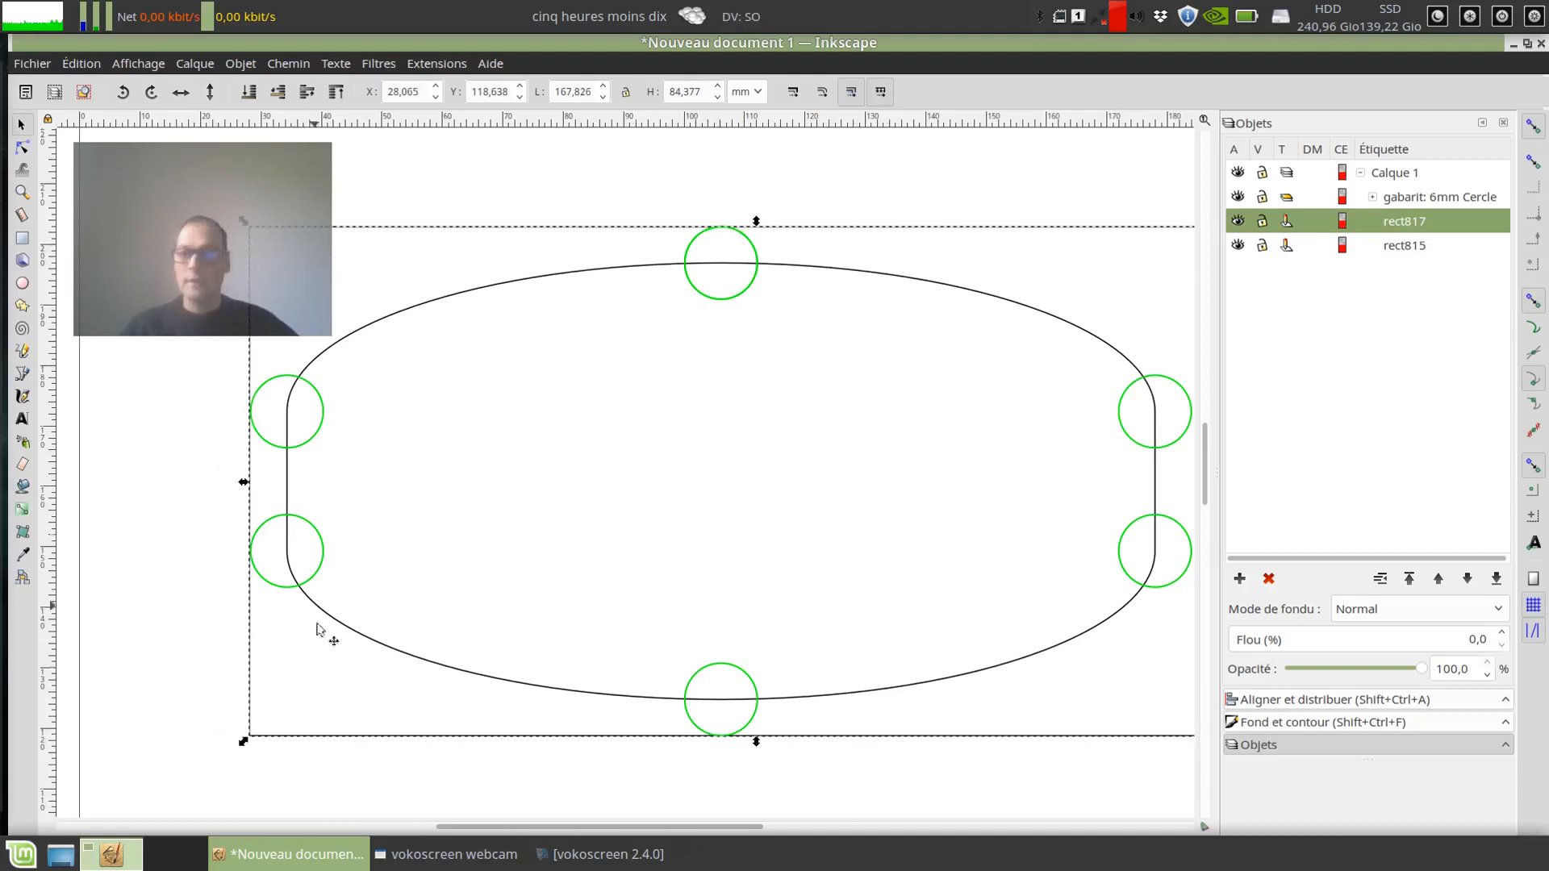
drag(540, 827, 601, 829)
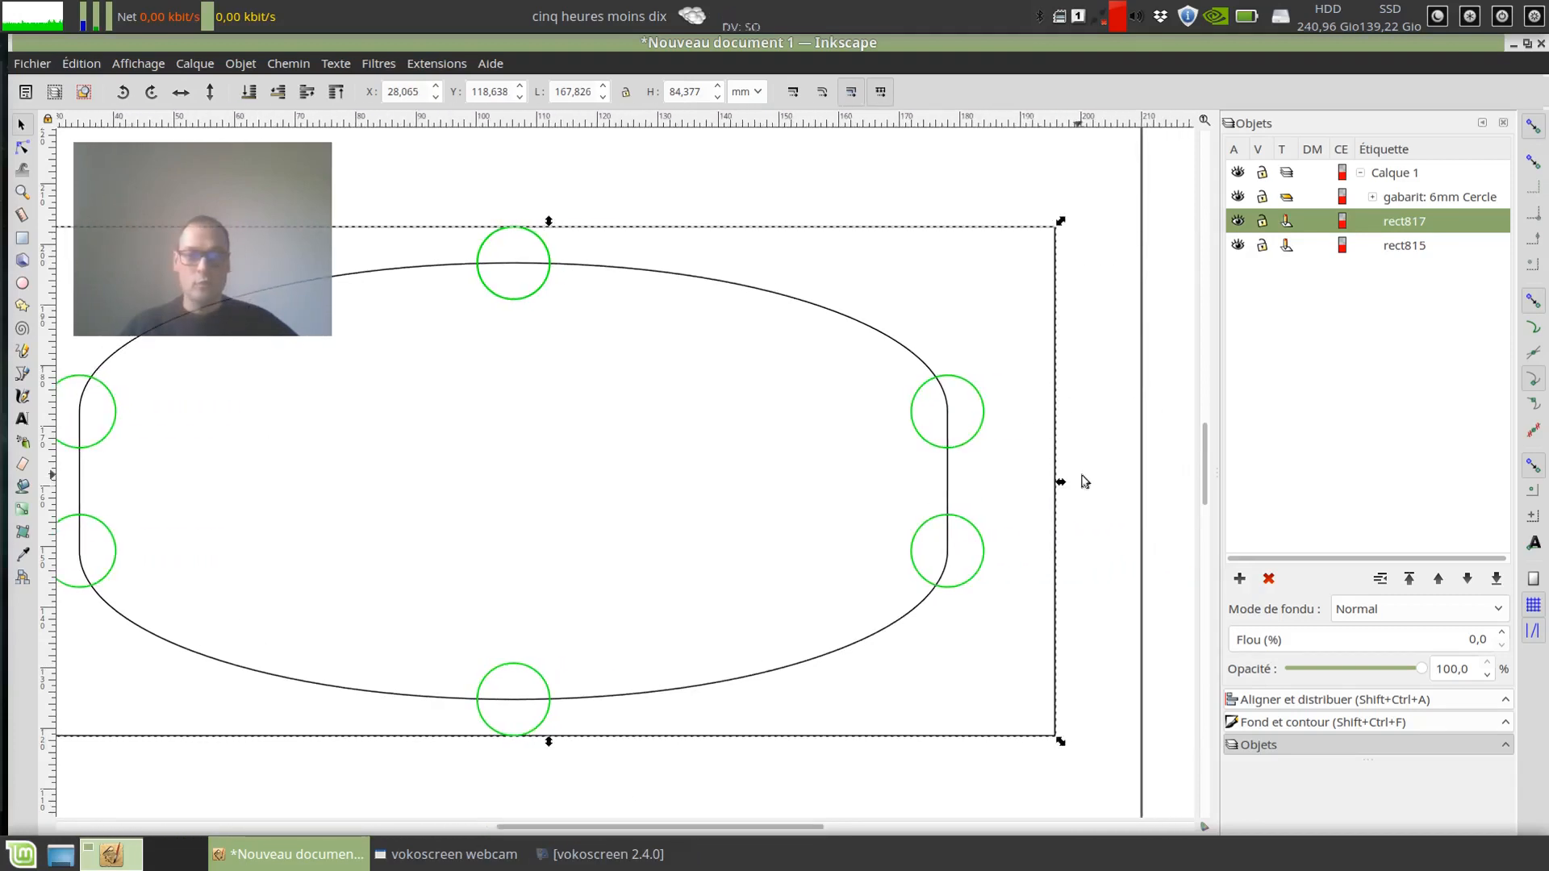
drag(1061, 481, 990, 480)
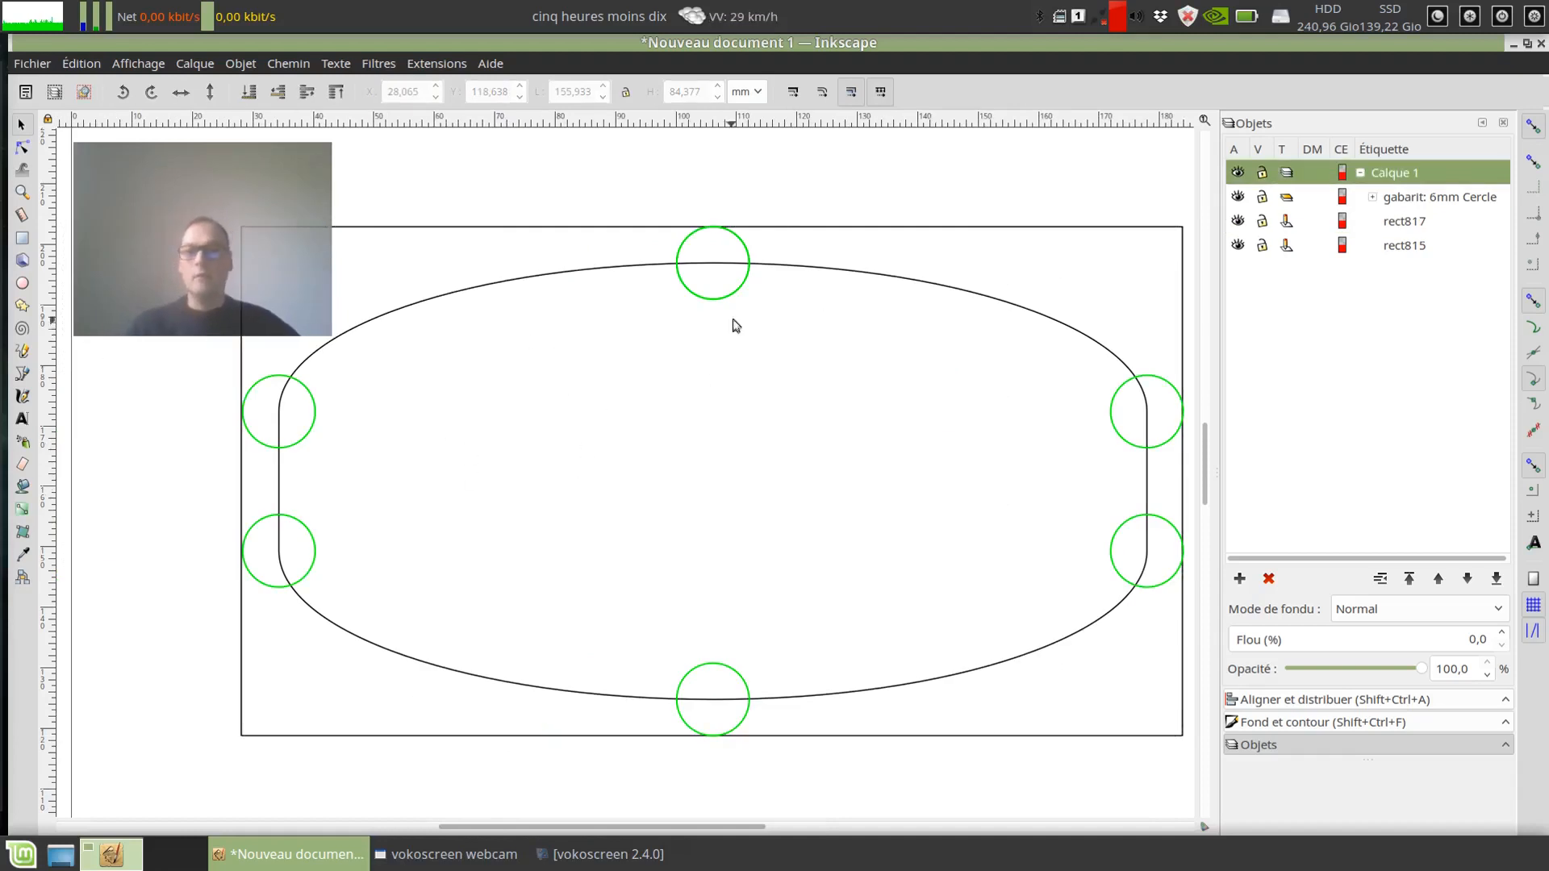
Step: Select the inner rounded path and hide the gabarit: 6mm Cercle group
click(718, 300)
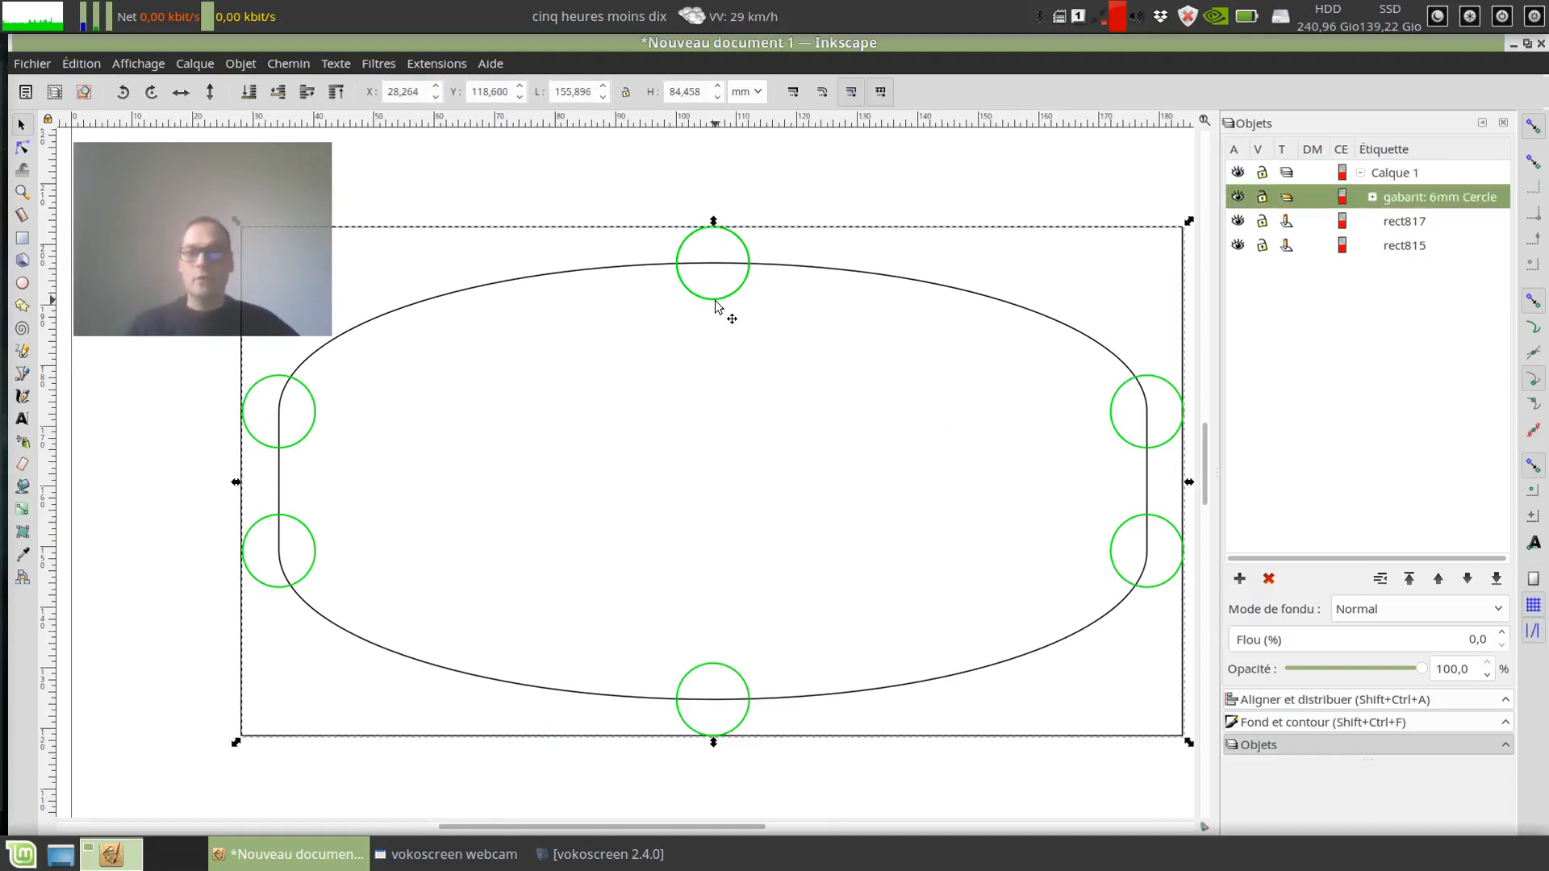
click(555, 277)
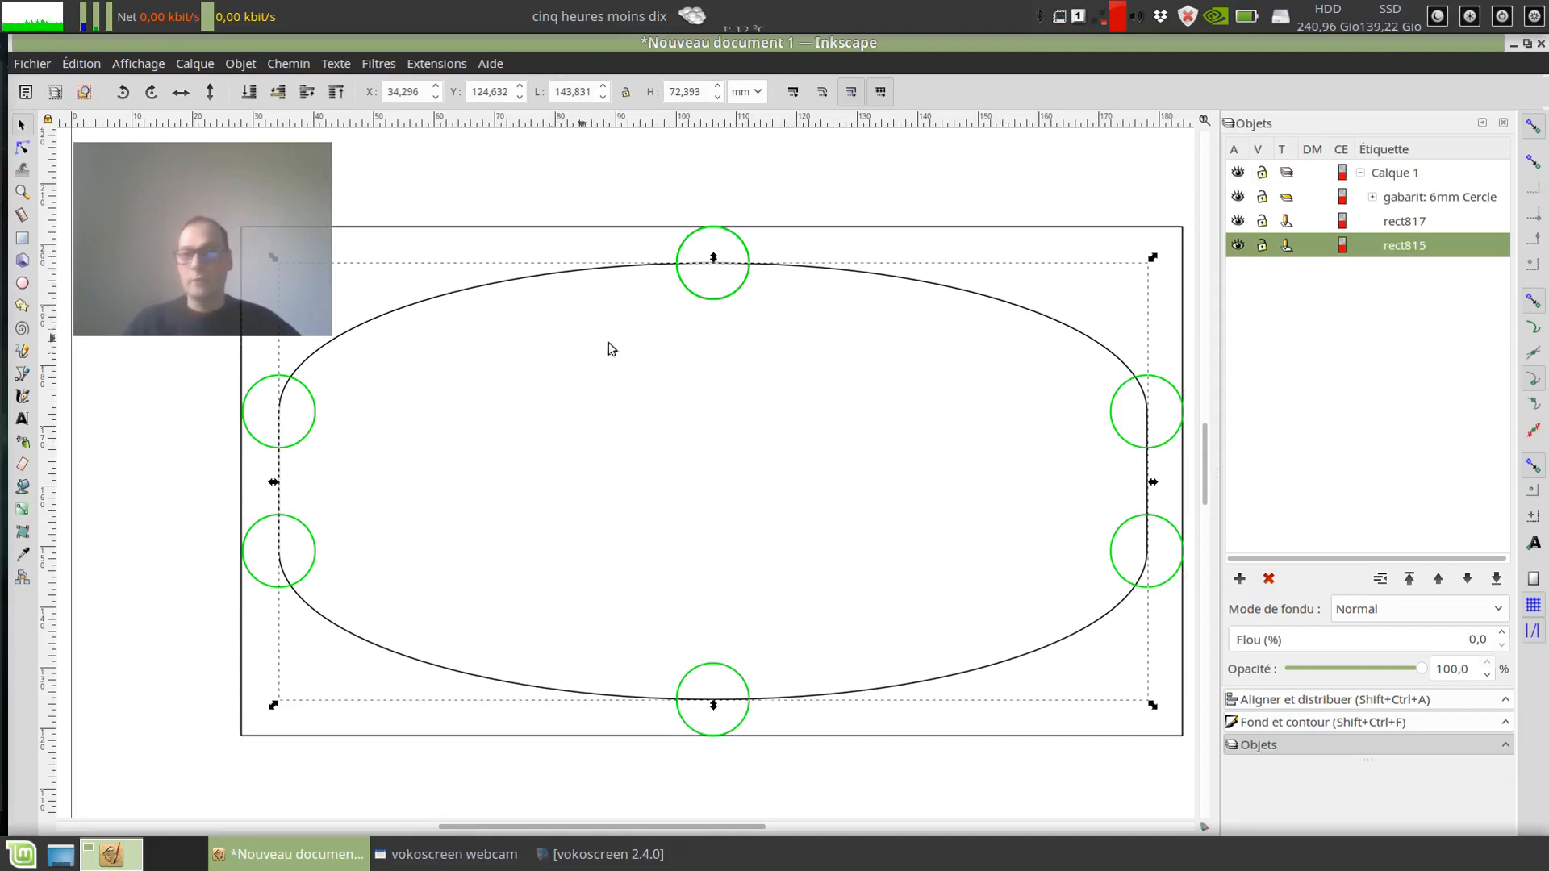
click(1238, 198)
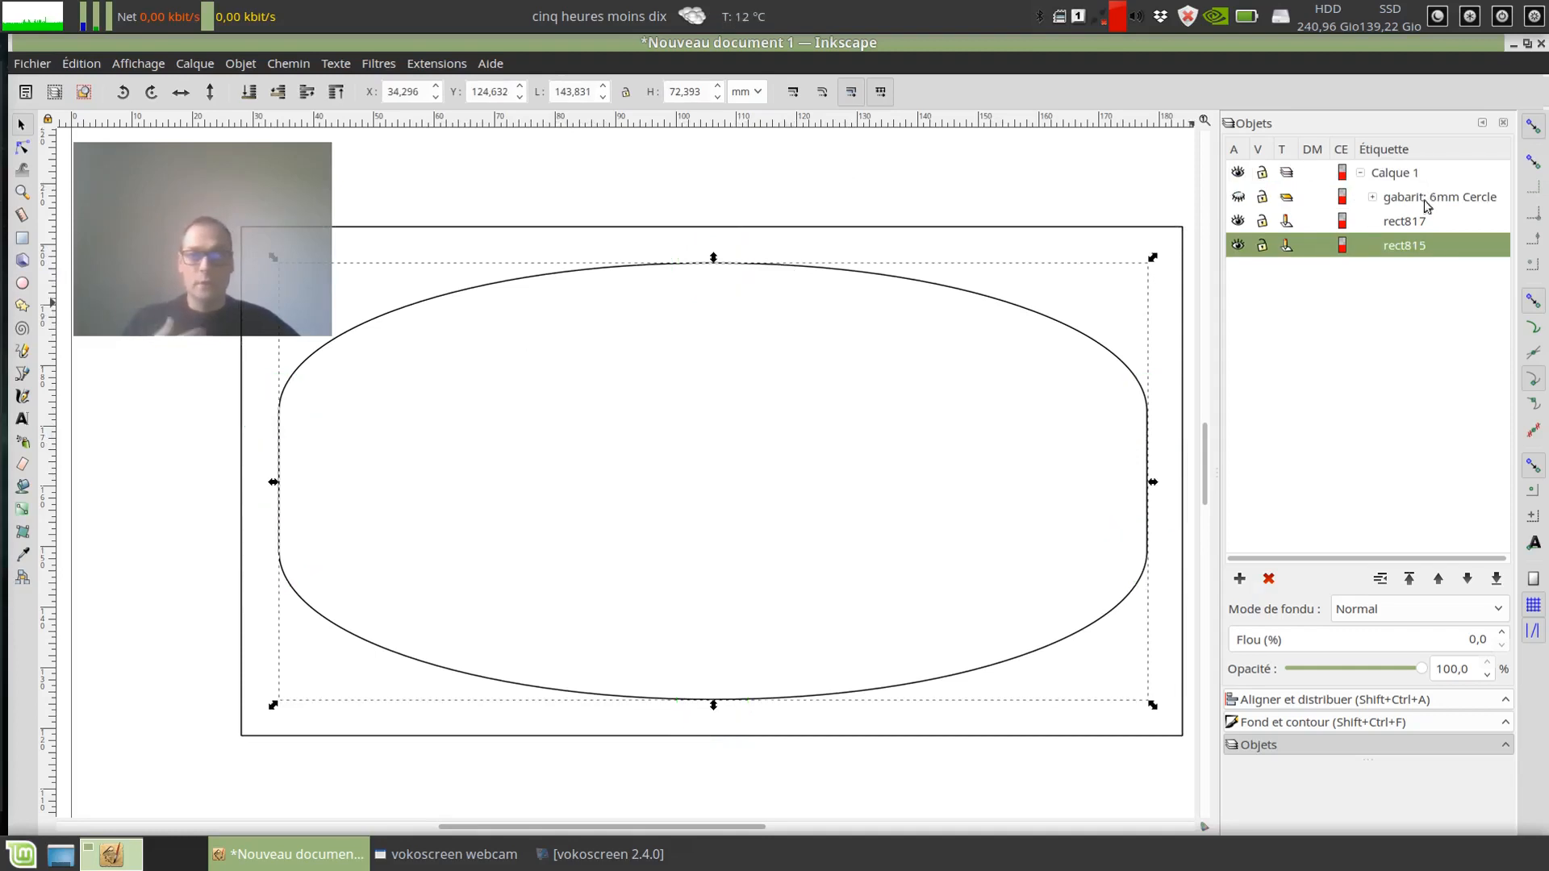
Step: Apply the Gabarit extension to the inner rounded path with the Carrer style and 8mm size, and close its dialog
click(427, 64)
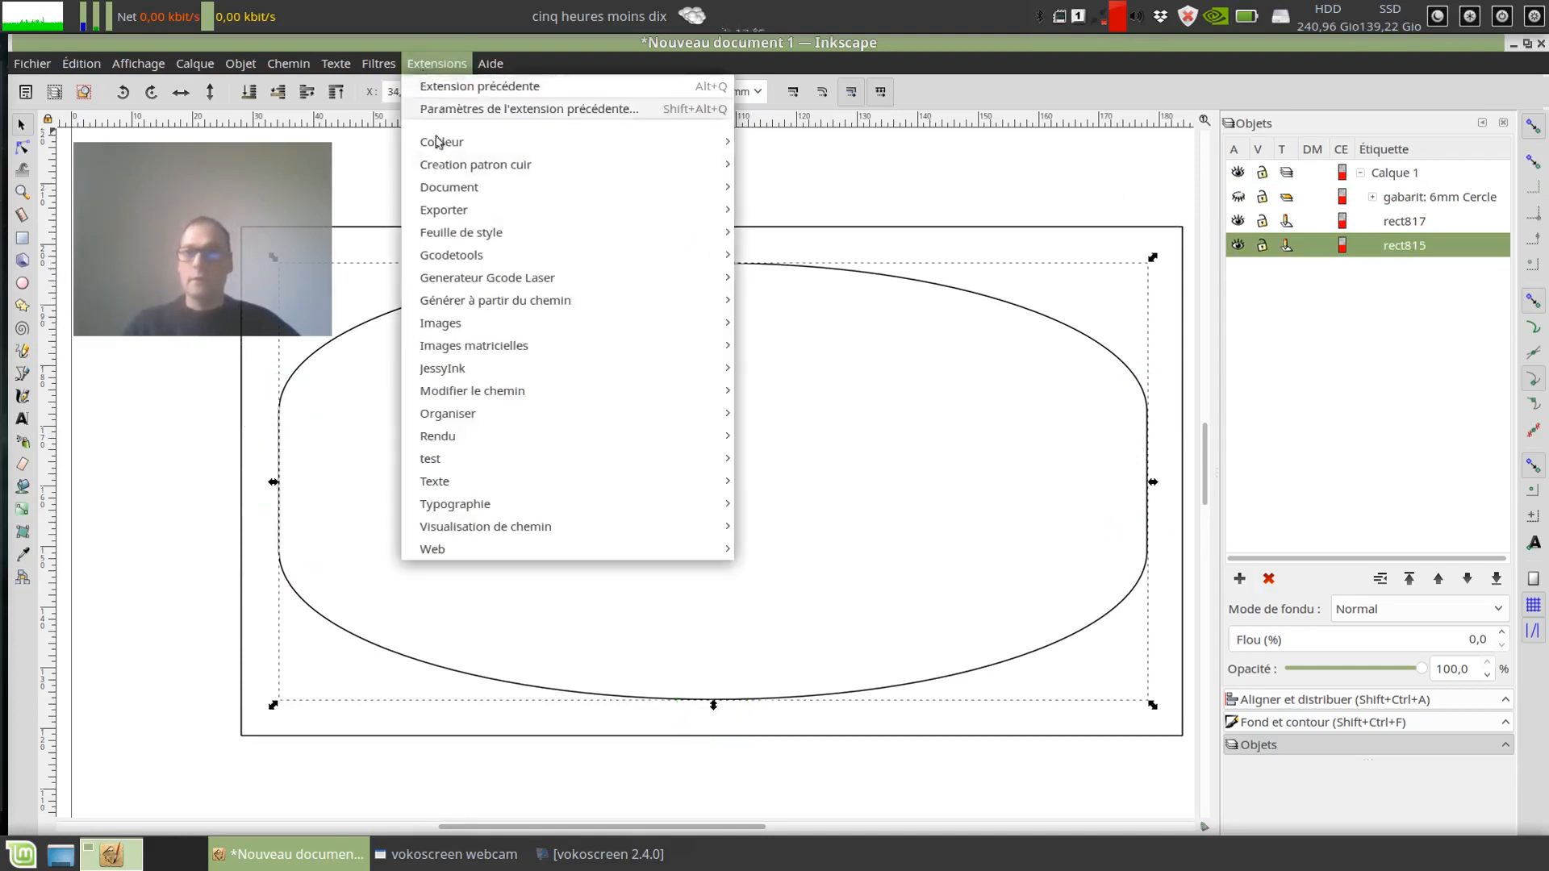
mouse_move(438, 164)
click(789, 166)
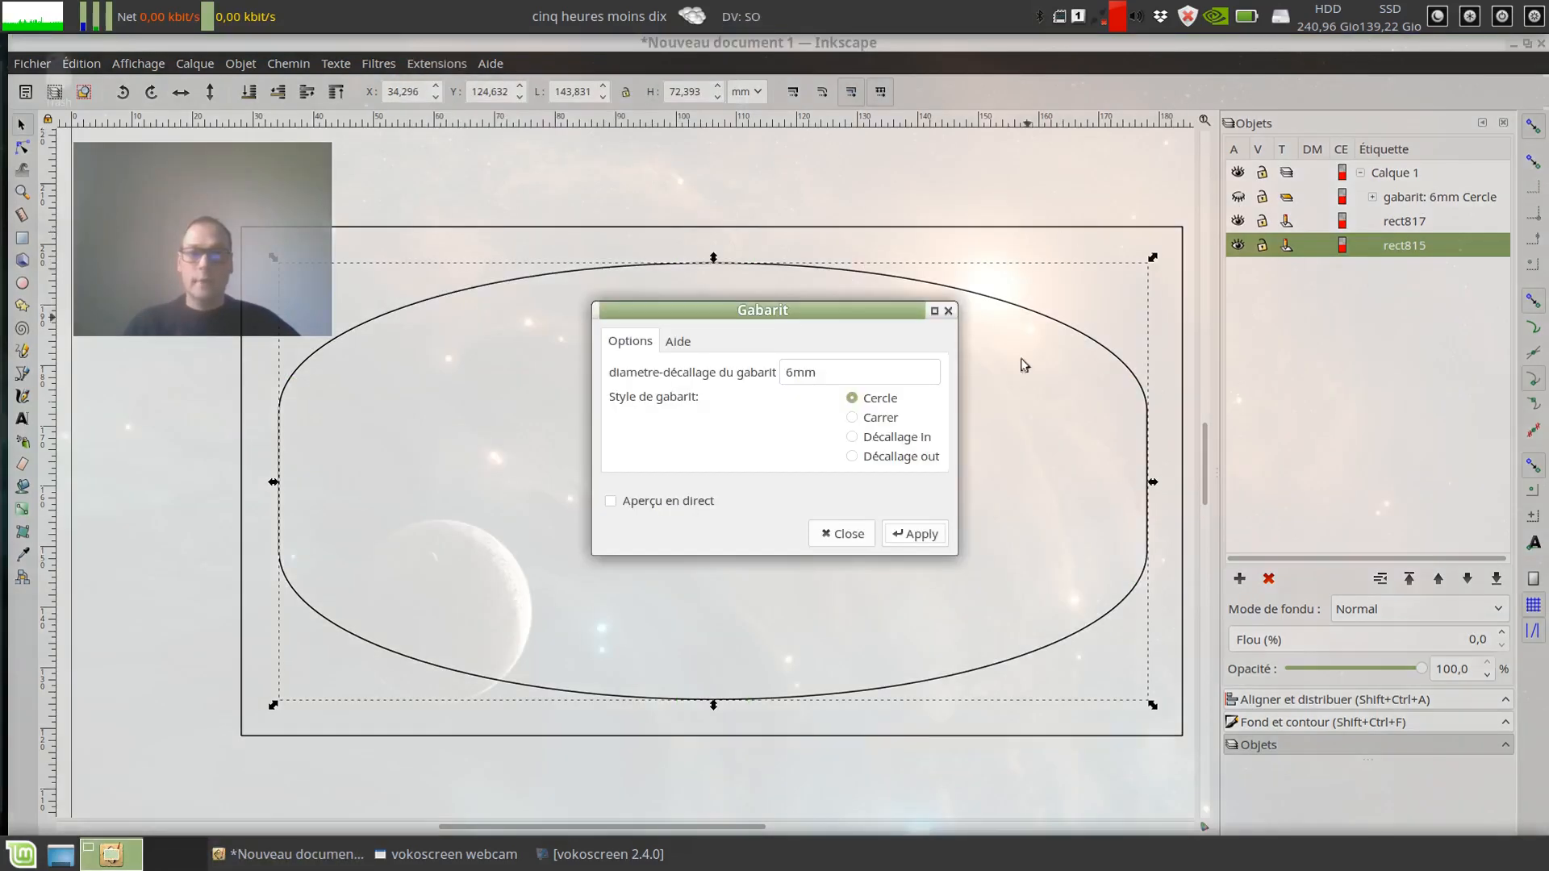
click(869, 426)
drag(817, 328, 1324, 387)
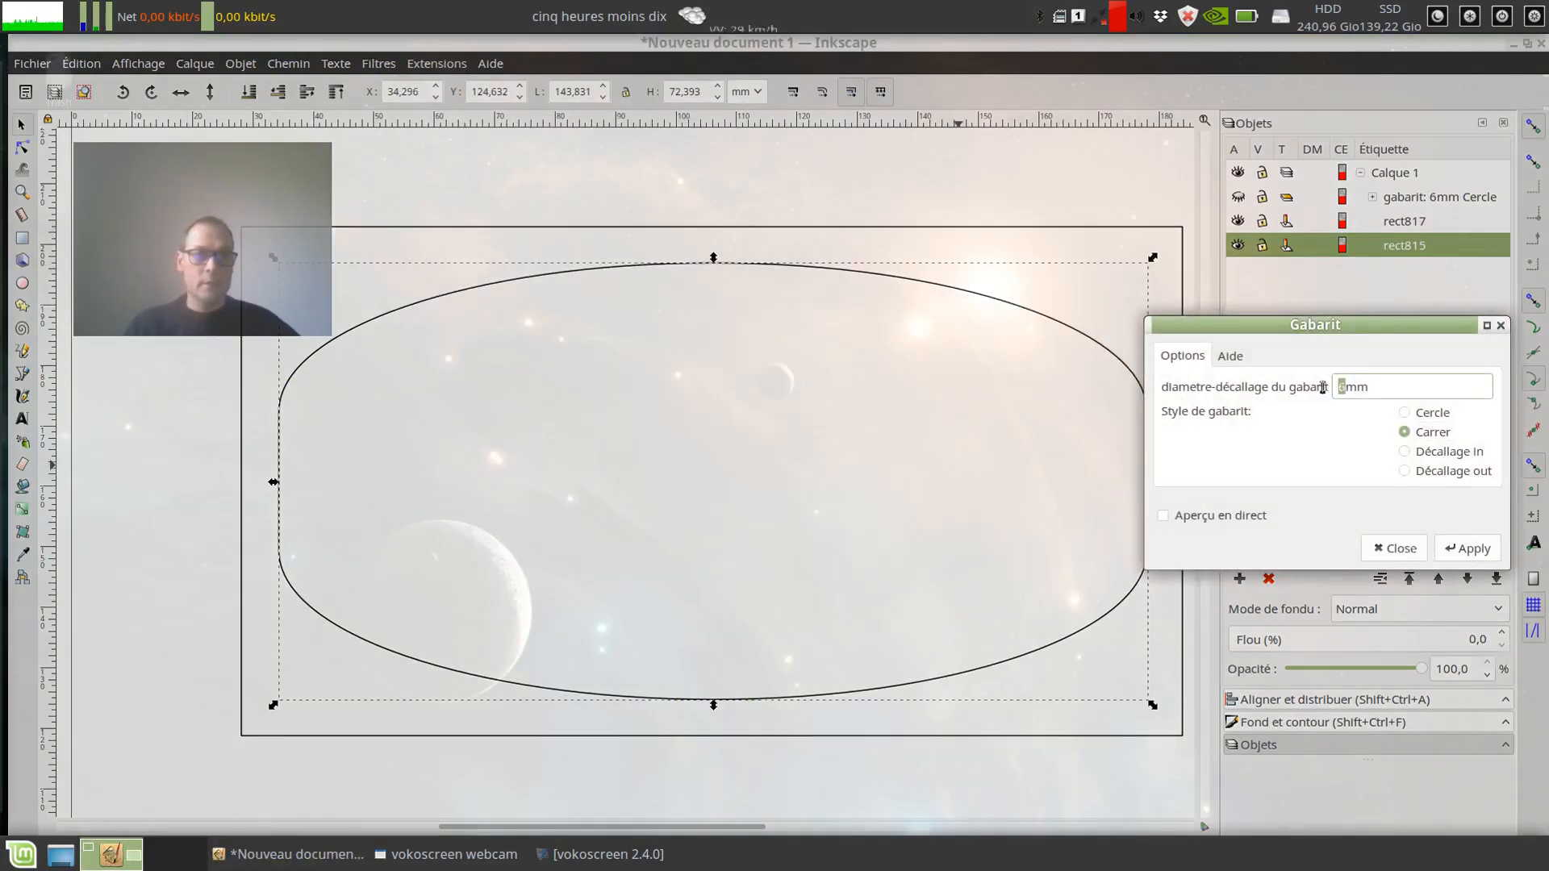
text(8)
click(1467, 548)
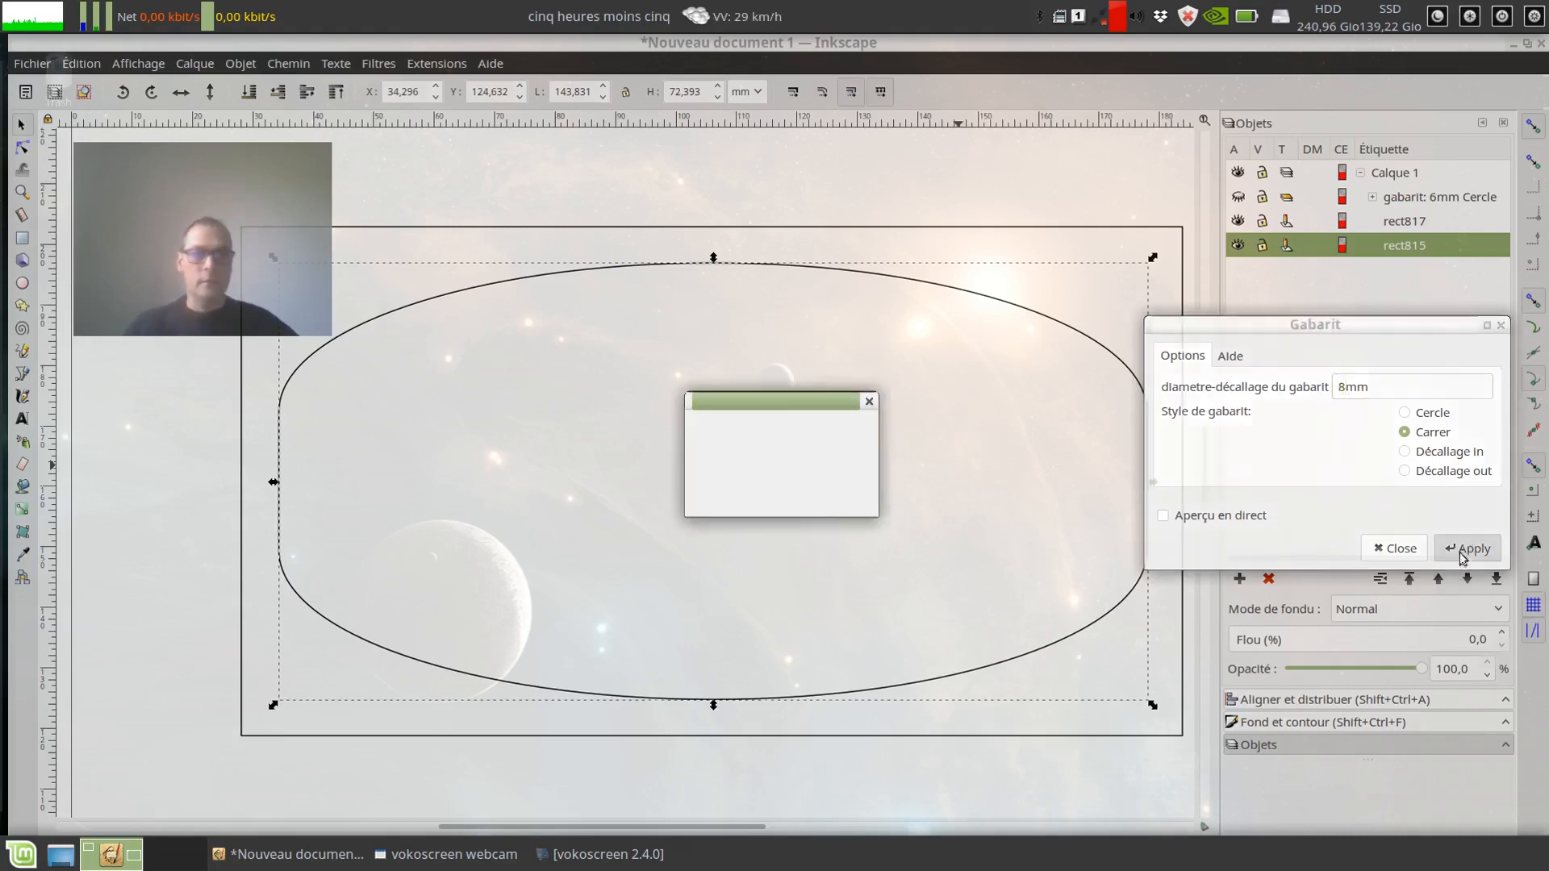
click(1393, 547)
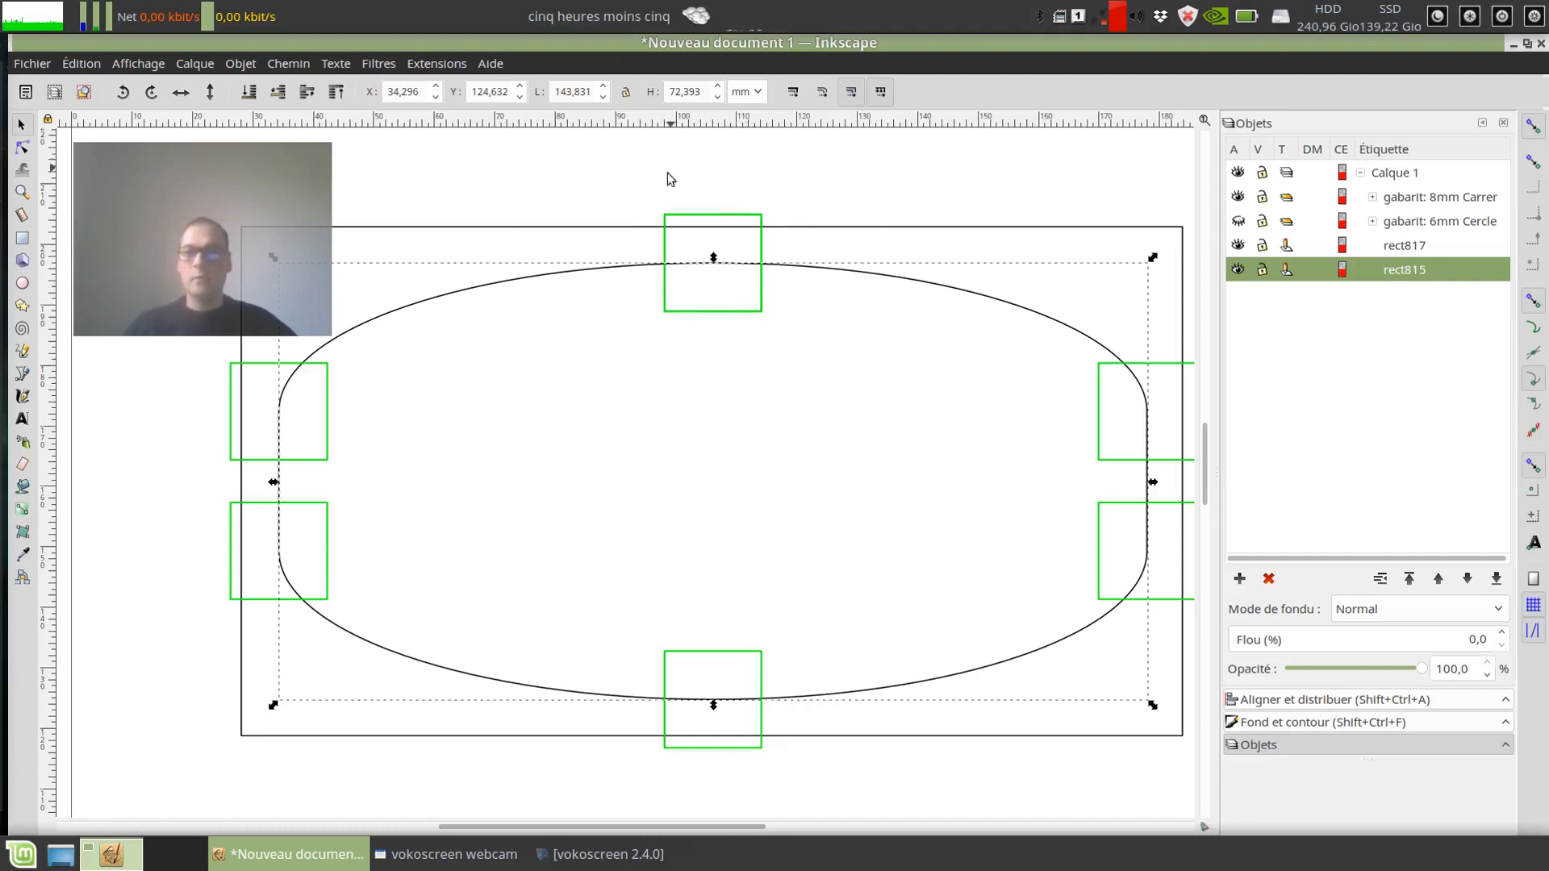
Step: Show the 6mm Cercle group again and alternately select it and the 8mm Carrer group to compare the two templates
click(1237, 221)
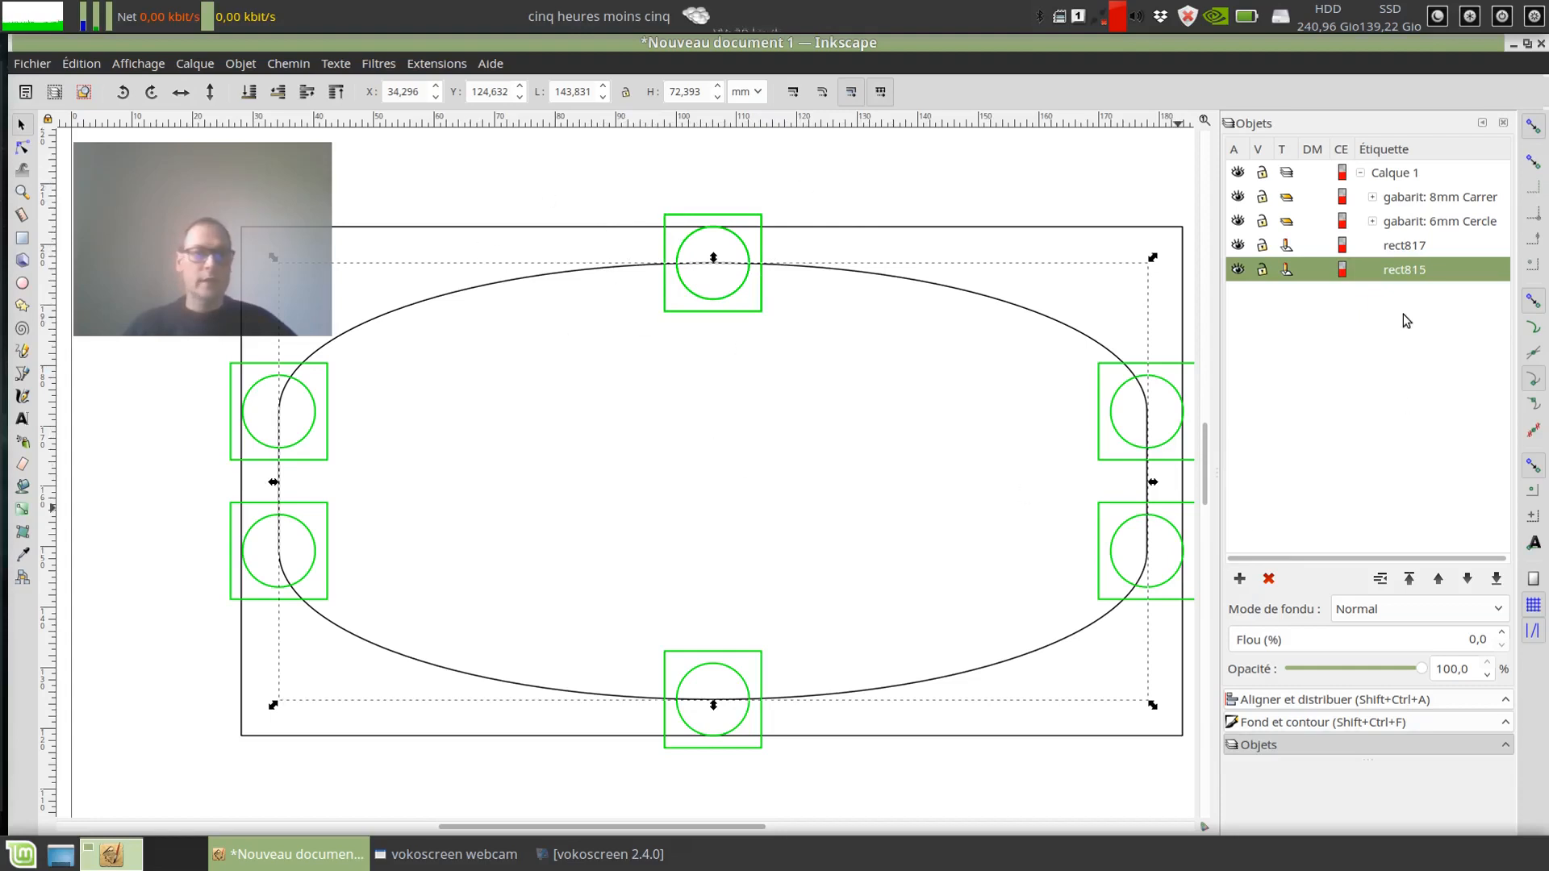
click(1398, 223)
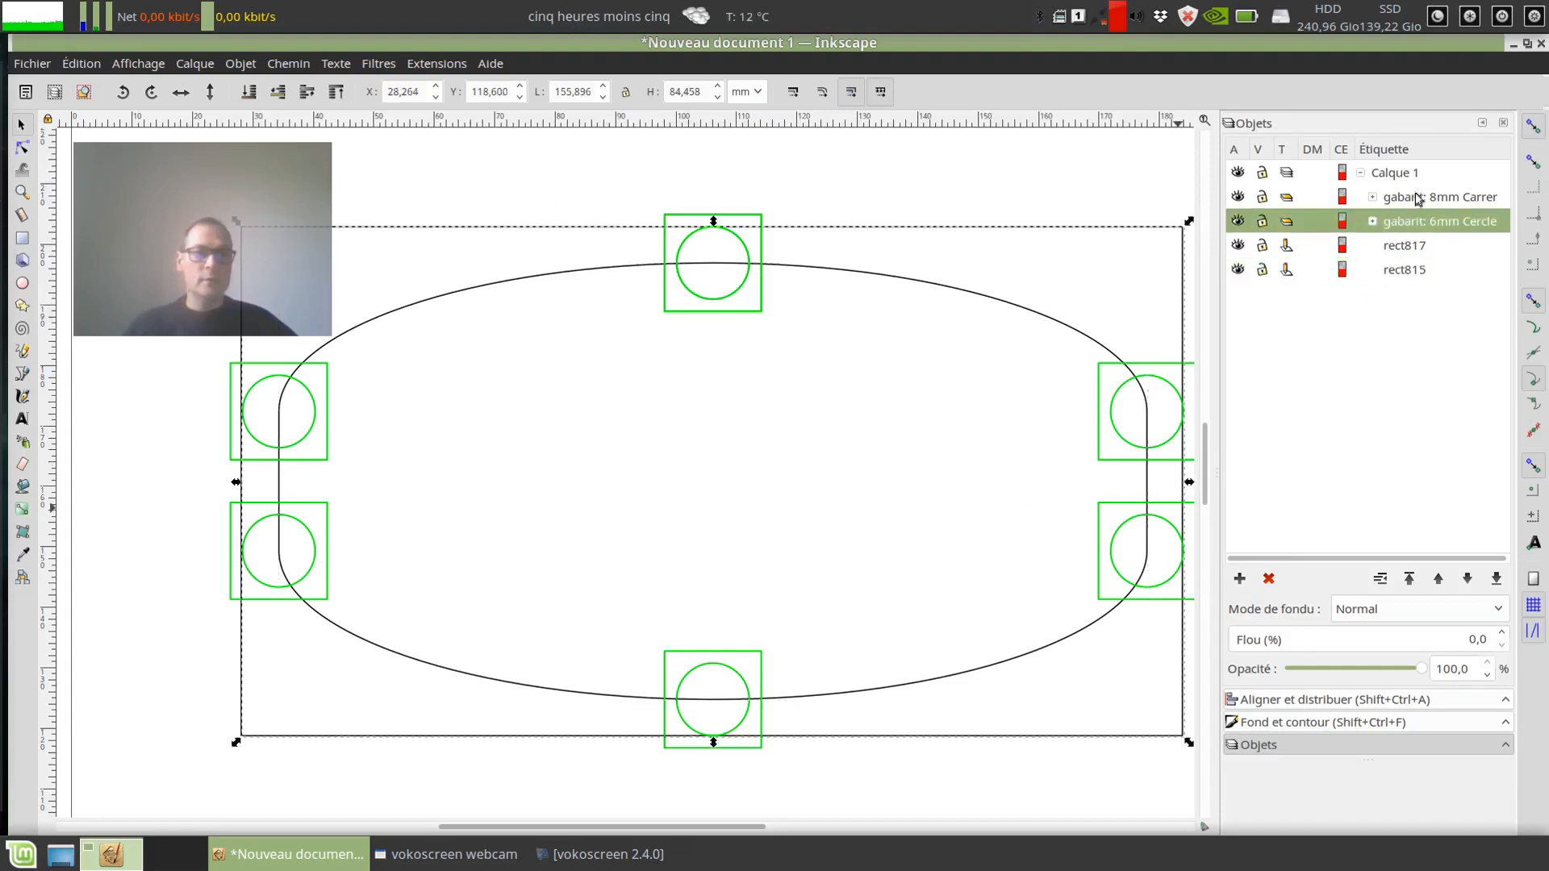
click(1417, 197)
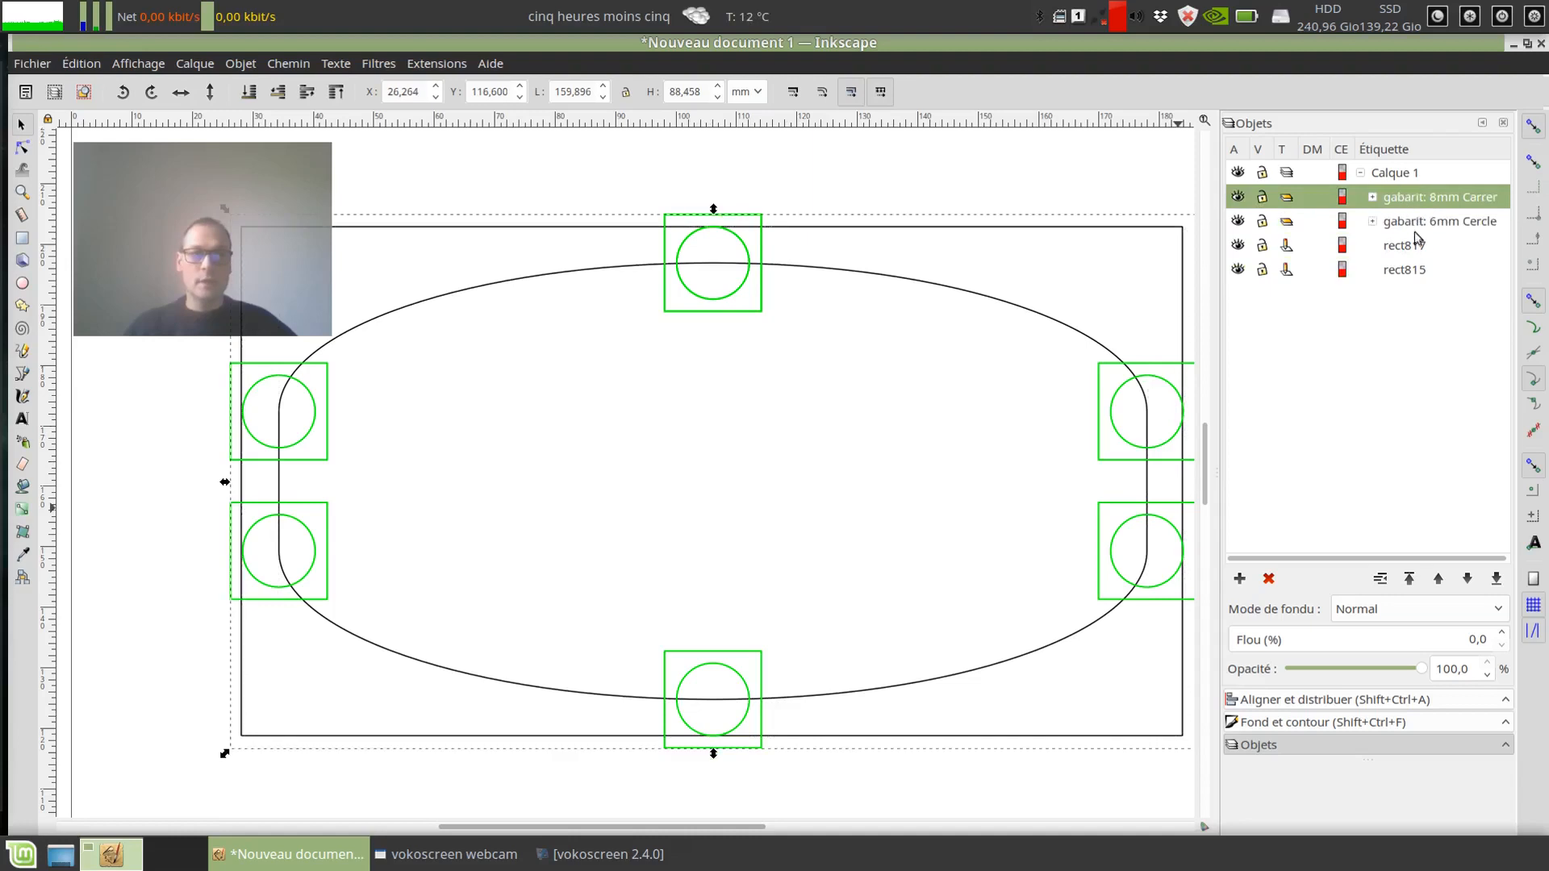
click(1416, 222)
click(1413, 200)
click(1435, 218)
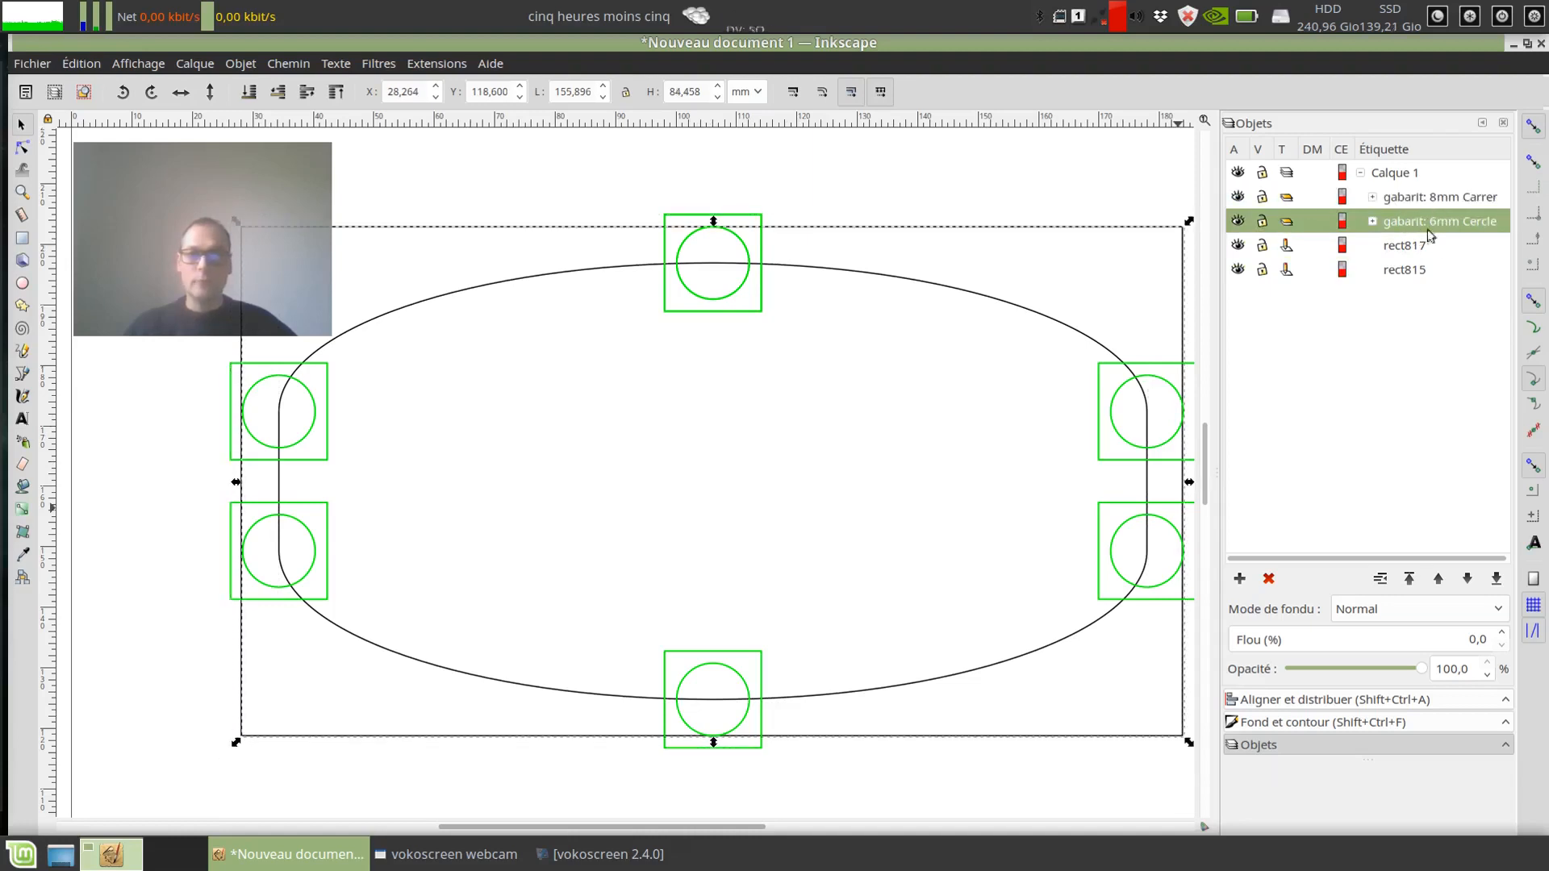
Step: Hide both the gabarit: 8mm Carrer and gabarit: 6mm Cercle groups, and lock the 6mm Cercle group
click(1238, 197)
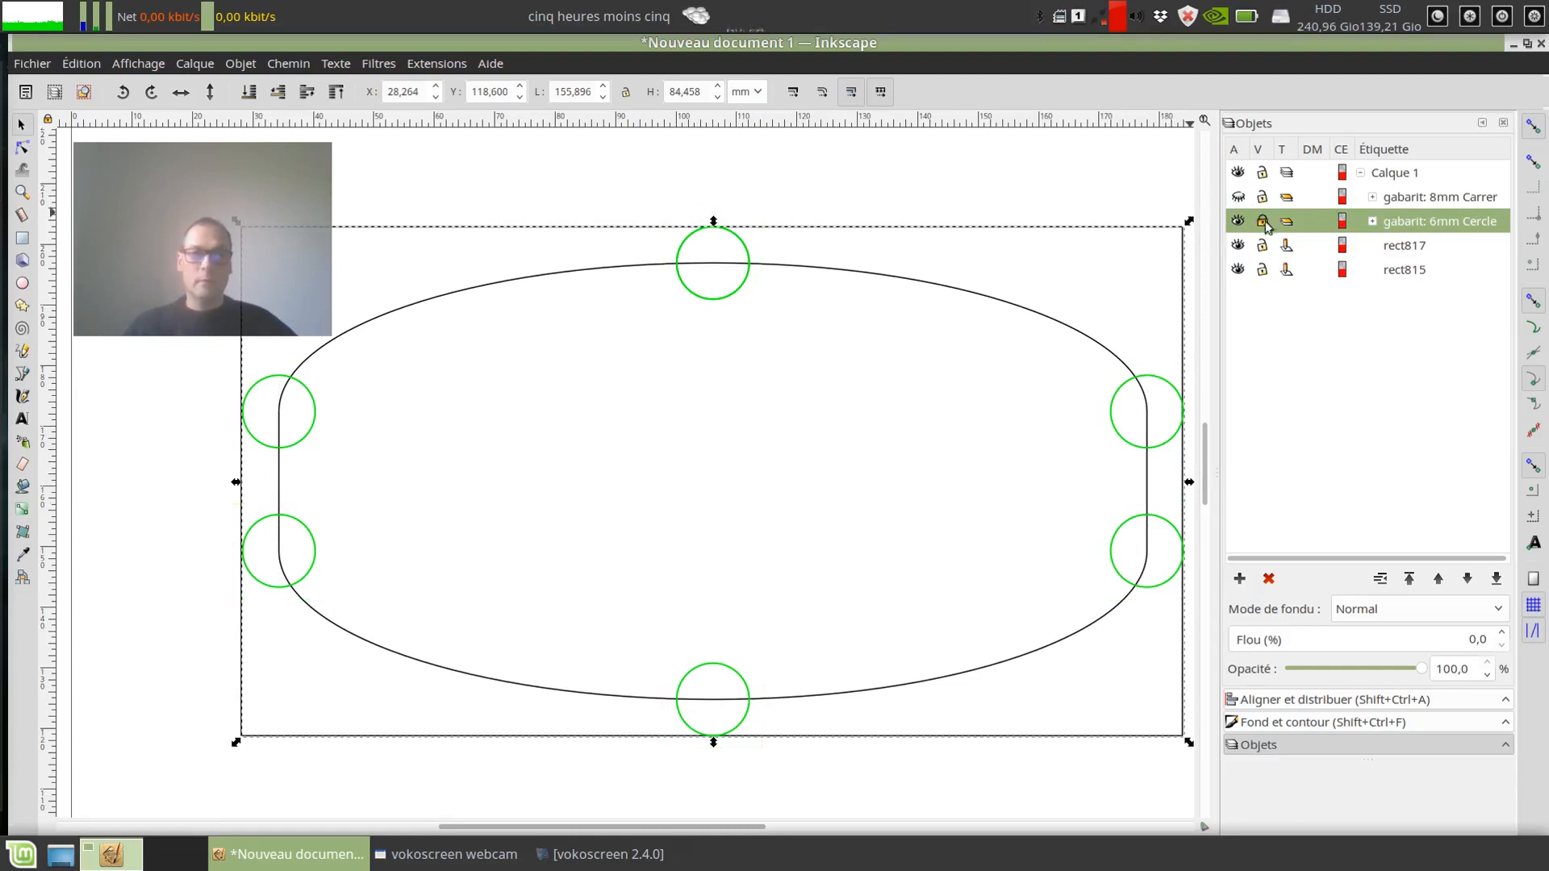
click(1239, 222)
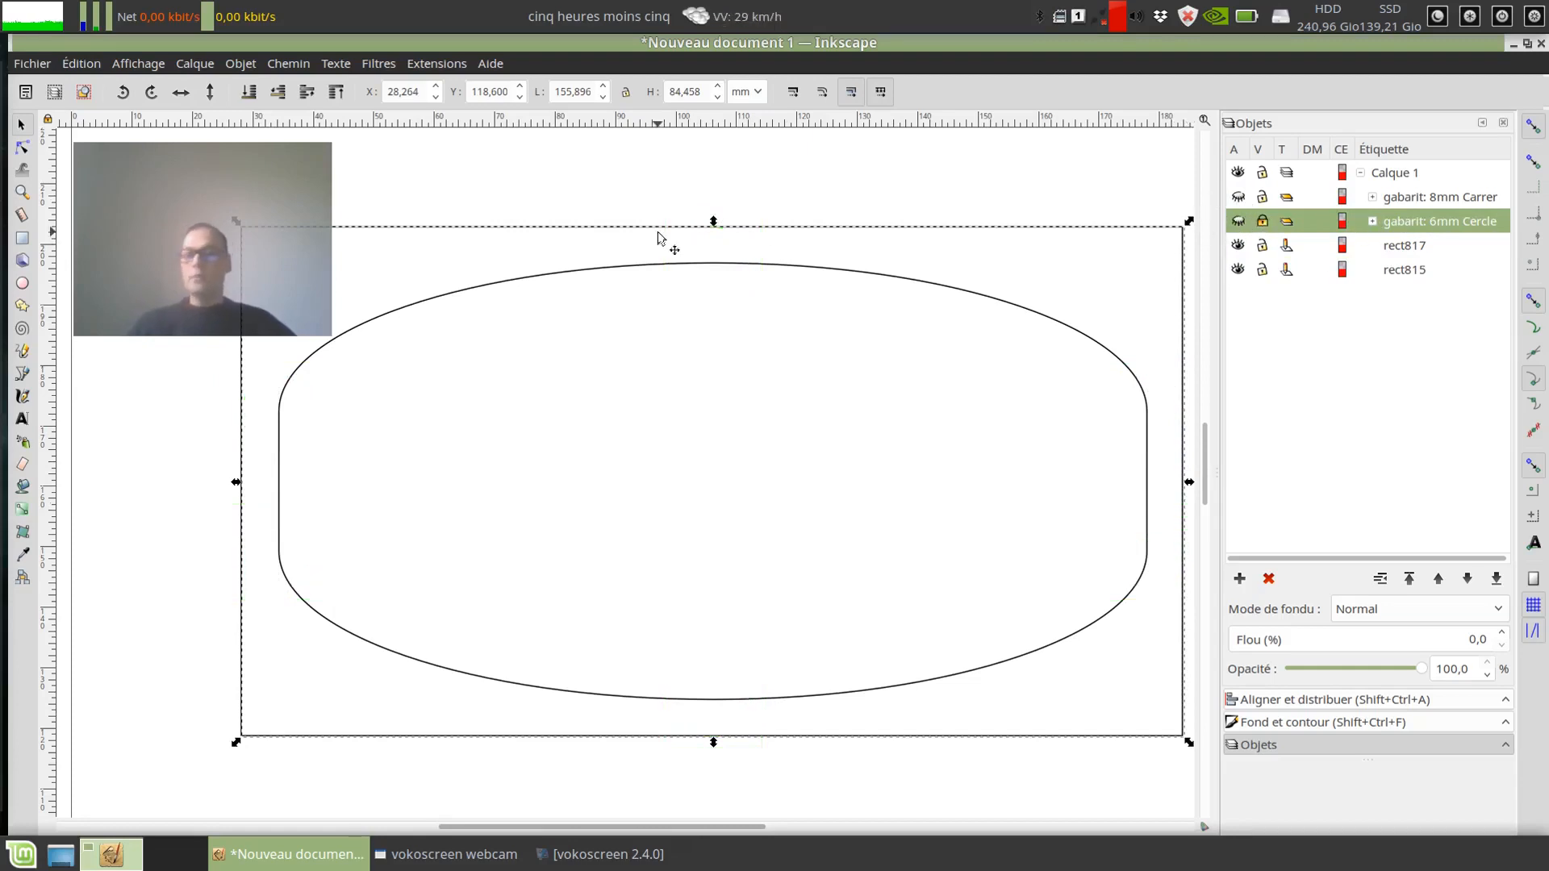
Step: Create a linked offset (Décalage lié) of the inner rounded path
click(731, 264)
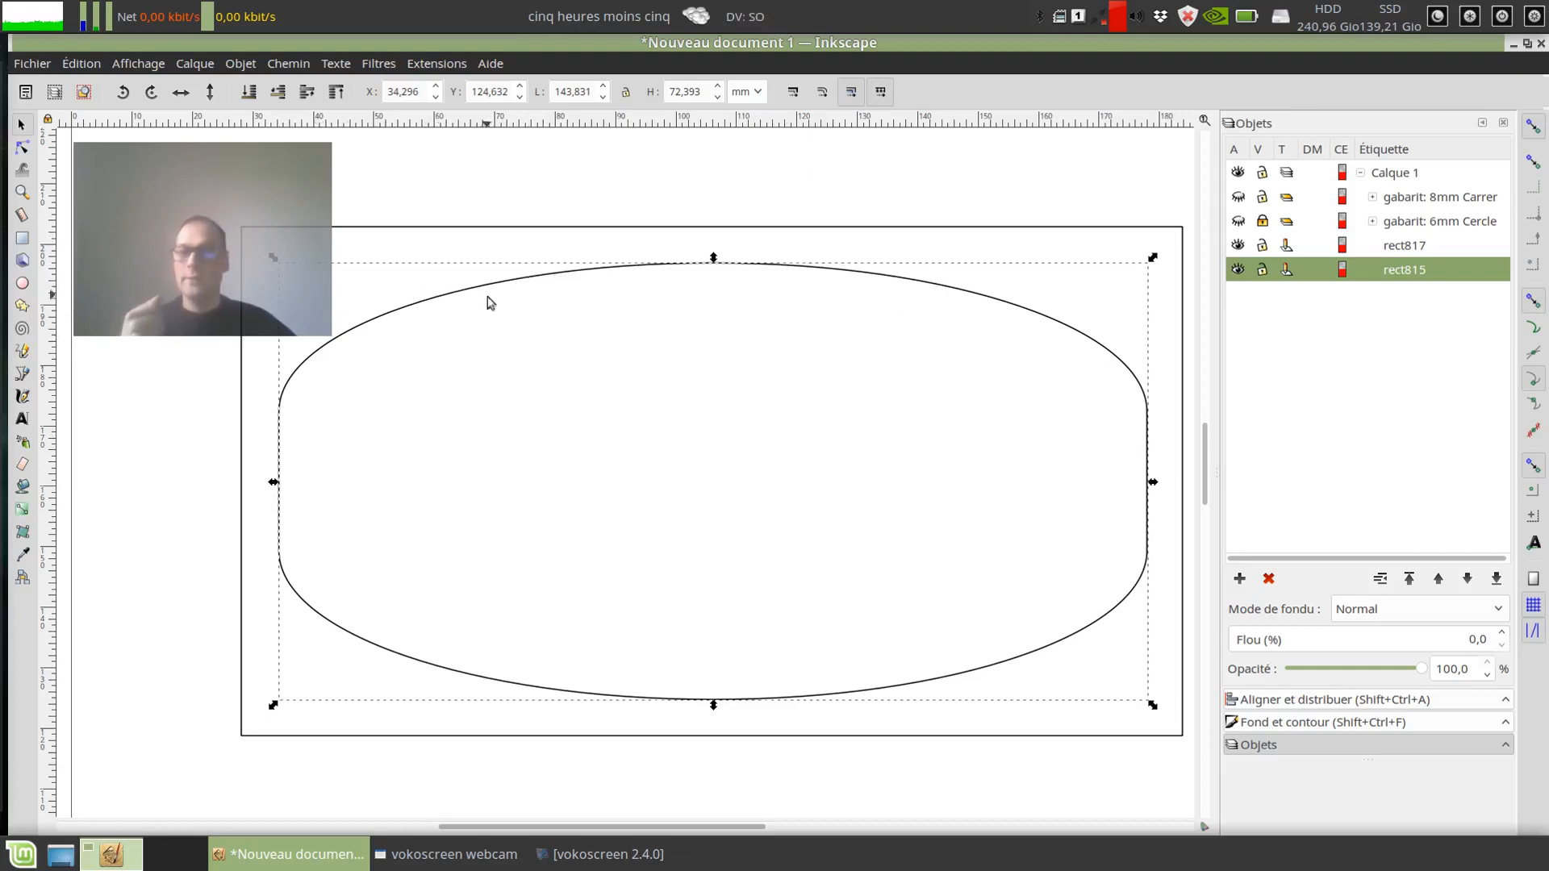
click(289, 65)
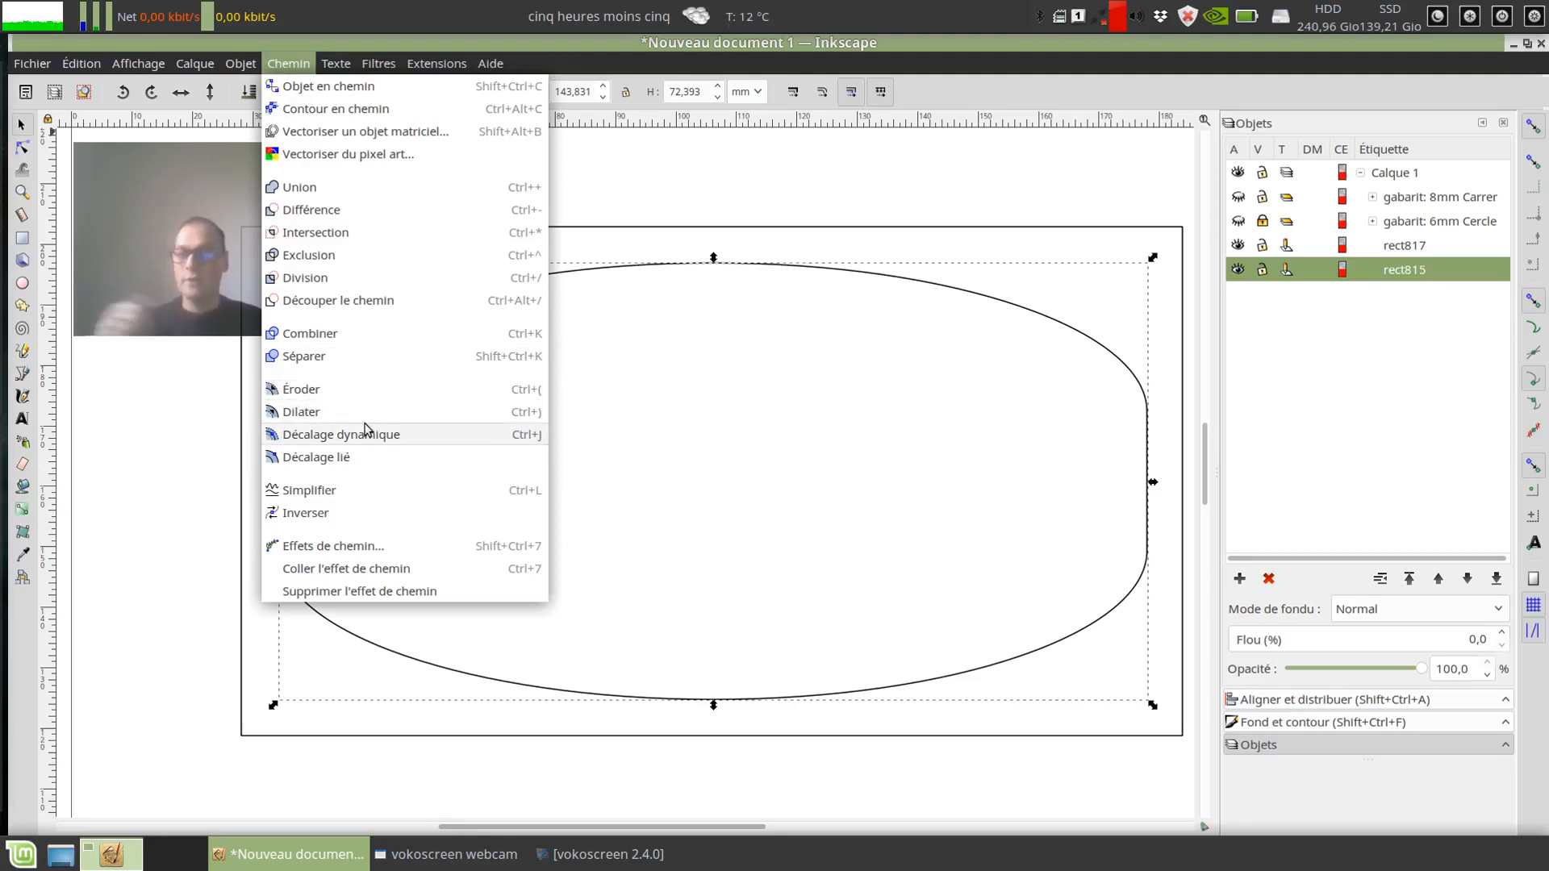
click(341, 465)
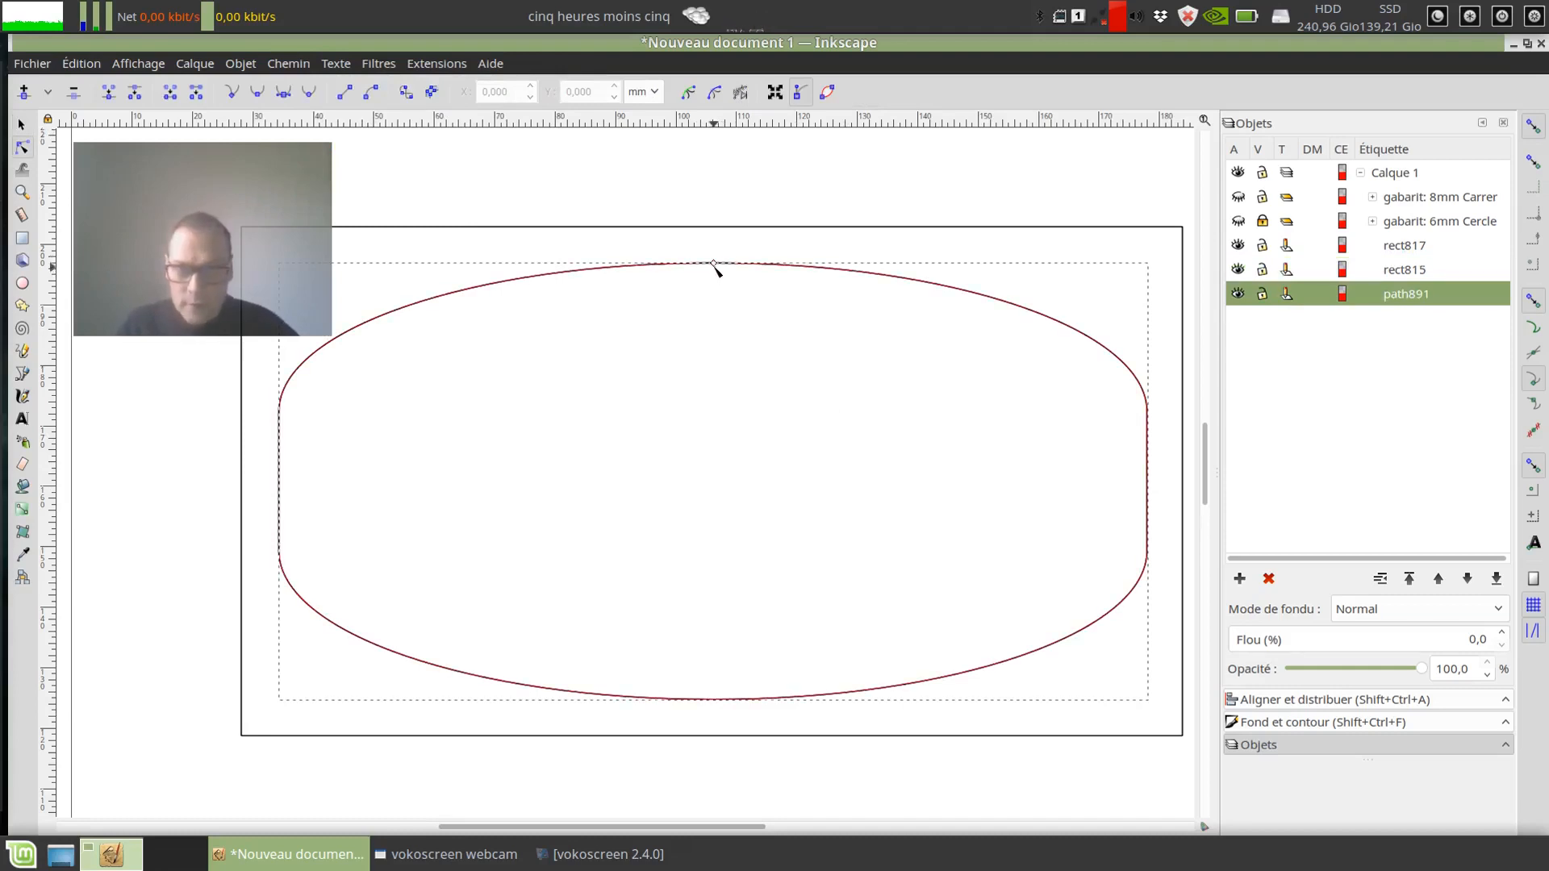
Step: Show the gabarit: 8mm Carrer group and shrink the linked offset inward until its outline meets the inner edges of the squares
drag(715, 266, 573, 327)
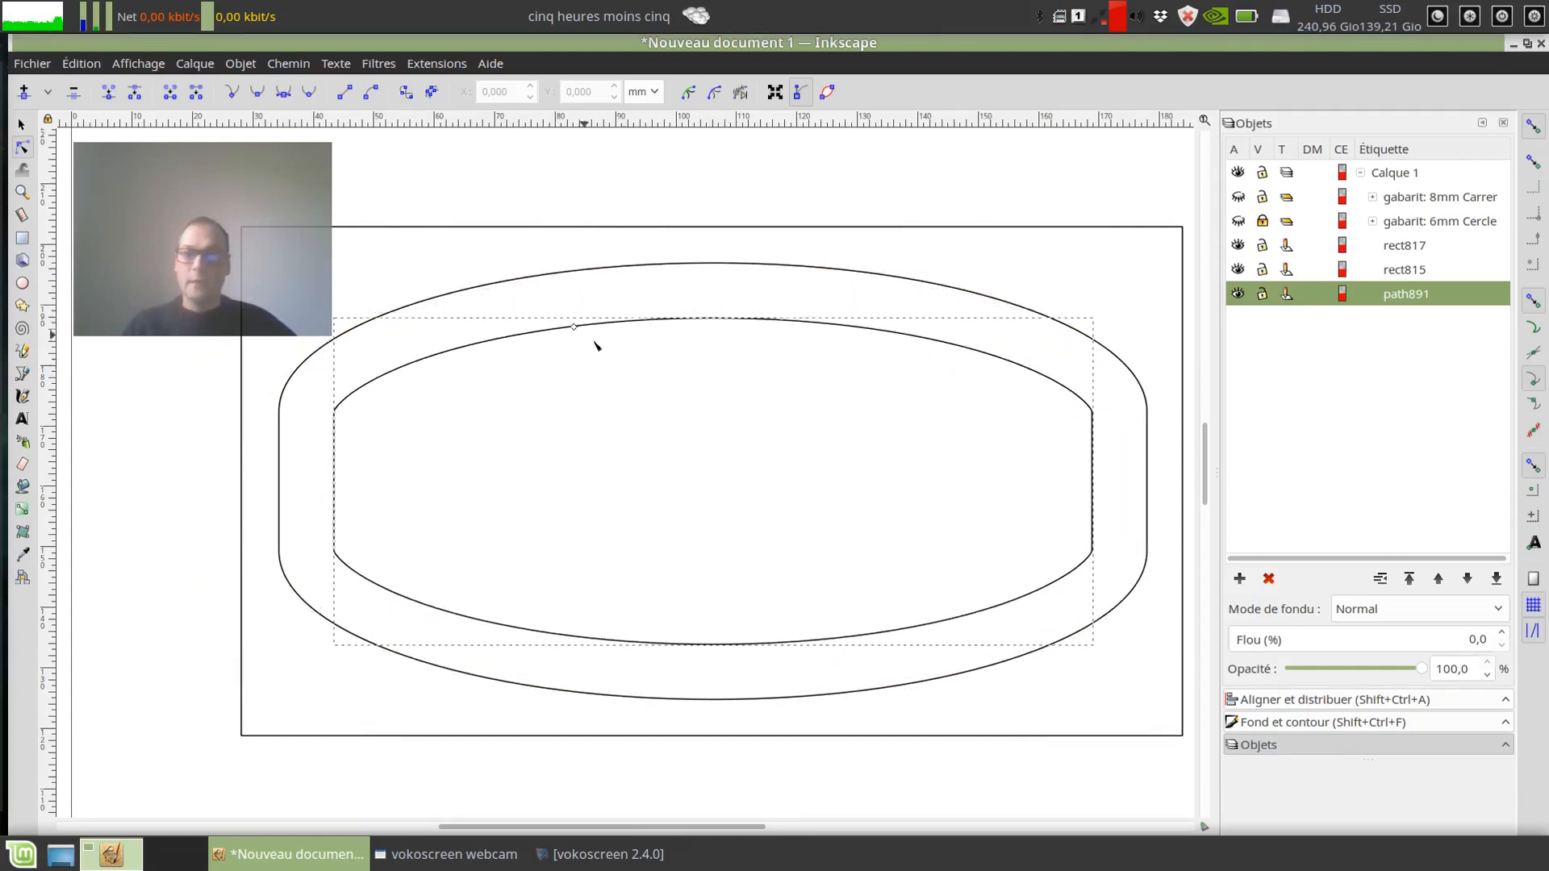
click(1371, 198)
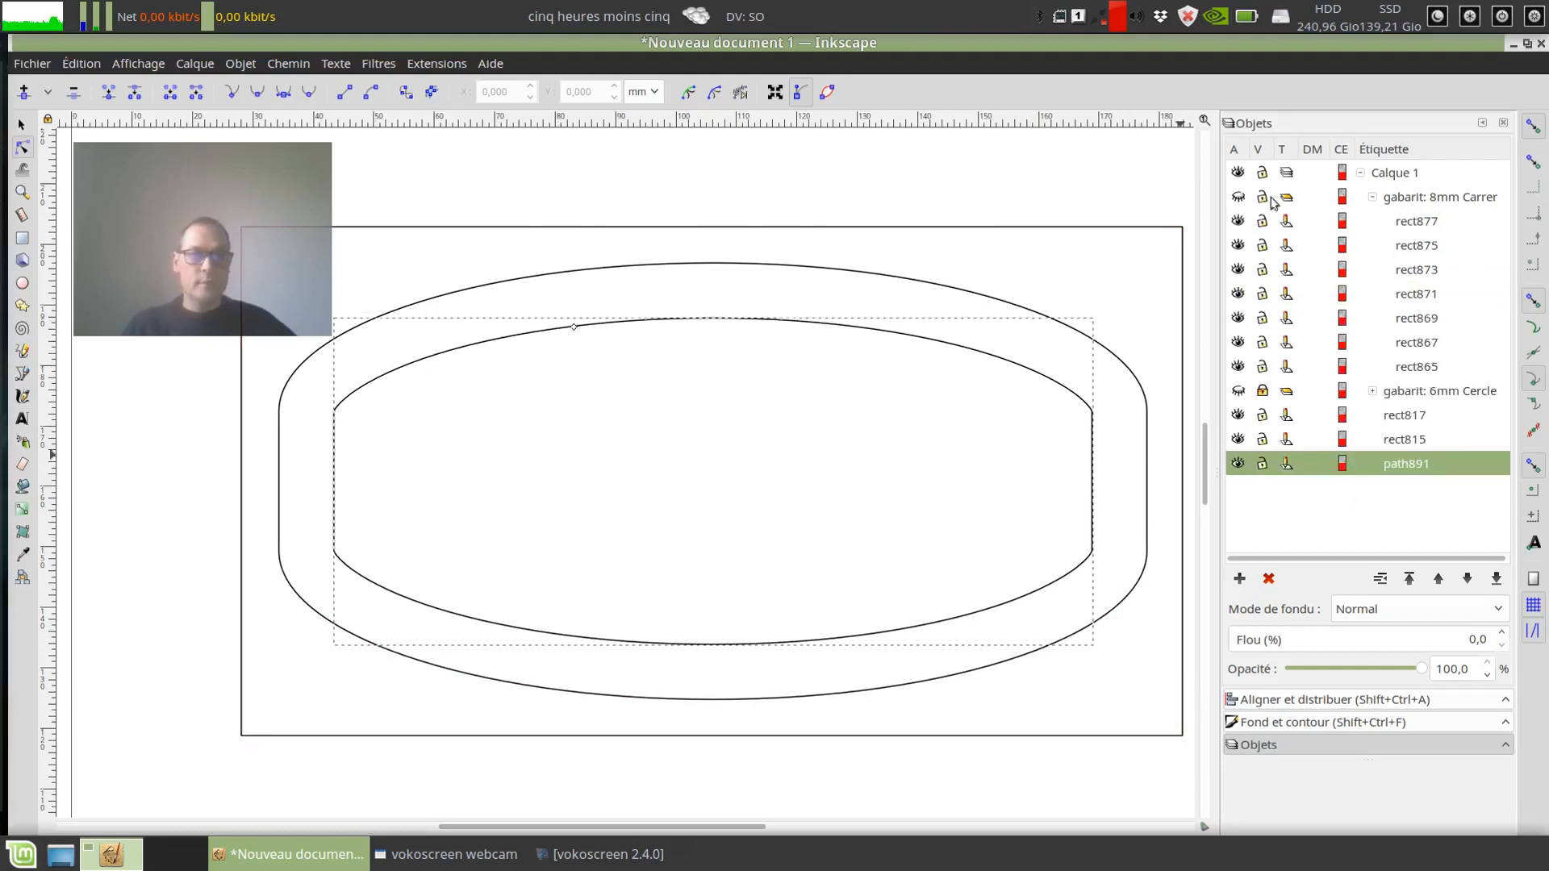
click(1237, 197)
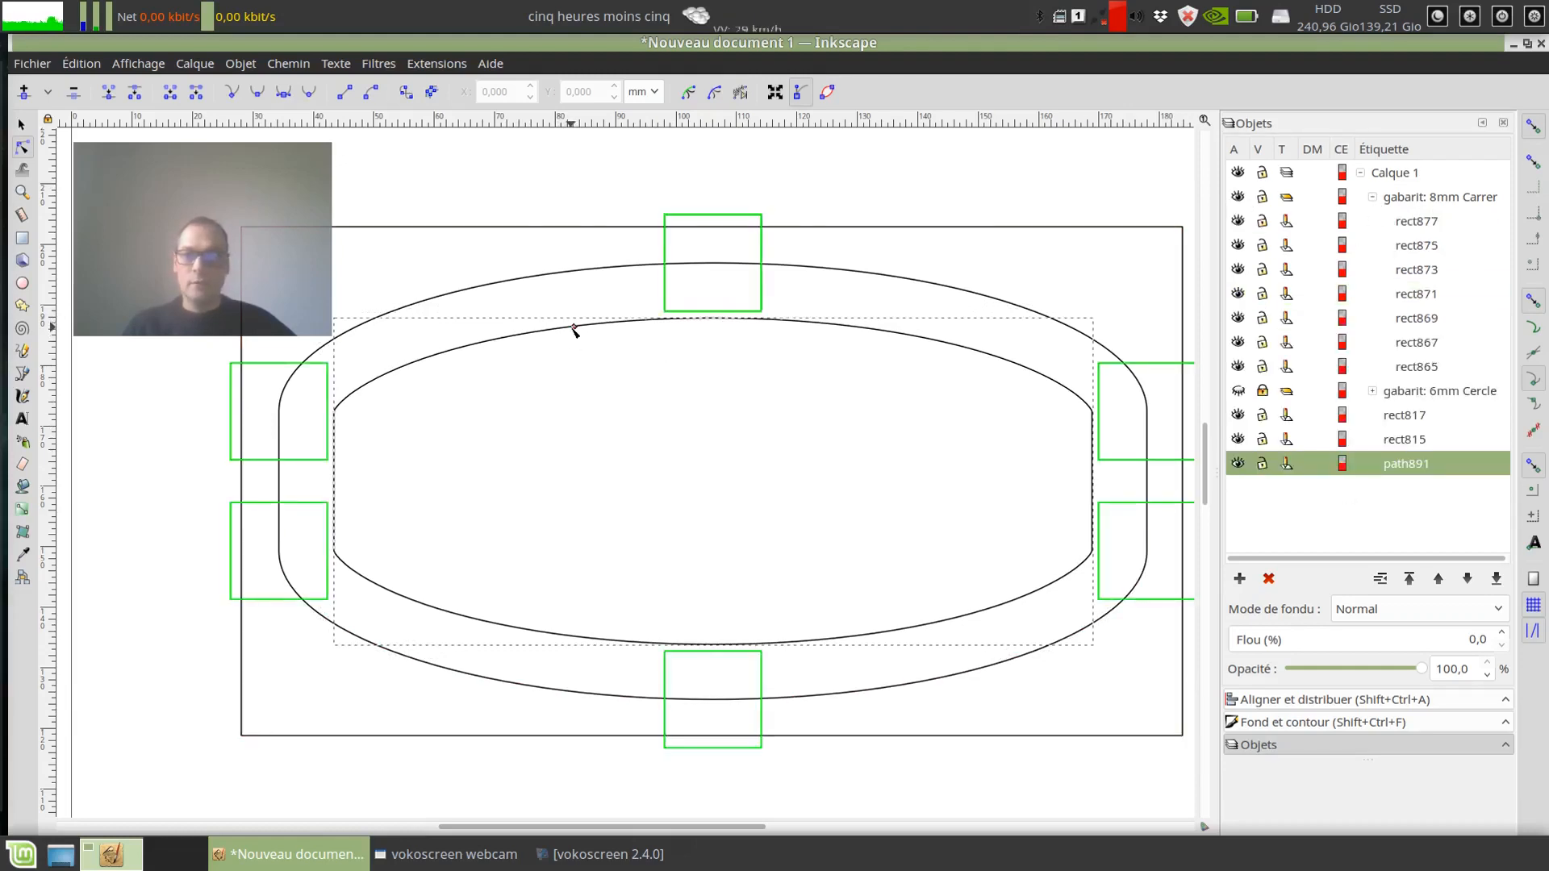
drag(573, 330, 326, 424)
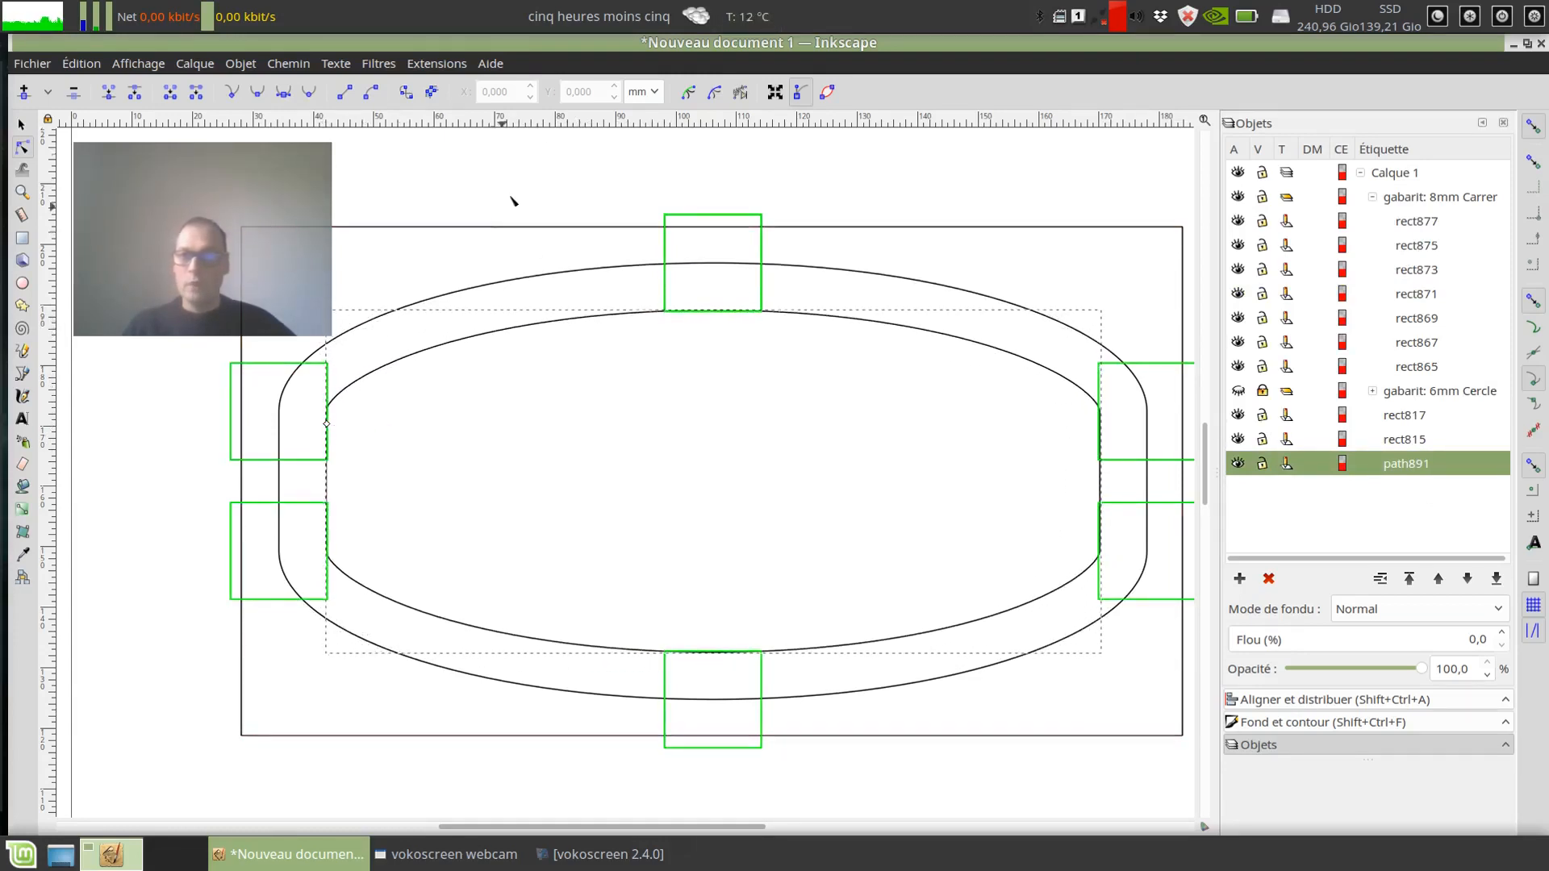
Step: Lower the top edge of the outer path so the linked offset follows, and hide the gabarit: 8mm Carrer group
click(694, 175)
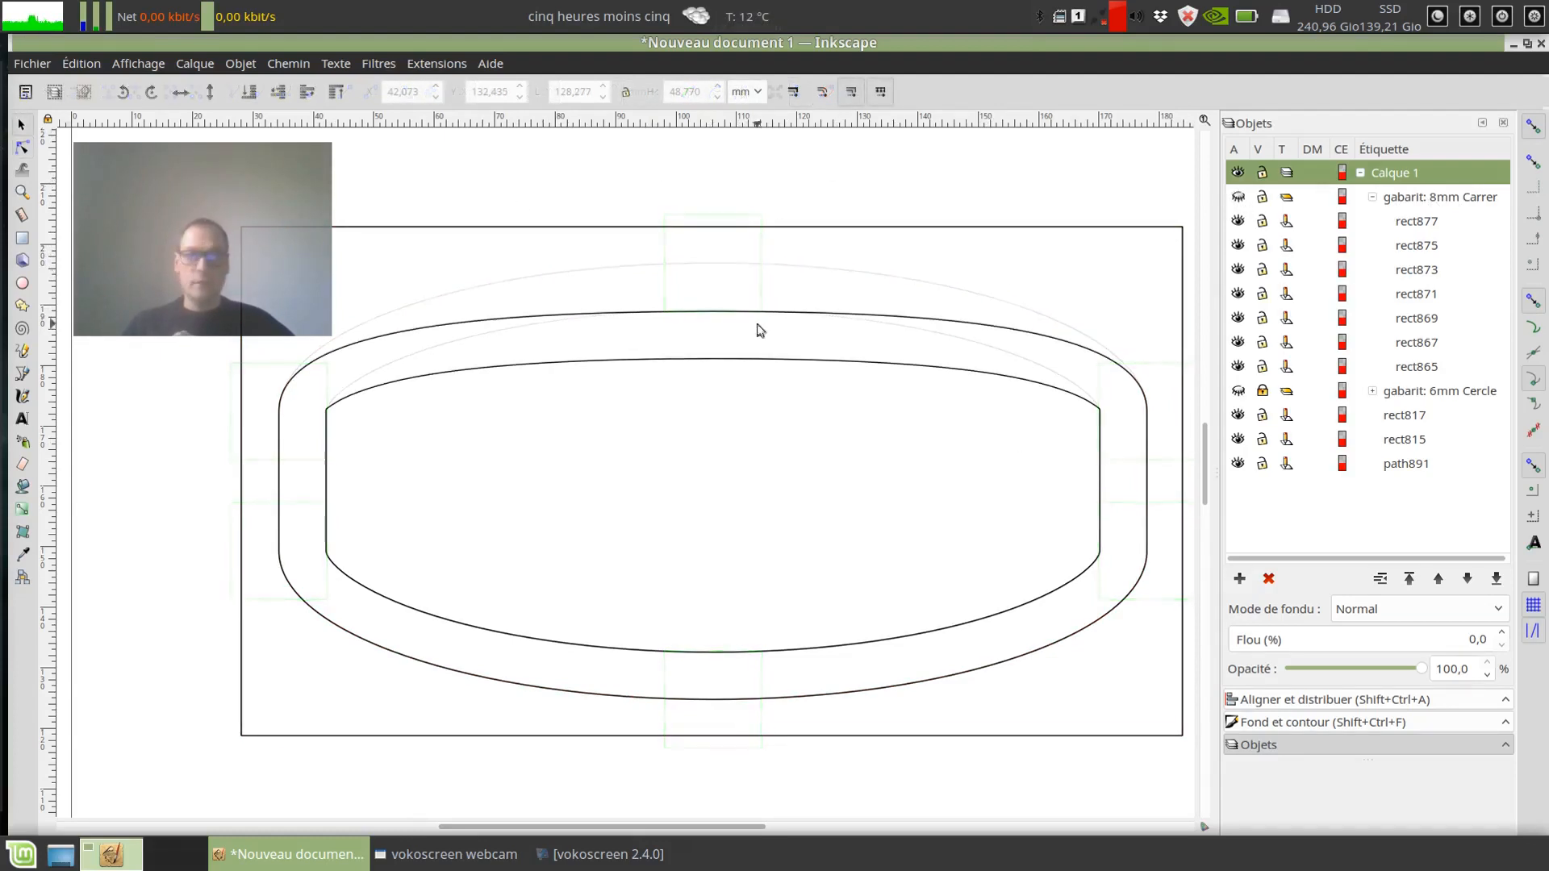
click(760, 316)
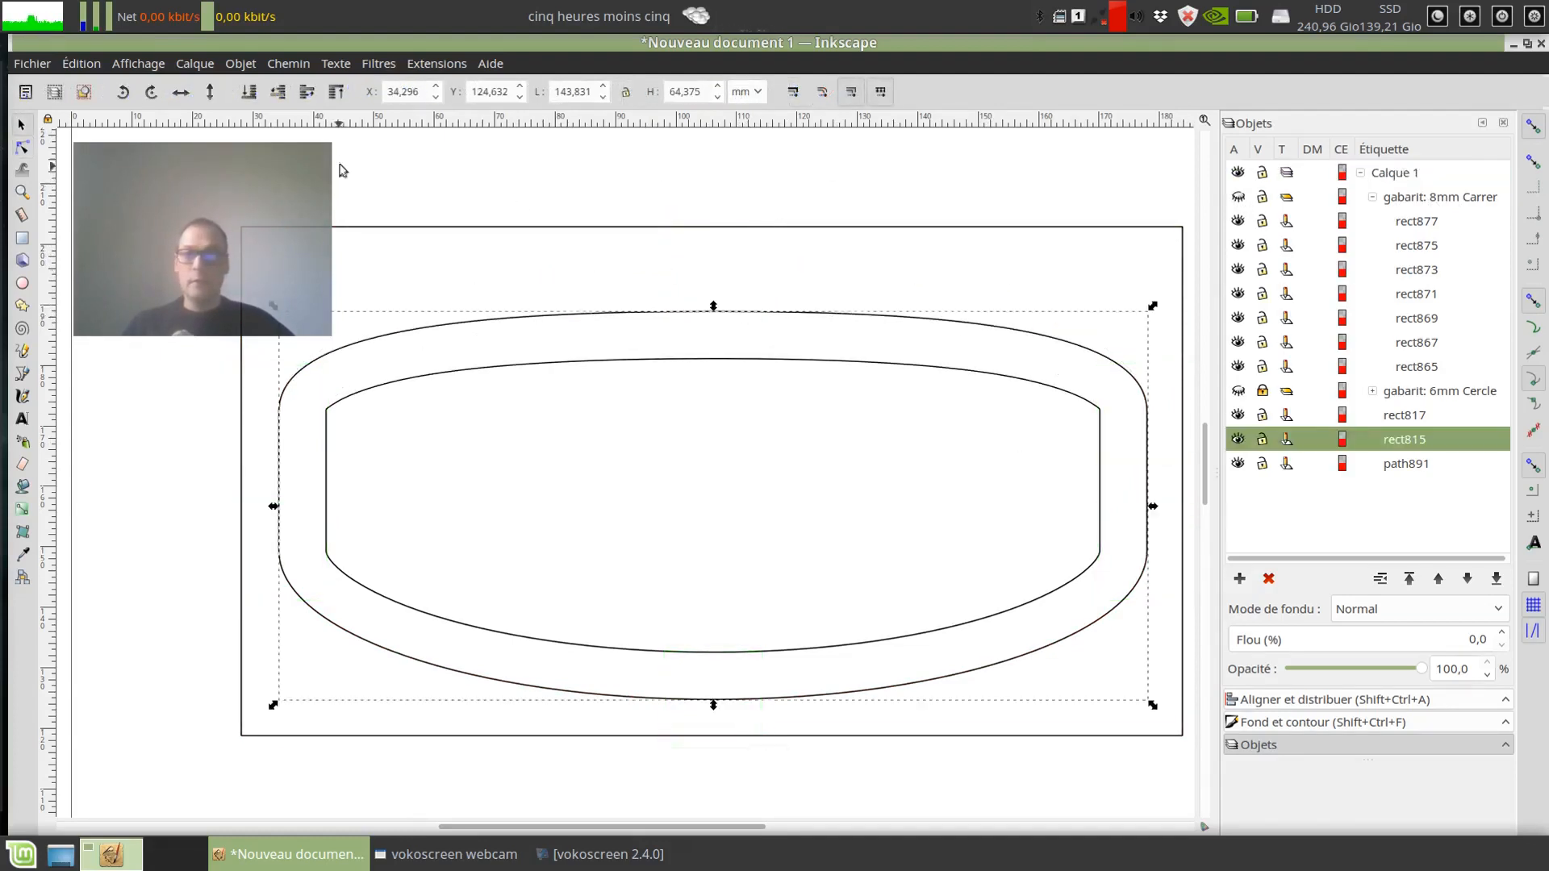
Step: Apply the Gabarit extension to the reshaped outer path with the Décallage out style and a 10mm offset
click(440, 64)
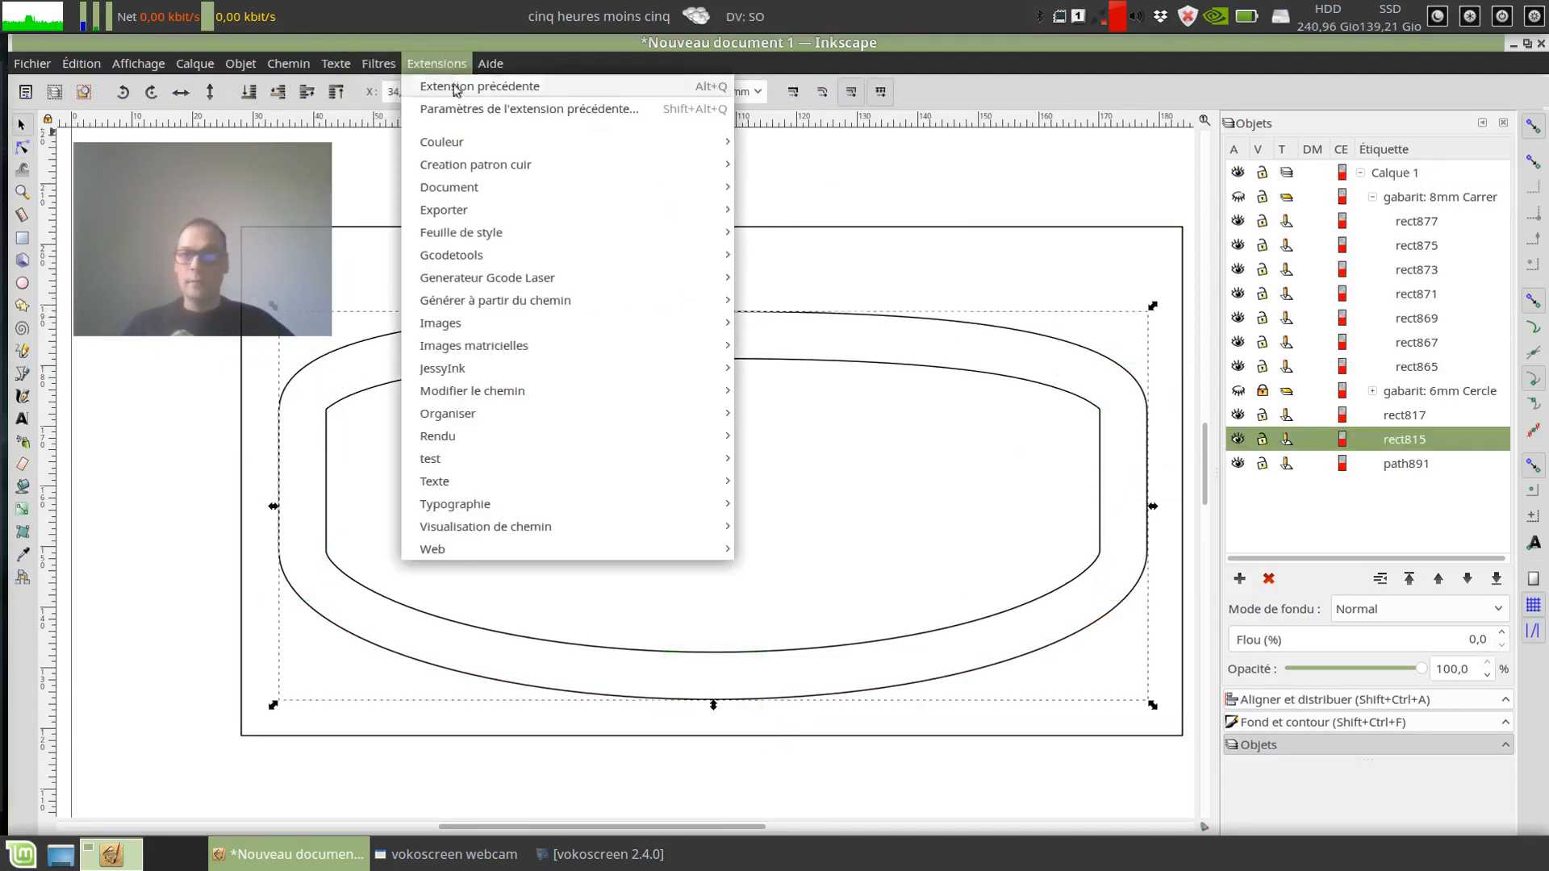
mouse_move(479, 167)
click(799, 165)
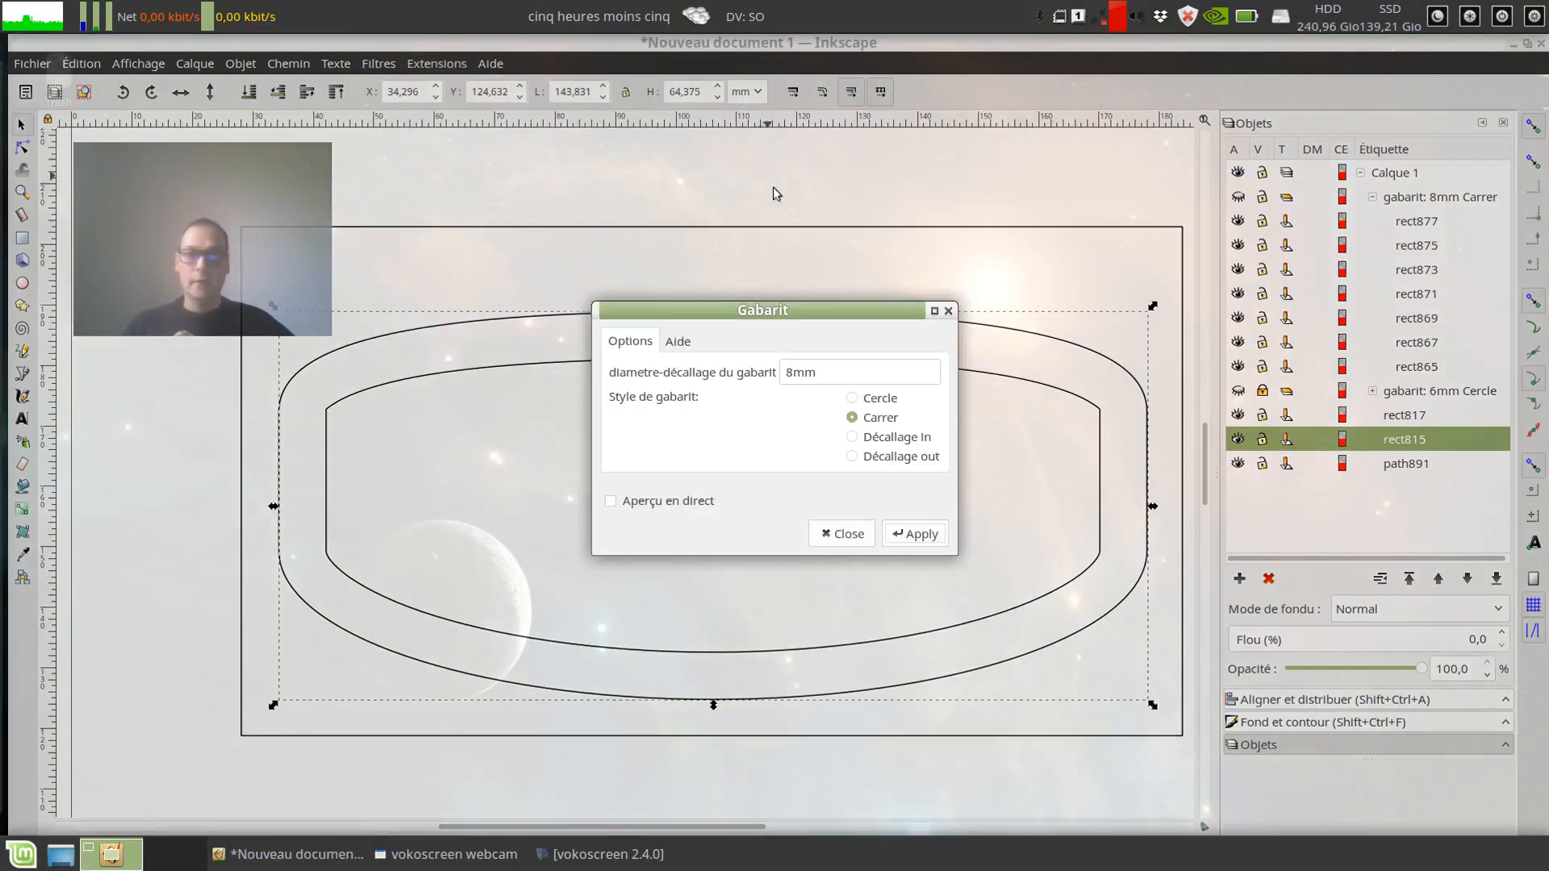
drag(758, 335, 1279, 301)
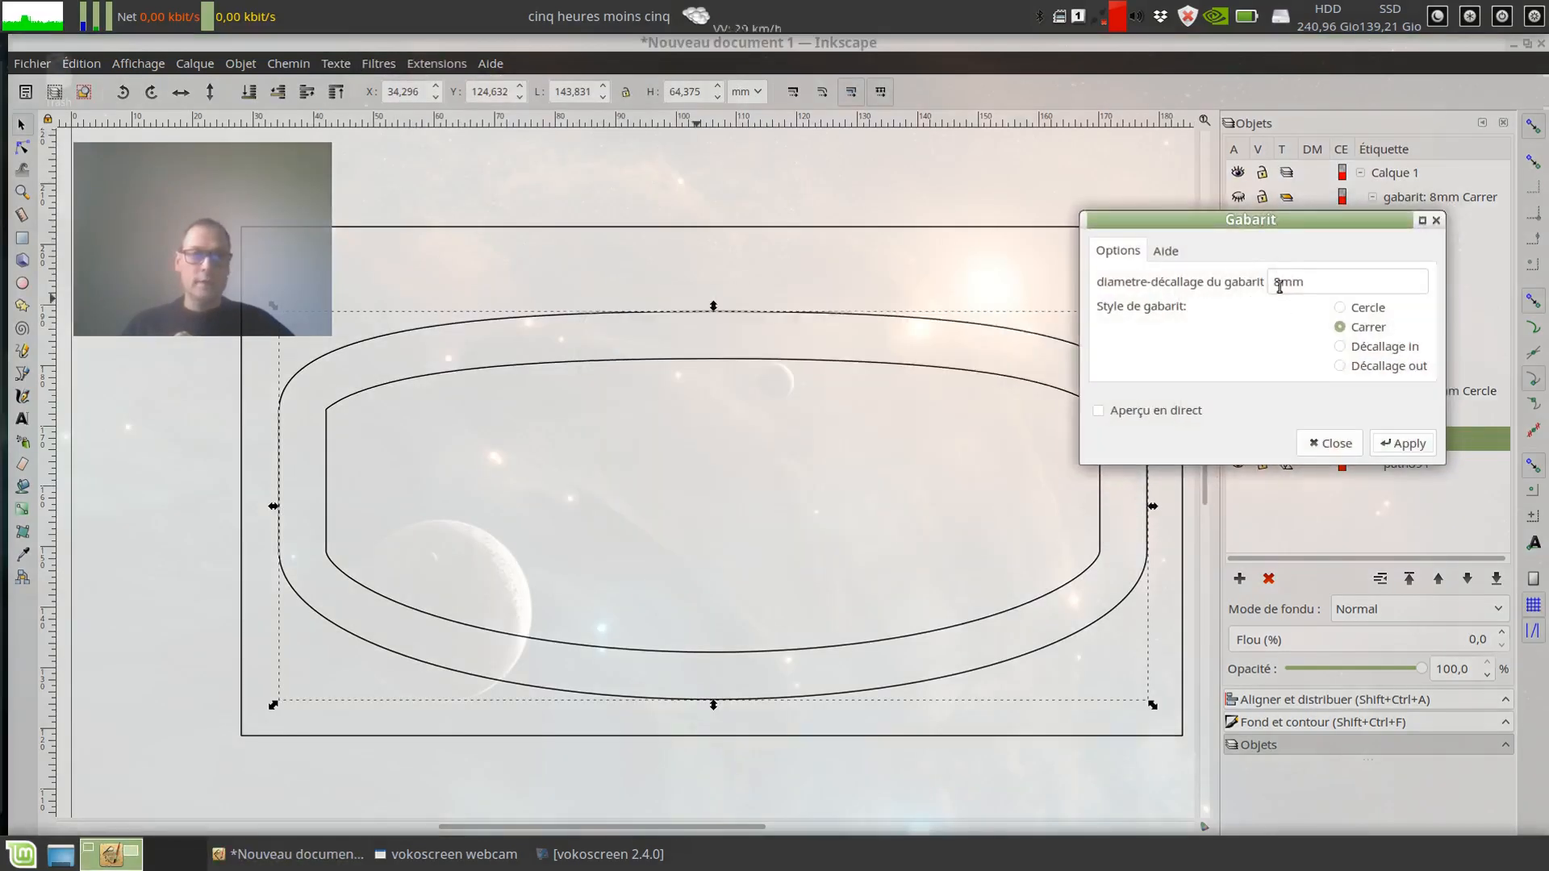
click(1279, 284)
key(BackSpace)
text(10)
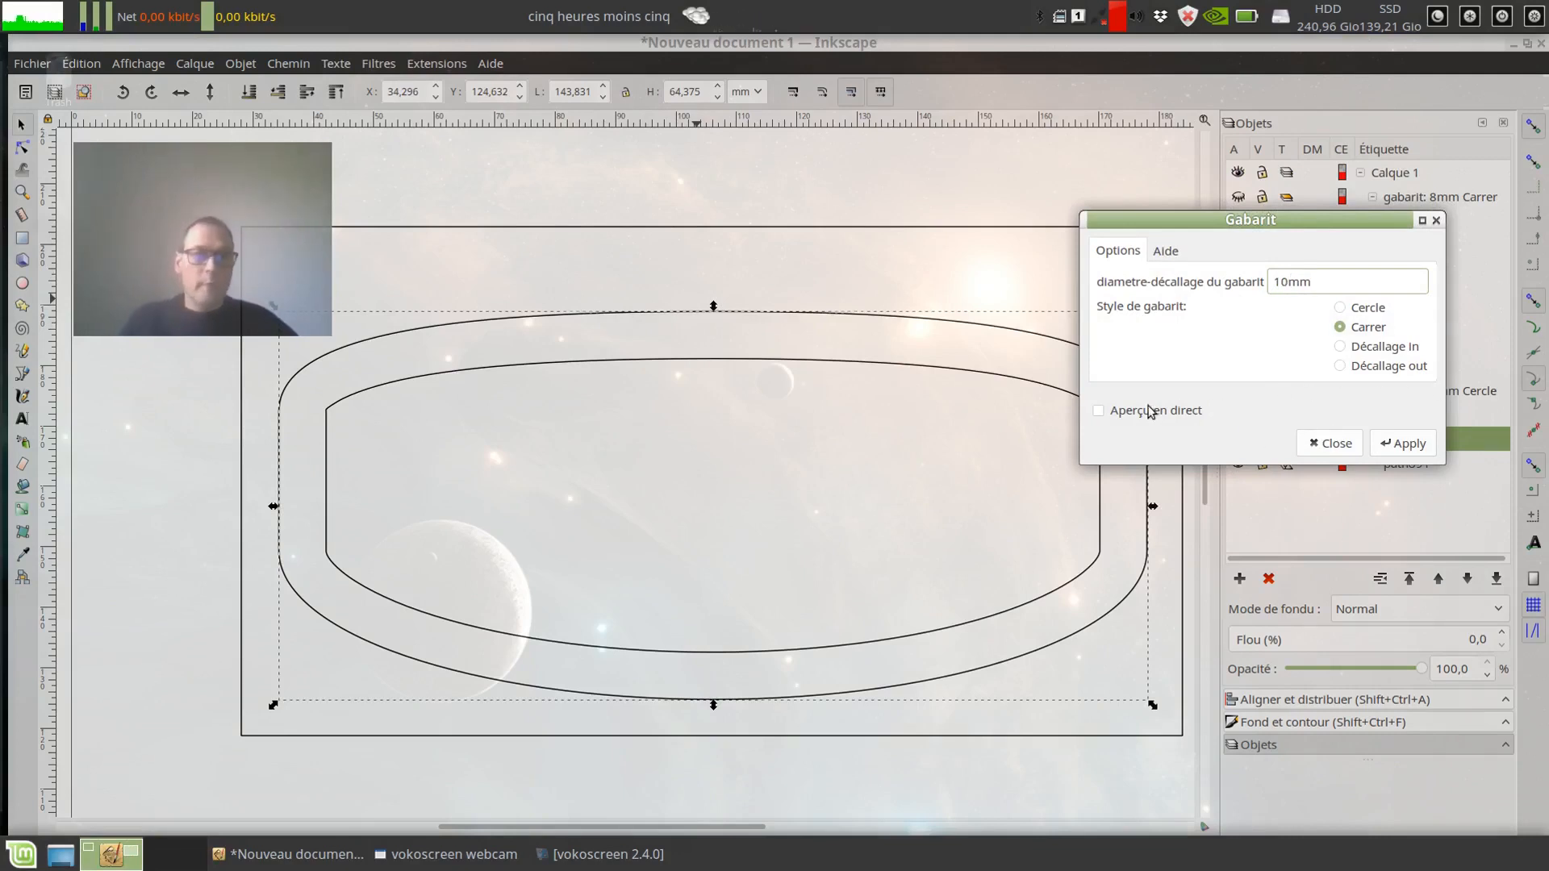
click(1404, 348)
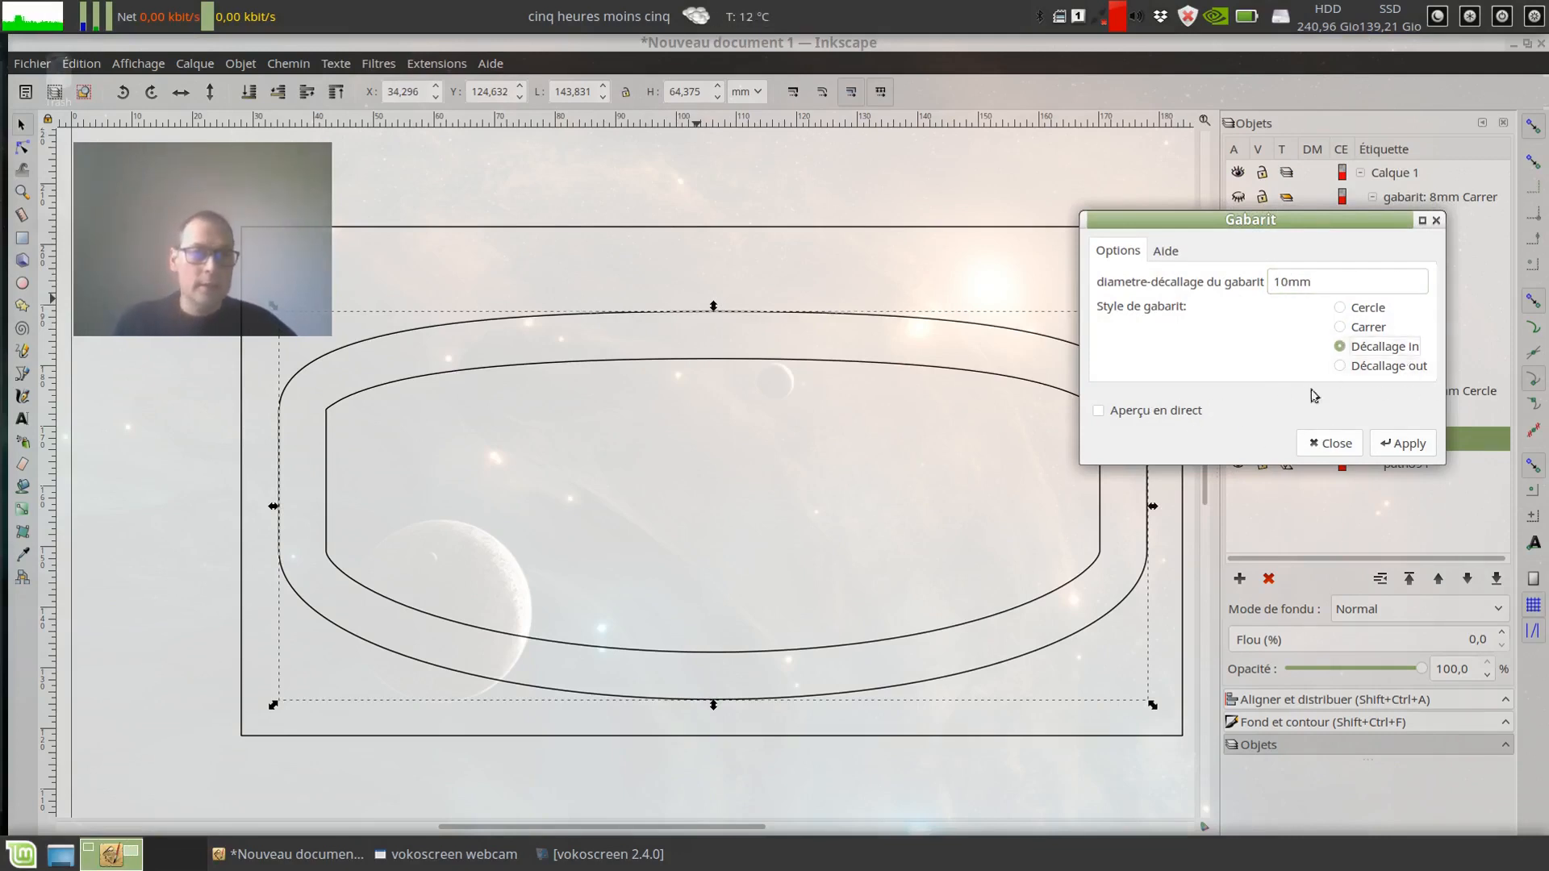
click(1369, 367)
click(1408, 444)
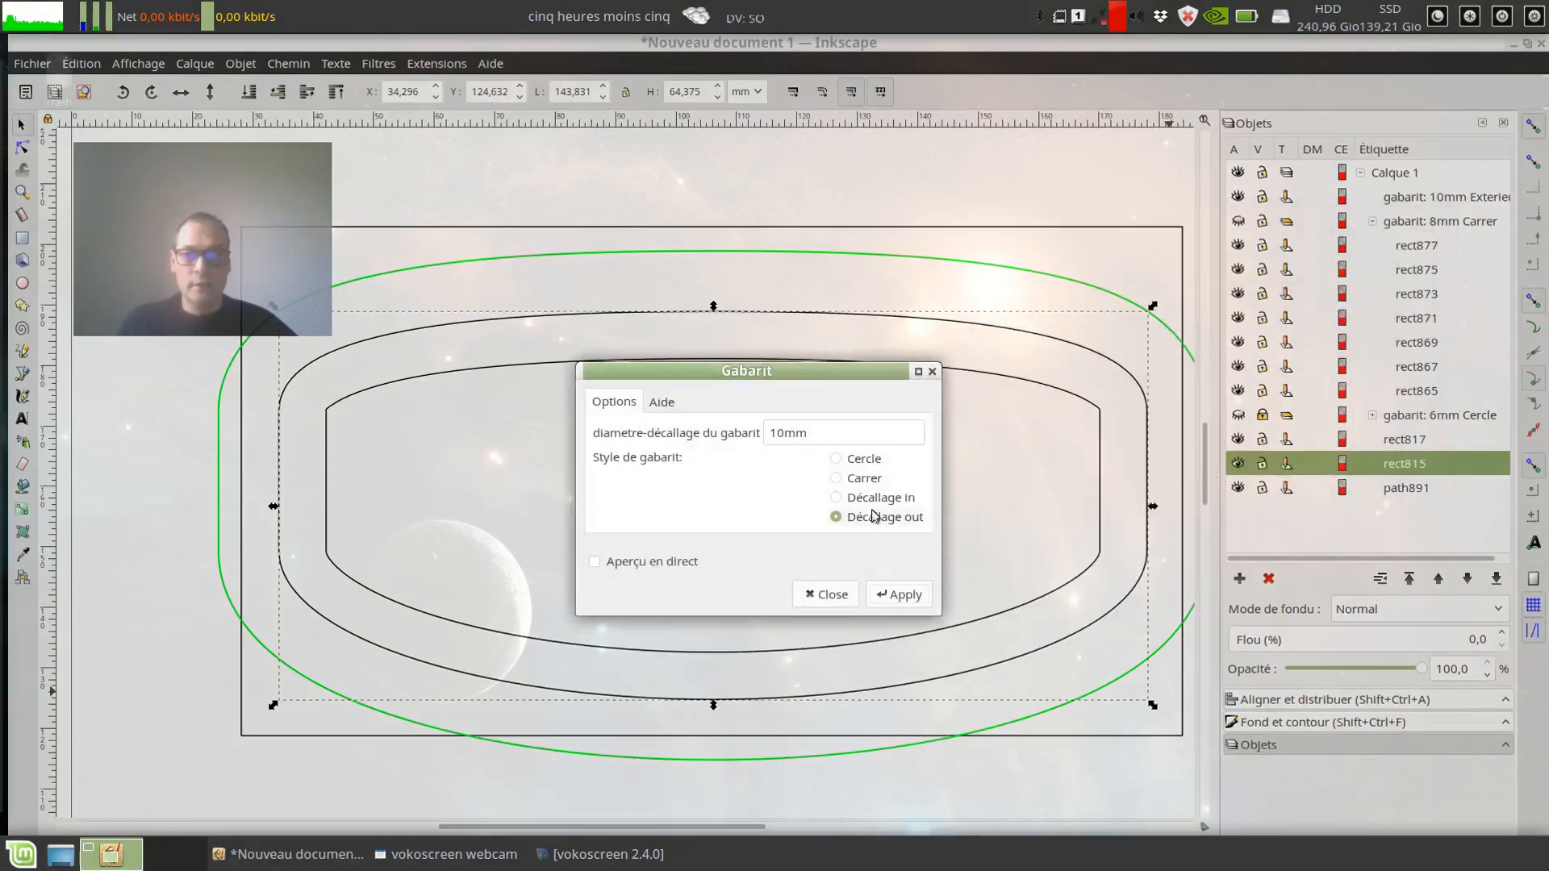
Step: Apply Gabarit again to the same path with the Décallage in style at 10mm, and close its dialog
click(839, 500)
click(897, 594)
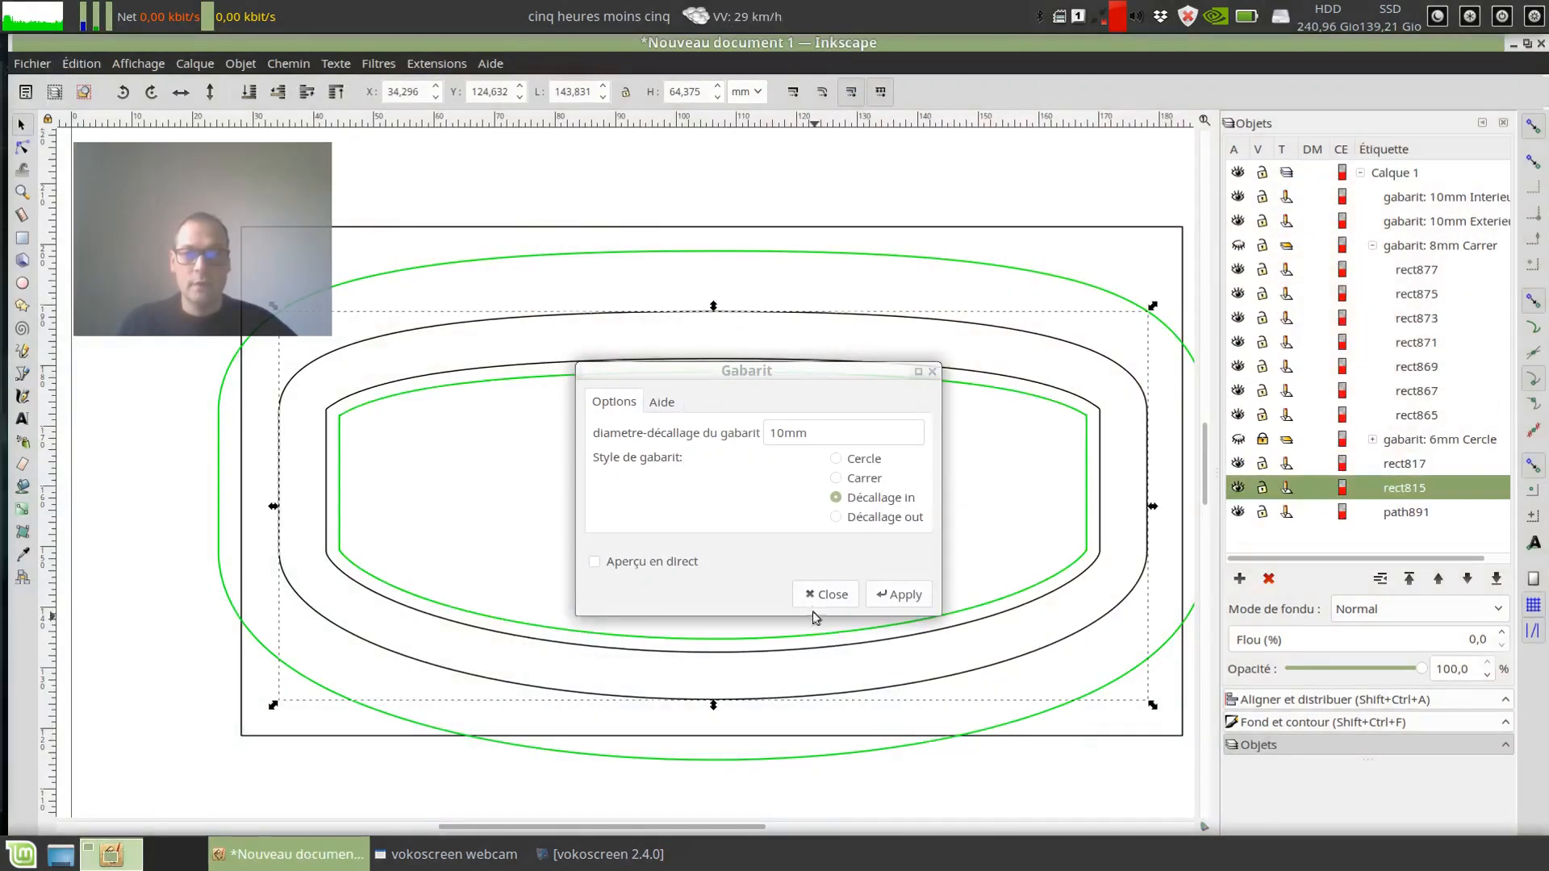
click(825, 596)
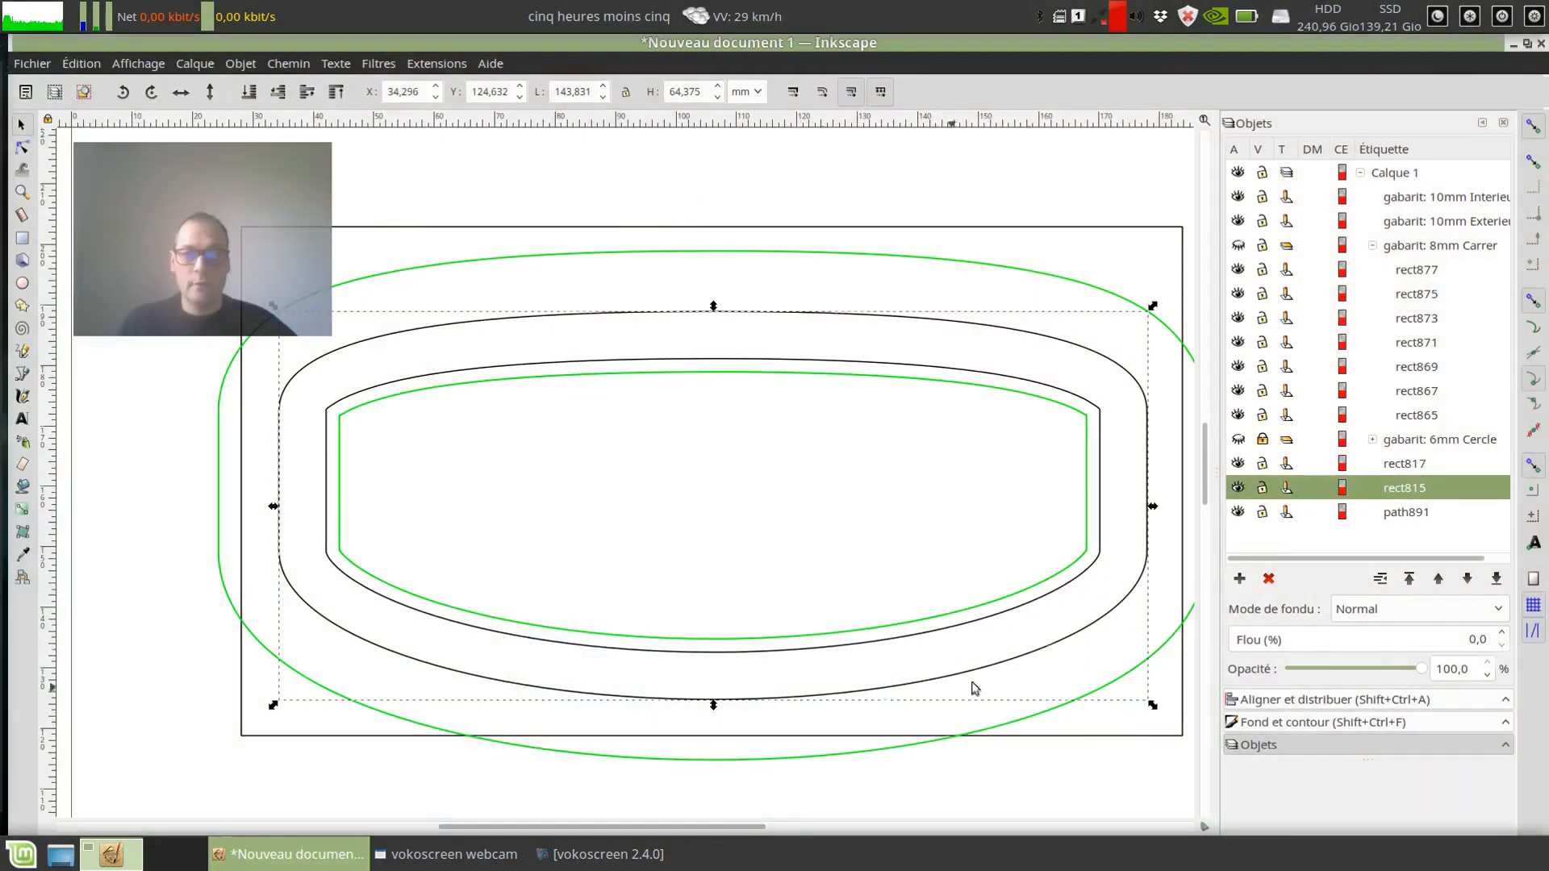
Step: Select the 10mm outer and inner gabarits, the linked offset and the source path in turn to compare them
click(487, 258)
click(484, 386)
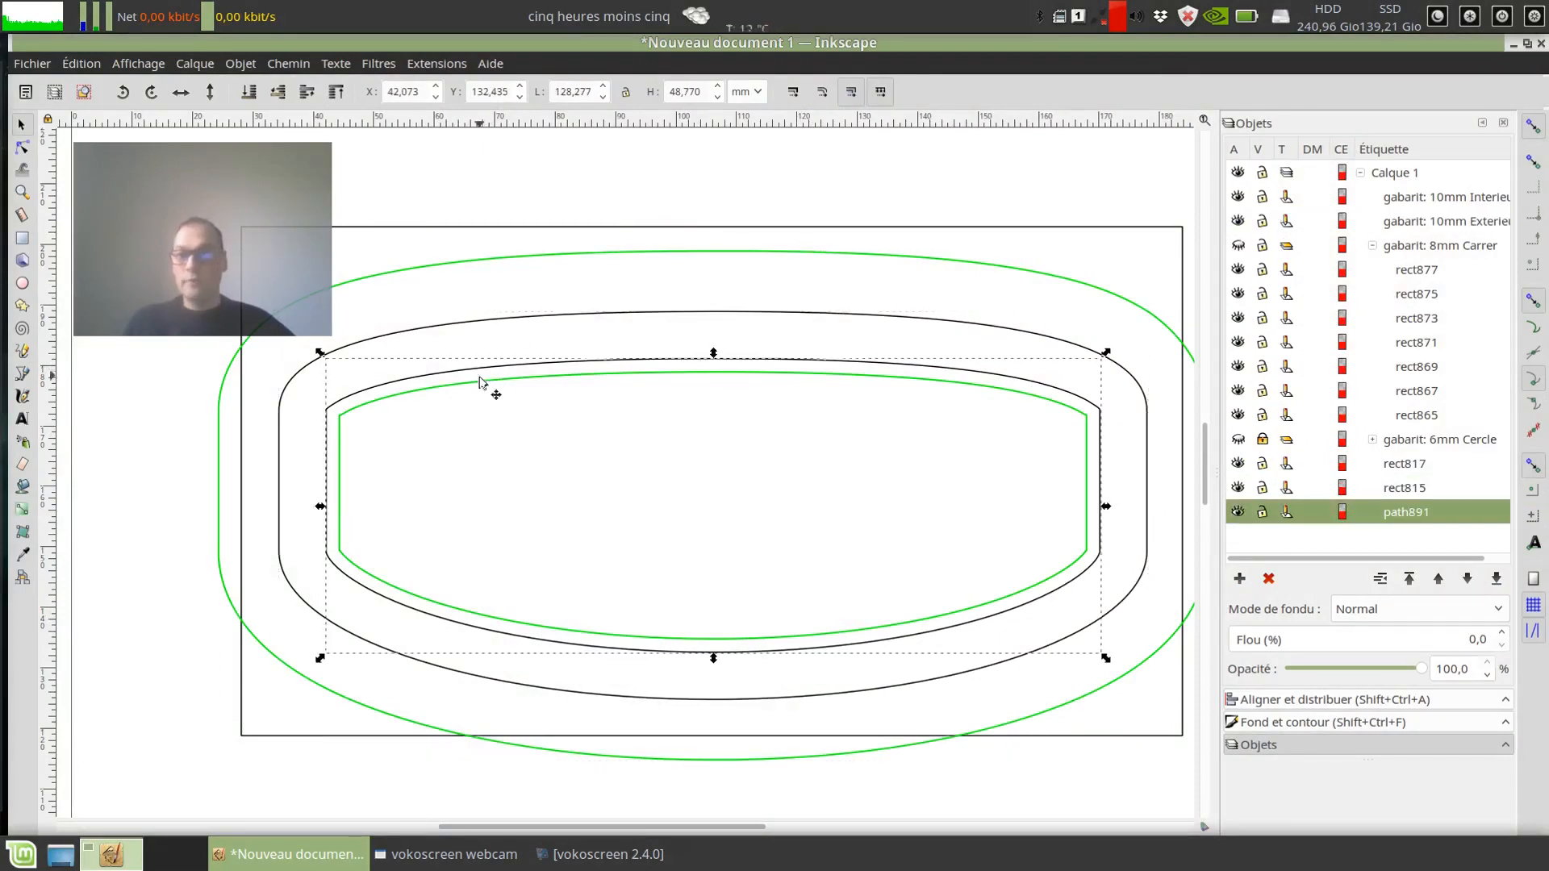
click(484, 393)
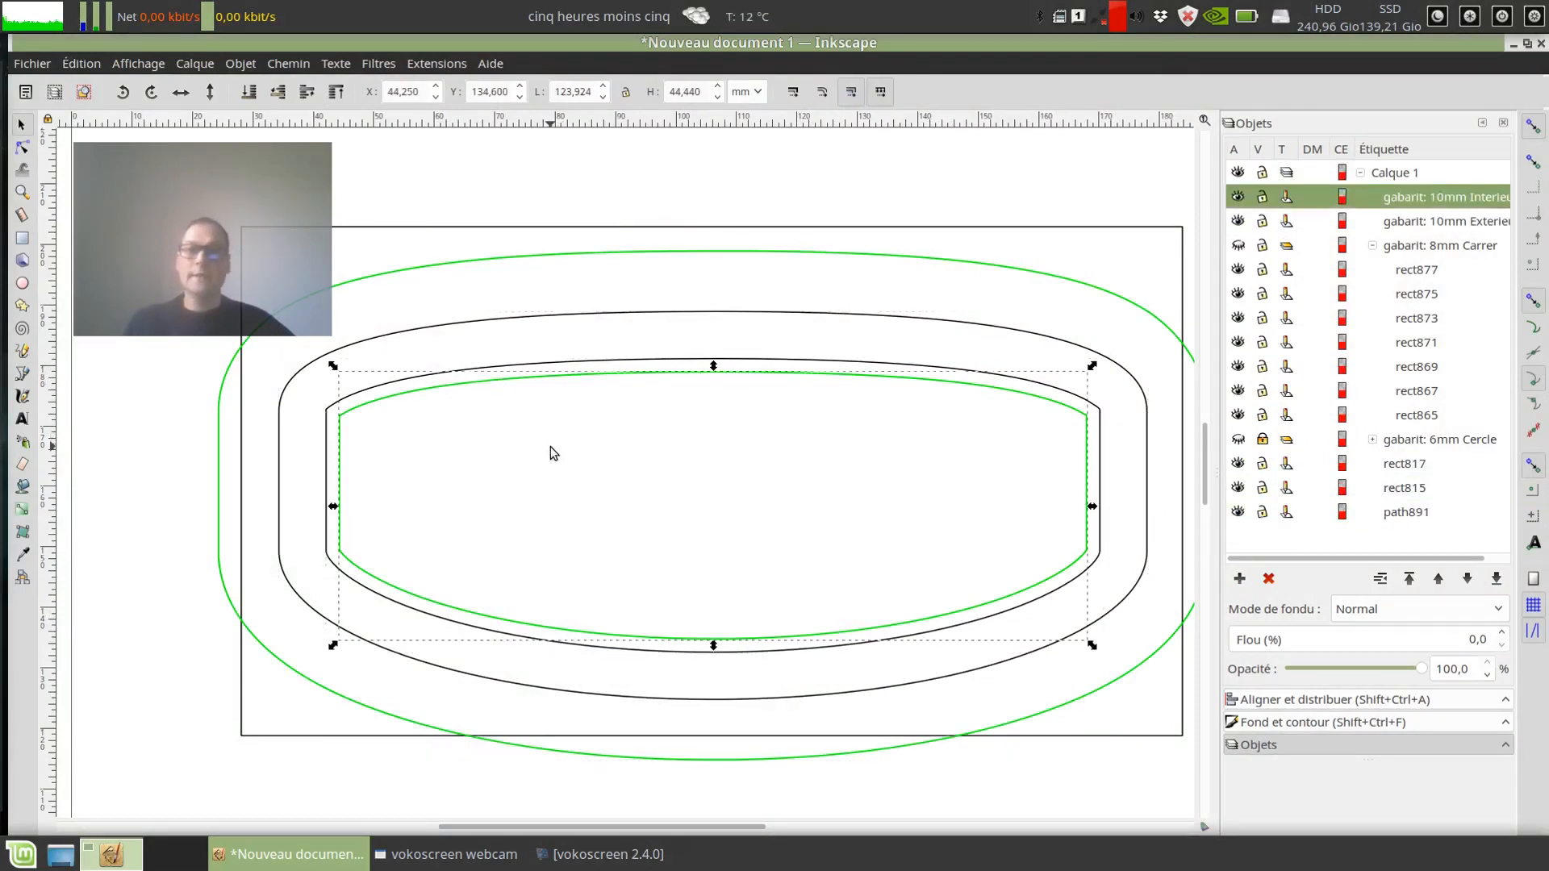
click(726, 315)
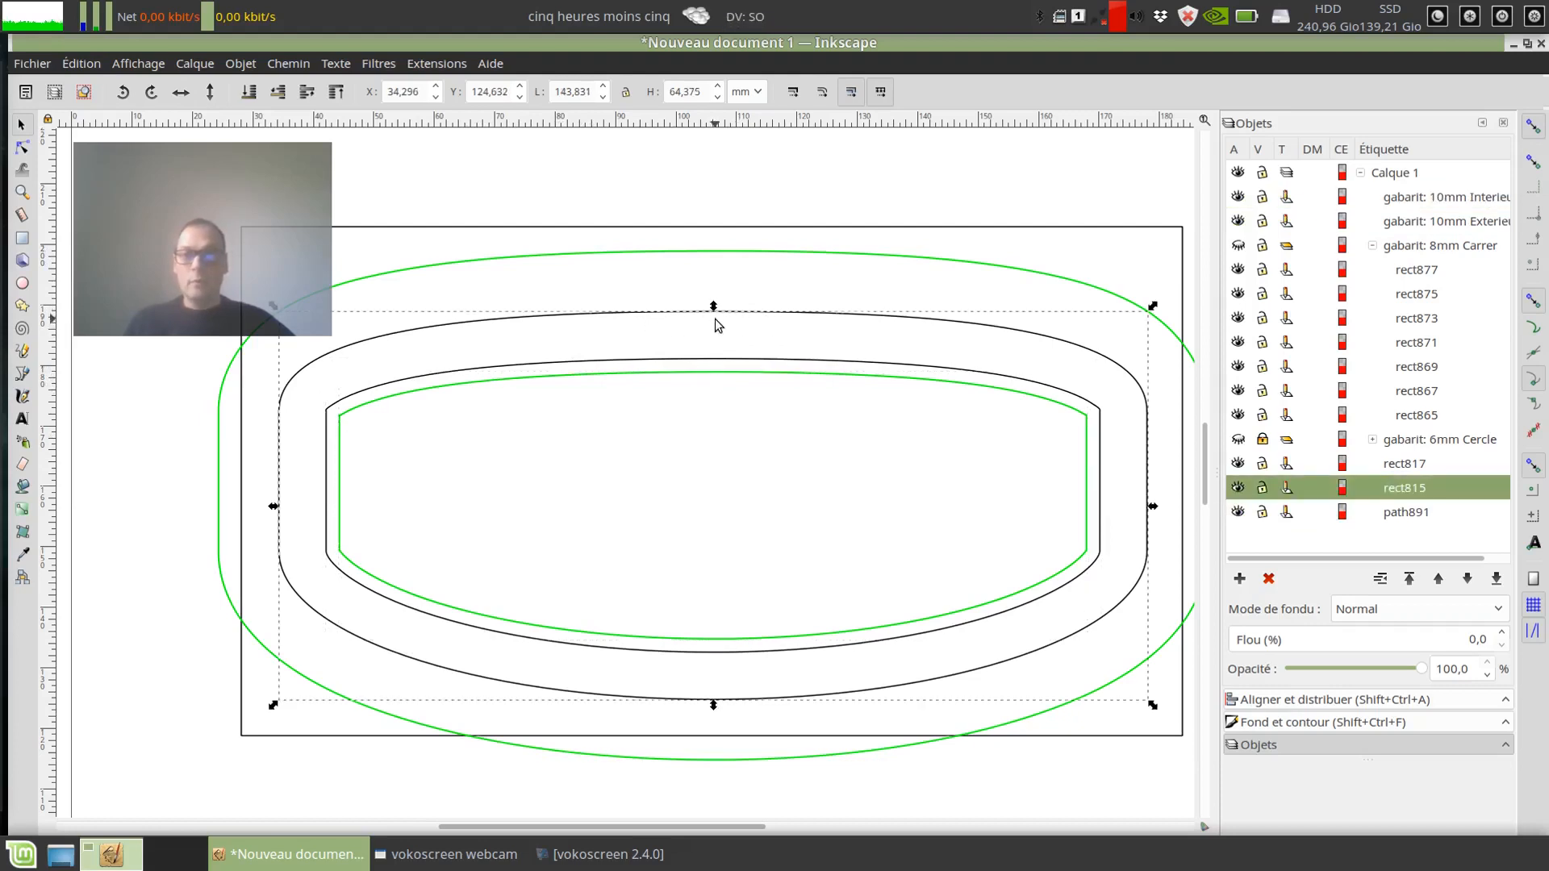
click(537, 251)
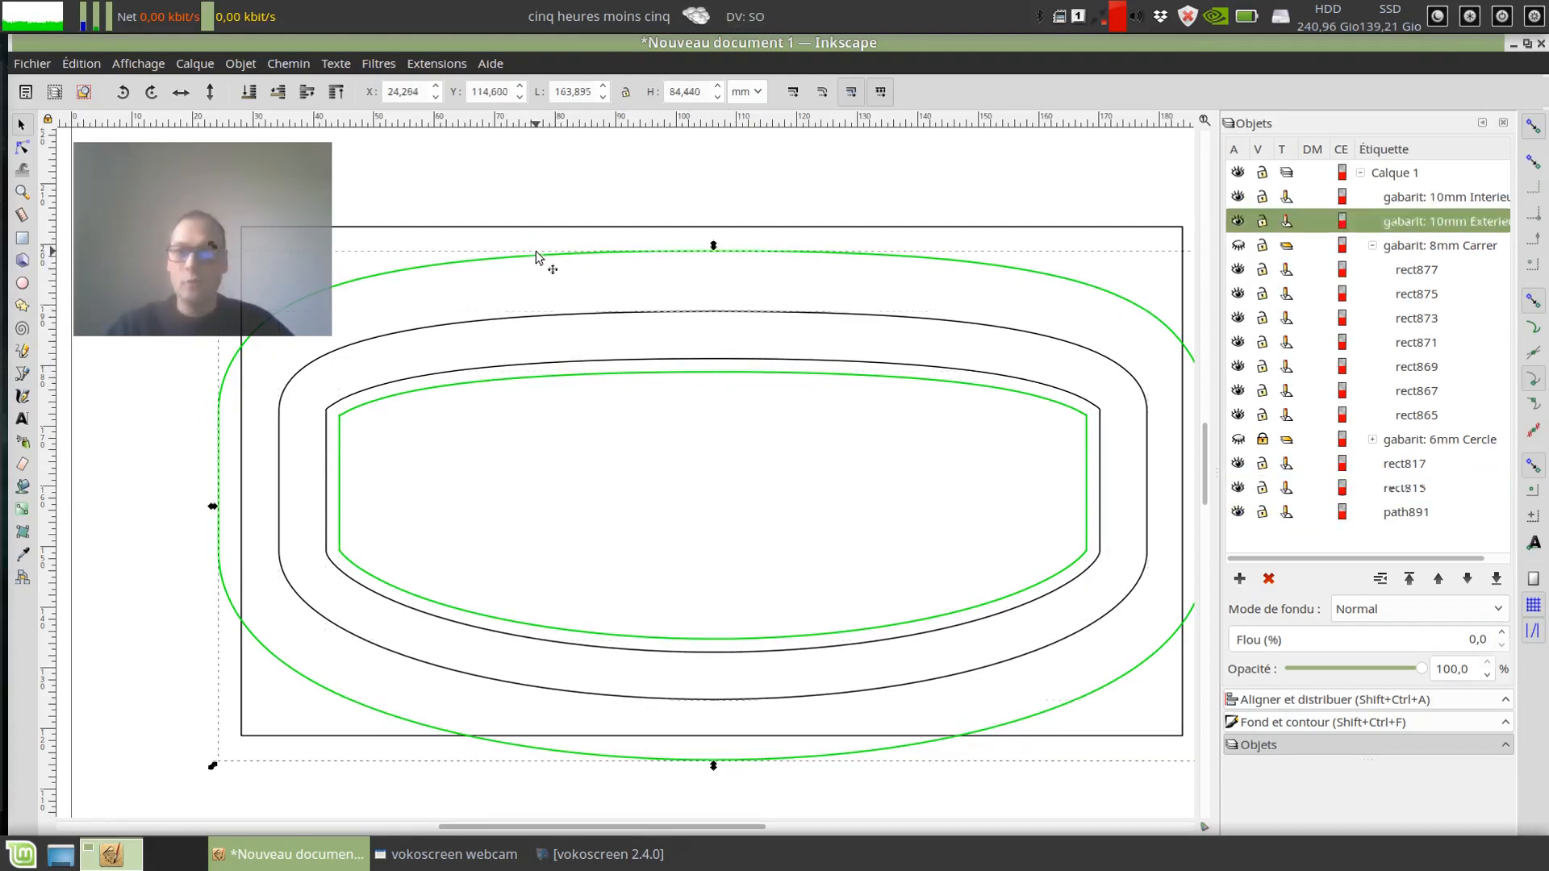
click(682, 376)
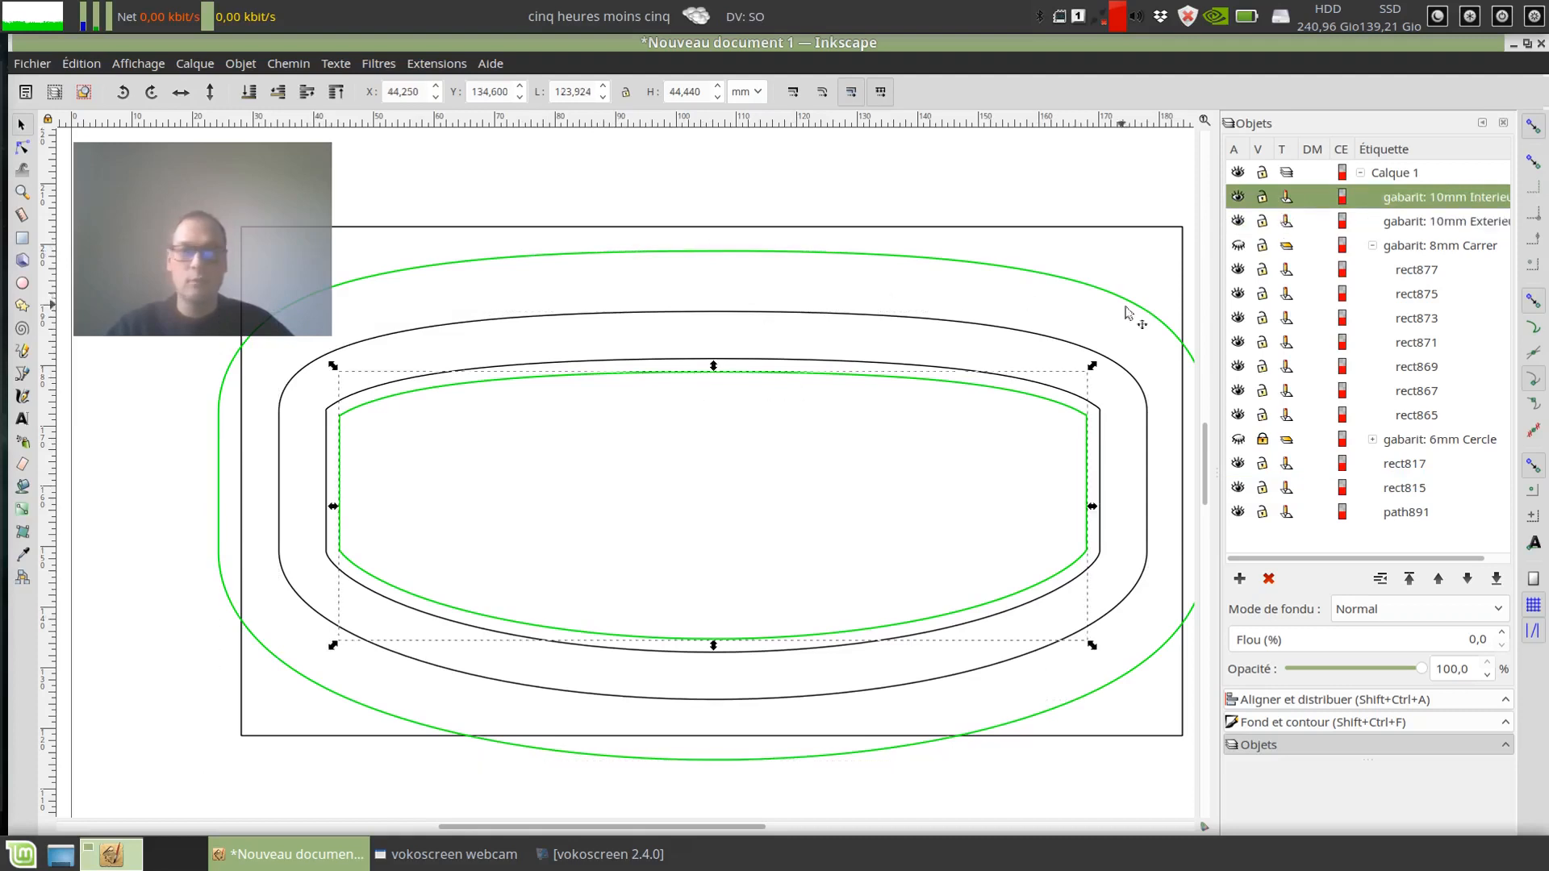
click(510, 323)
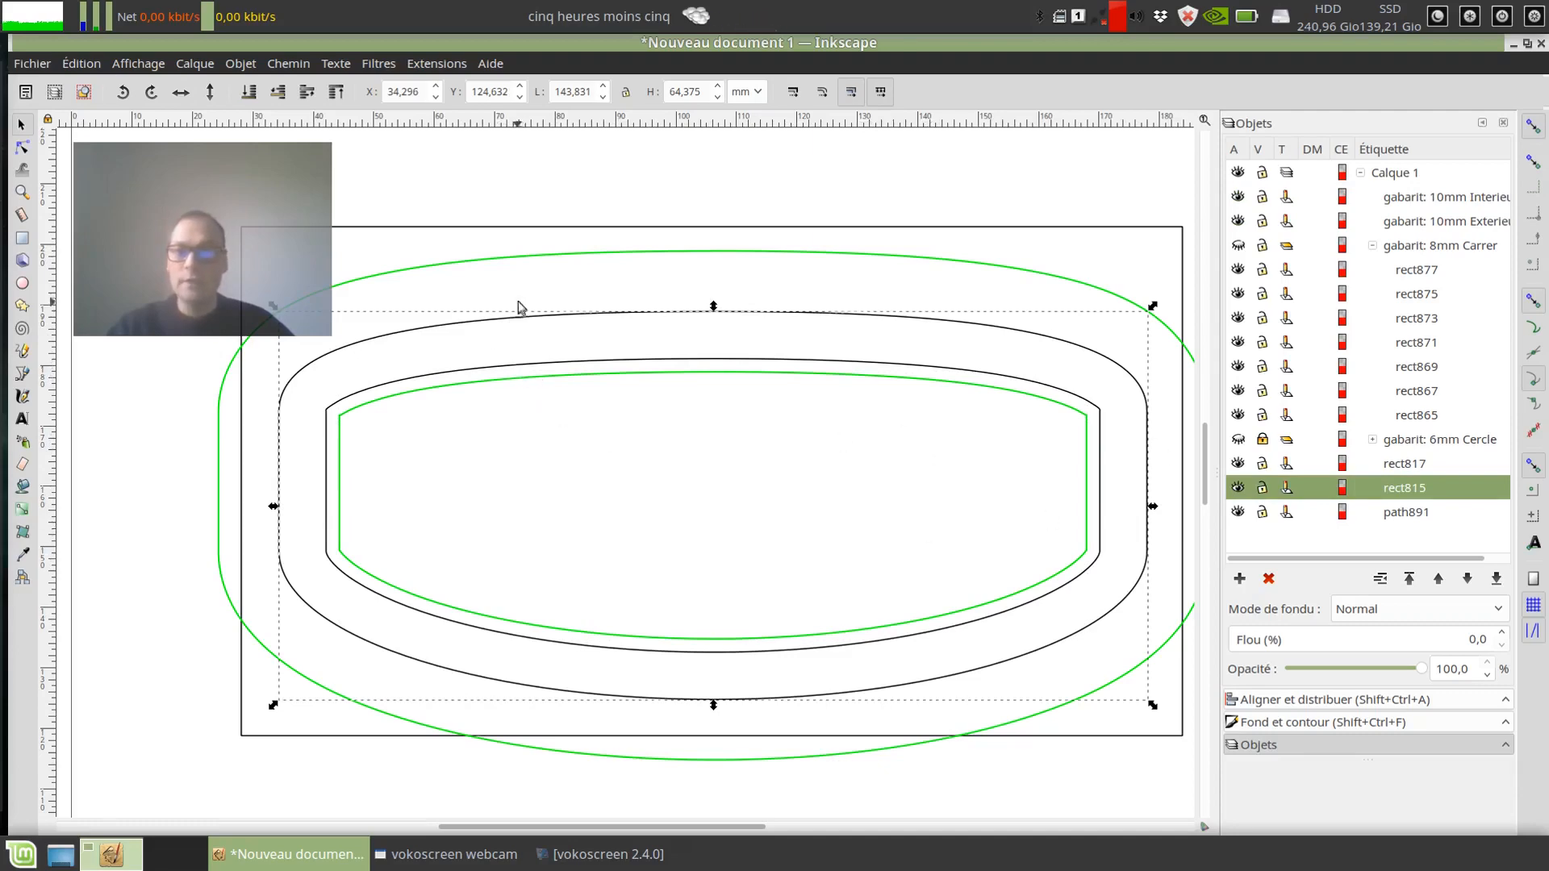
Step: Delete all visible shapes and draw a rounded rectangle 80 mm wide and 54 mm high on the page
key(ctrl+a)
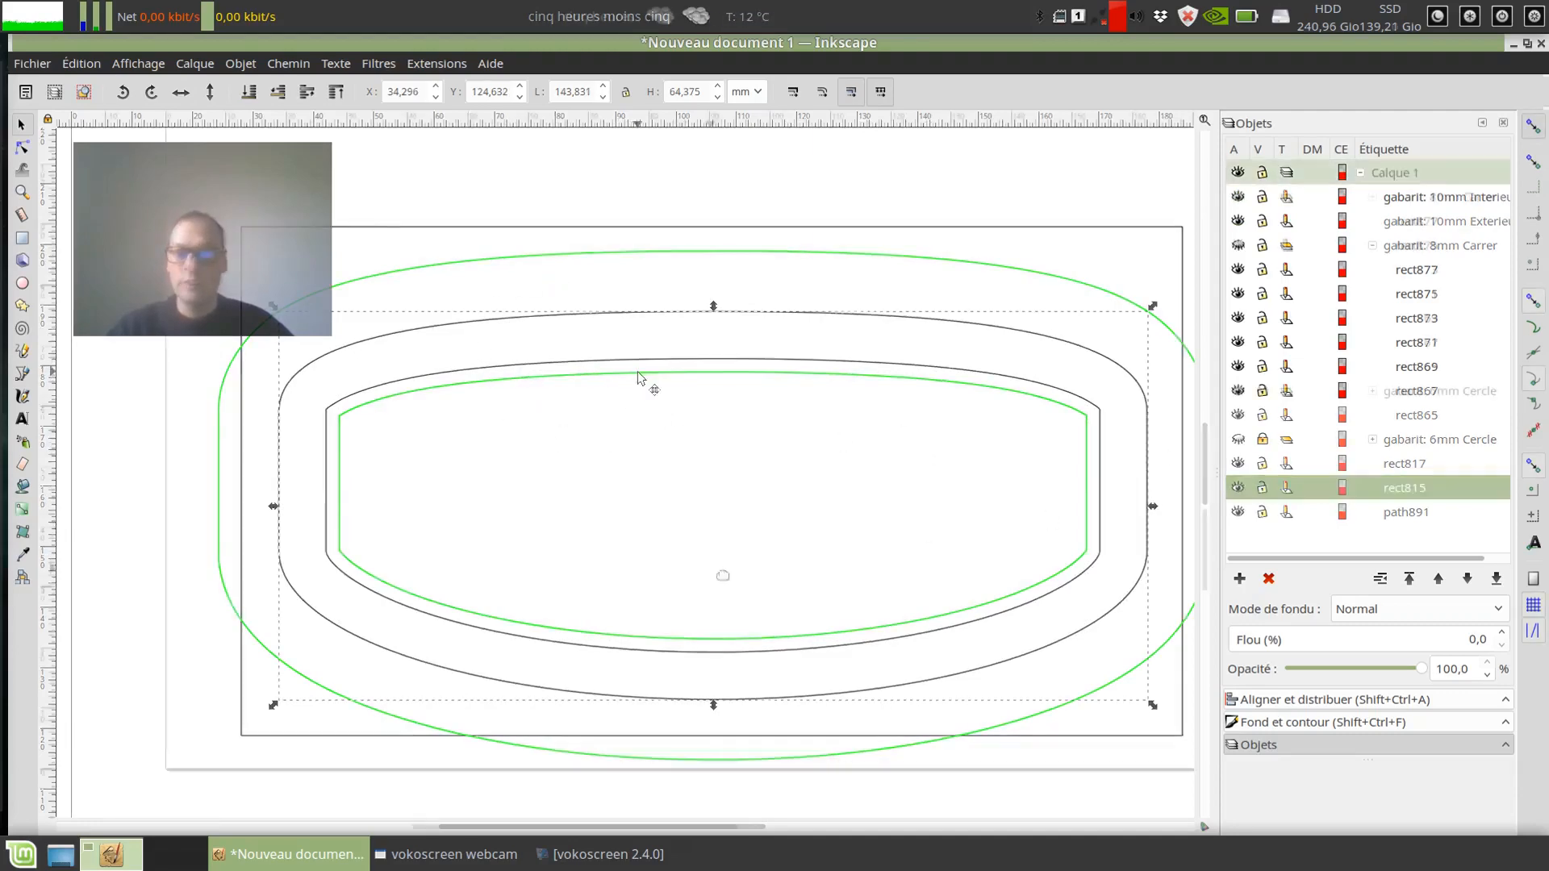
key(Delete)
click(23, 240)
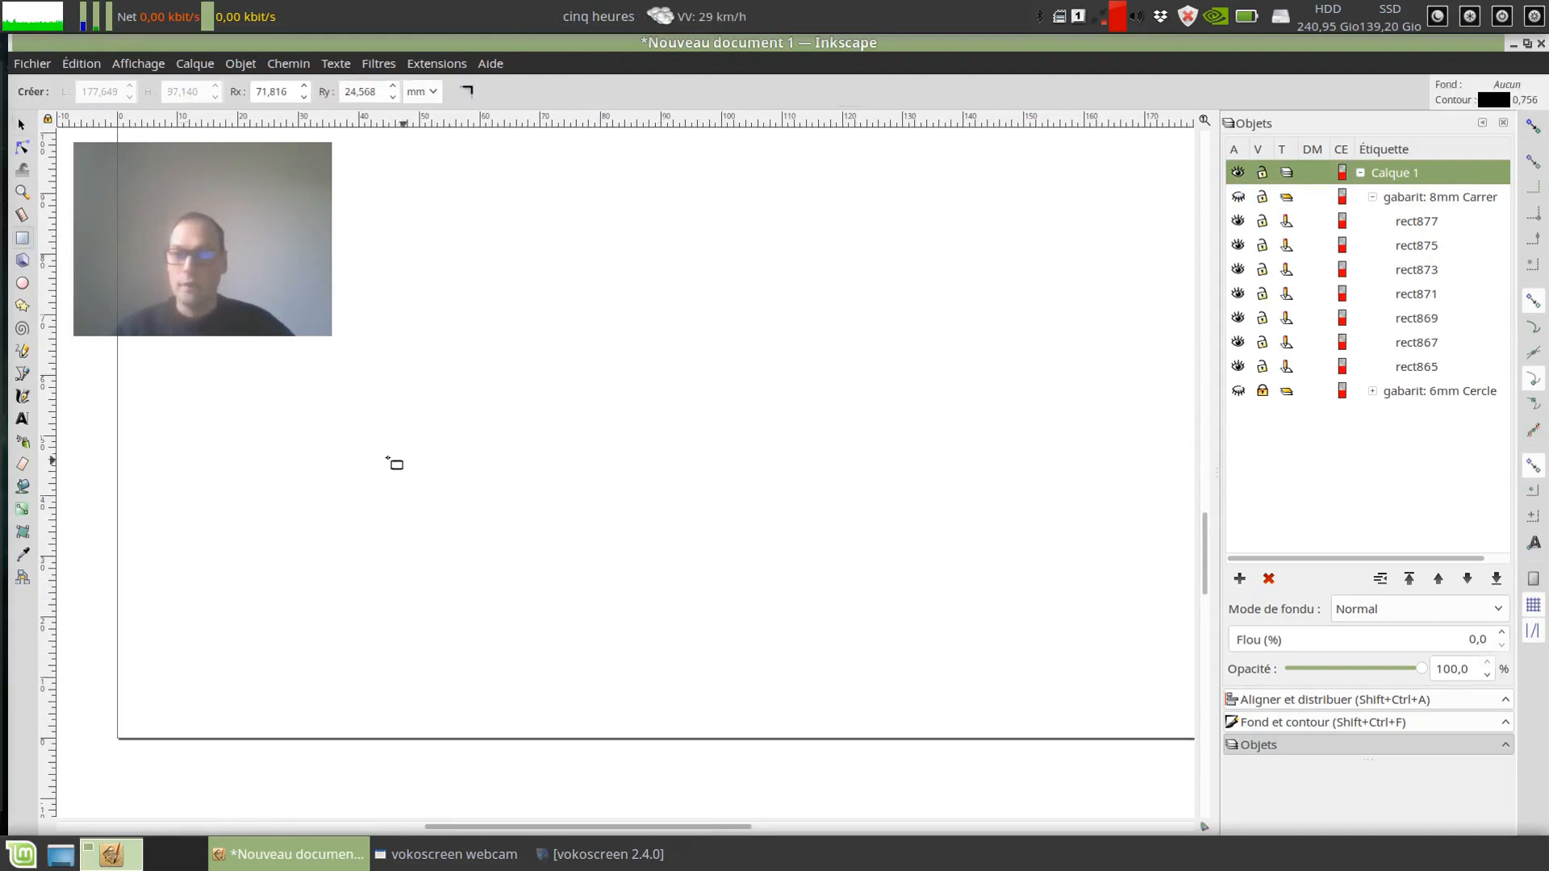
drag(388, 431, 821, 701)
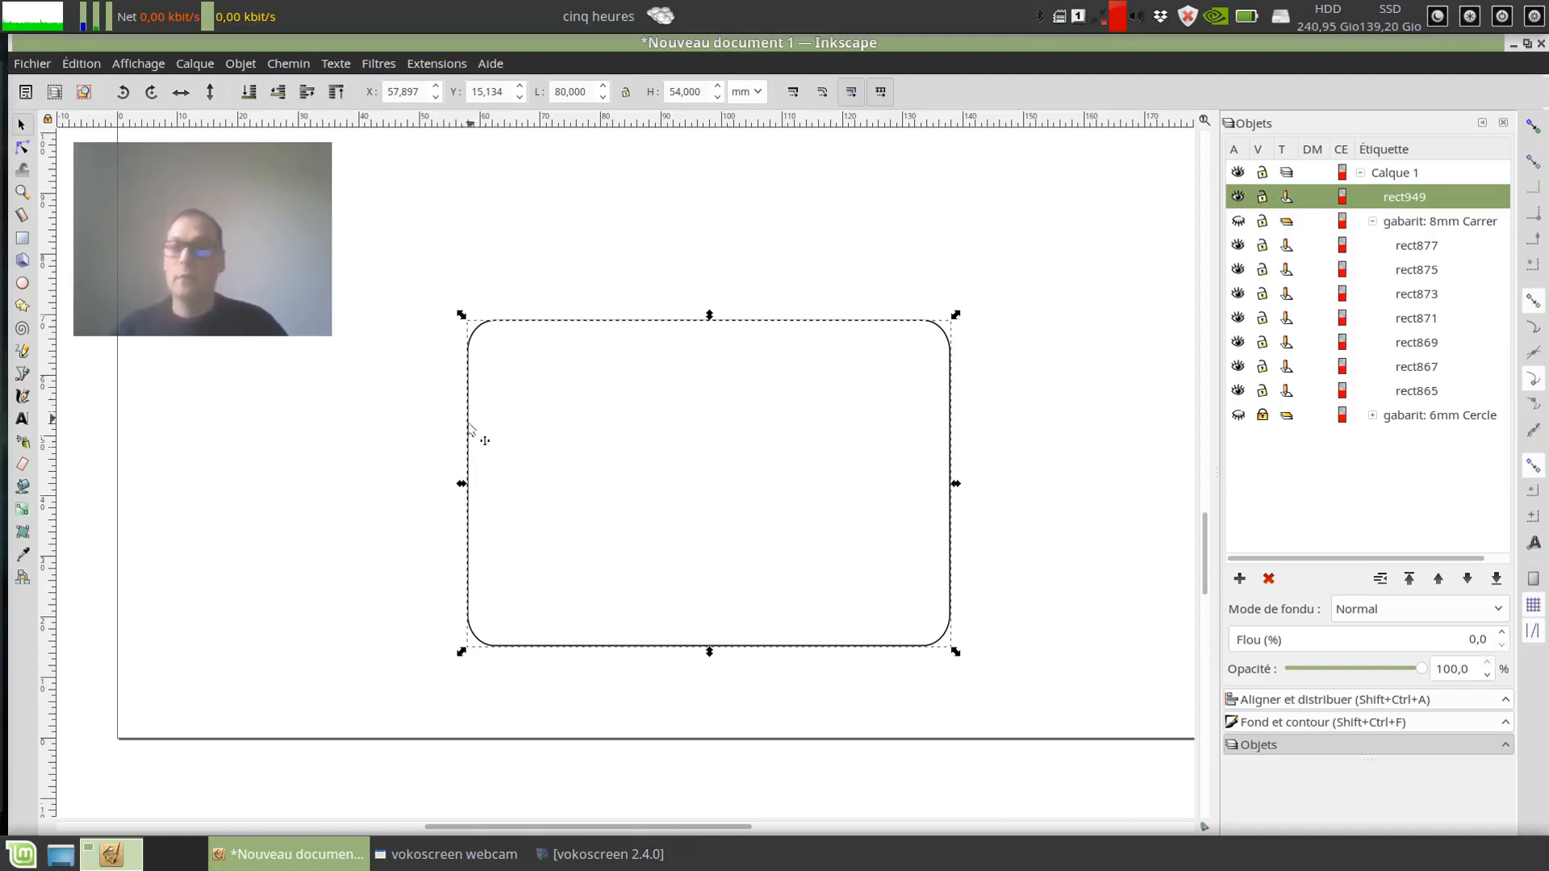
Step: Set the rounded rectangle's width to 84 mm and shift it slightly on the page
drag(508, 321, 501, 339)
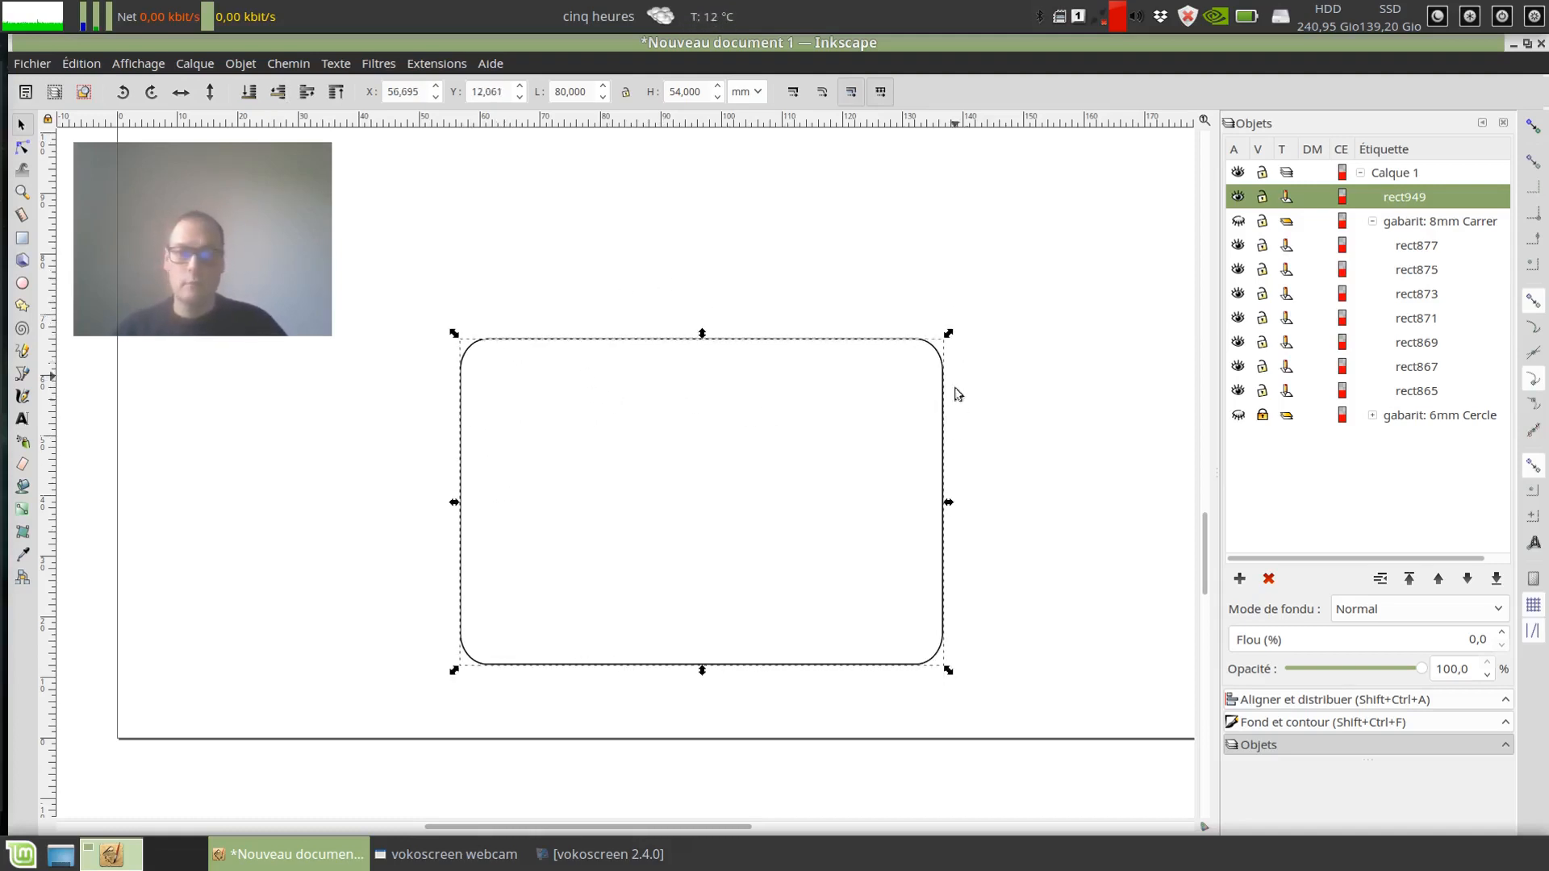
triple_click(590, 91)
text(84)
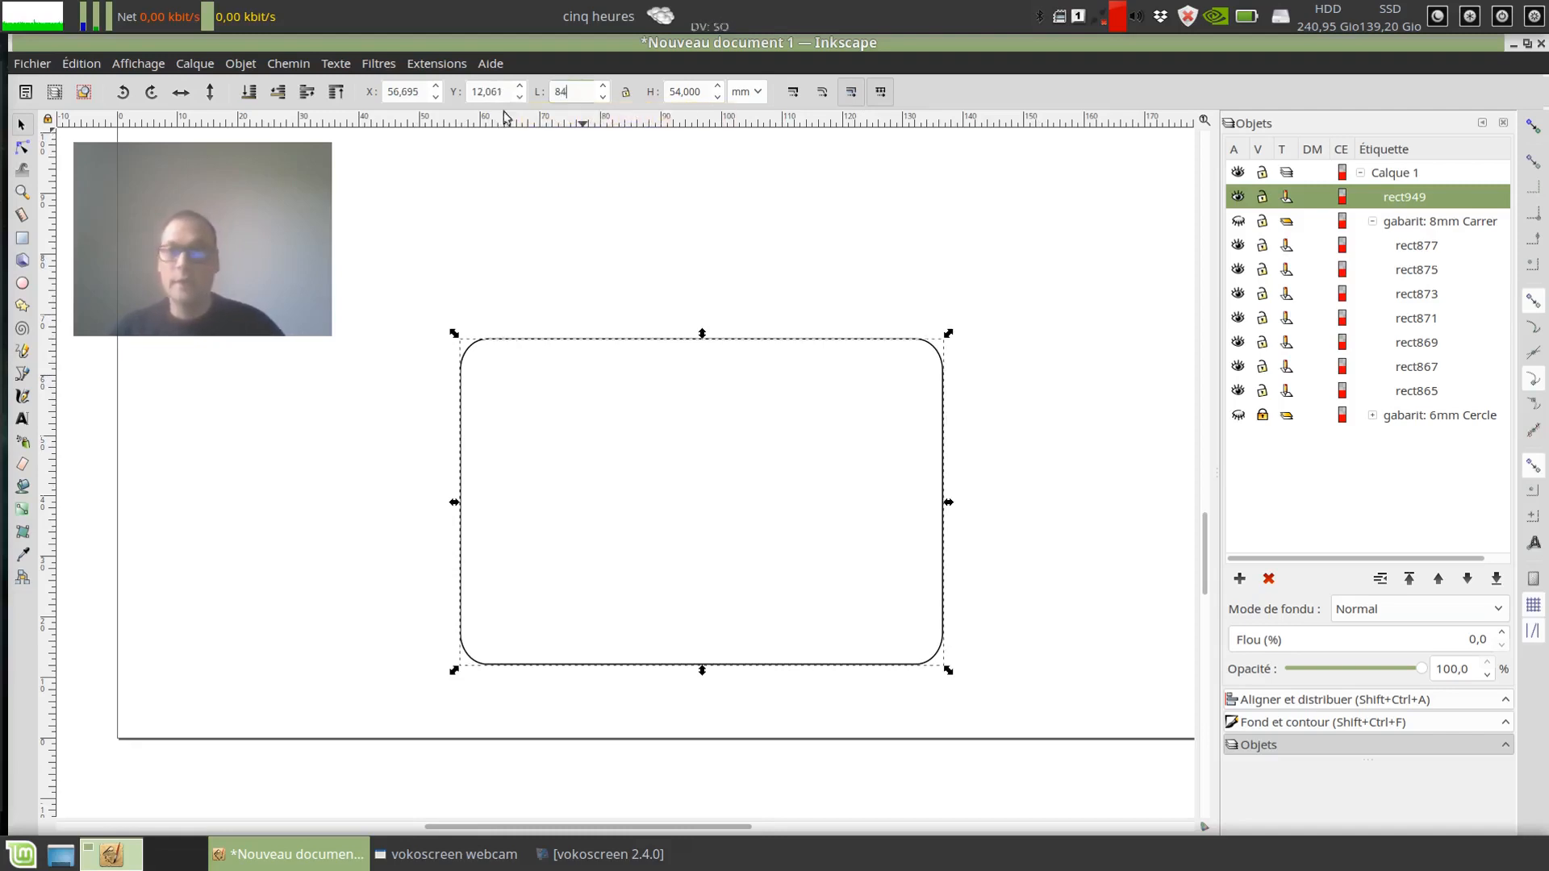
key(Return)
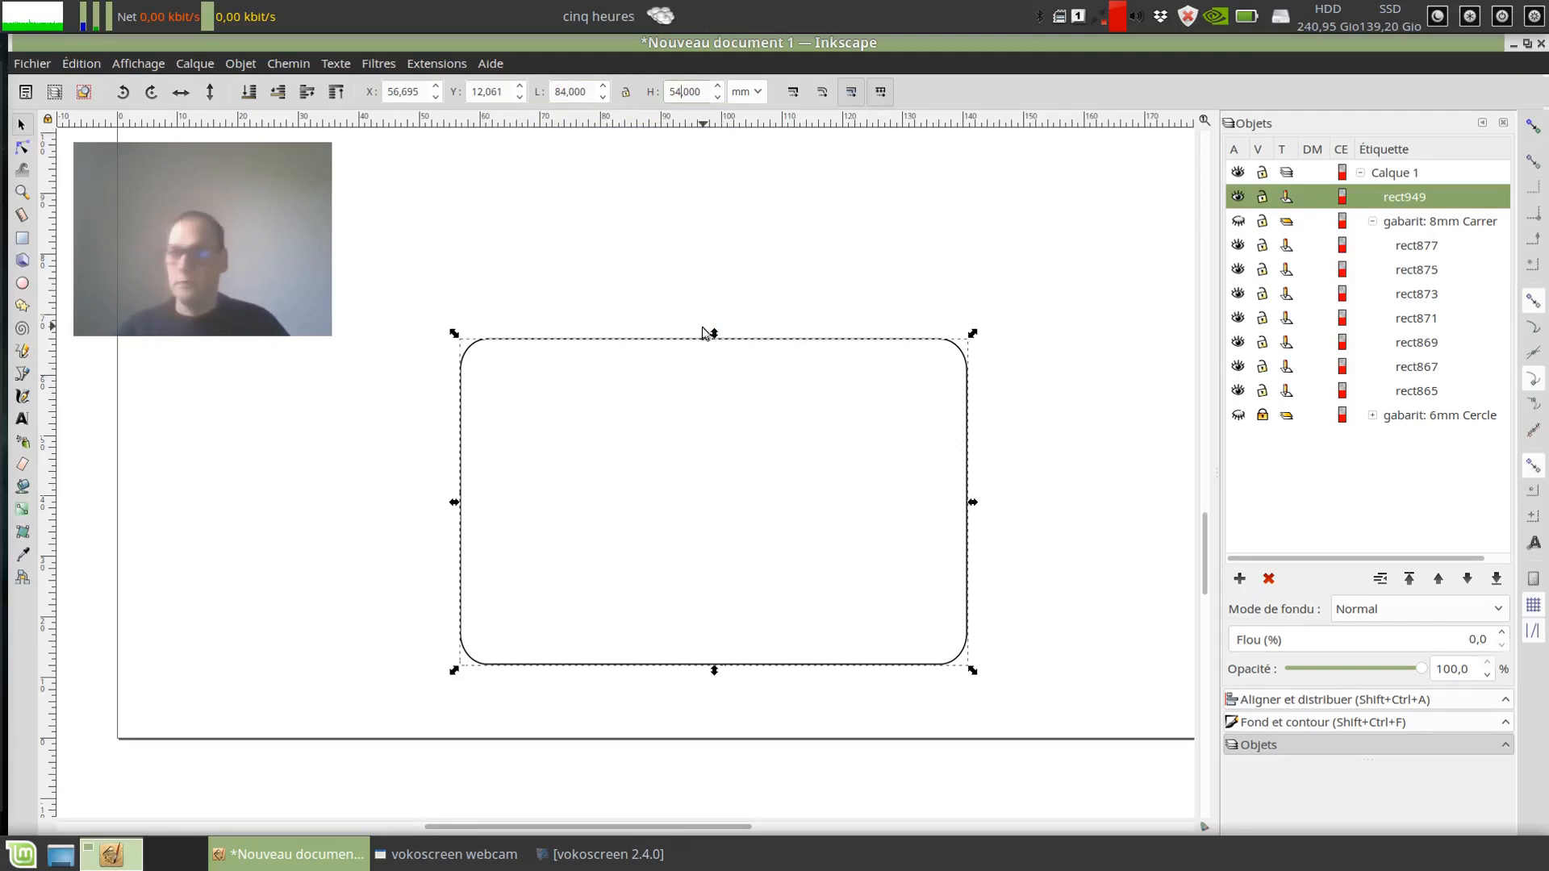
click(710, 285)
click(661, 343)
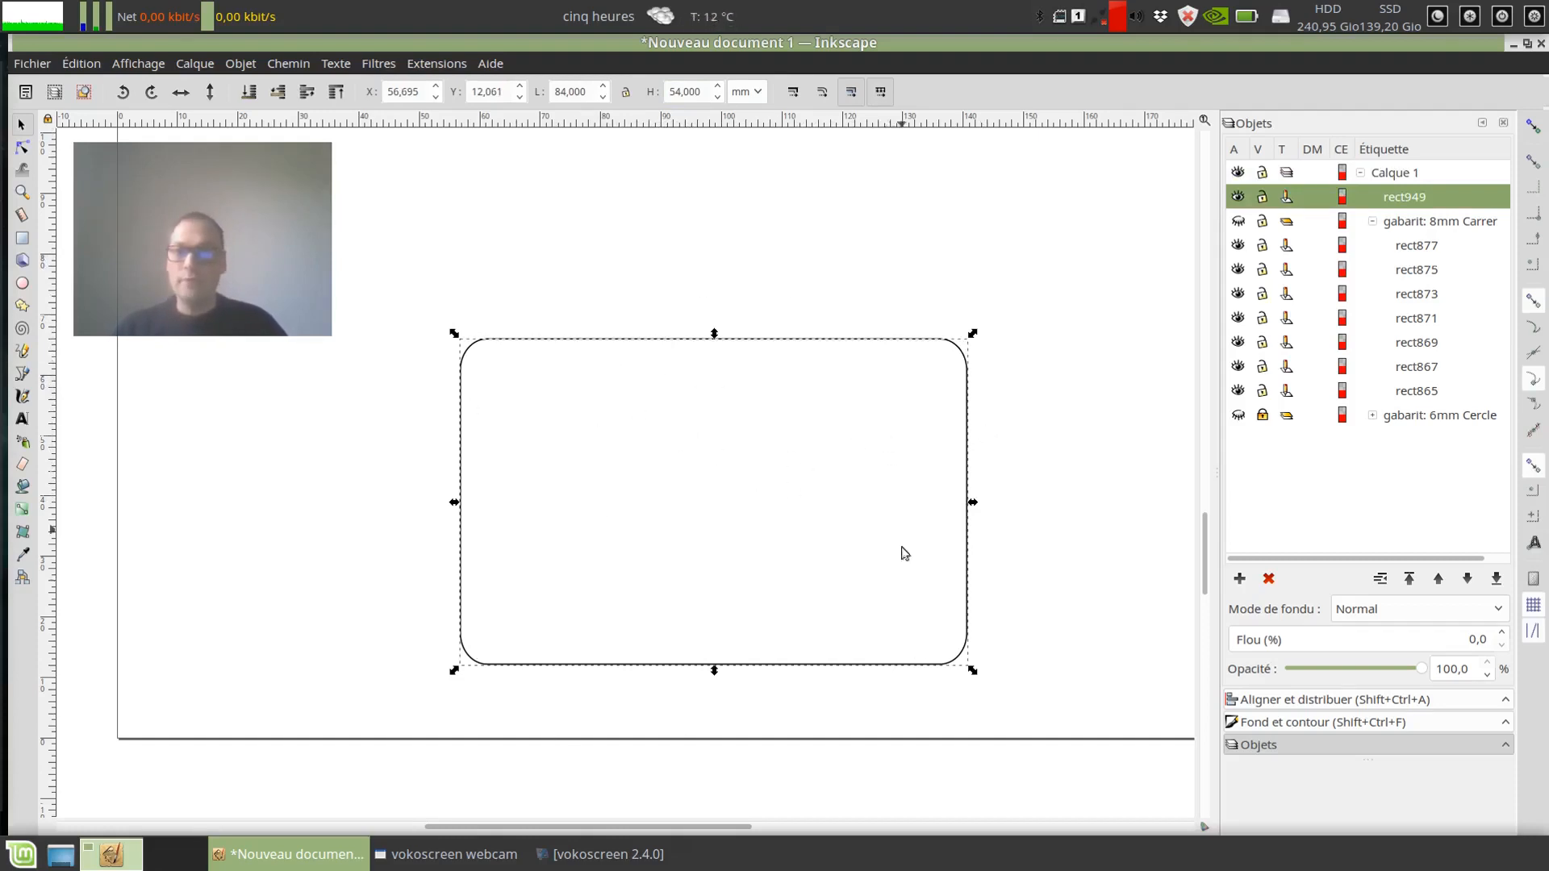
drag(776, 341, 750, 339)
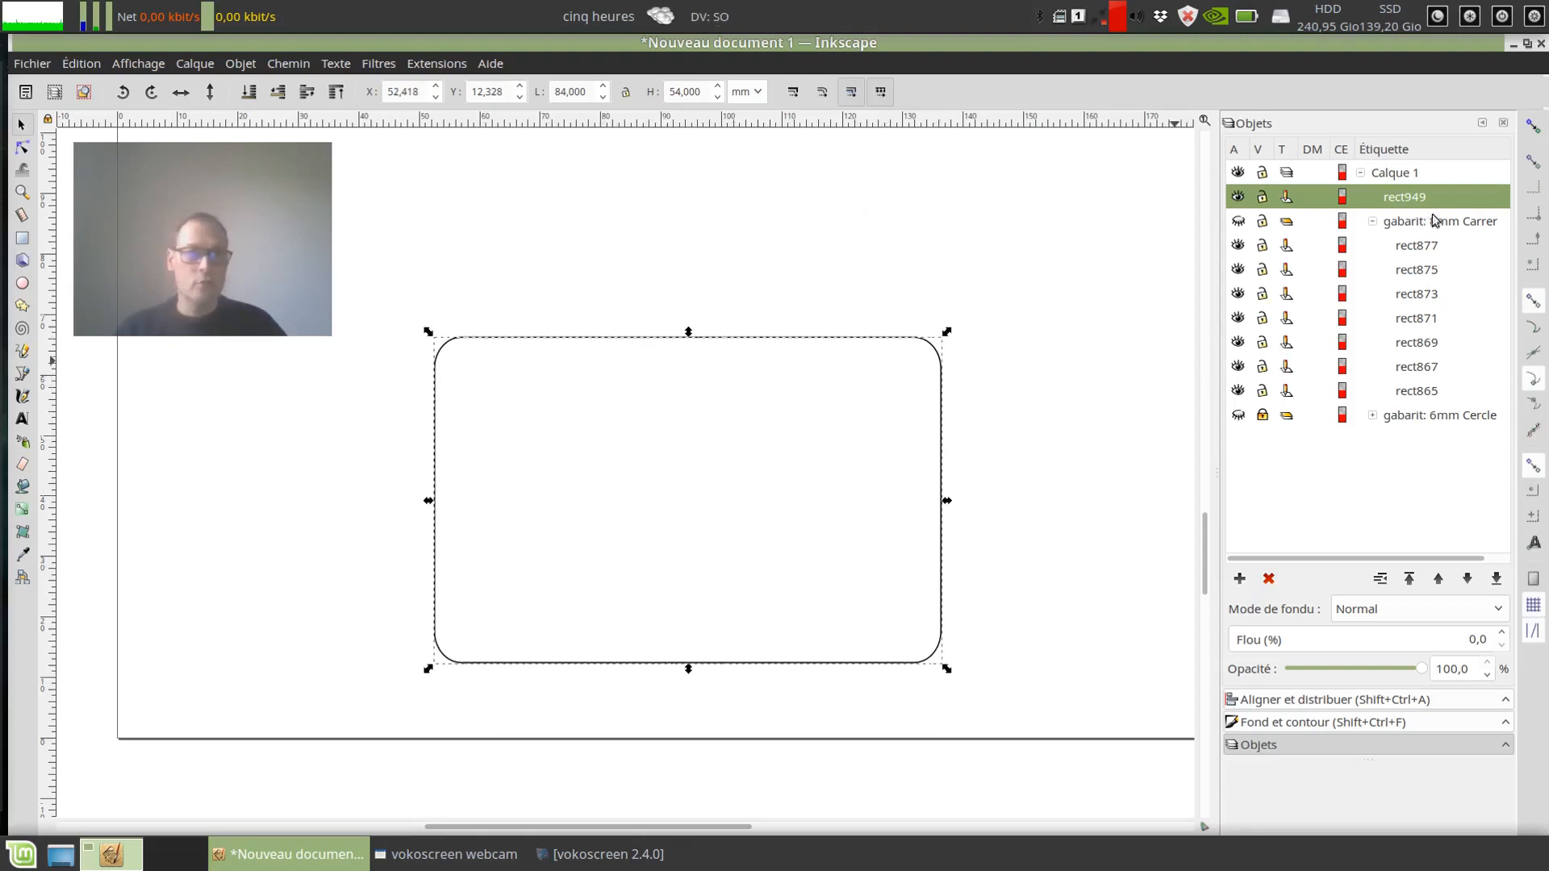
Step: Rename the rounded rectangle as CB
double_click(1408, 202)
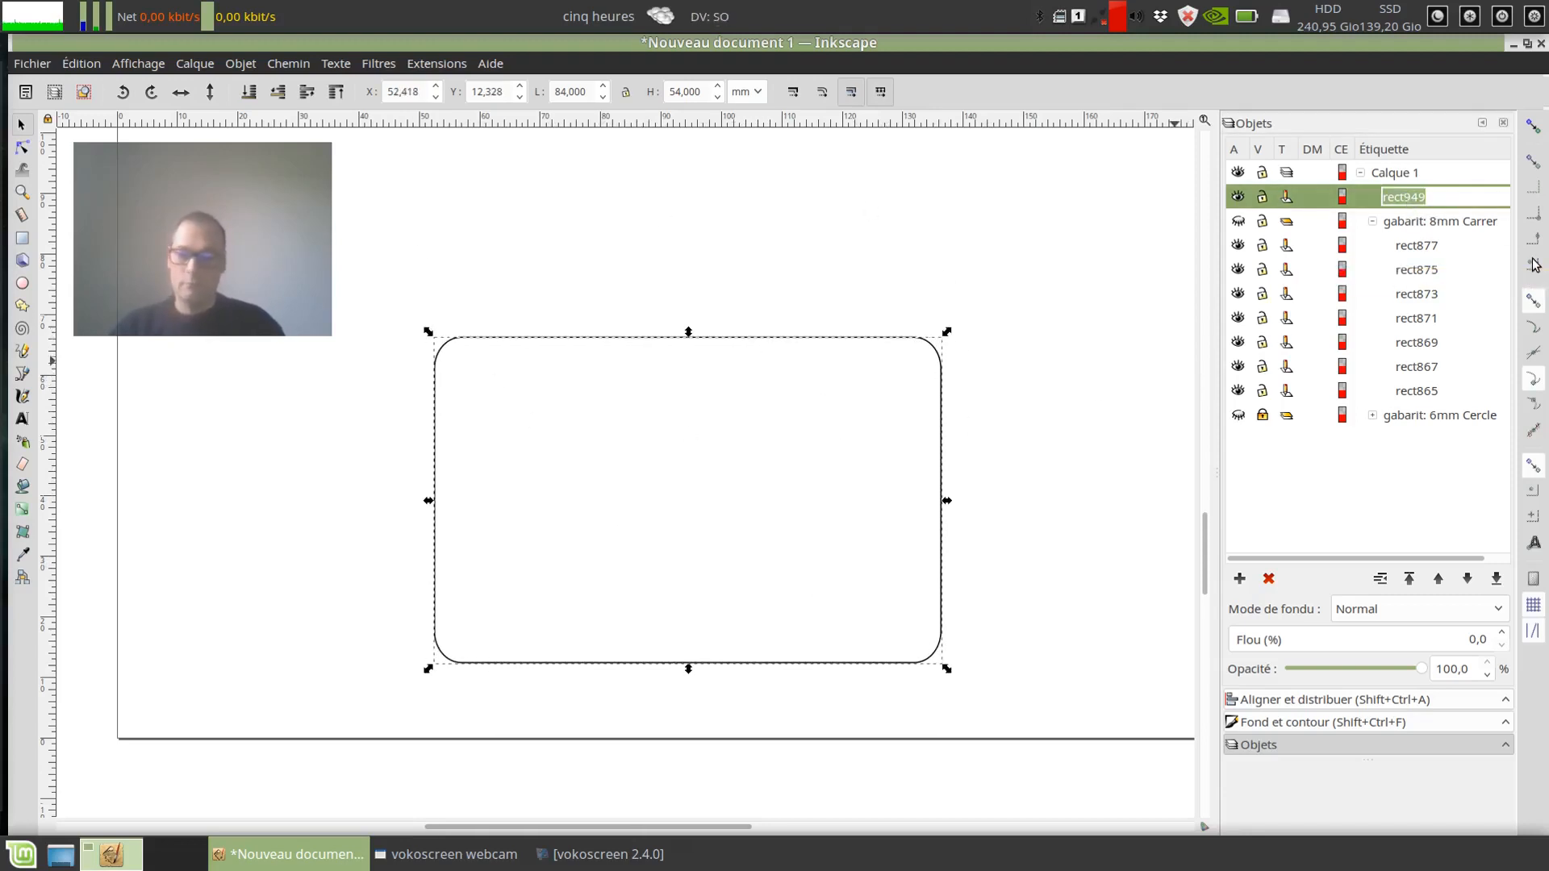
text(CB)
key(Return)
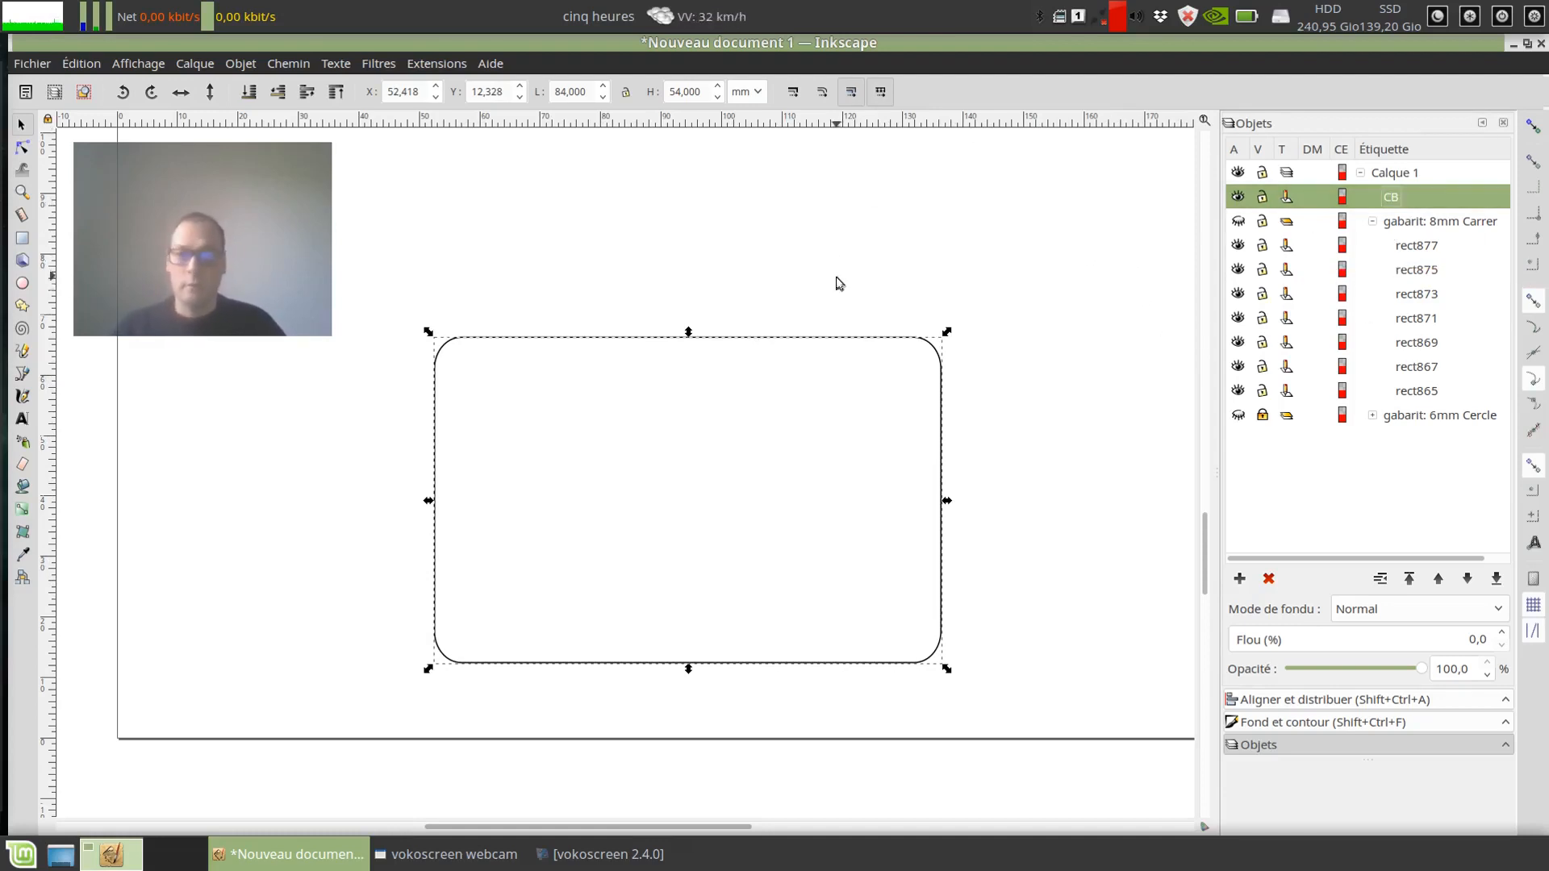
Step: Move the CB rectangle up and to the right on the page, and lock it against changes on the canvas
drag(803, 347, 857, 329)
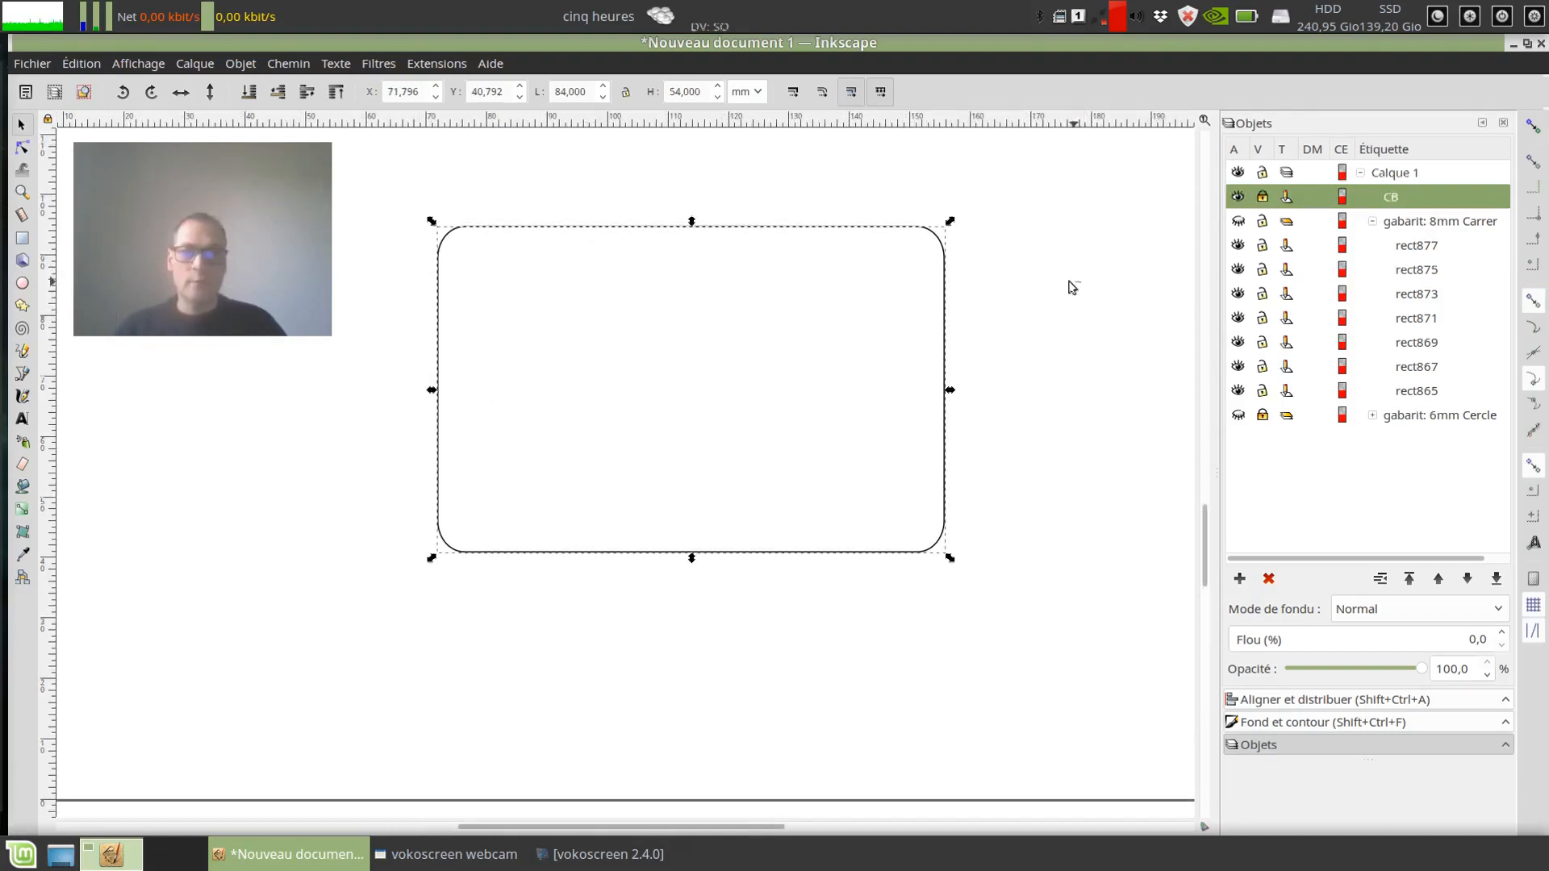
click(1071, 287)
mouse_move(1051, 279)
mouse_down()
mouse_move(1096, 264)
mouse_move(1076, 259)
mouse_move(1061, 276)
mouse_move(1074, 276)
mouse_up()
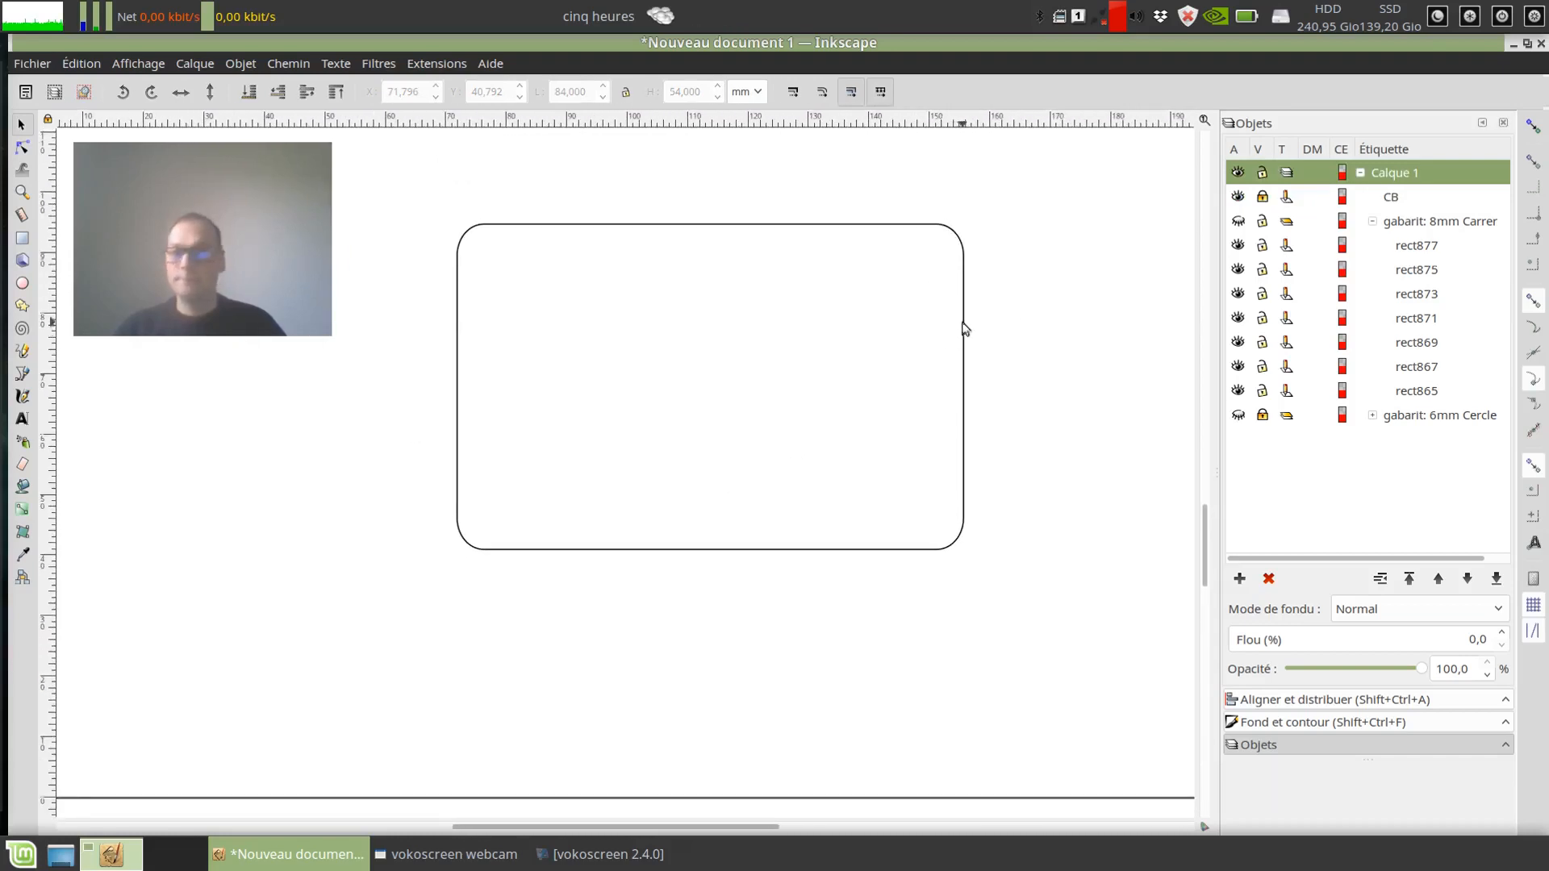
click(1389, 199)
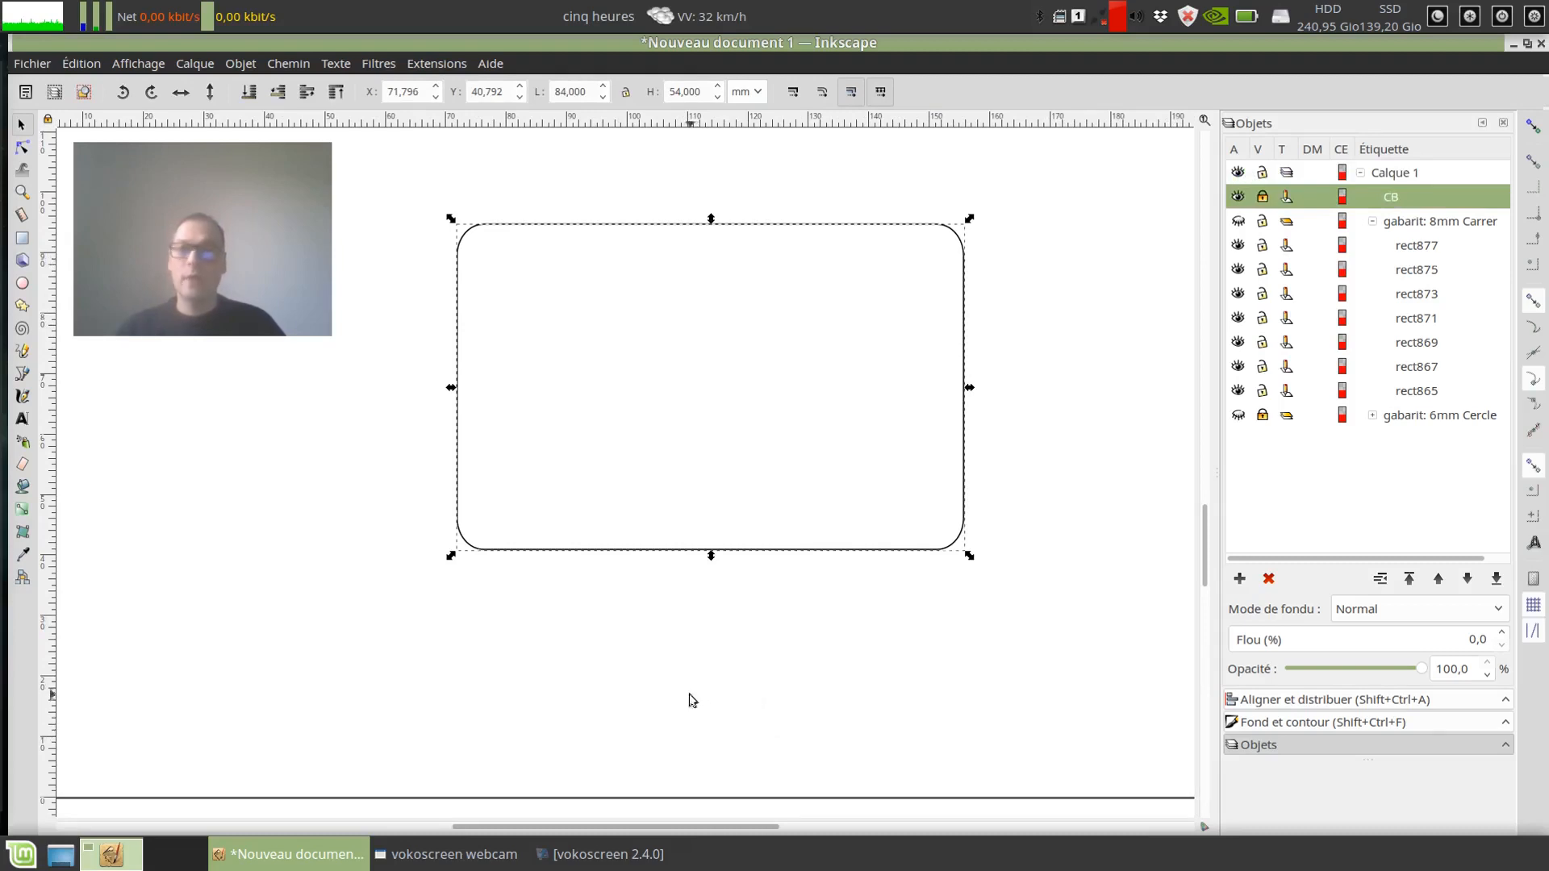
click(1056, 494)
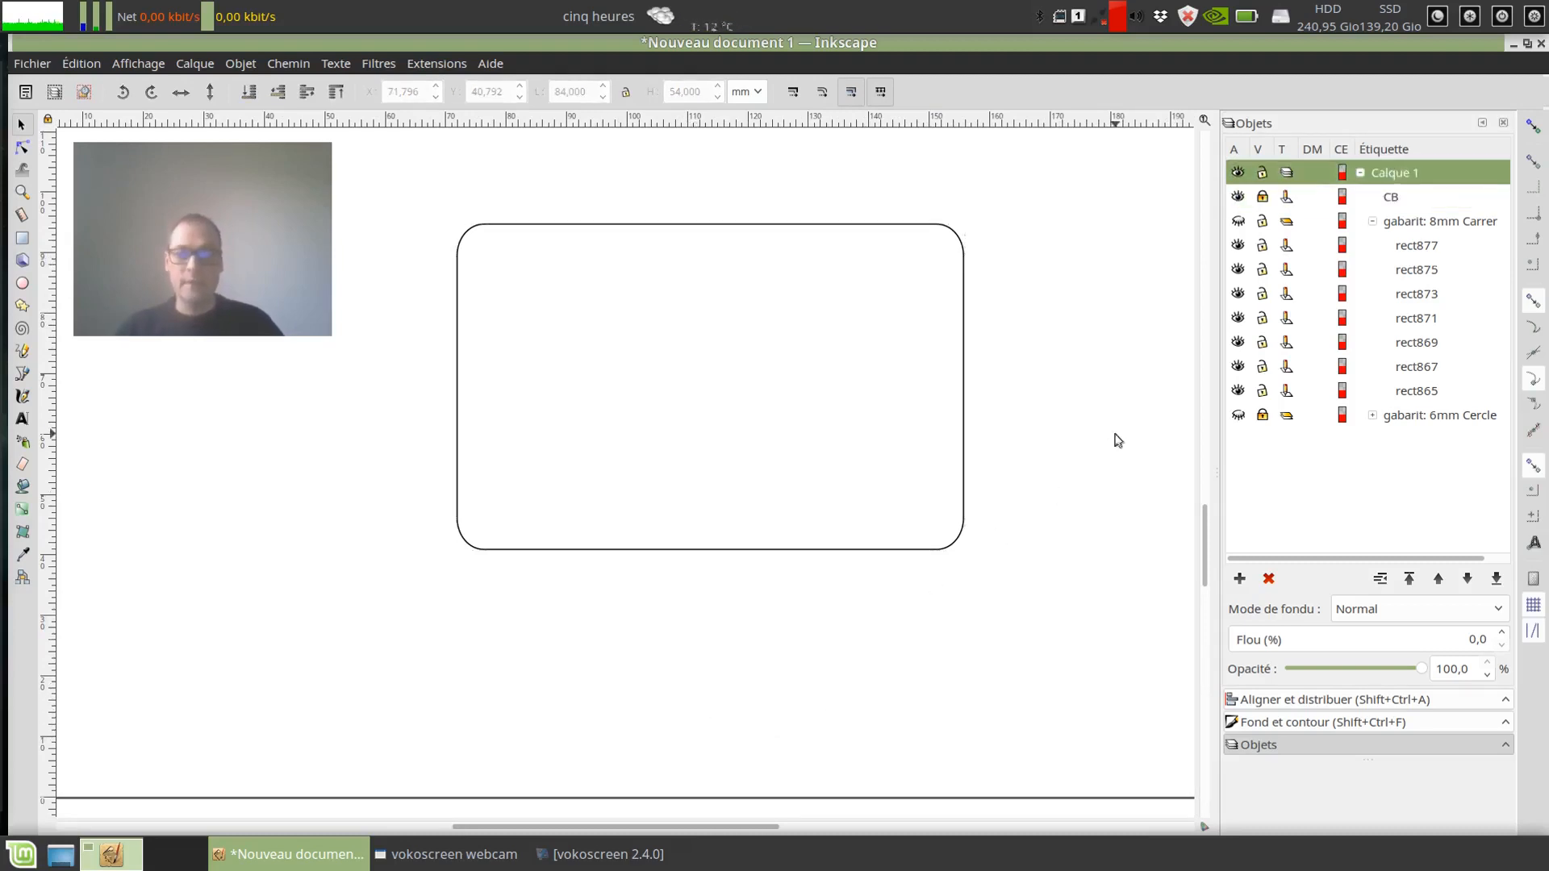
Step: Create a 10 mm outward offset template (Décallage out) around the CB rectangle with the Gabarit extension
drag(947, 217, 941, 263)
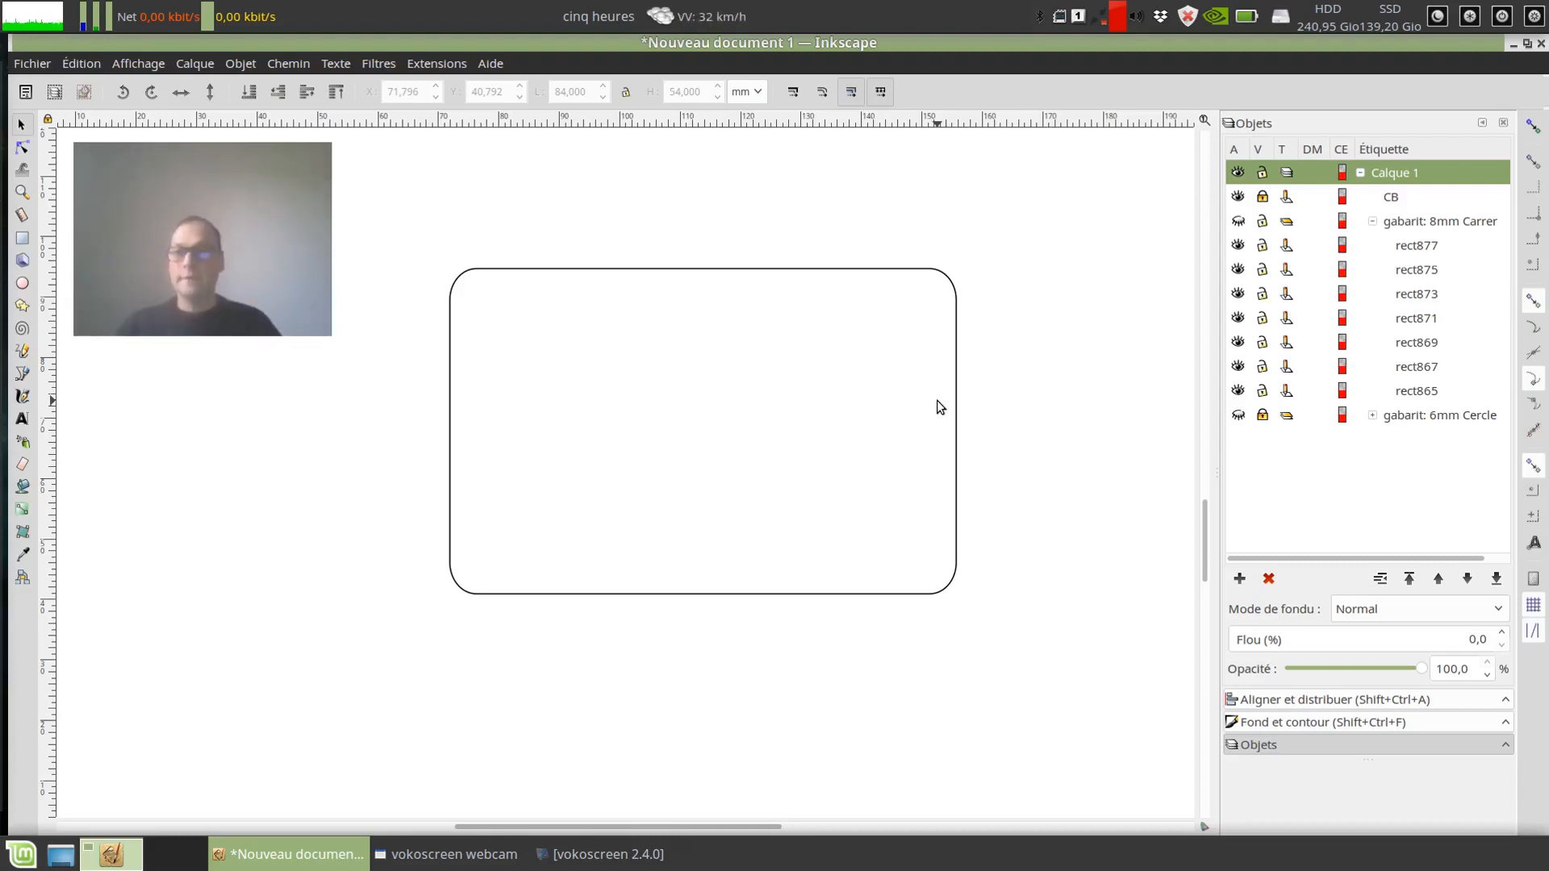
click(1392, 196)
click(419, 67)
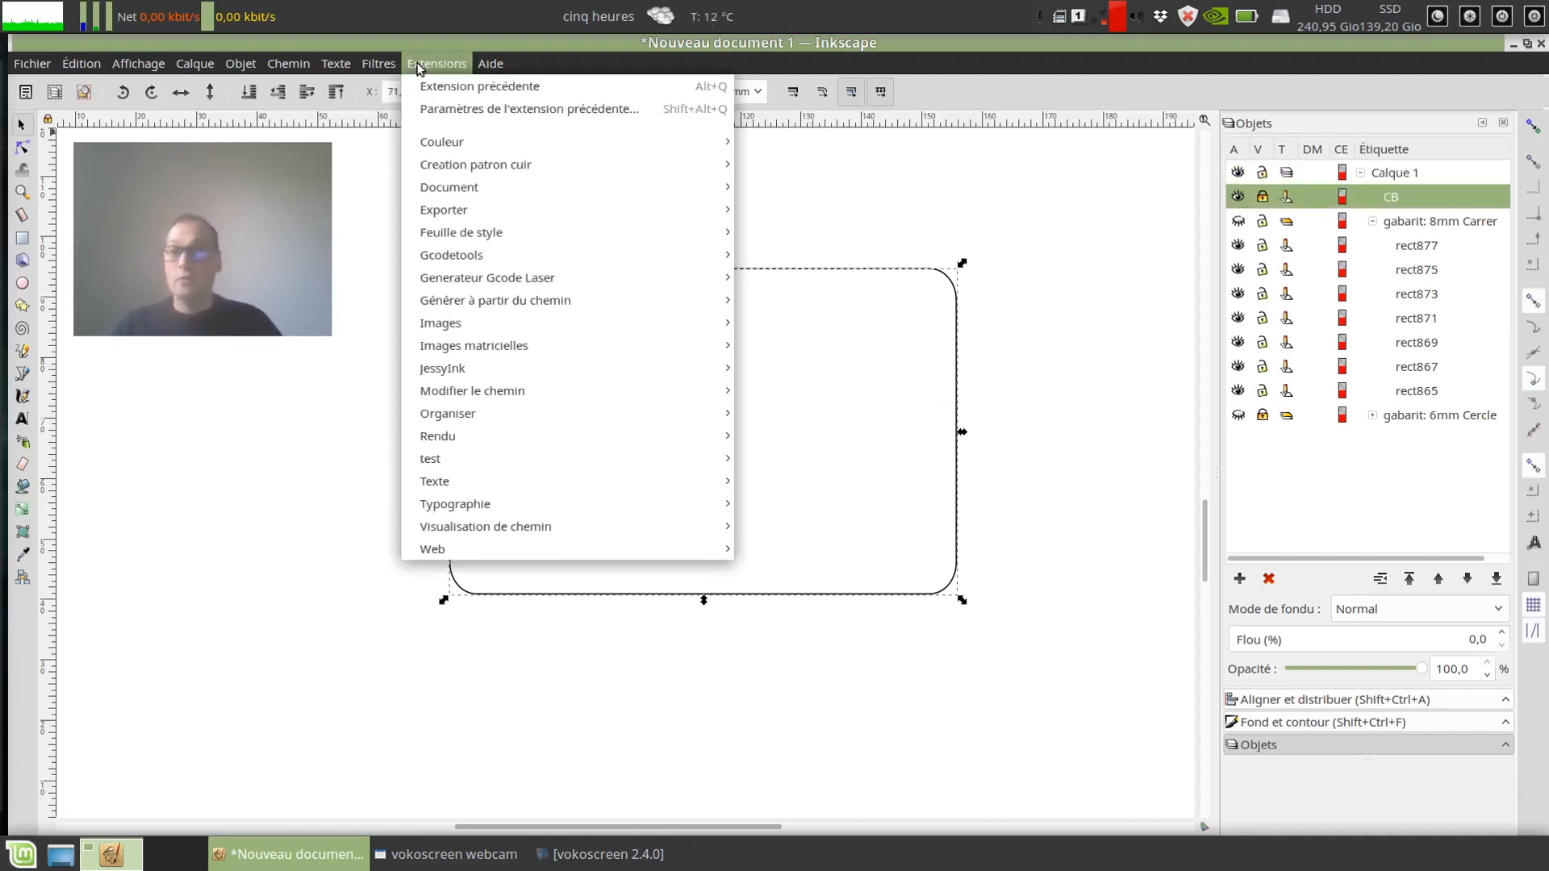
mouse_move(452, 167)
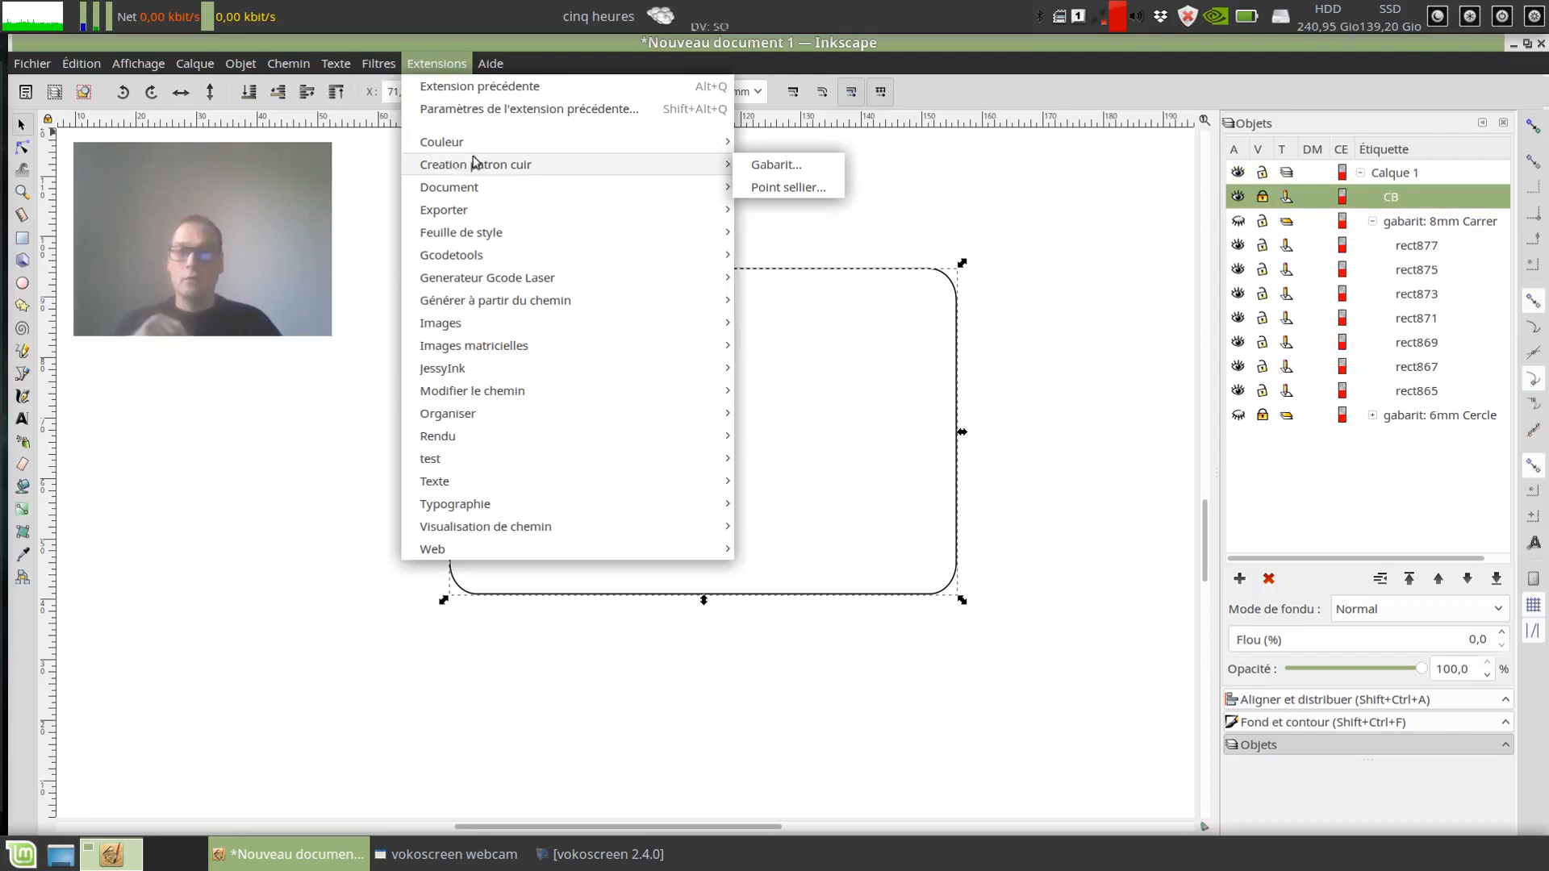
click(766, 165)
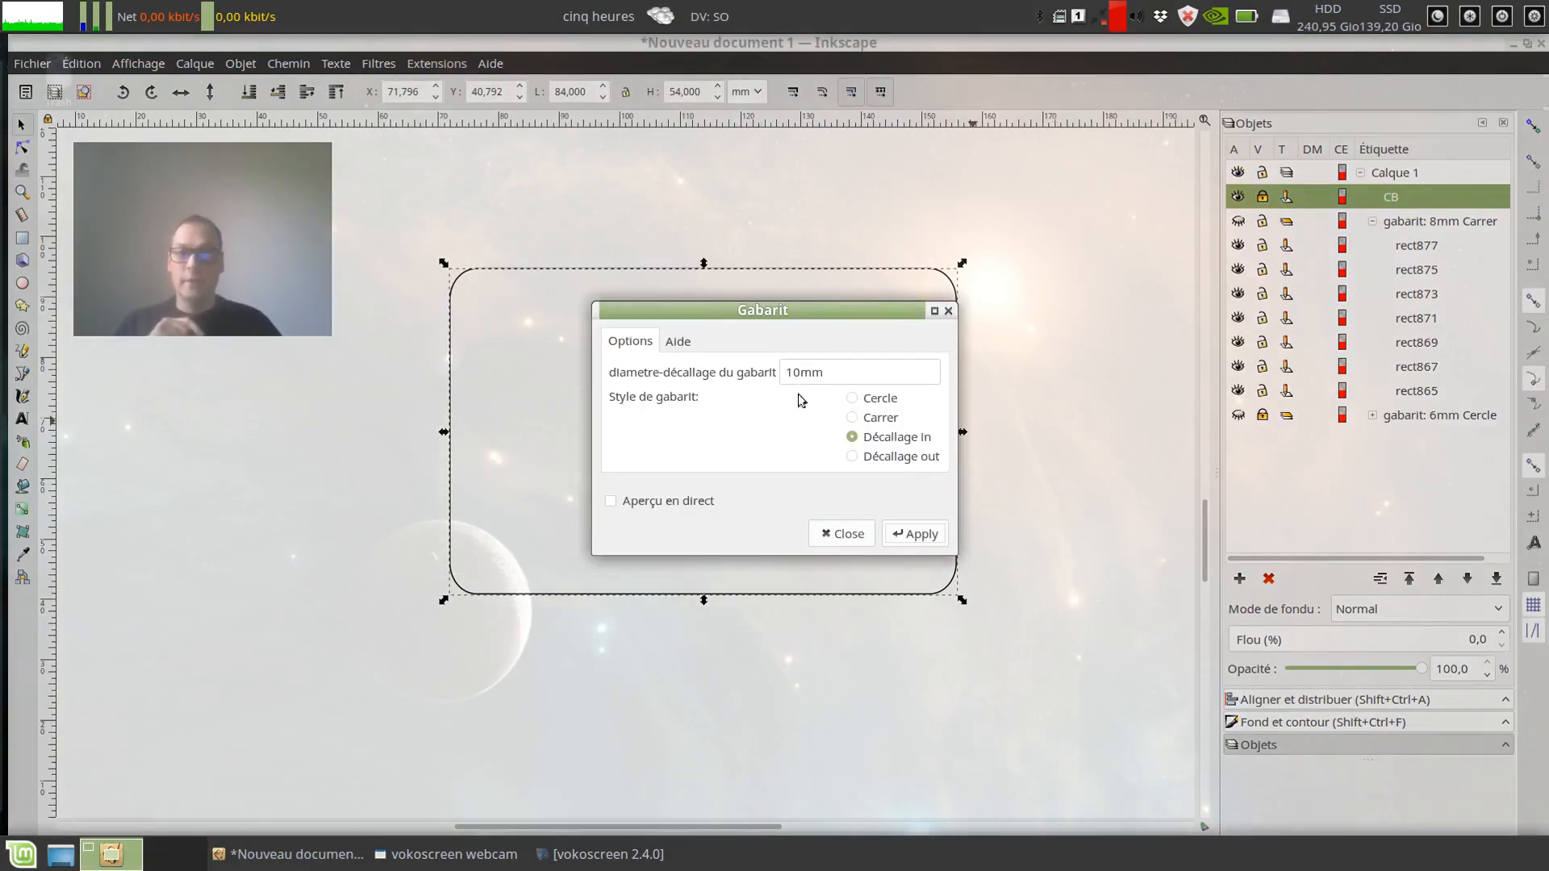
drag(822, 320, 1216, 284)
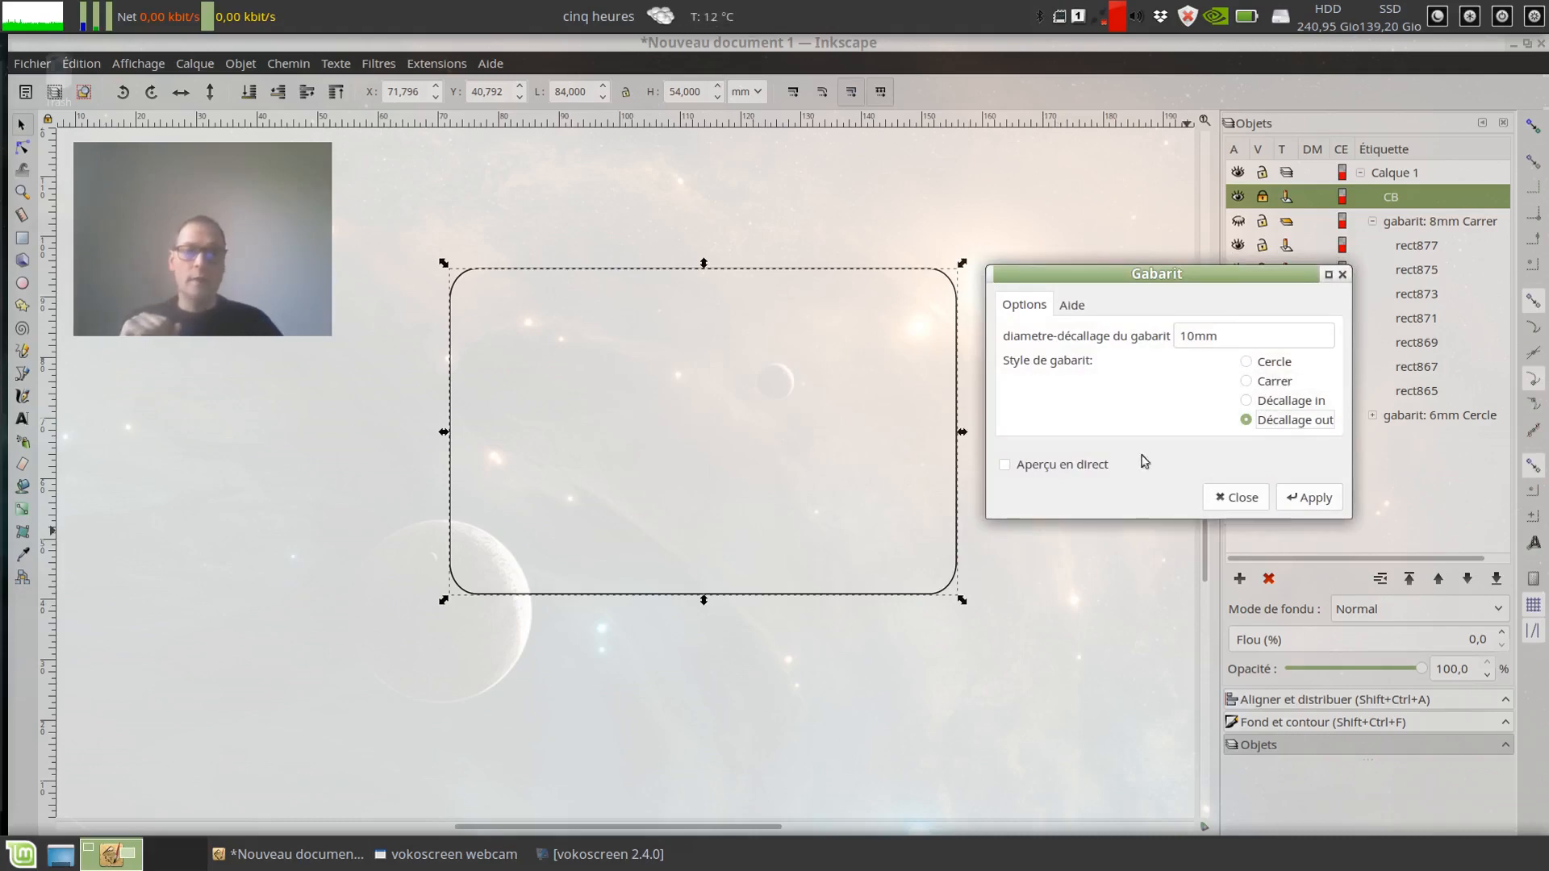
click(1315, 498)
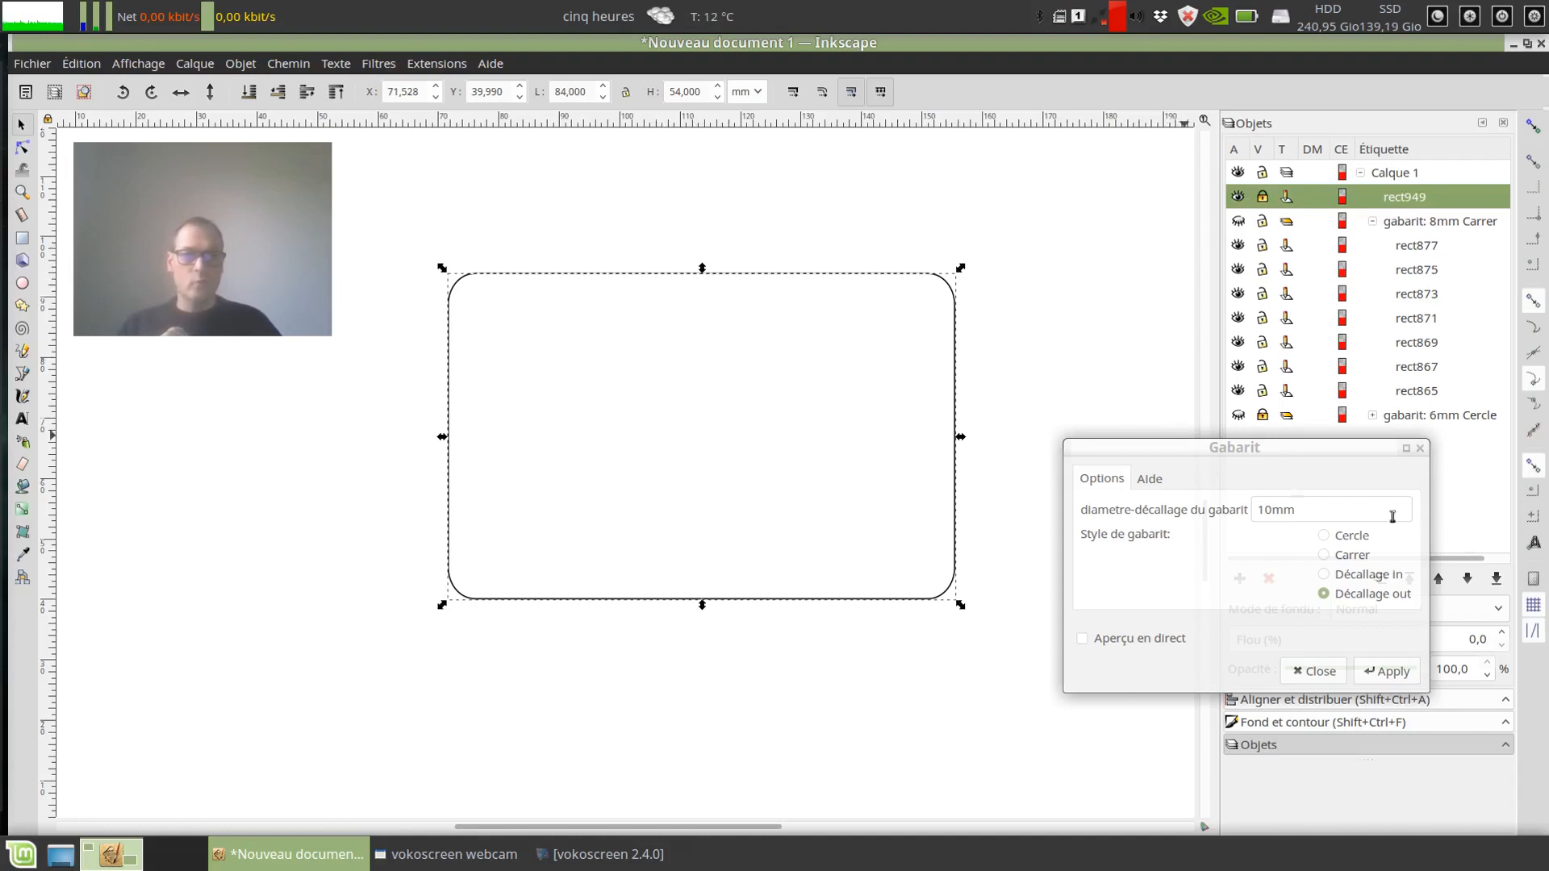
click(1386, 671)
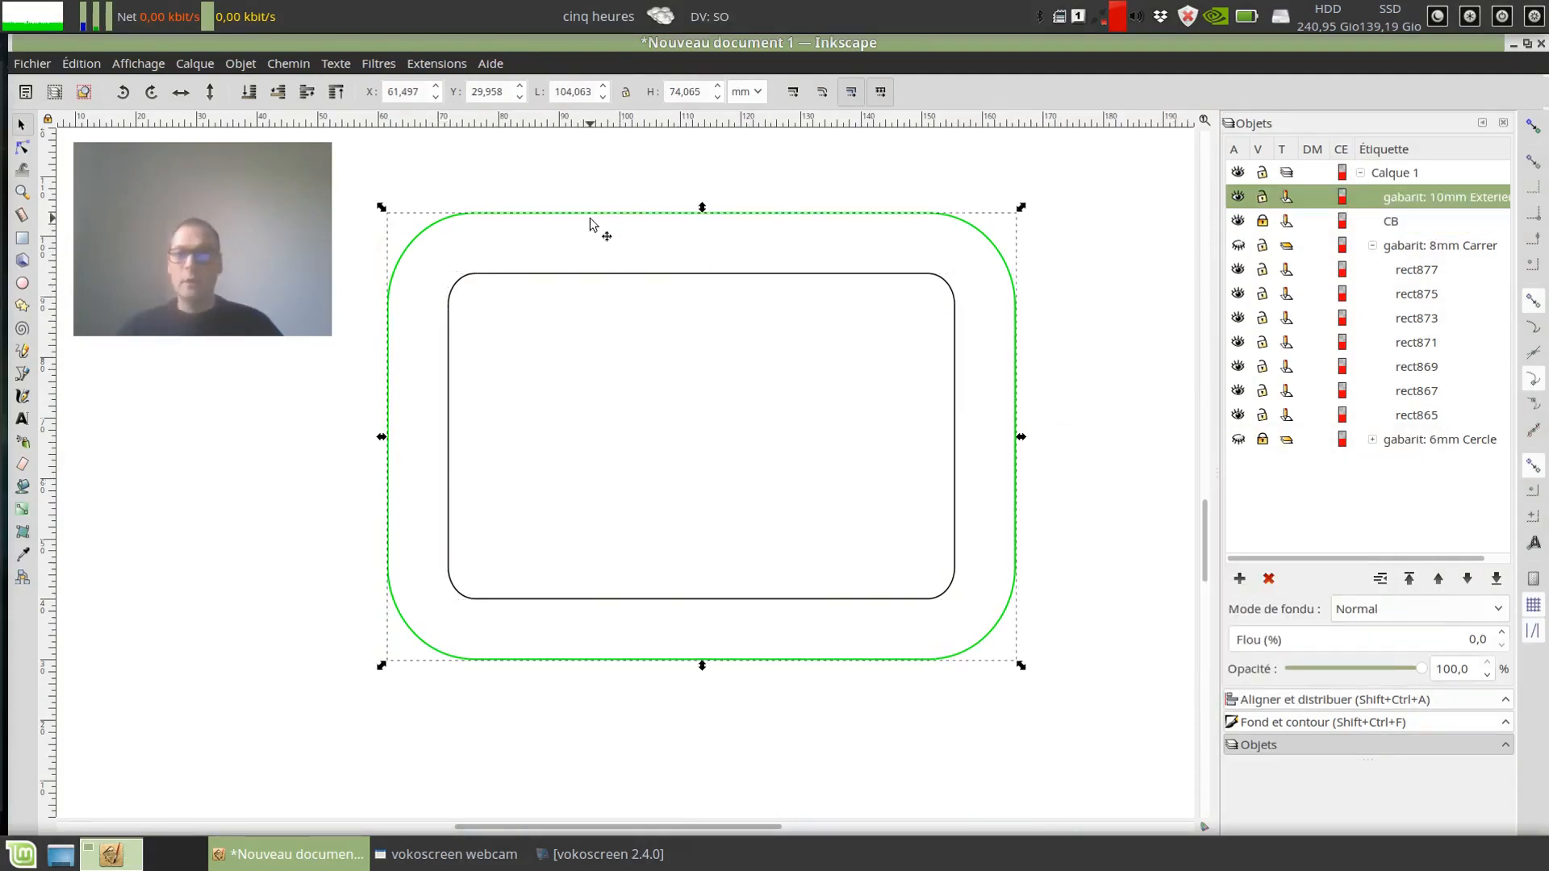
Step: Convert the green 10 mm outer offset template to an editable path
click(590, 218)
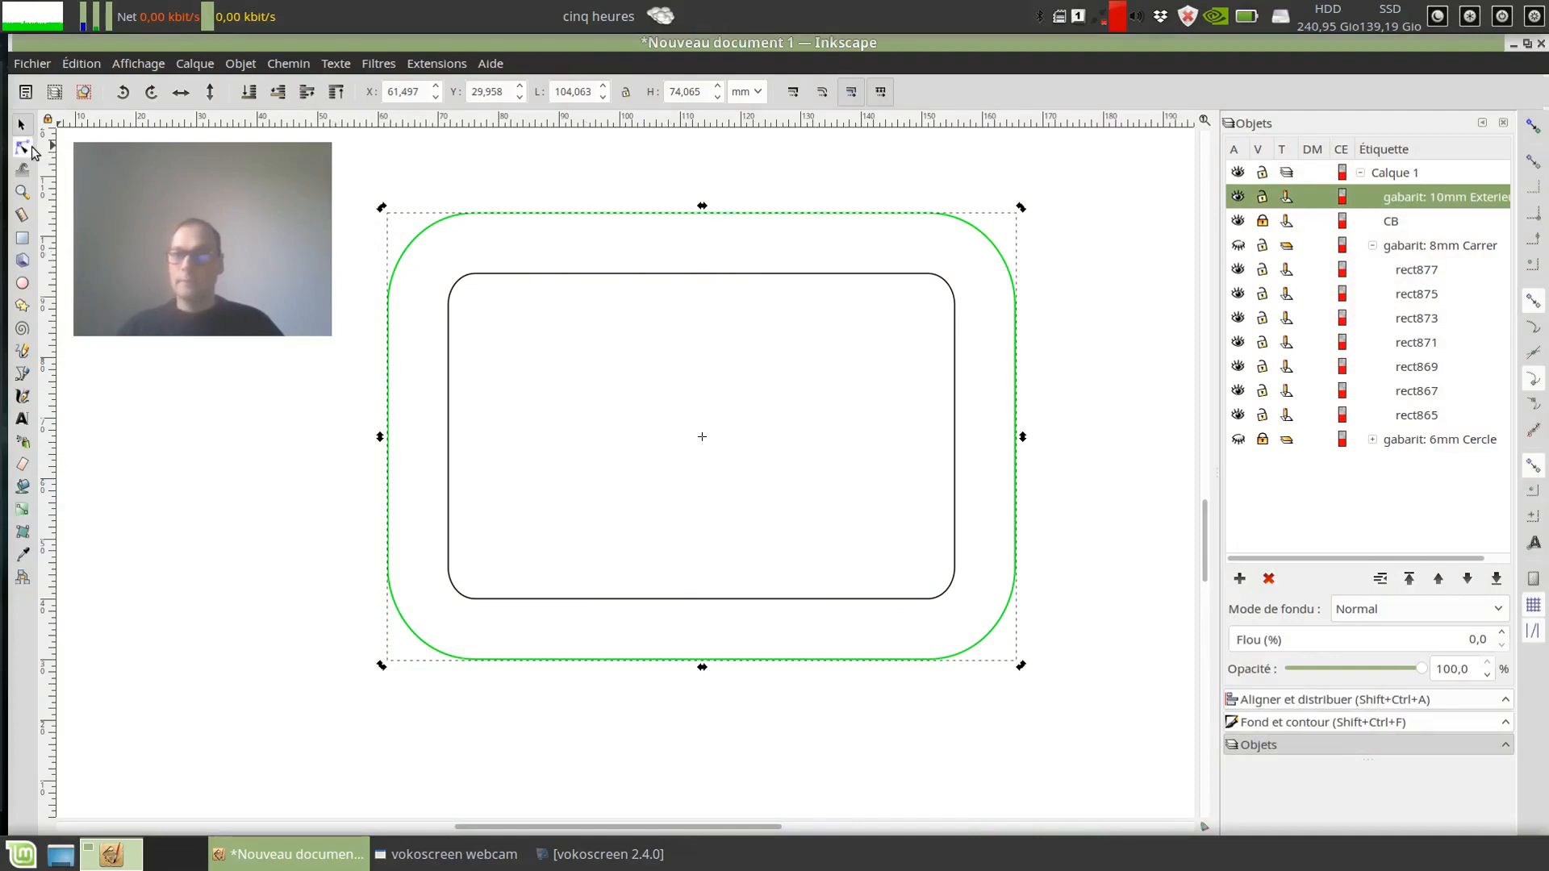
click(24, 148)
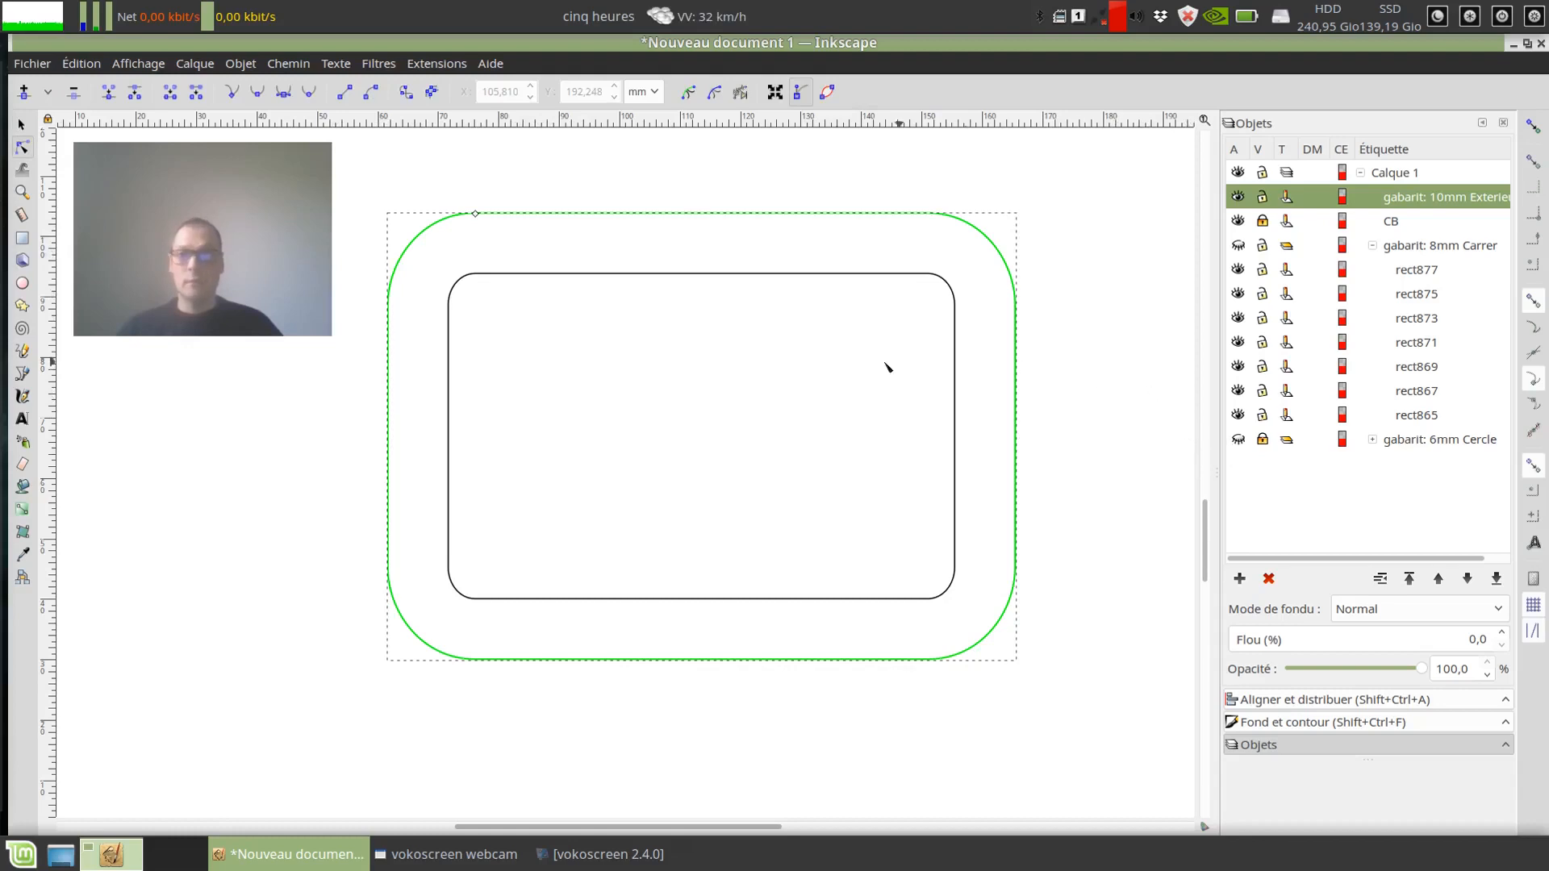
click(327, 68)
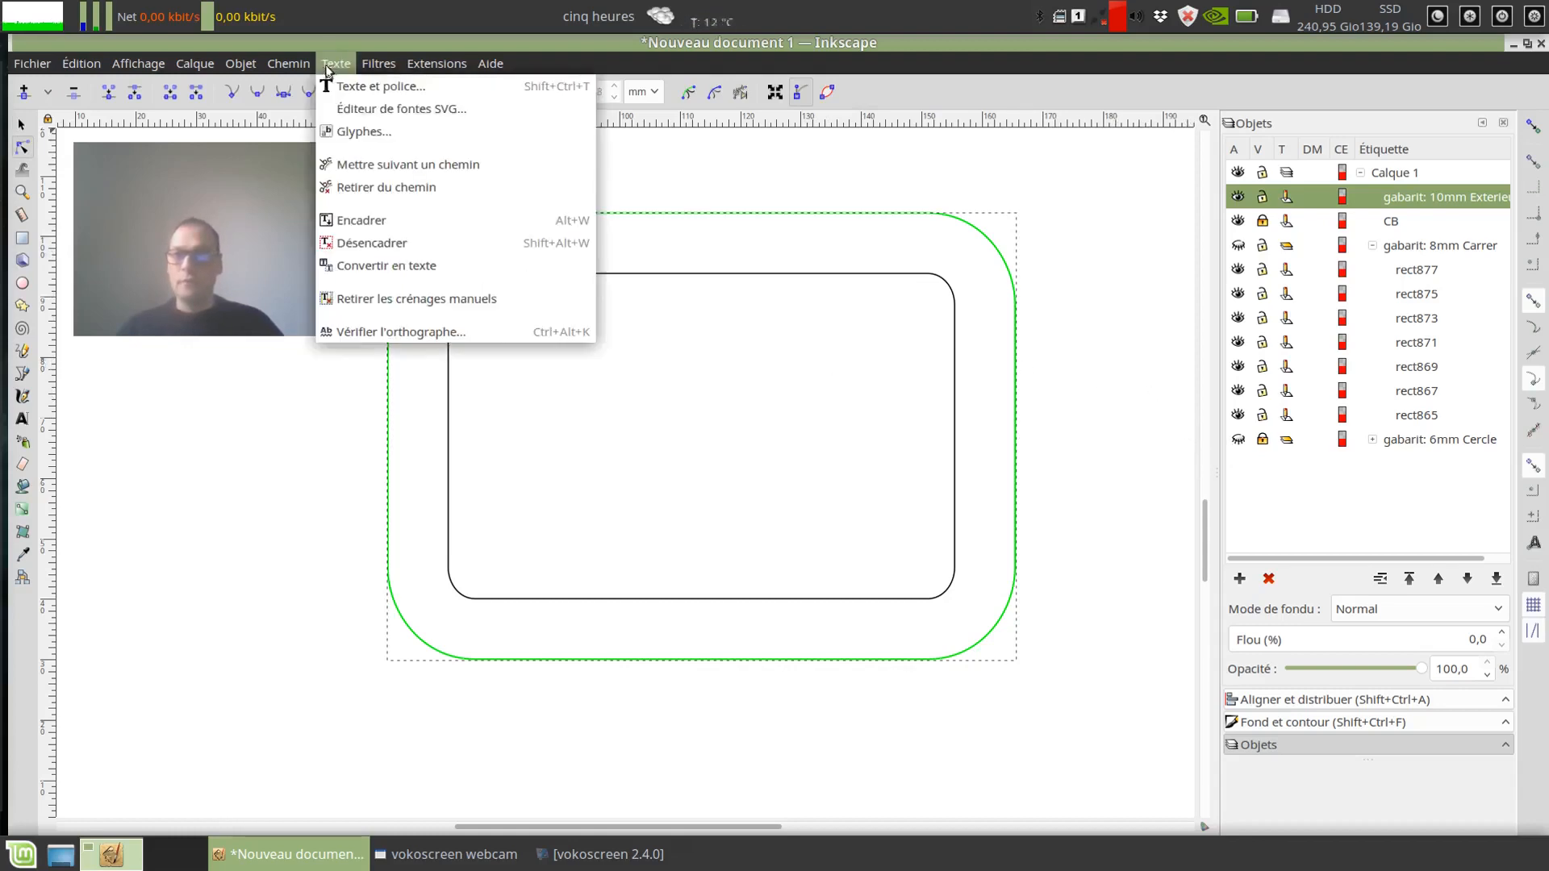
mouse_move(288, 63)
click(306, 87)
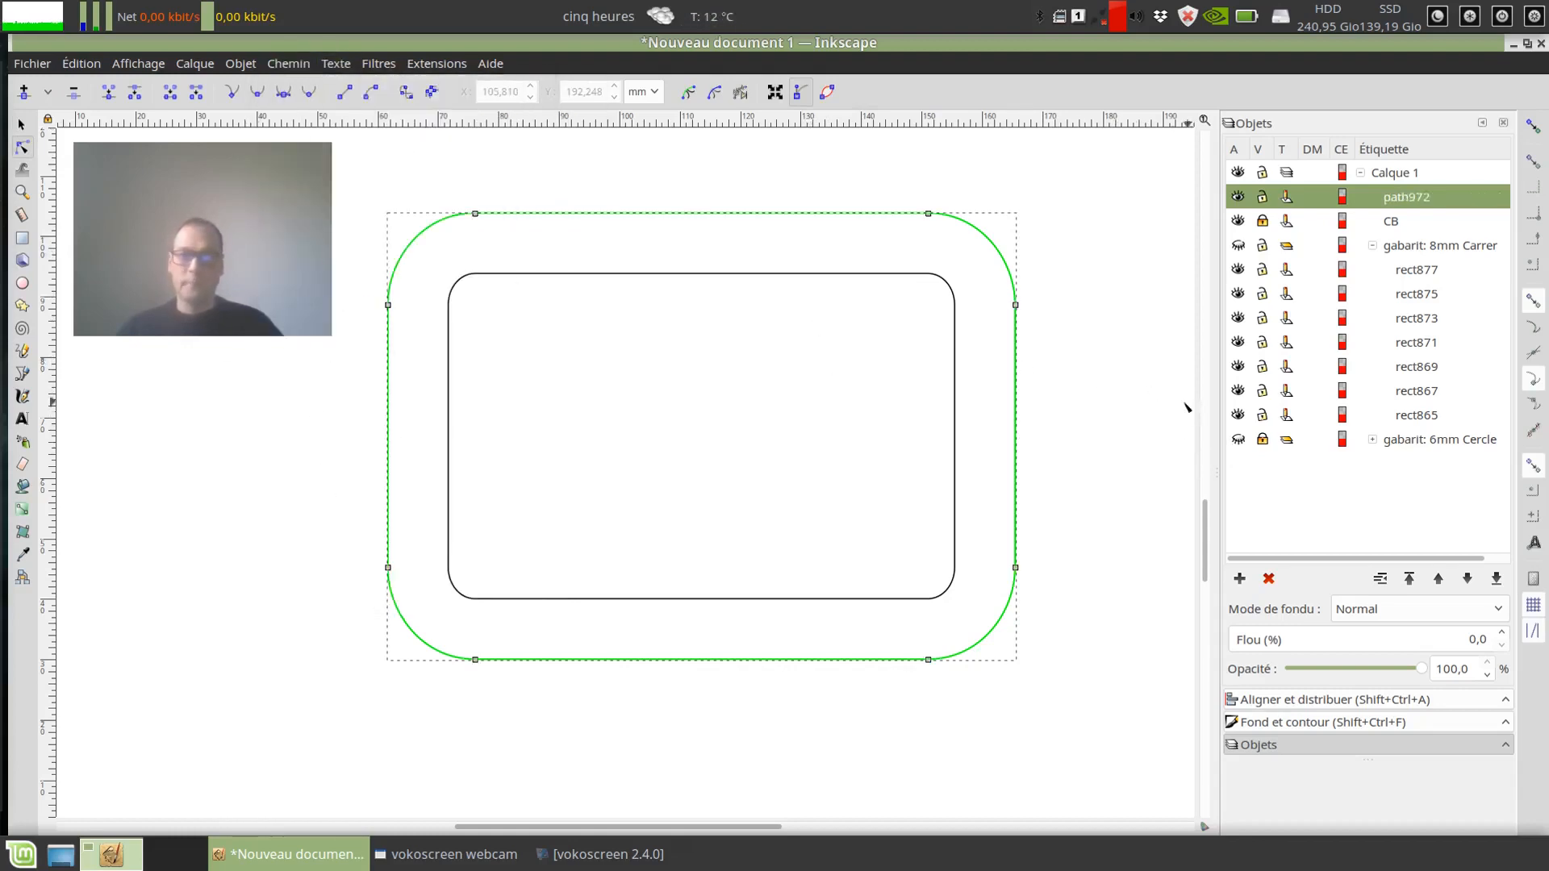
Step: Lower the outer path's two upper nodes to about Y 94.9 mm, just above the CB rectangle's upper edge
drag(360, 183, 1112, 232)
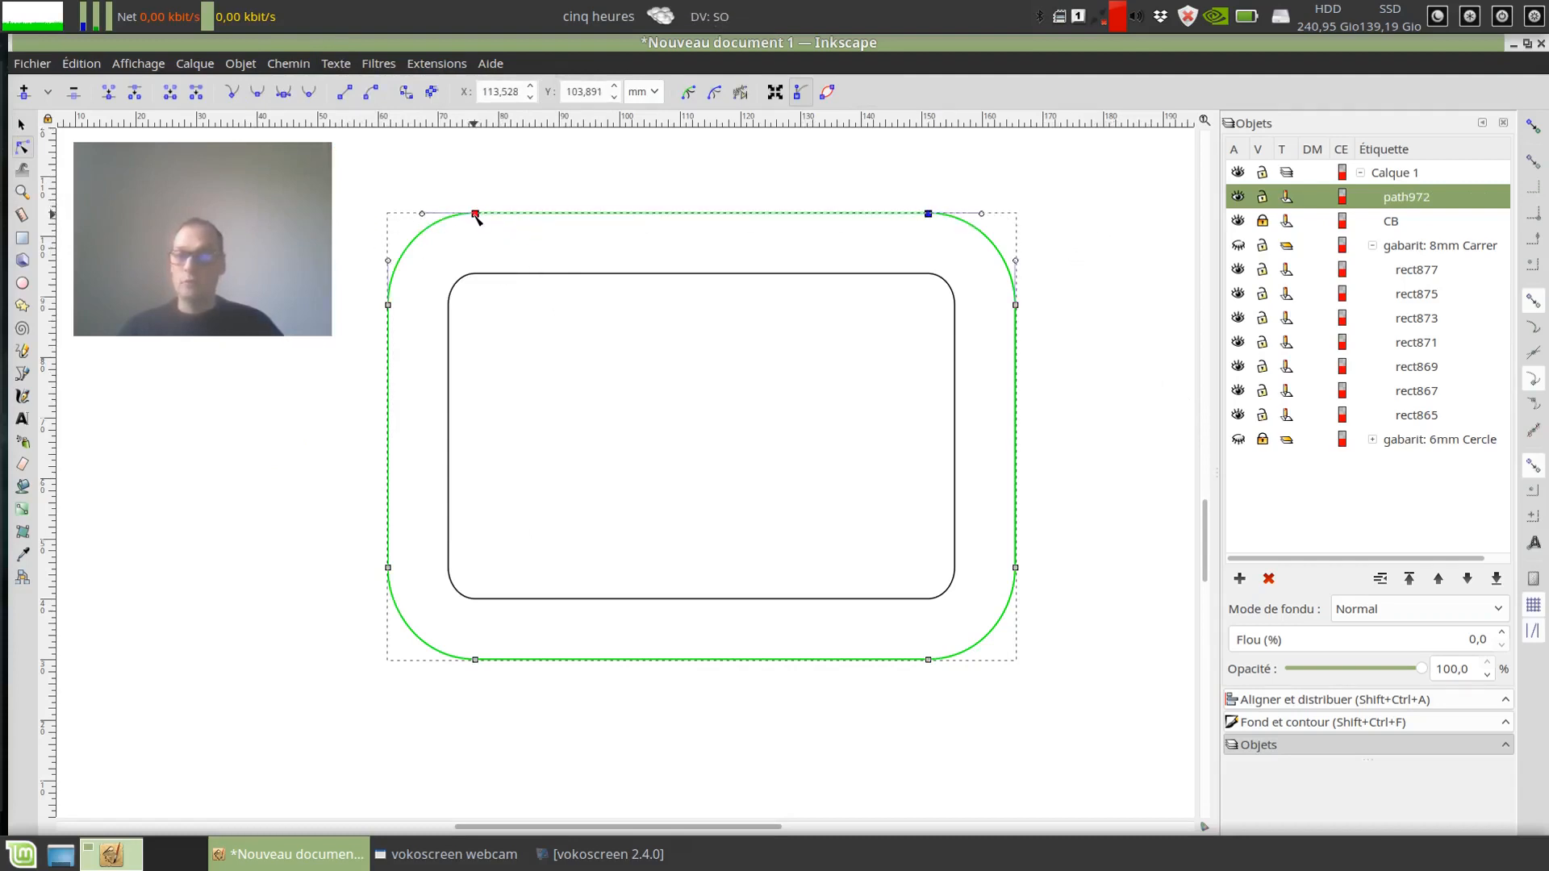
drag(477, 217, 492, 274)
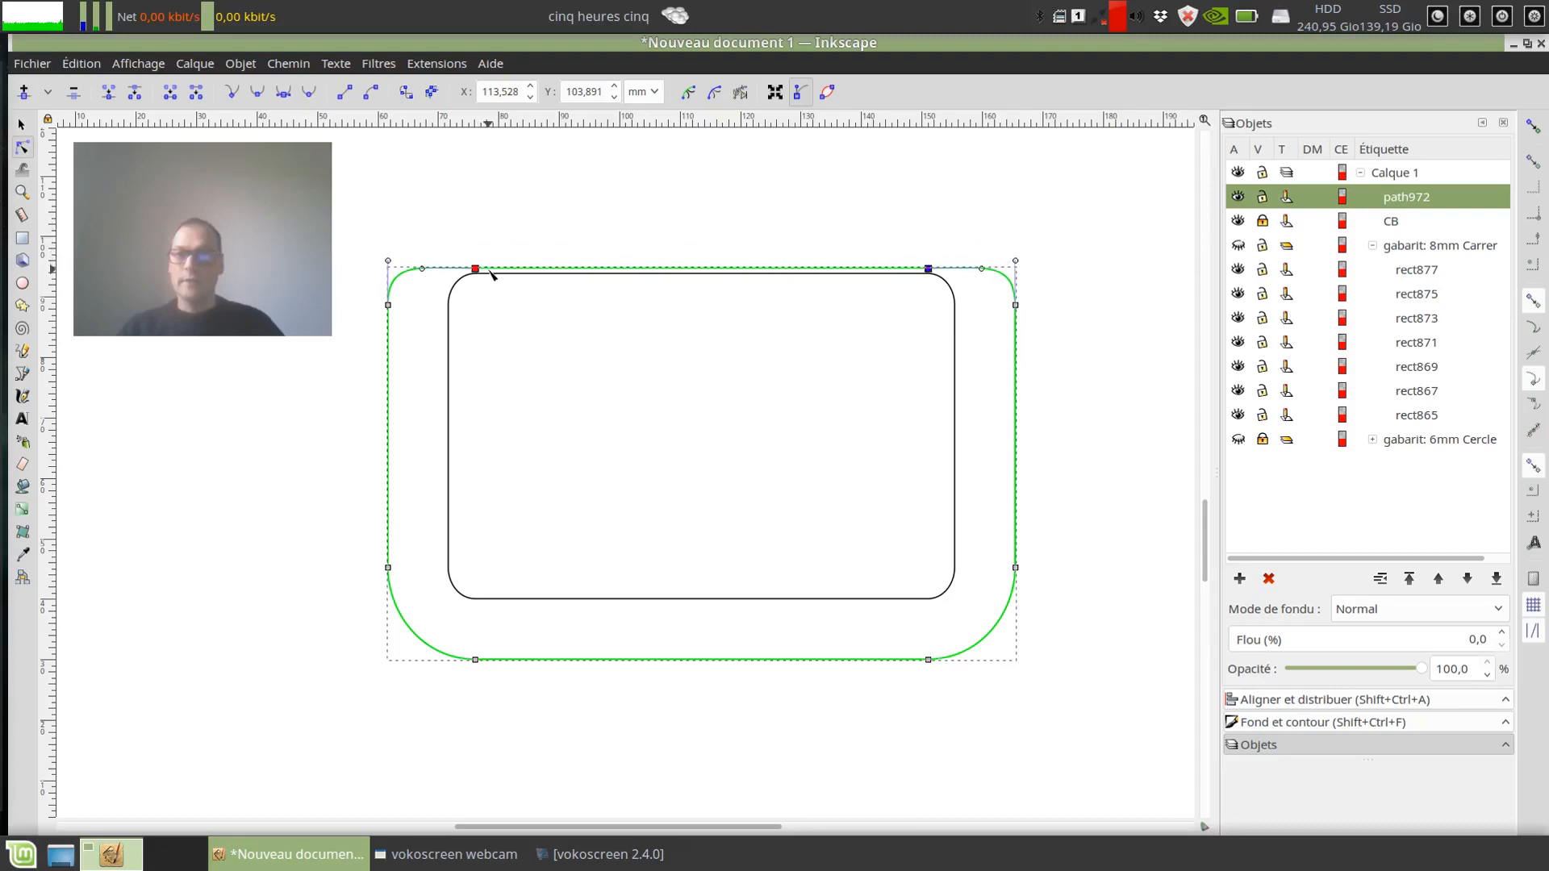
click(493, 238)
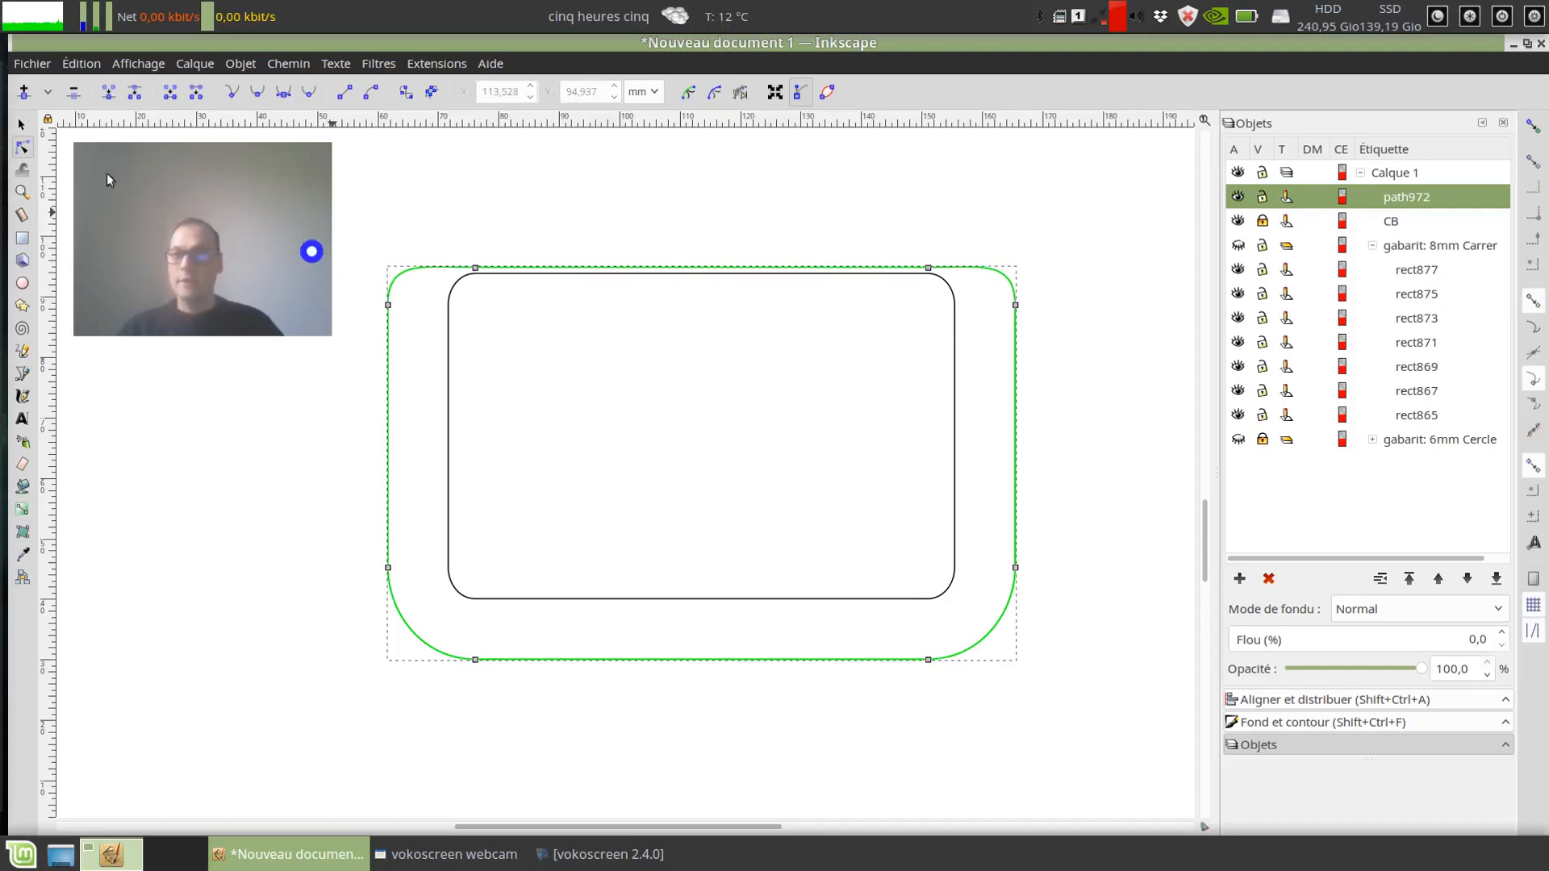
click(22, 124)
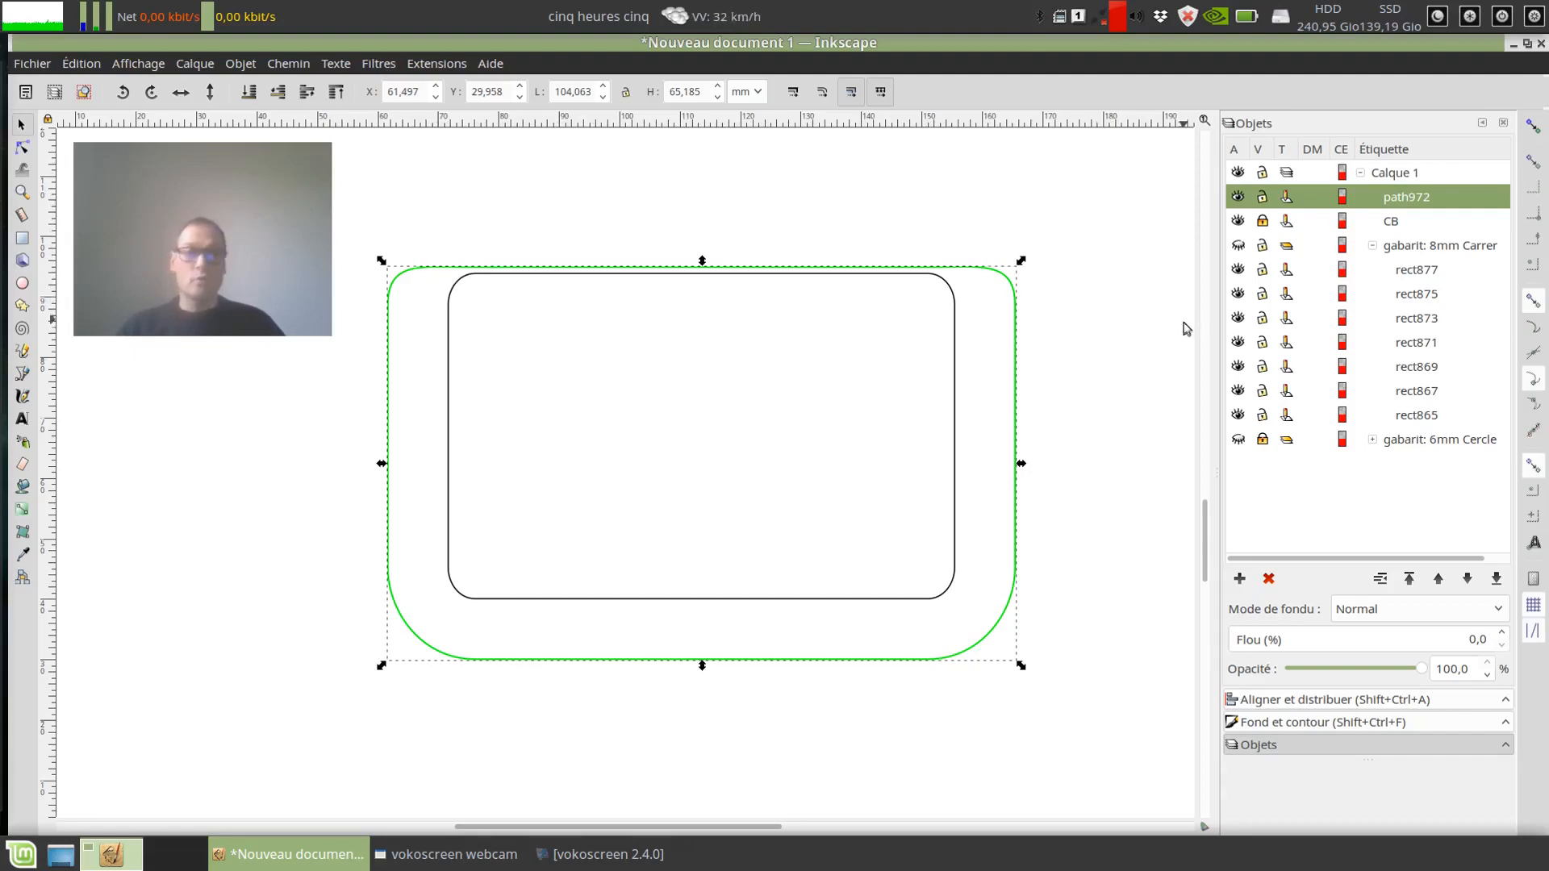
Step: Change the outer path's stroke colour from green to black (000000ff) and deselect it
click(1283, 722)
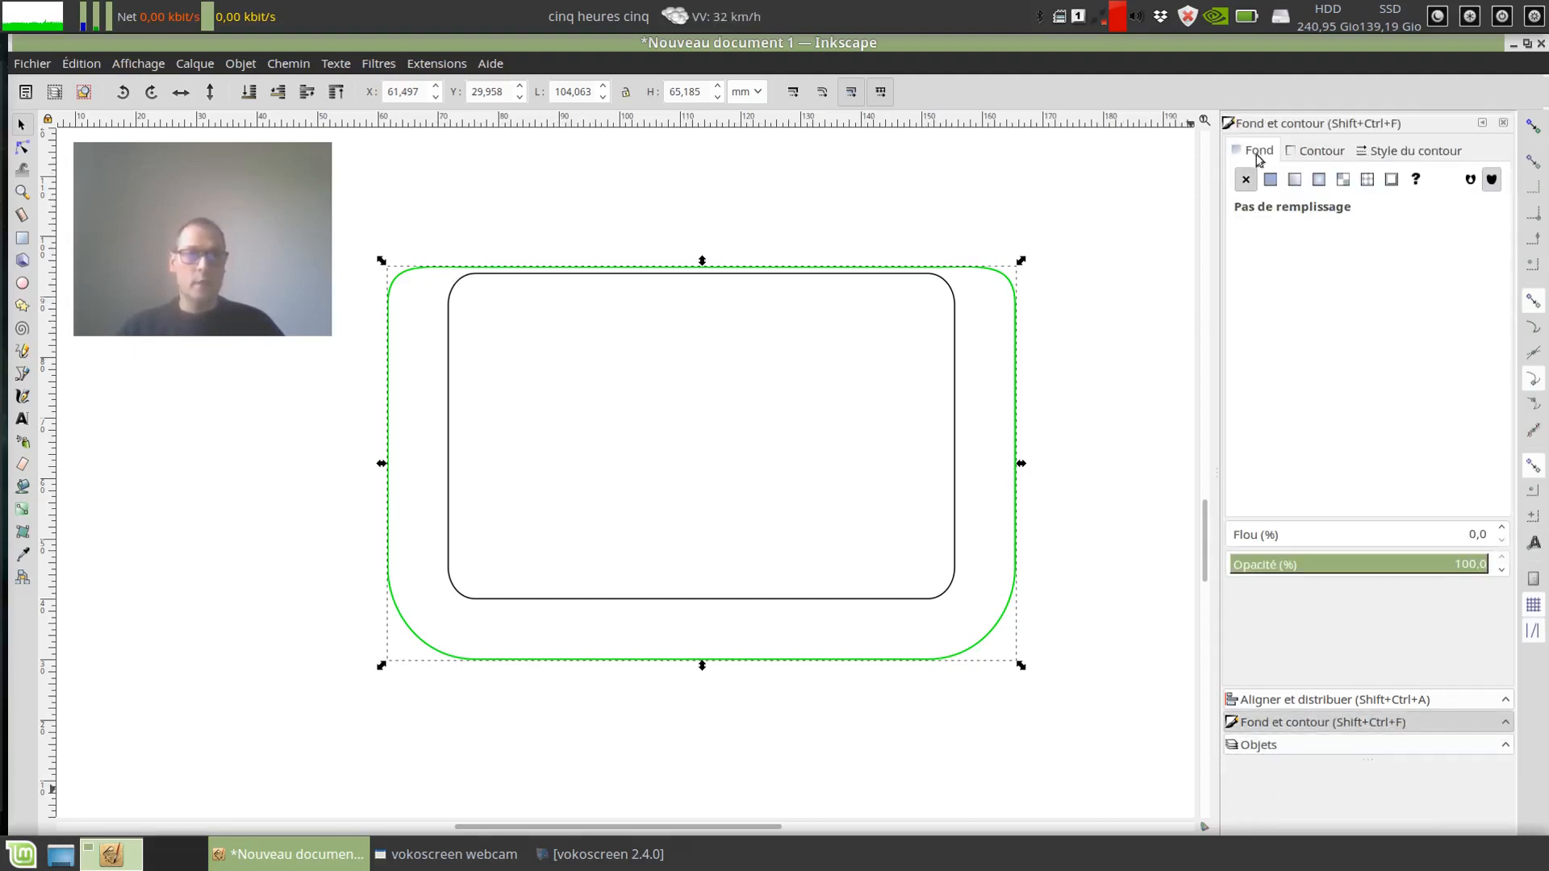
click(1294, 150)
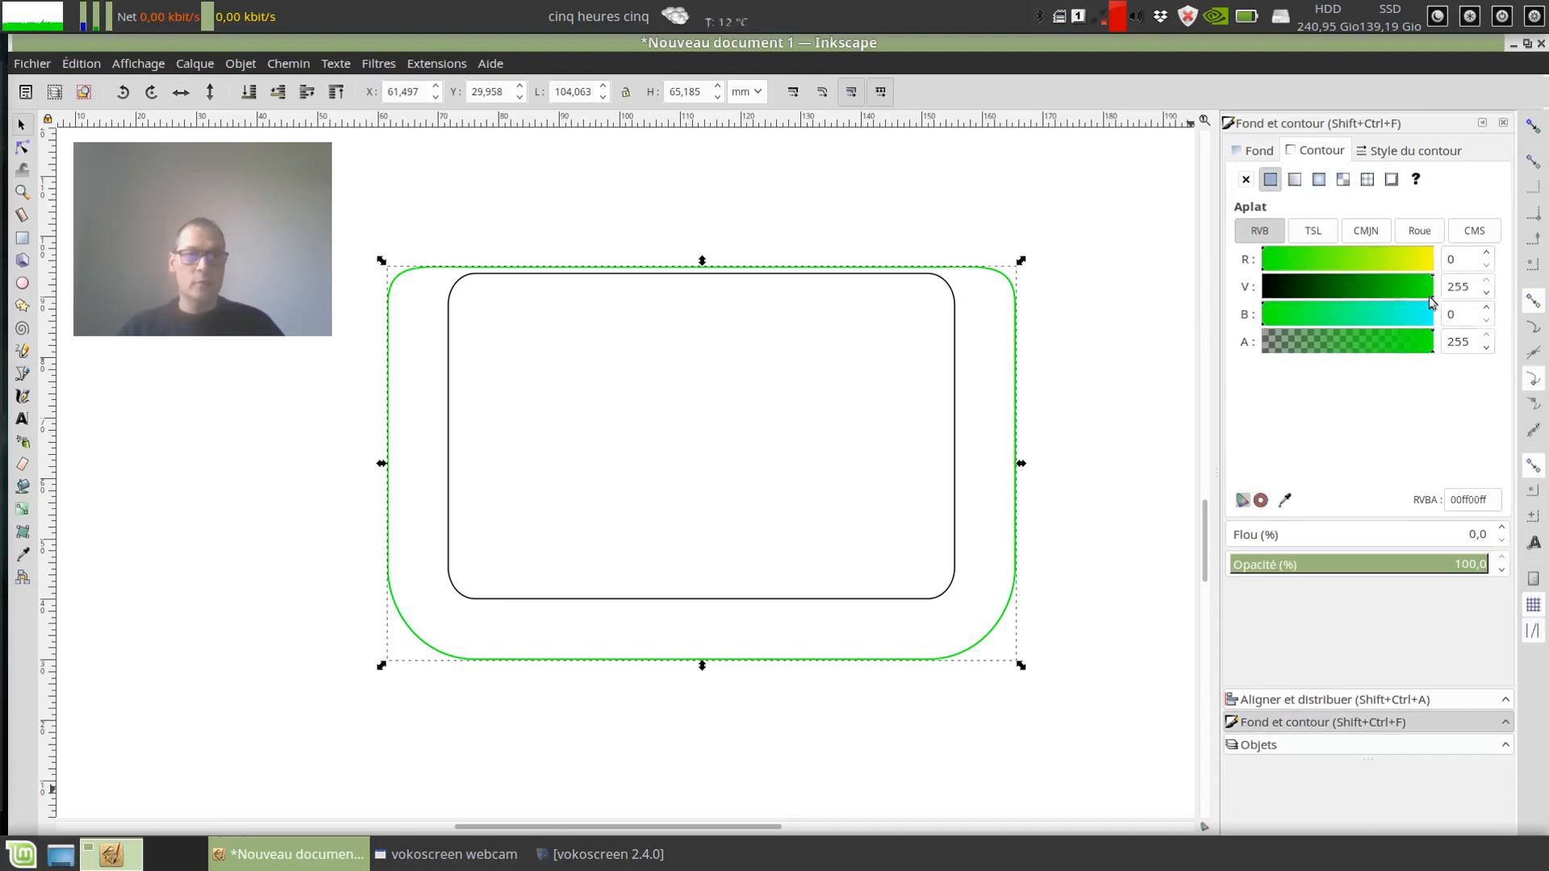
drag(1431, 301, 1031, 540)
click(1149, 305)
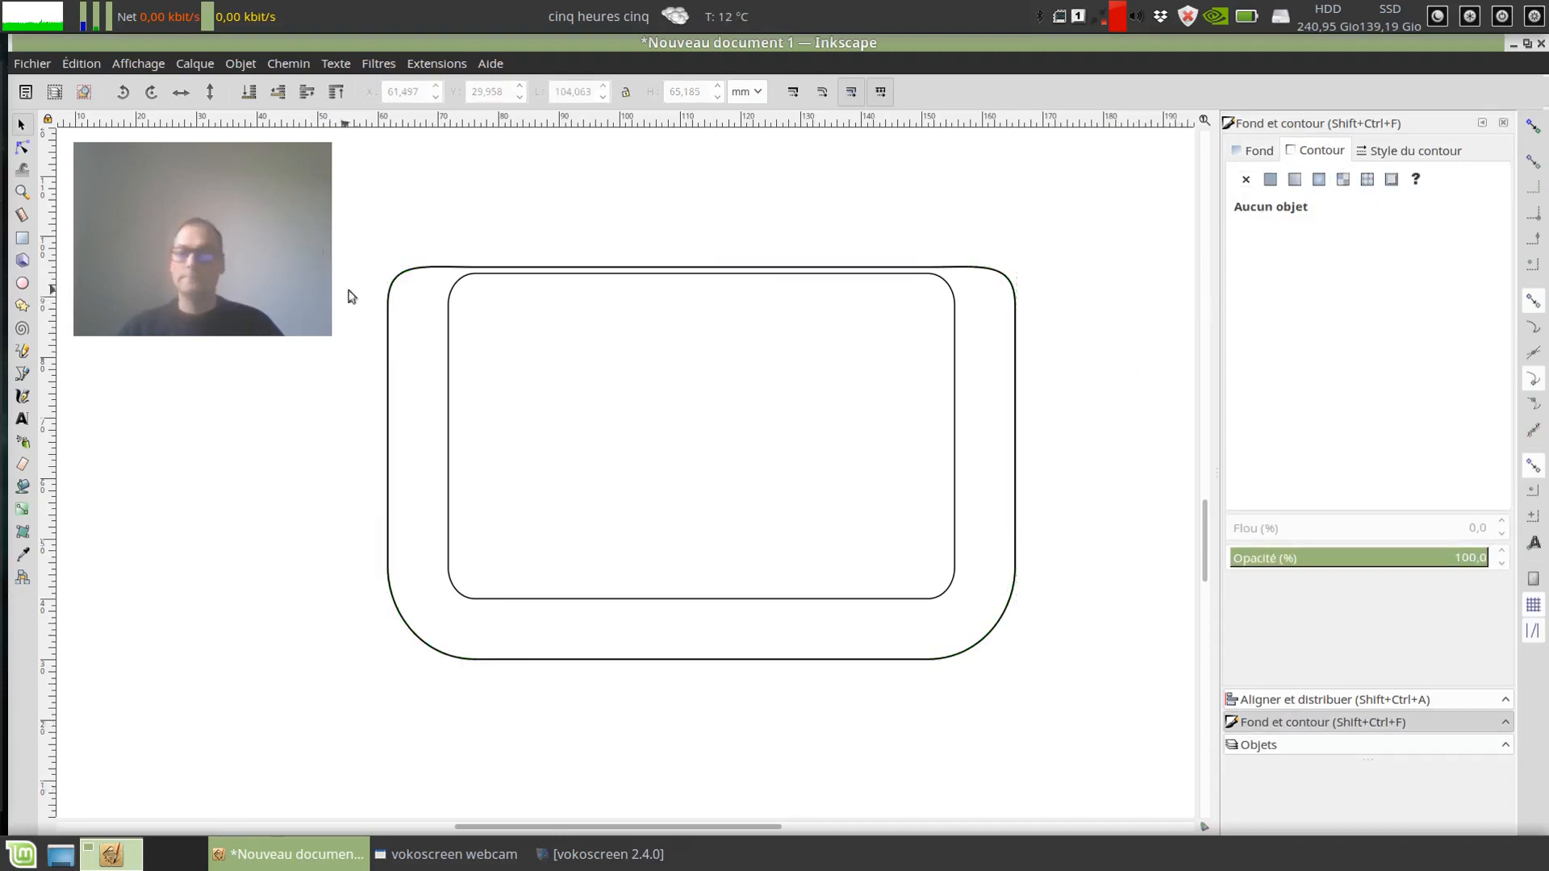
Step: Lower the outer path's two upper nodes to about Y 90.5 mm, below the CB rectangle's upper edge, and deselect the path
click(408, 282)
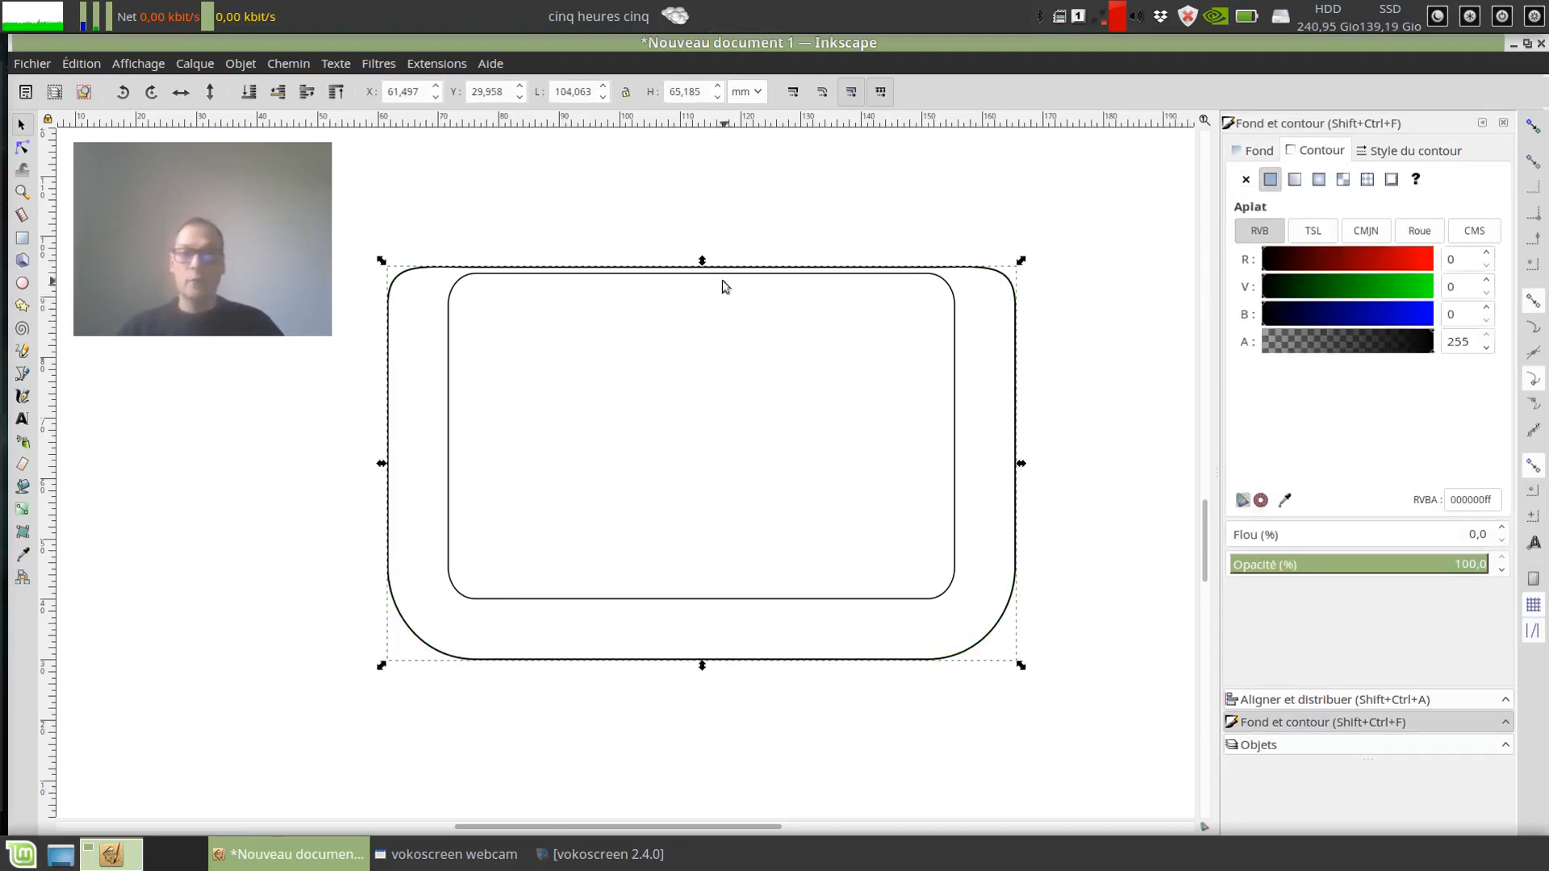
key(n)
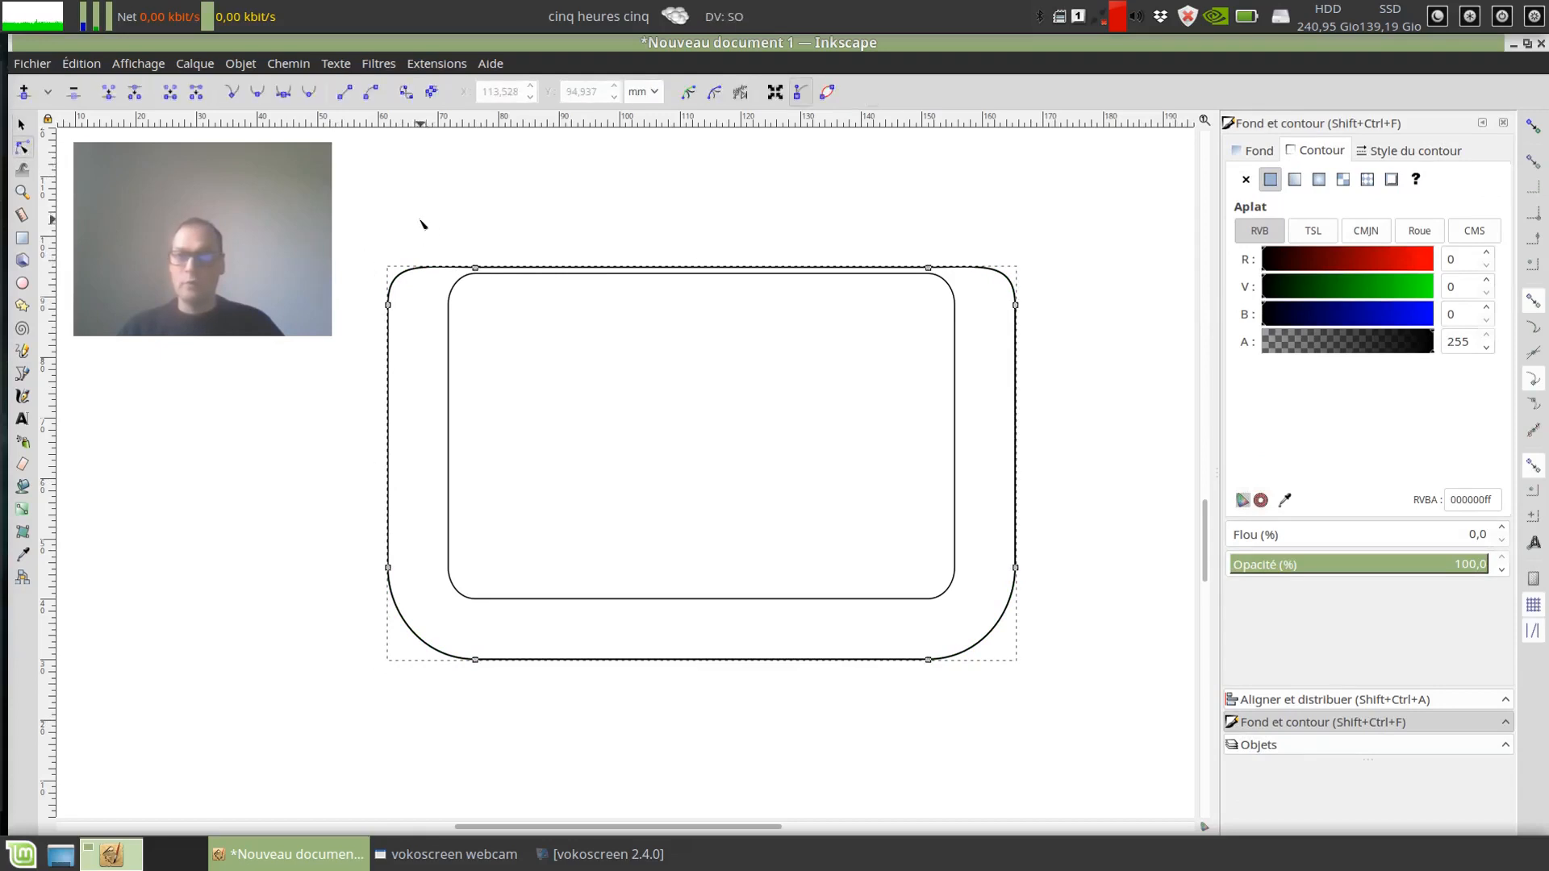
drag(433, 225, 813, 287)
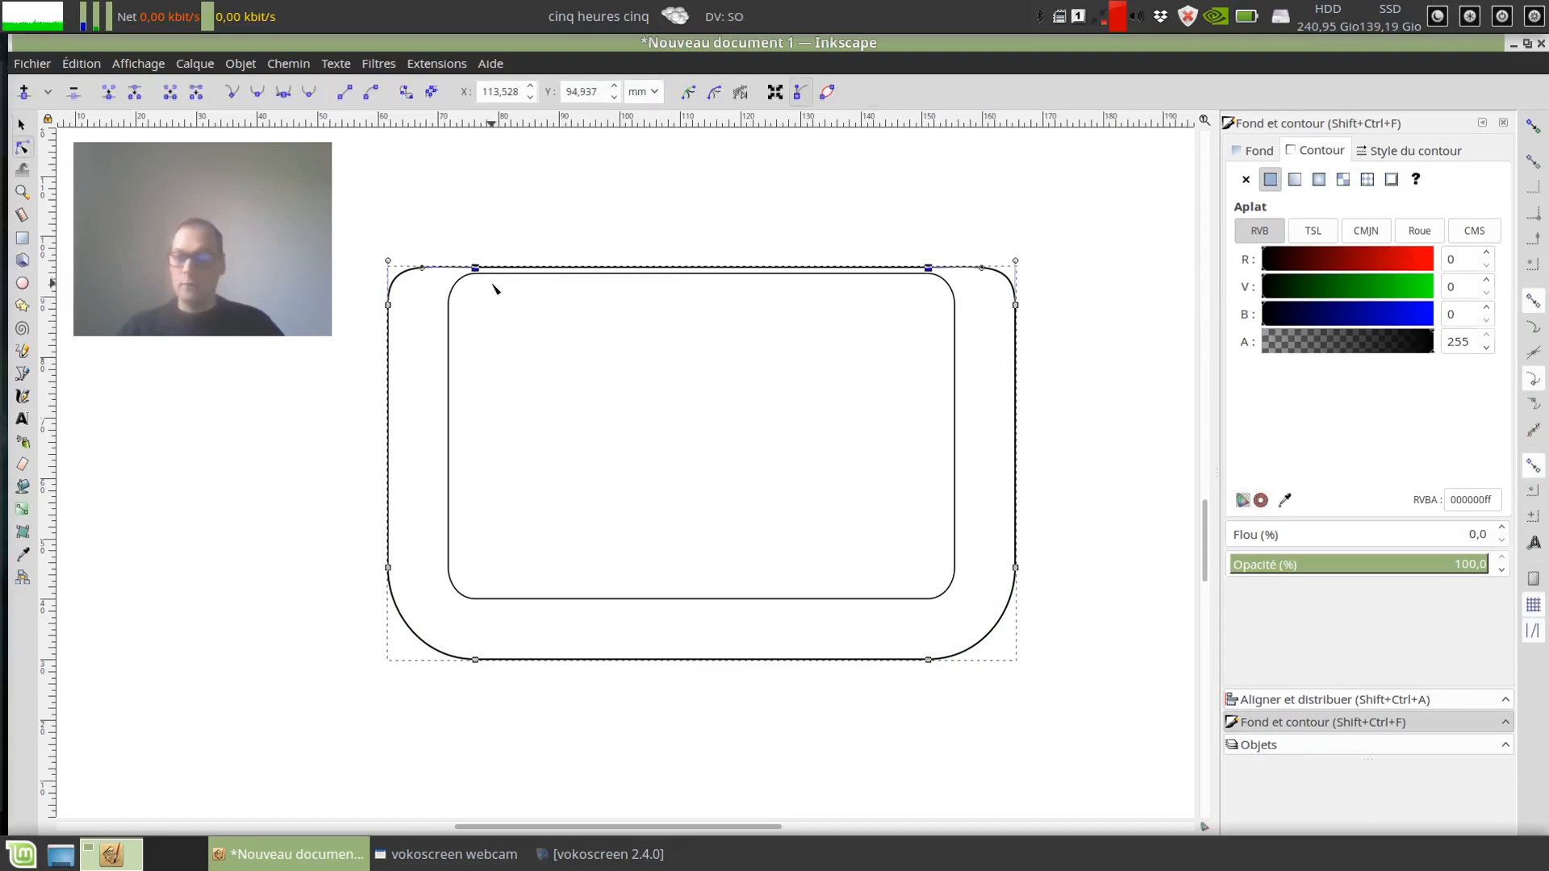
drag(477, 272, 478, 296)
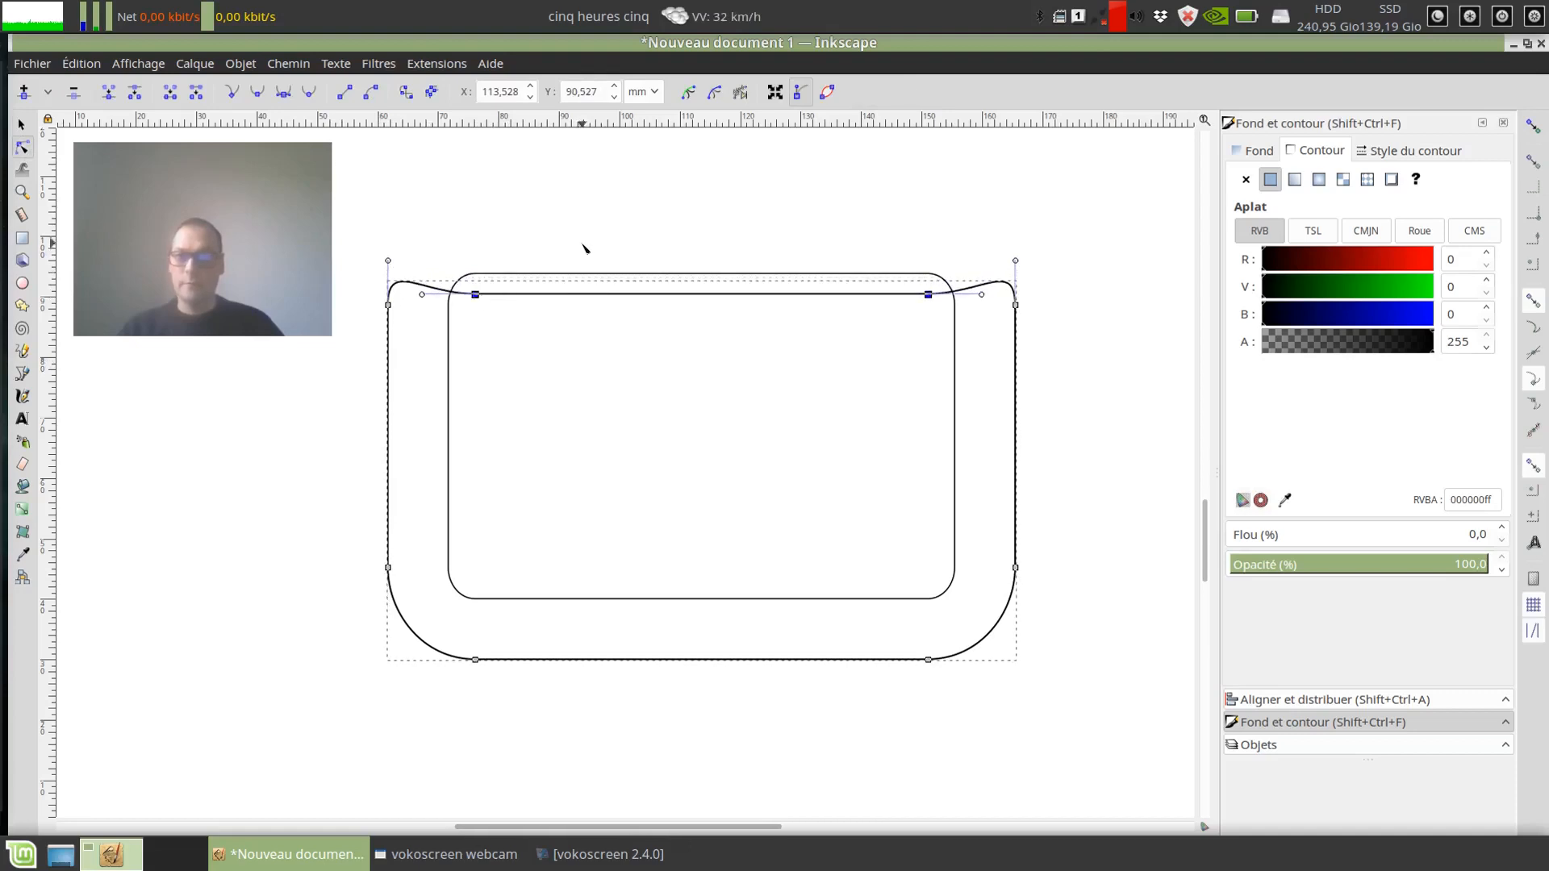
click(619, 201)
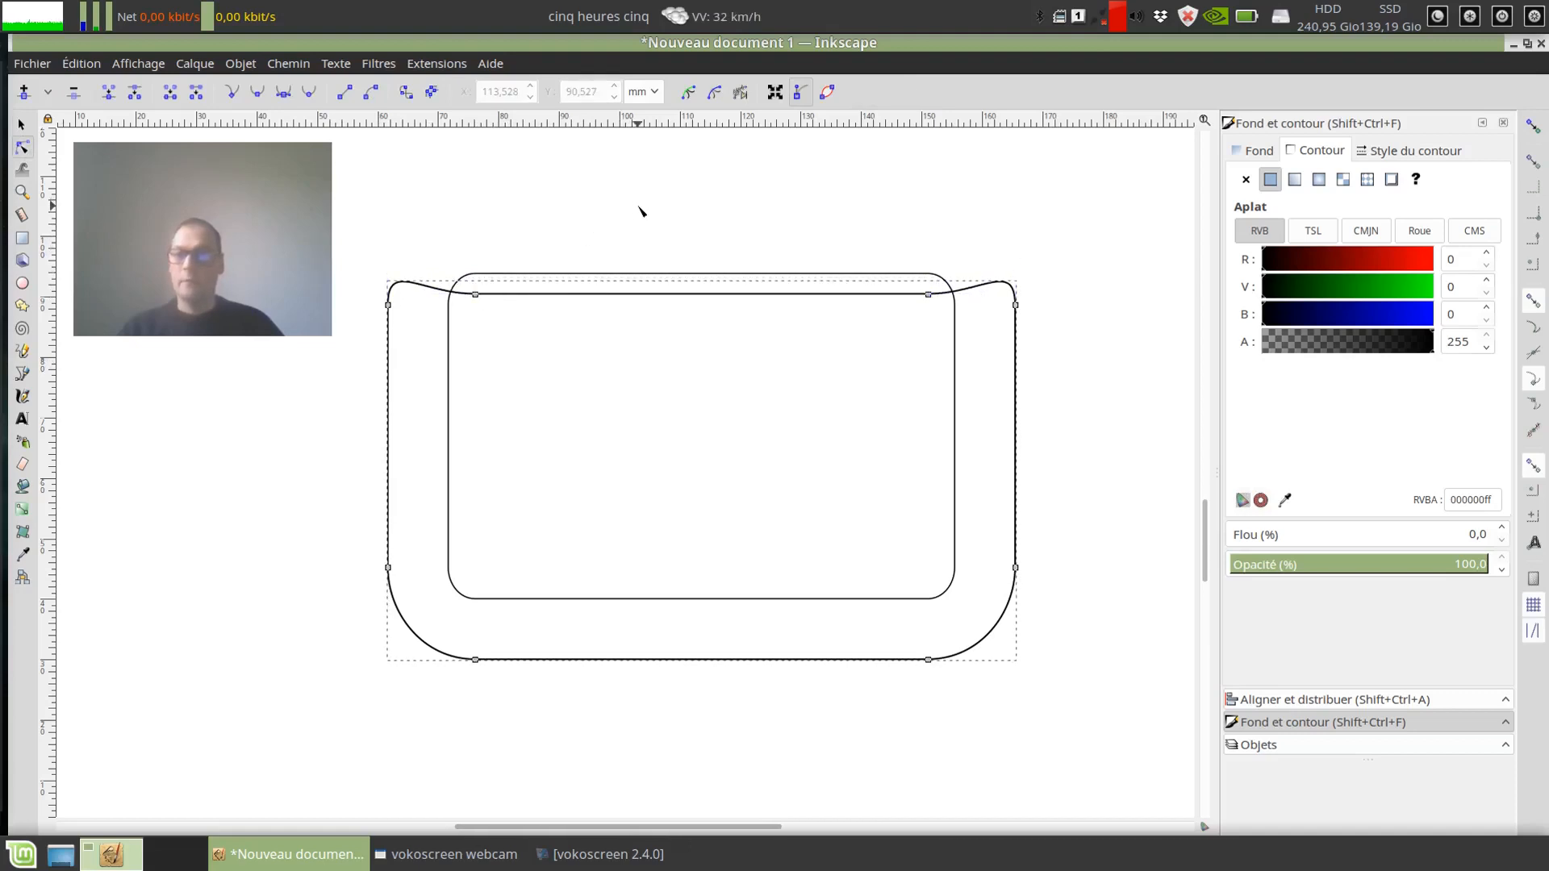
click(21, 123)
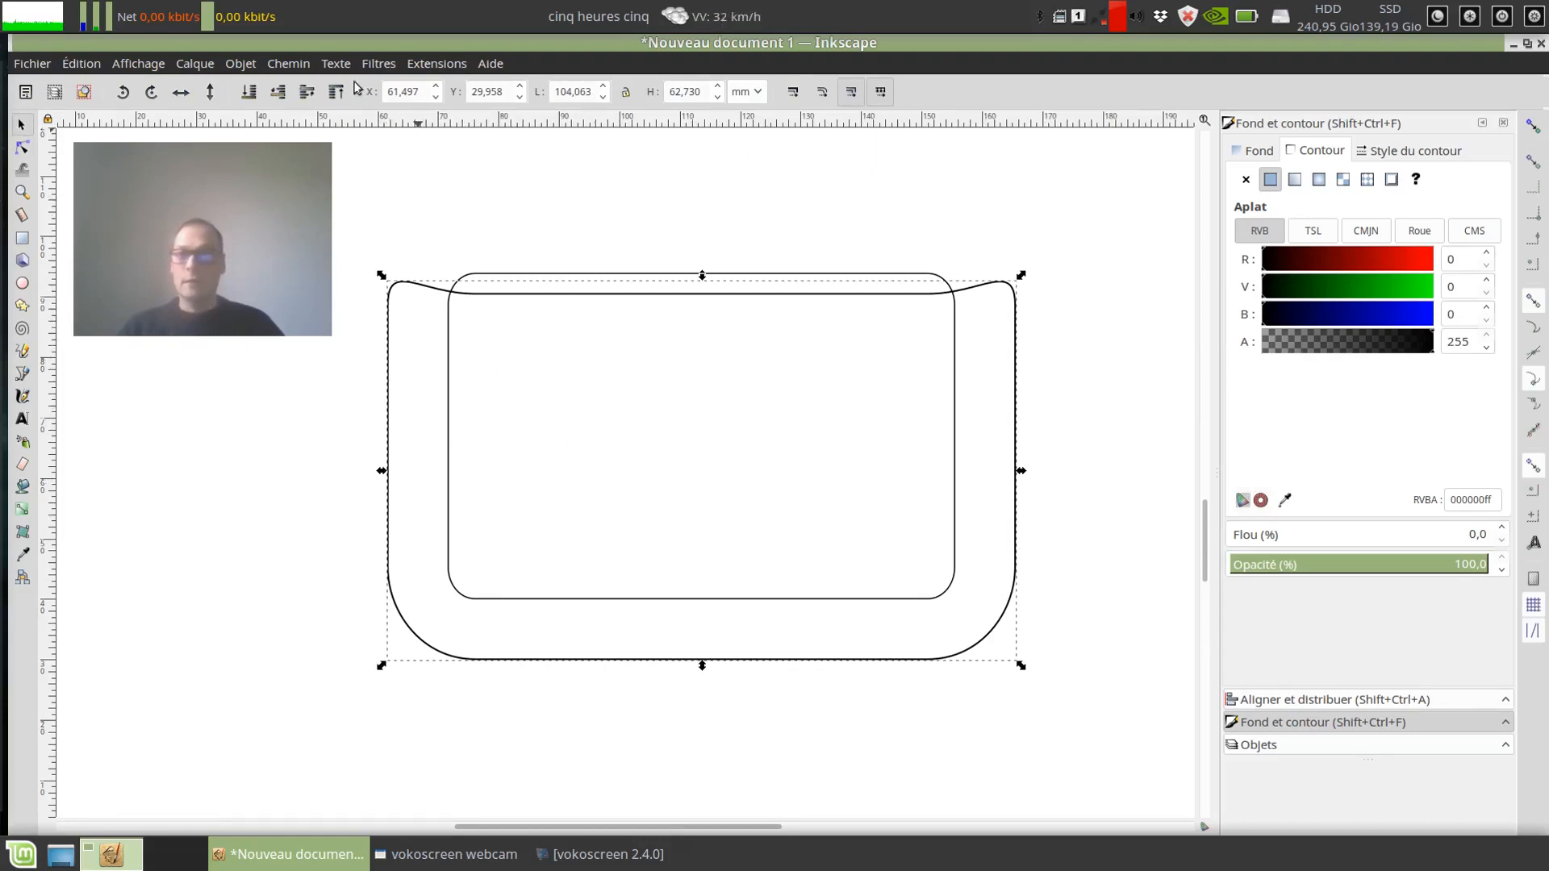
click(23, 147)
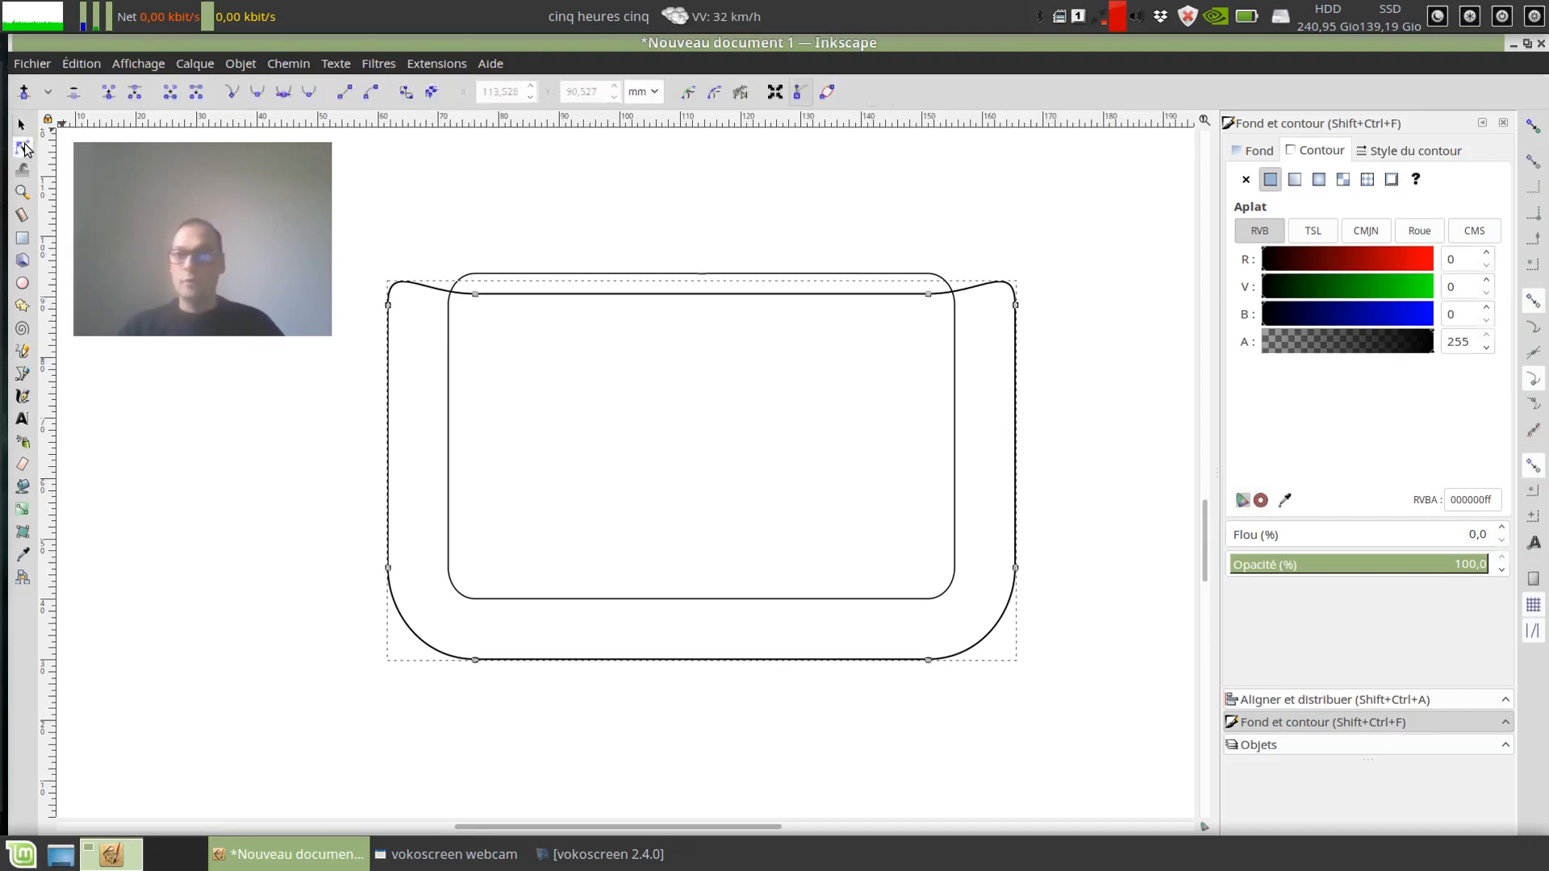
click(614, 193)
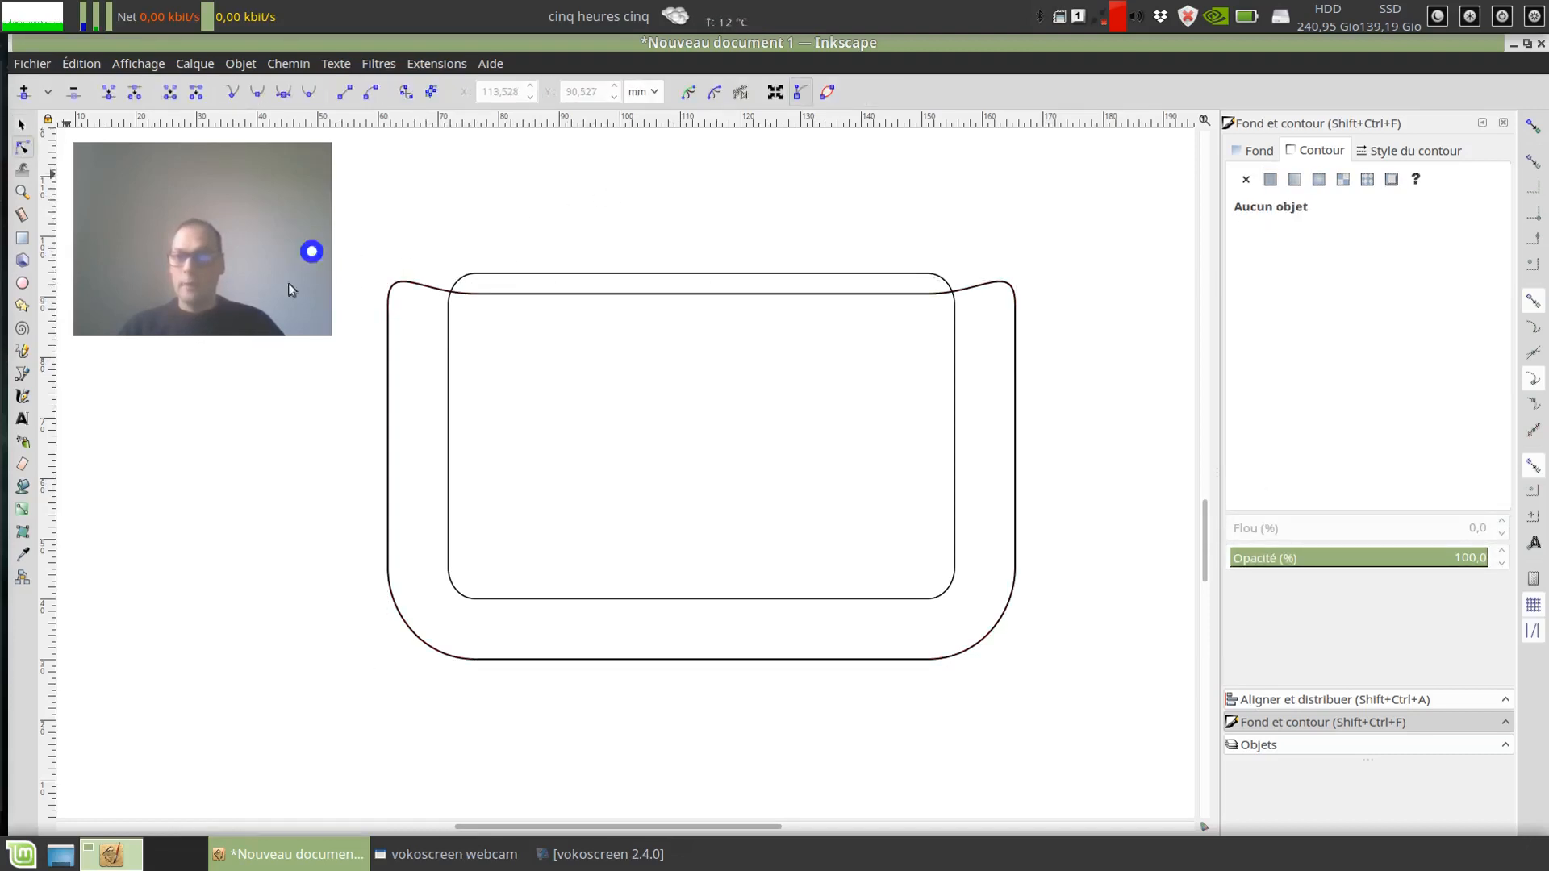
Step: Create a 3 mm inward offset template (Décallage in) of the outer pocket path with the Gabarit extension
click(417, 288)
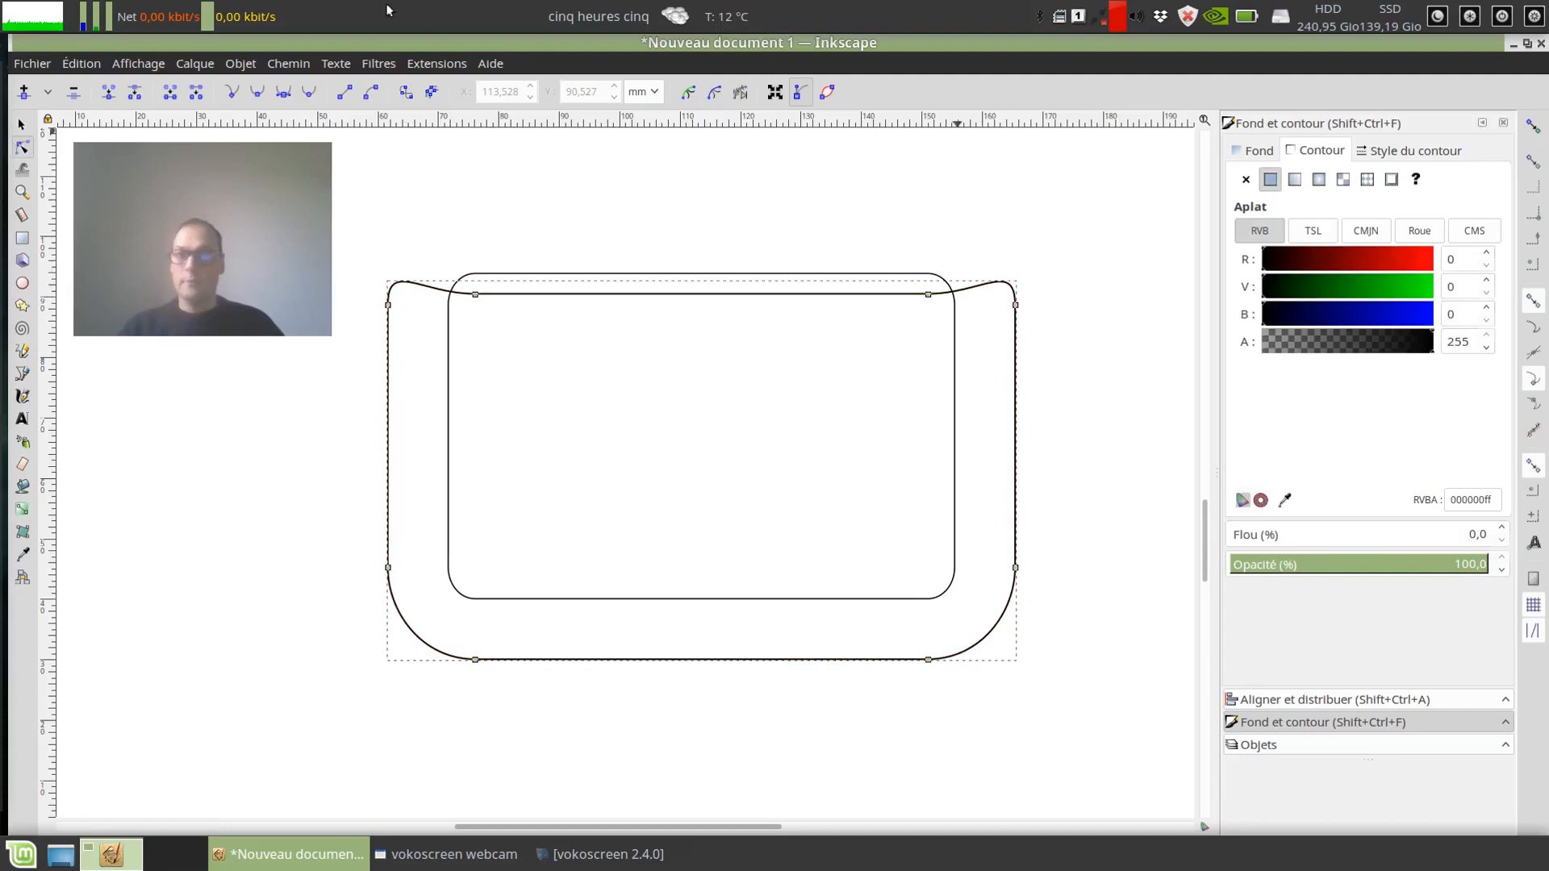
click(440, 64)
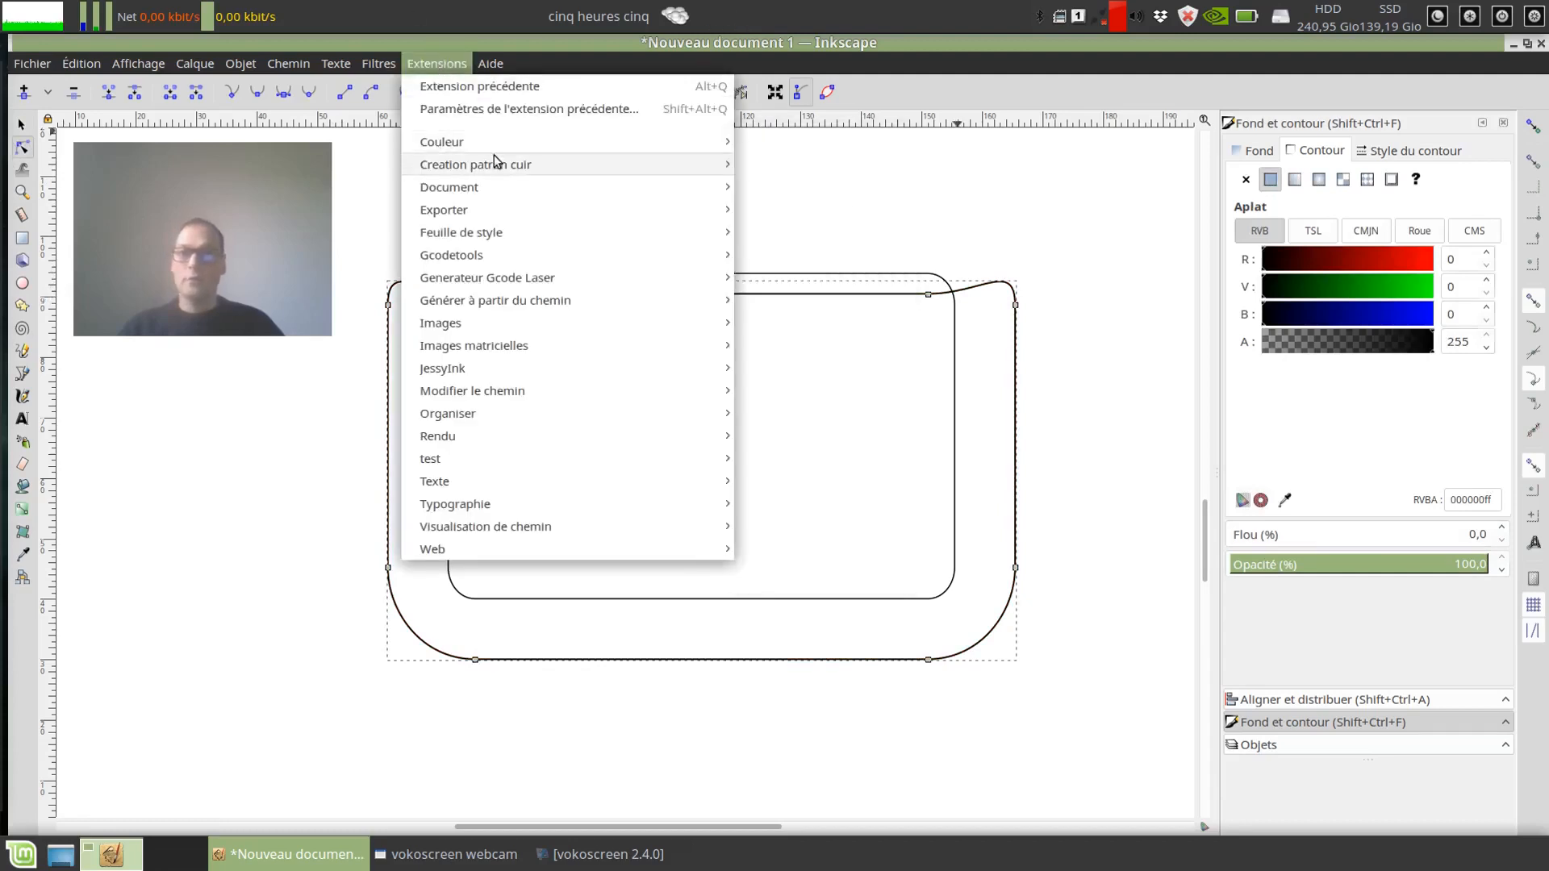
mouse_move(495, 164)
click(767, 164)
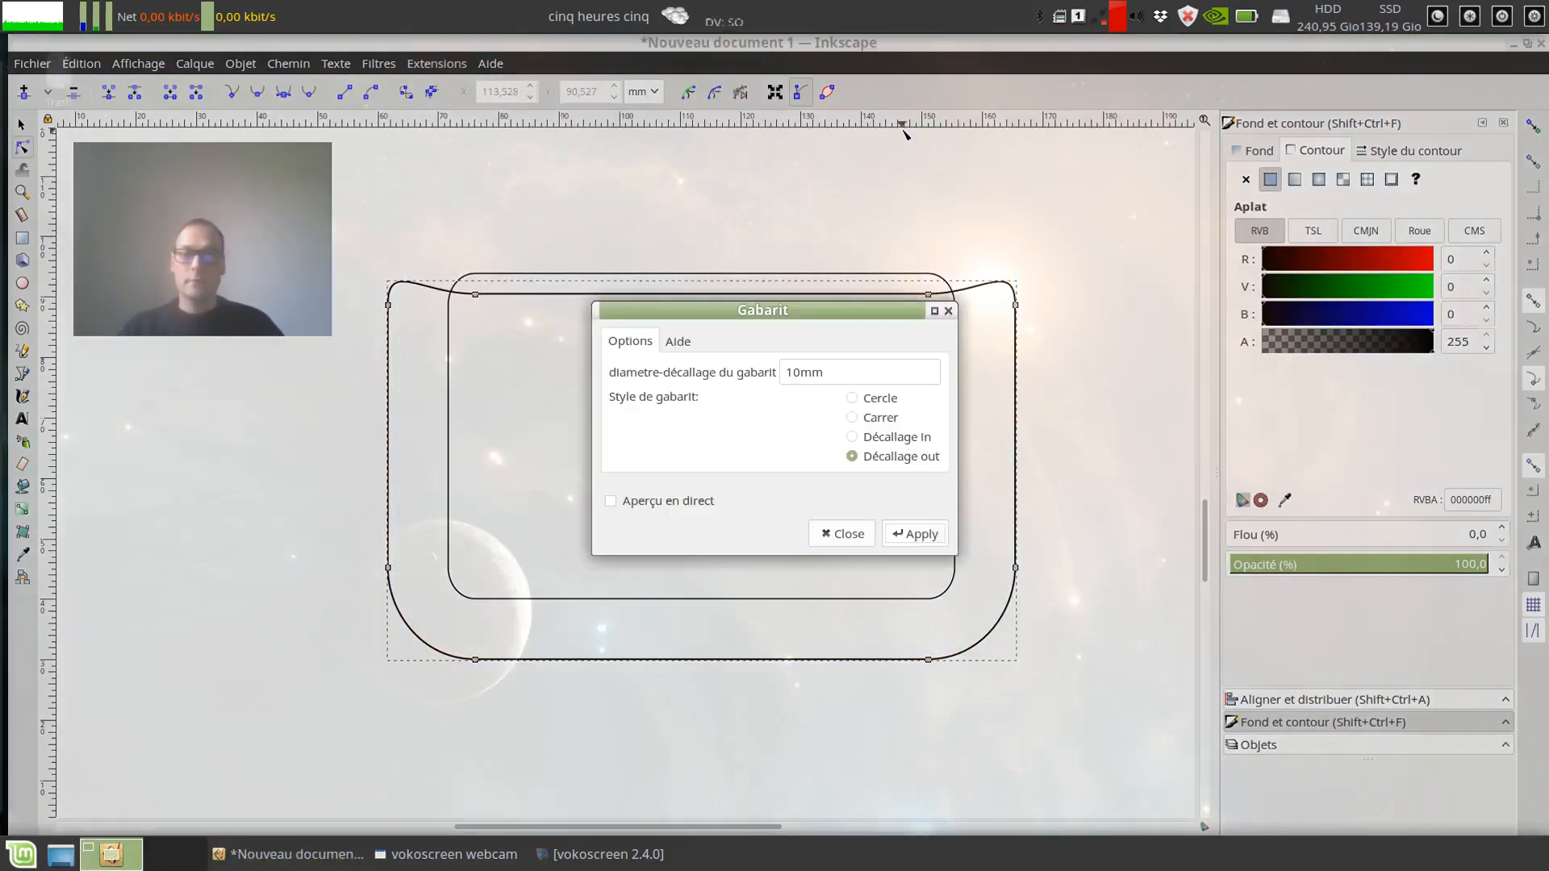
click(918, 438)
drag(800, 372, 714, 397)
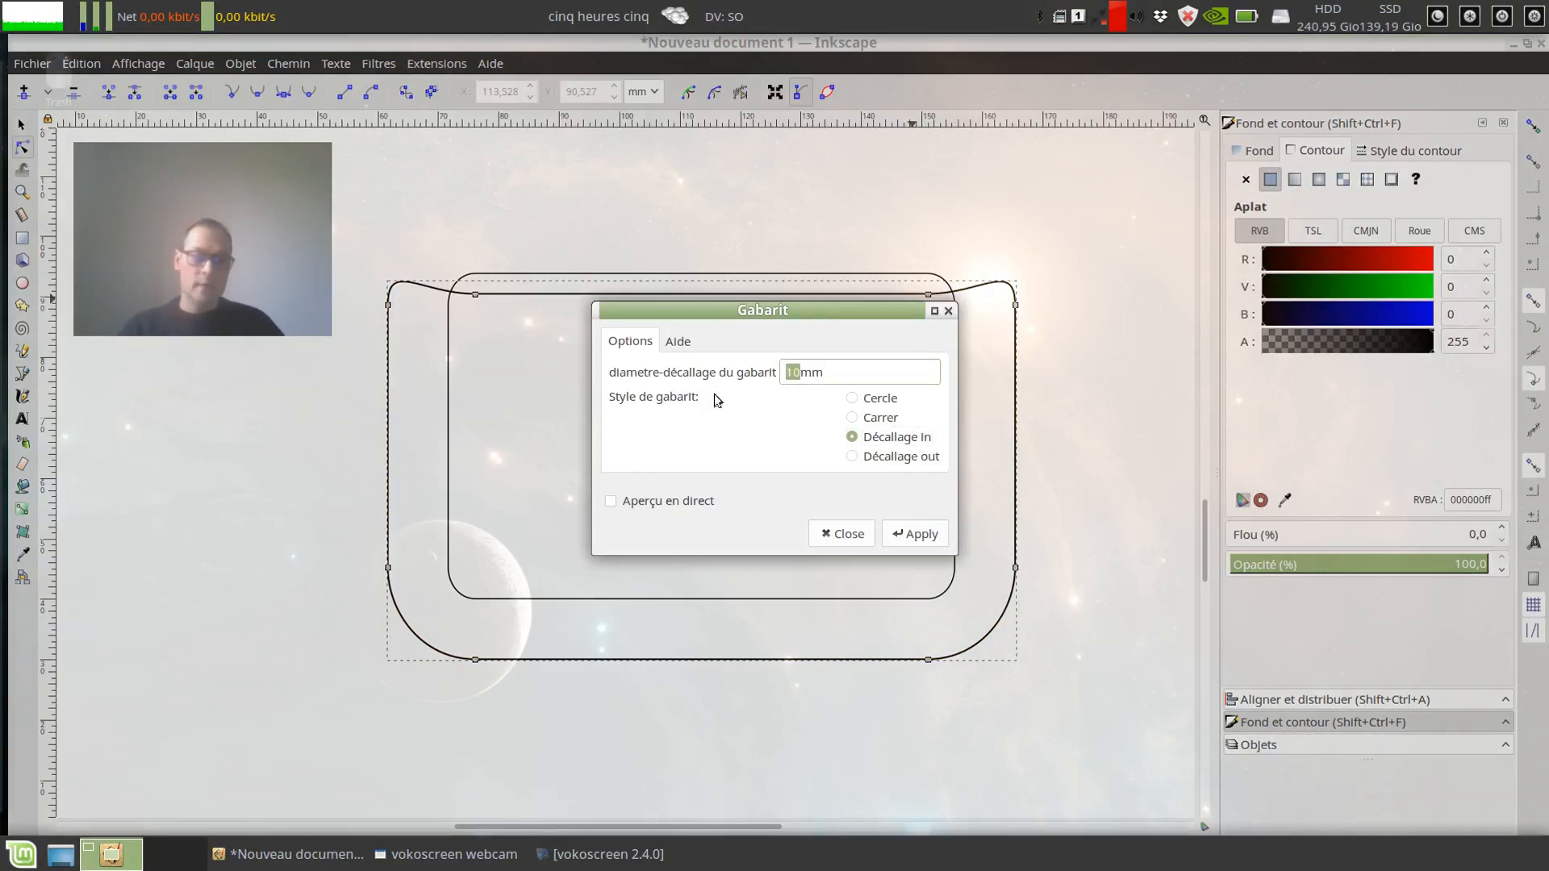
text(3)
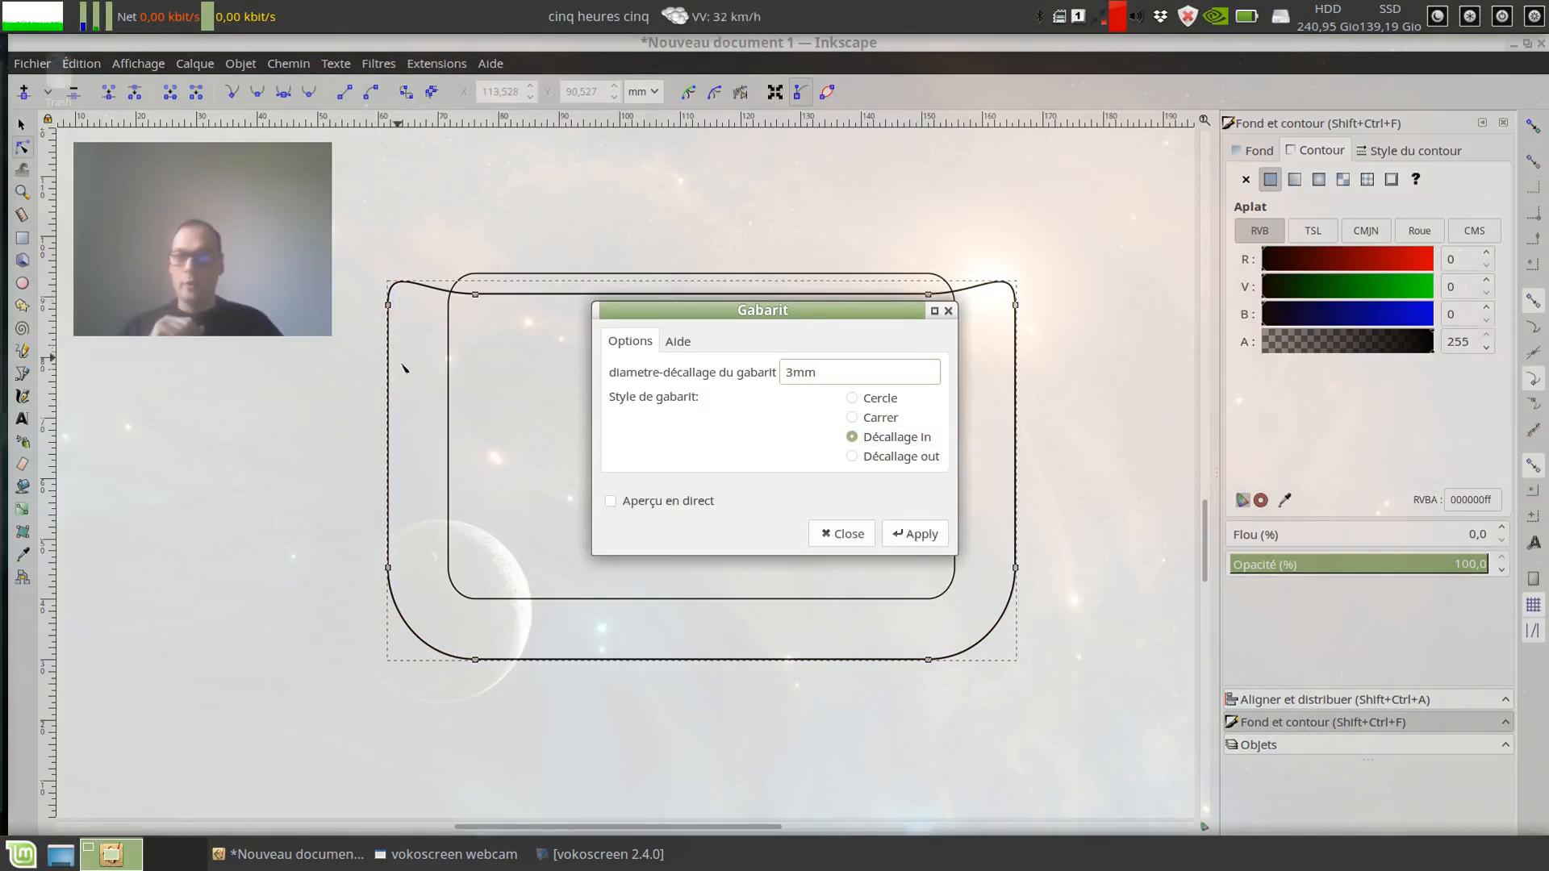
click(916, 533)
click(842, 534)
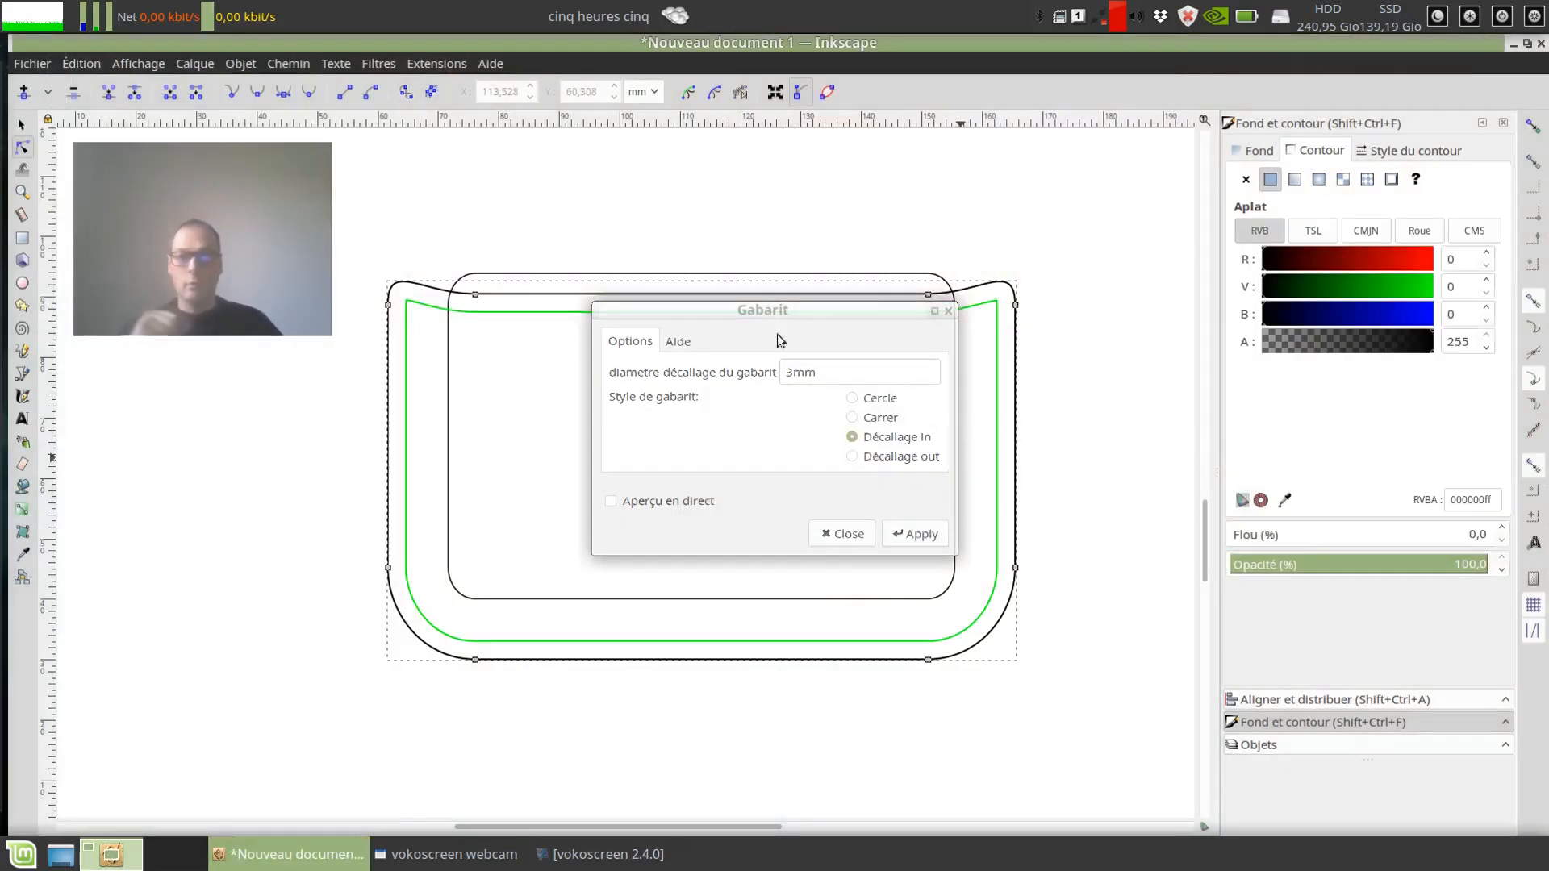
Step: Convert the green 3 mm inner offset template to an editable path
click(419, 310)
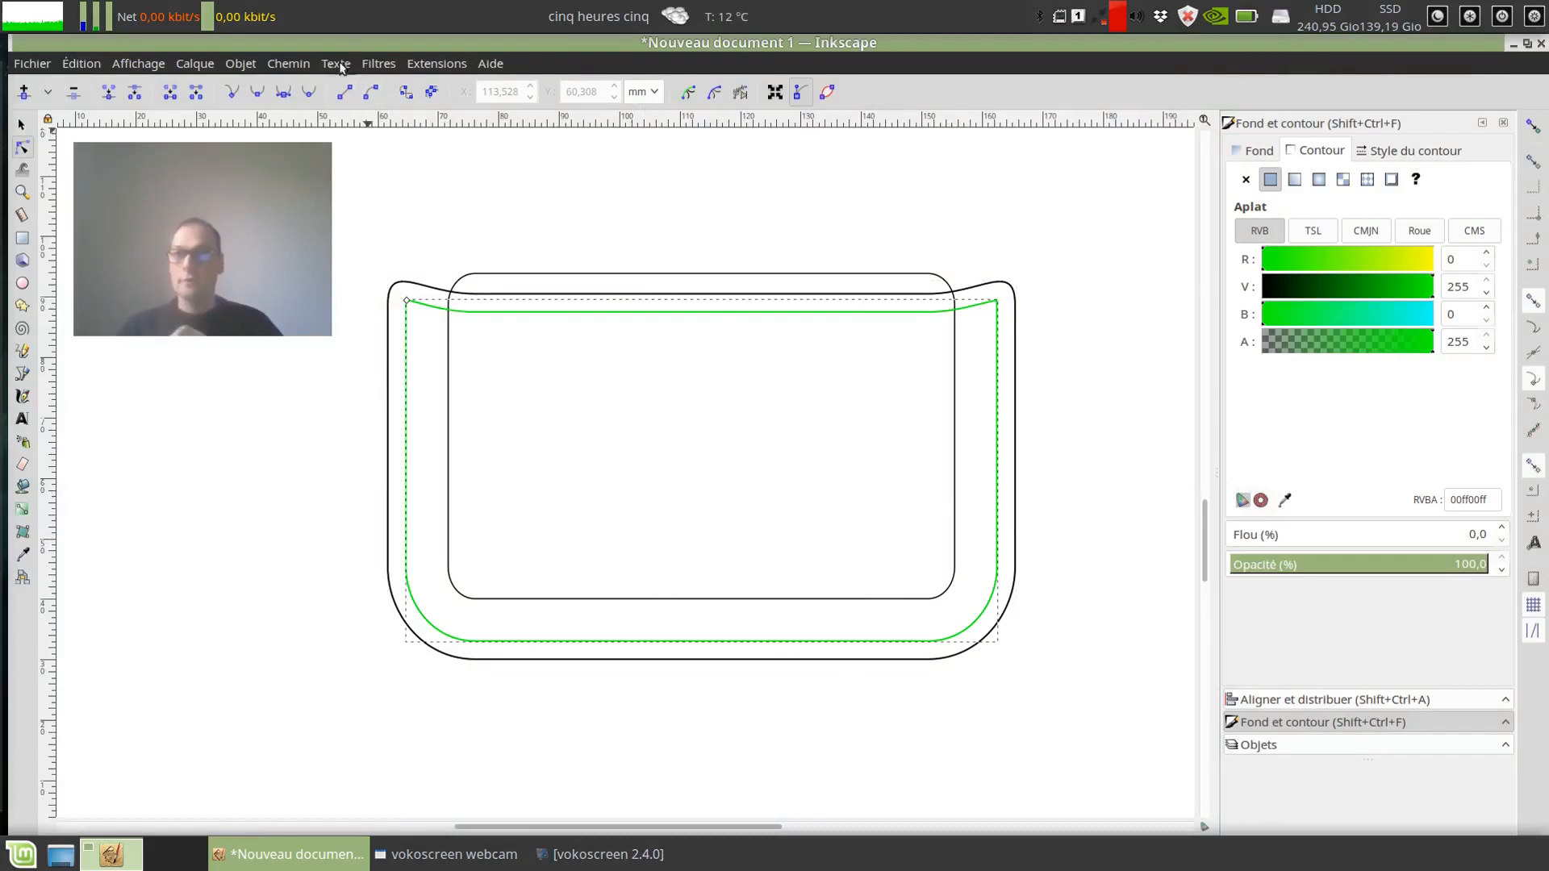
click(288, 63)
click(339, 86)
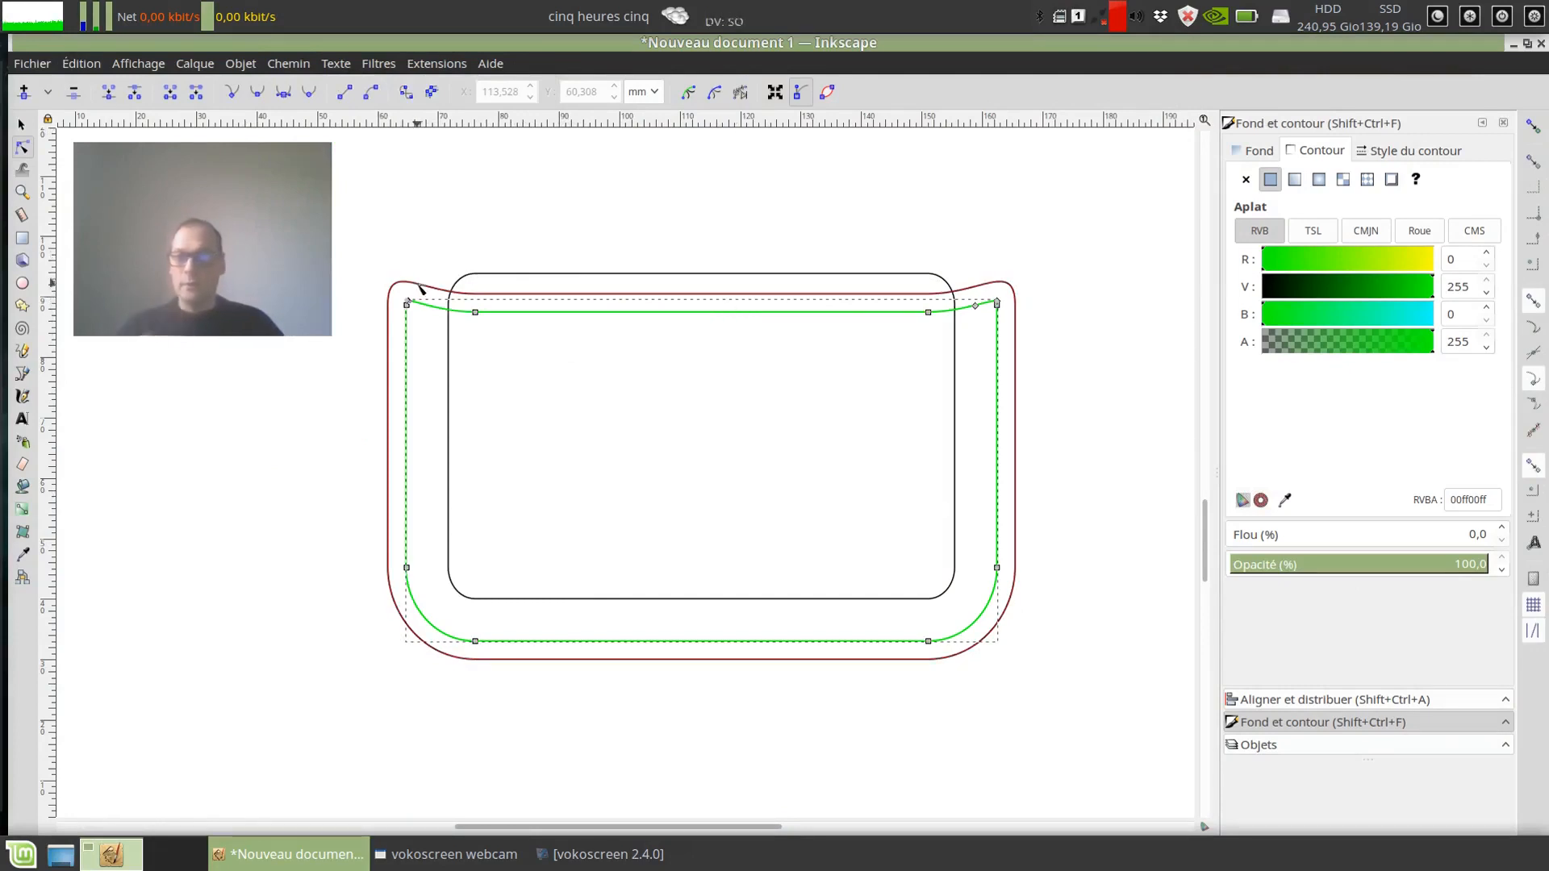
scroll(420, 328, up, 1)
mouse_move(668, 332)
mouse_down()
mouse_move(588, 356)
mouse_move(571, 416)
mouse_up()
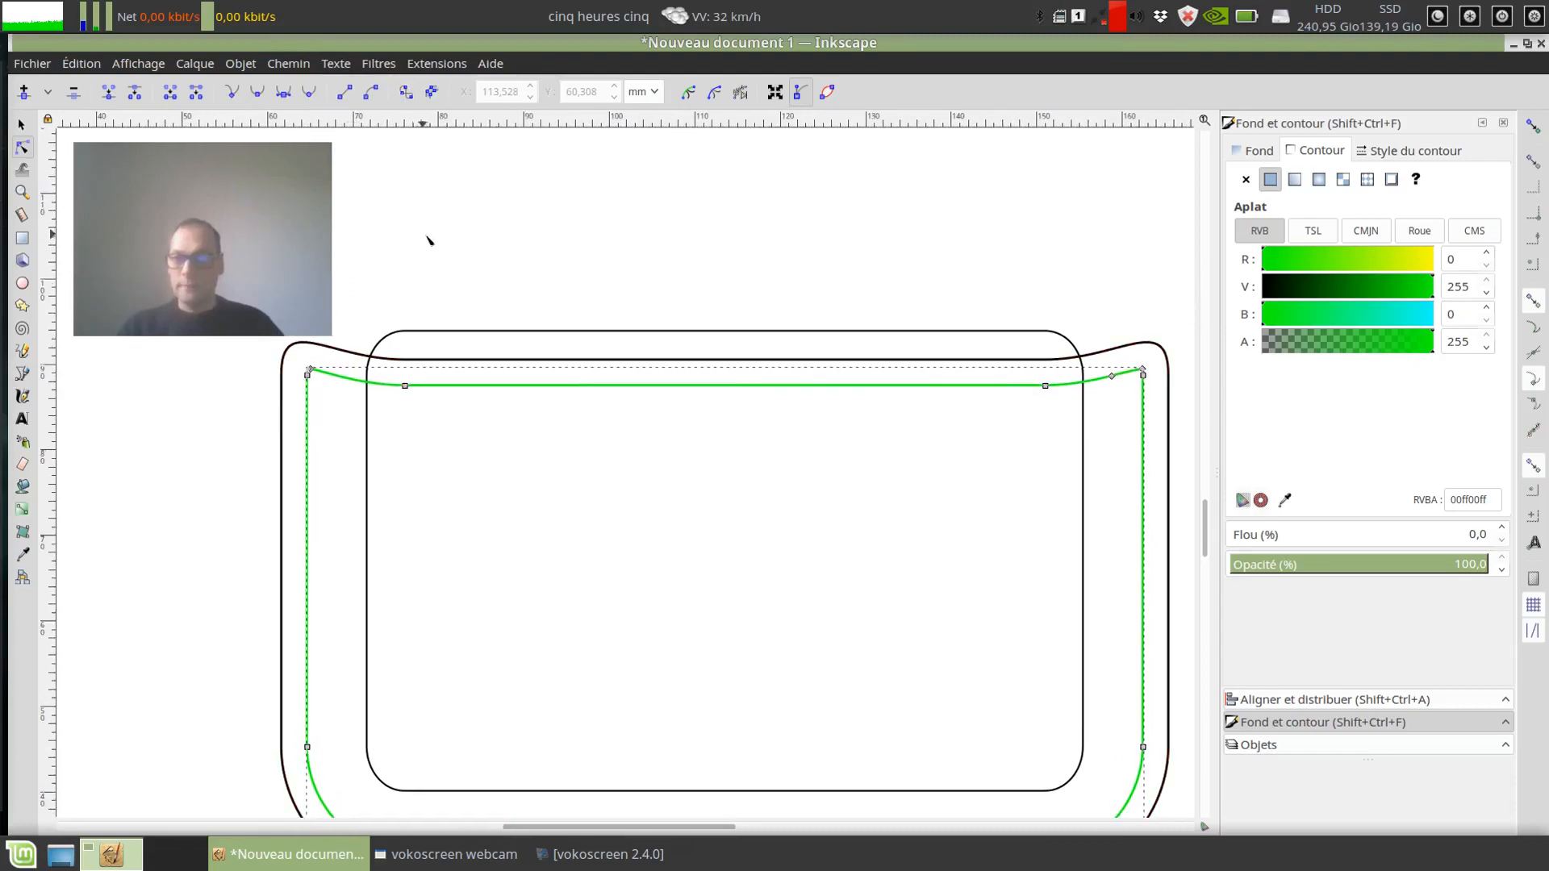
Step: Delete the segments along the upper edge of the green inner path, leaving it open between its two sides
drag(408, 305, 406, 317)
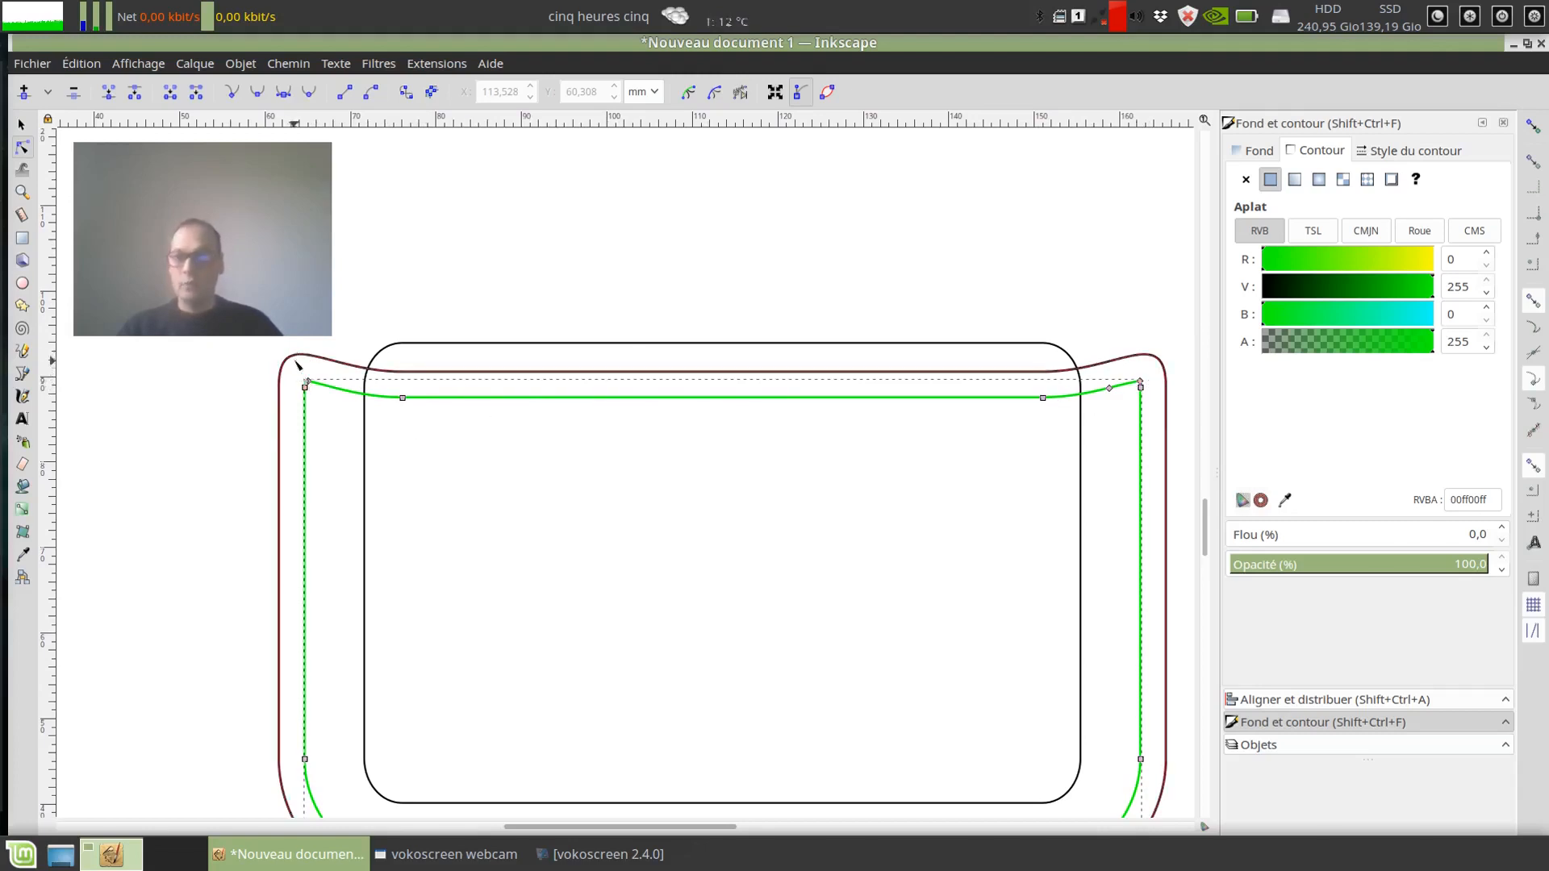
drag(288, 342, 1212, 497)
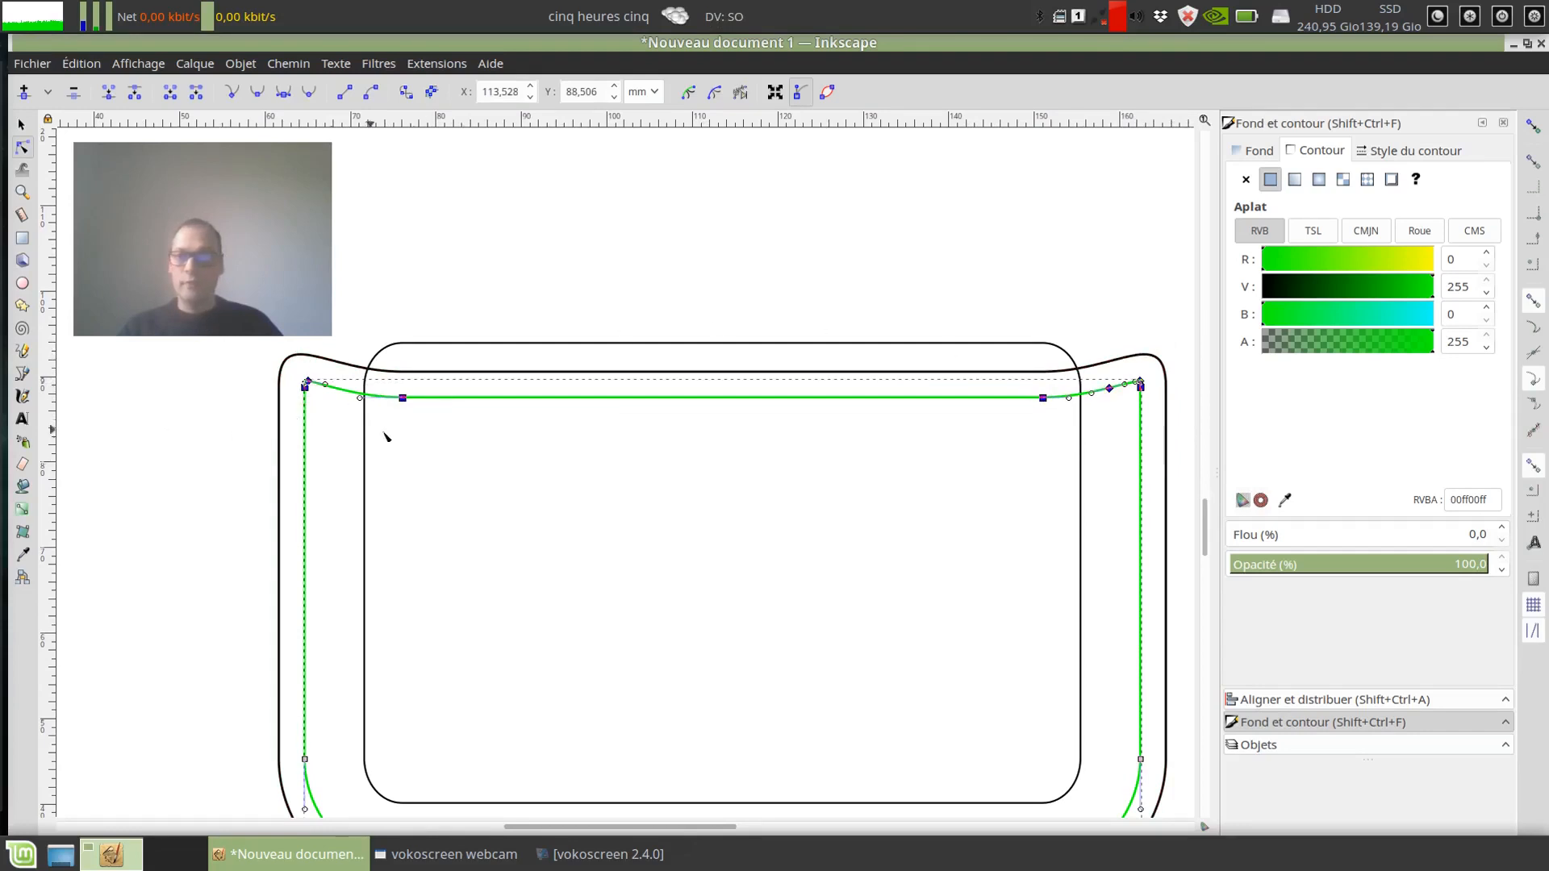
click(196, 91)
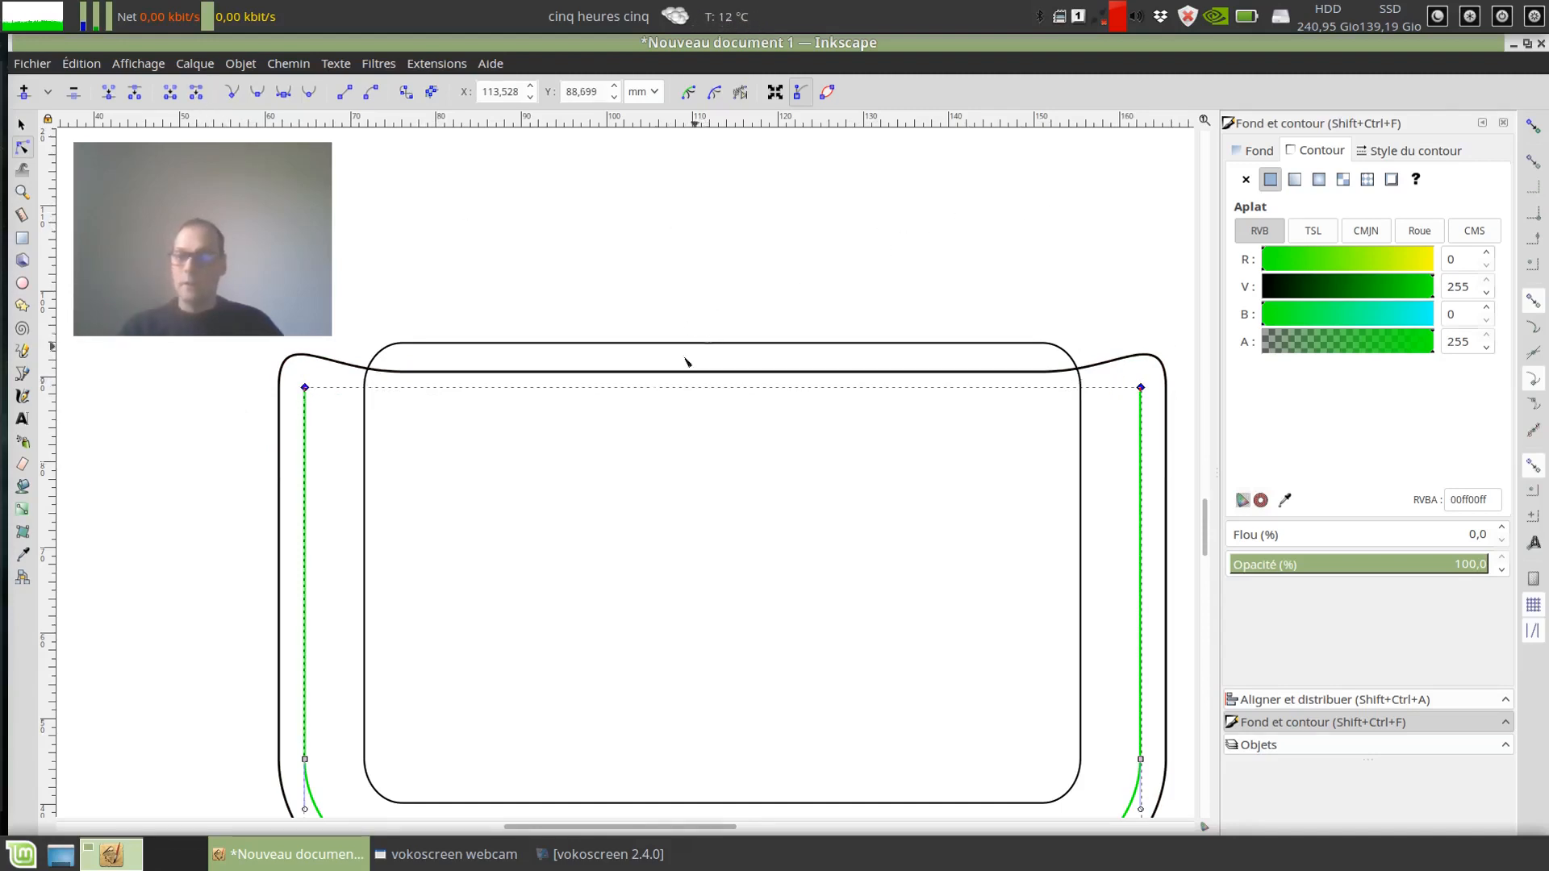
Step: Raise the open green path's two upper end nodes to about Y 92.5 mm, level with the outer contour's corners, and deselect the path
drag(309, 390, 306, 355)
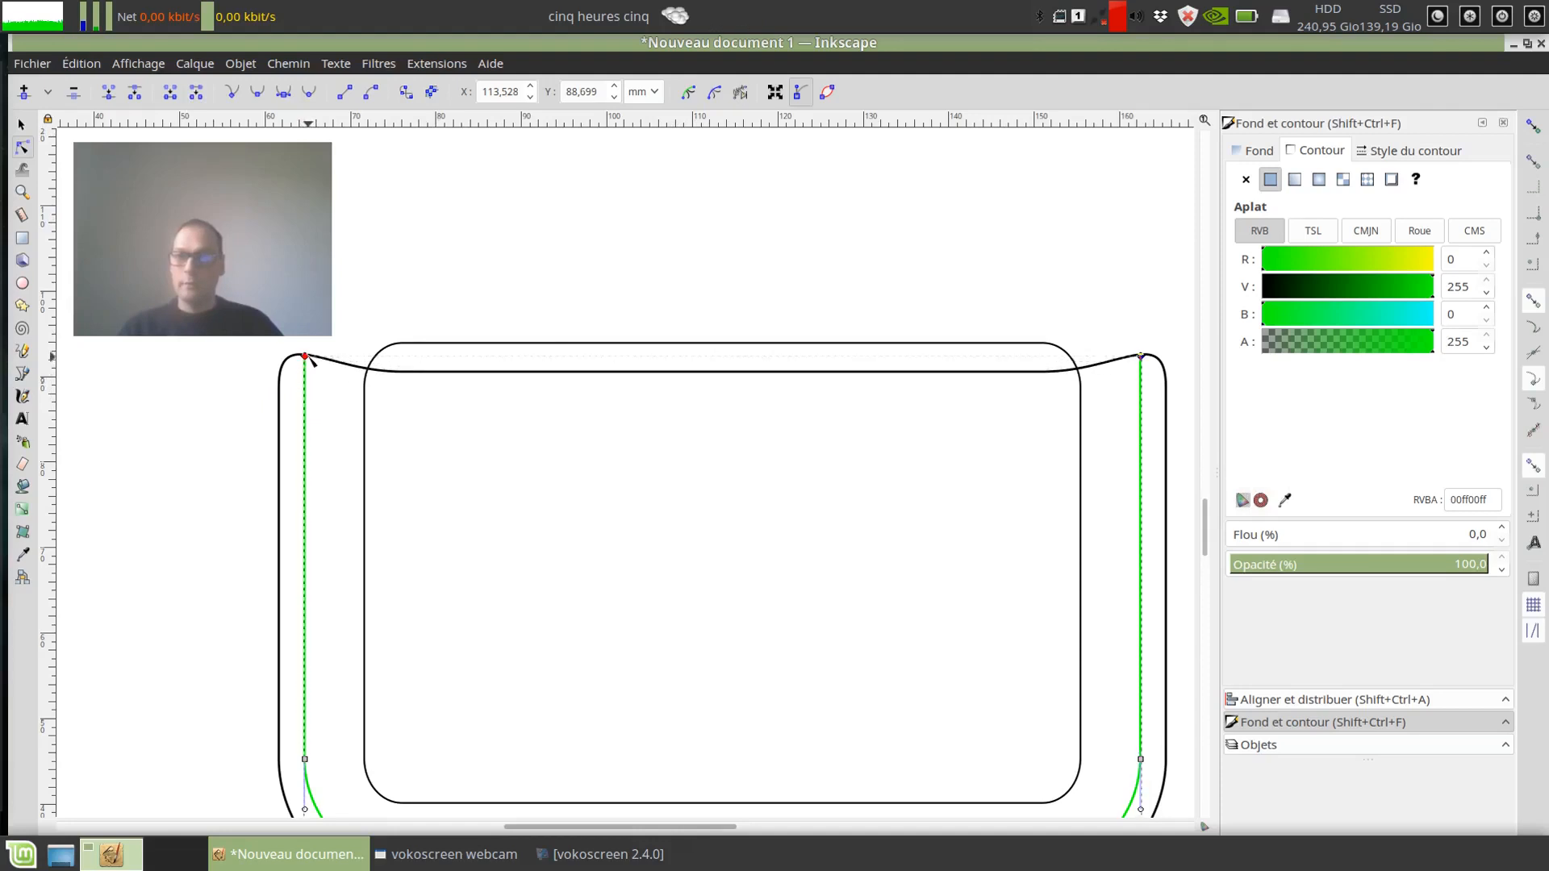
key(Escape)
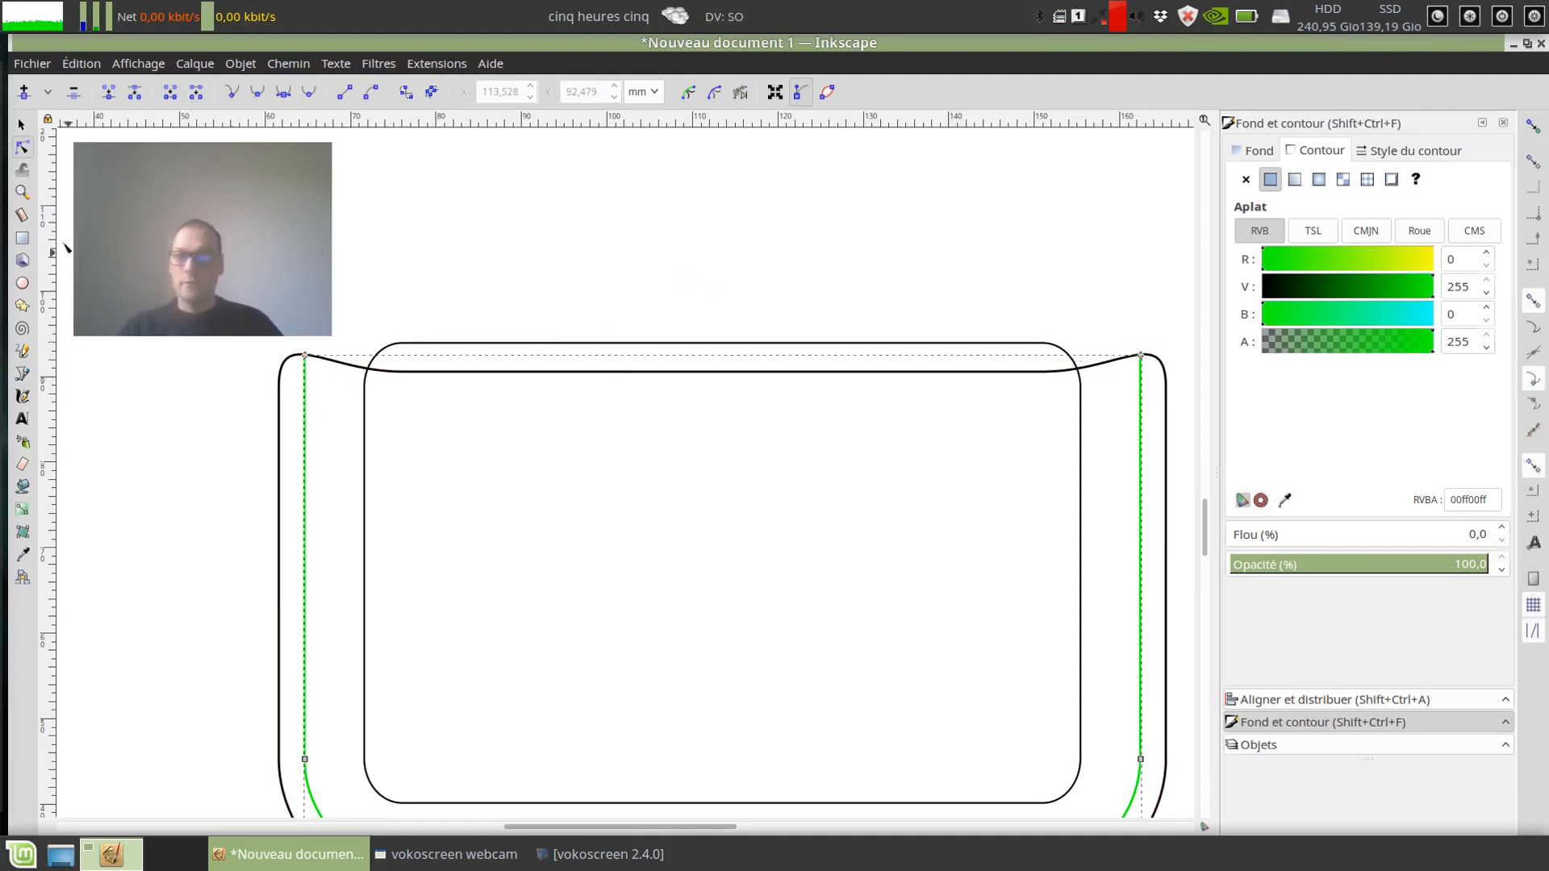
click(22, 125)
scroll(537, 440, down, 1)
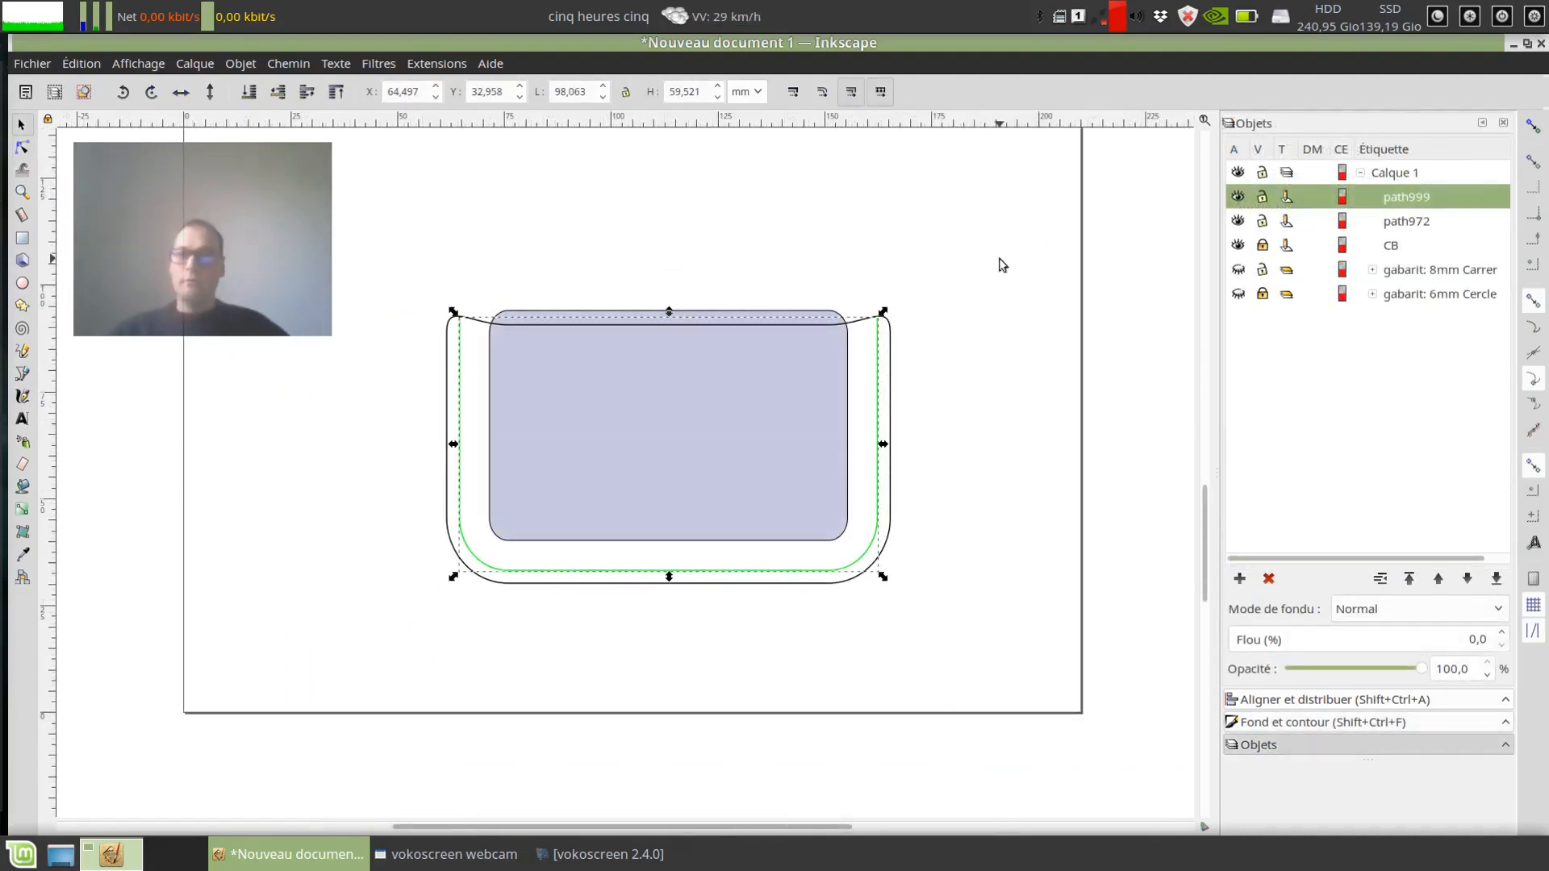
key(Escape)
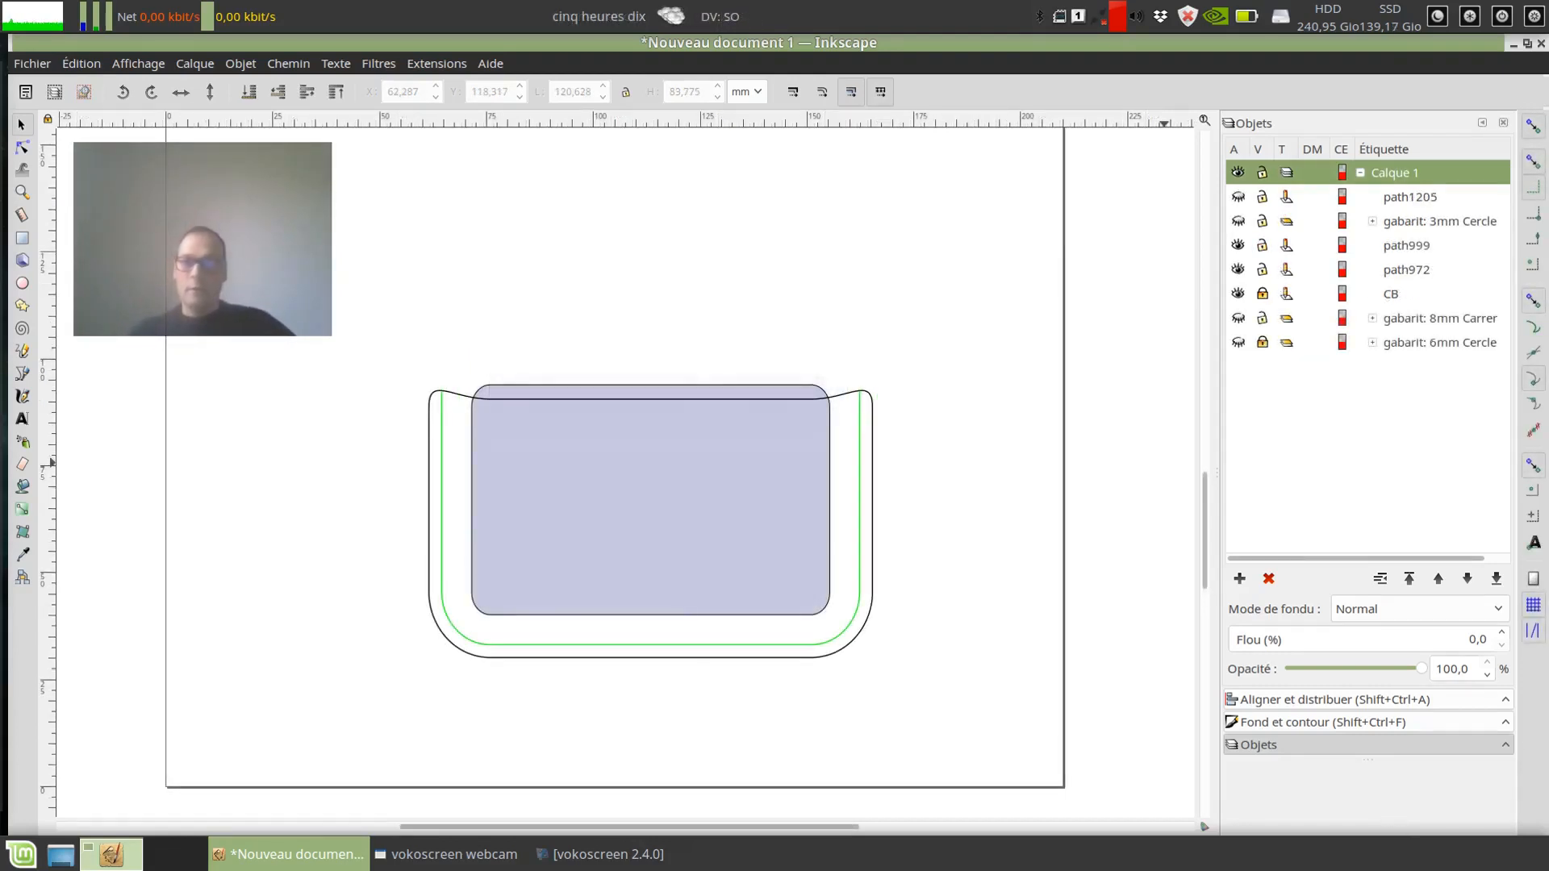
Step: Open the Point sellier extension from Creation patron cuir and enable its Texte option
scroll(964, 629, down, 2)
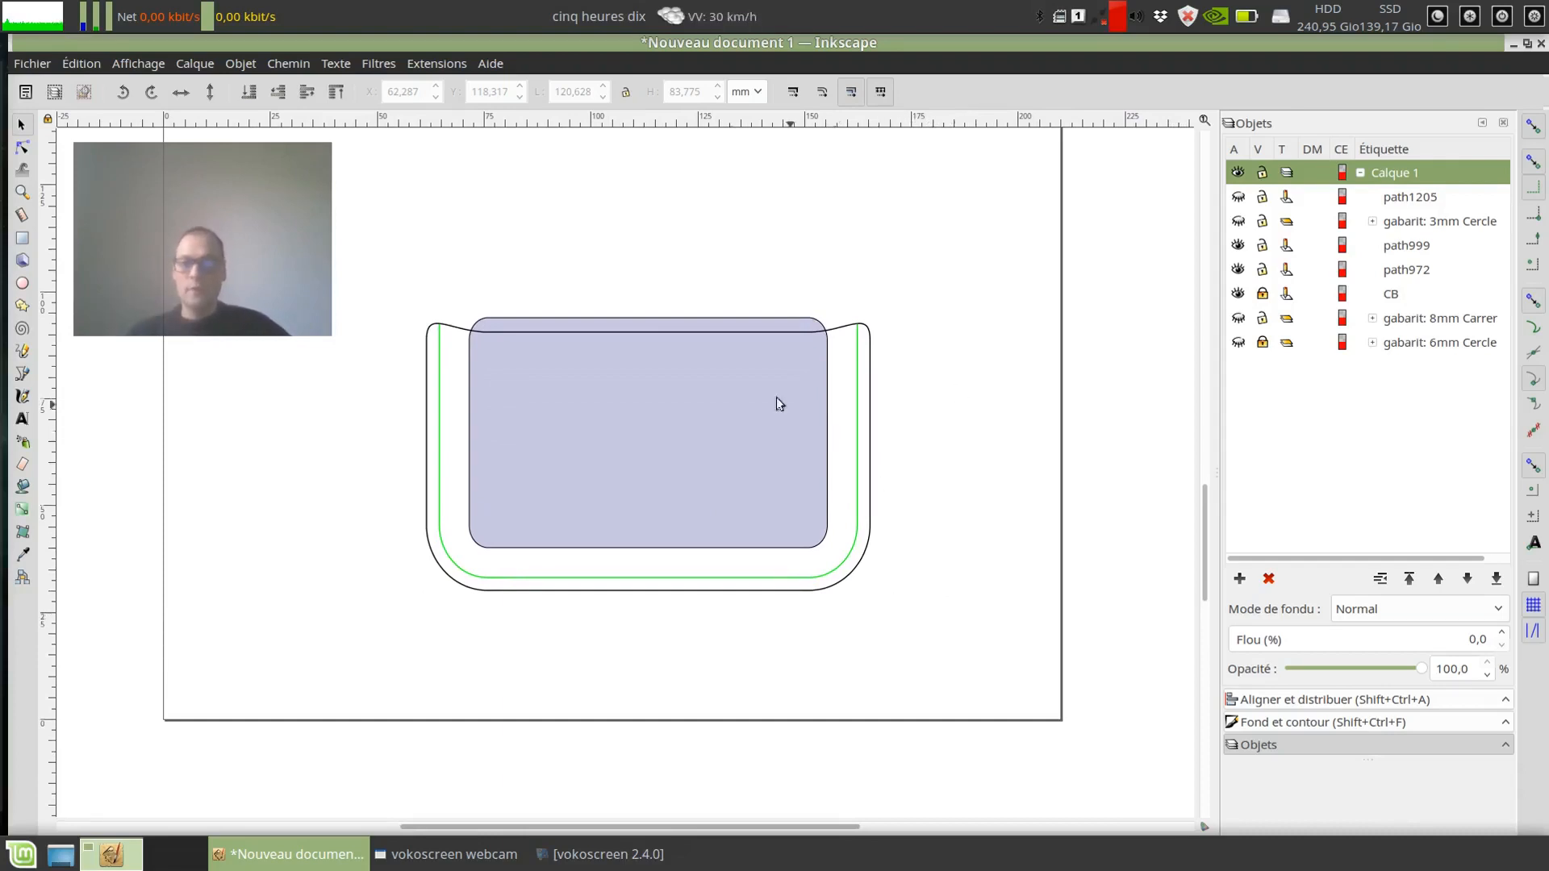
click(436, 64)
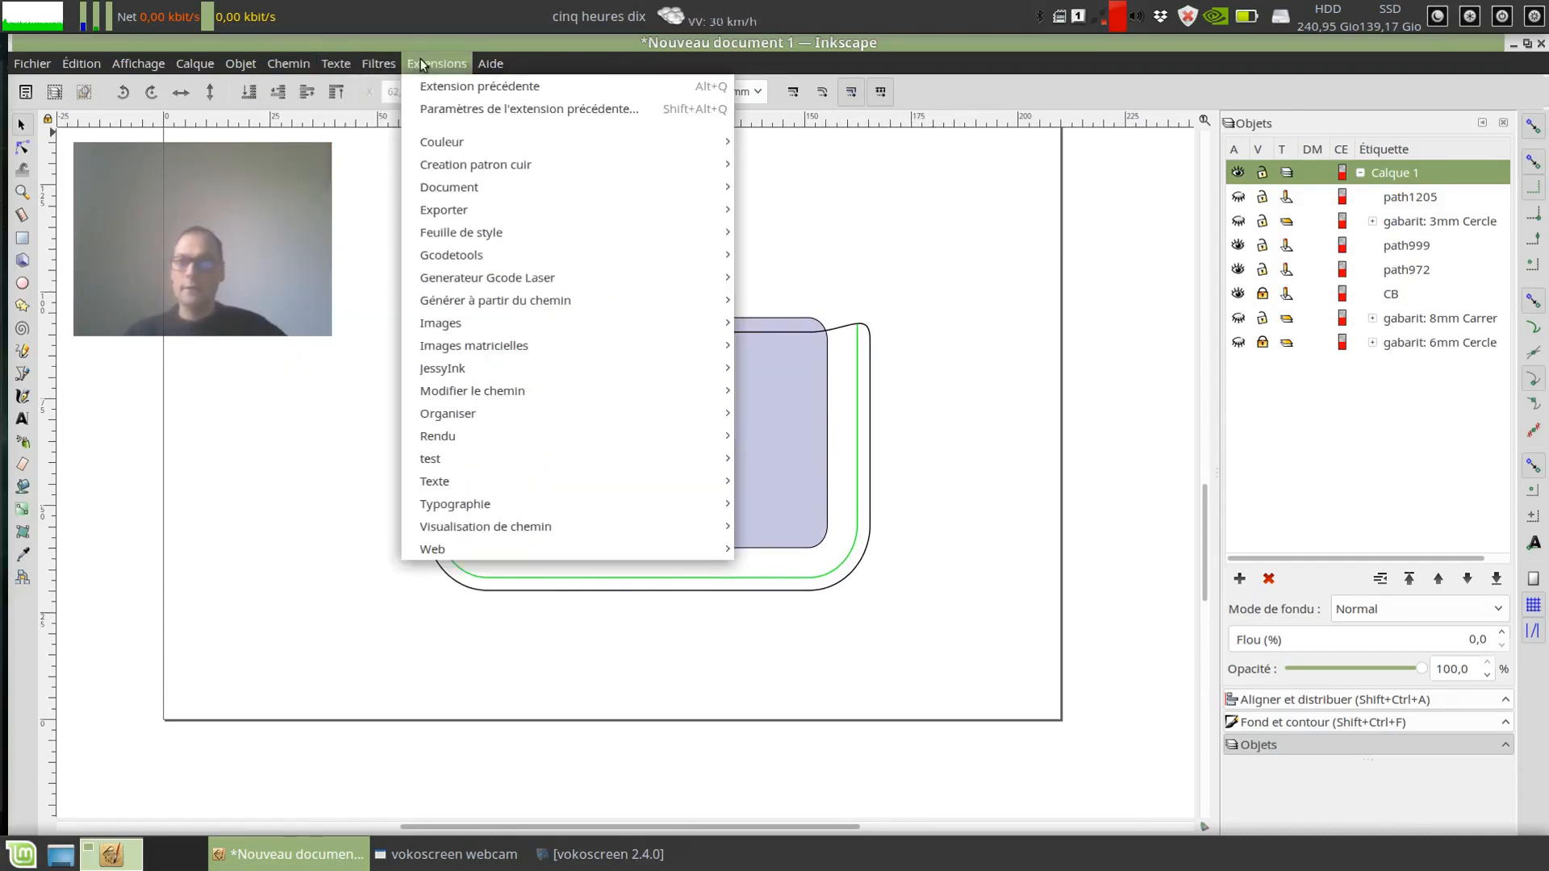
mouse_move(484, 165)
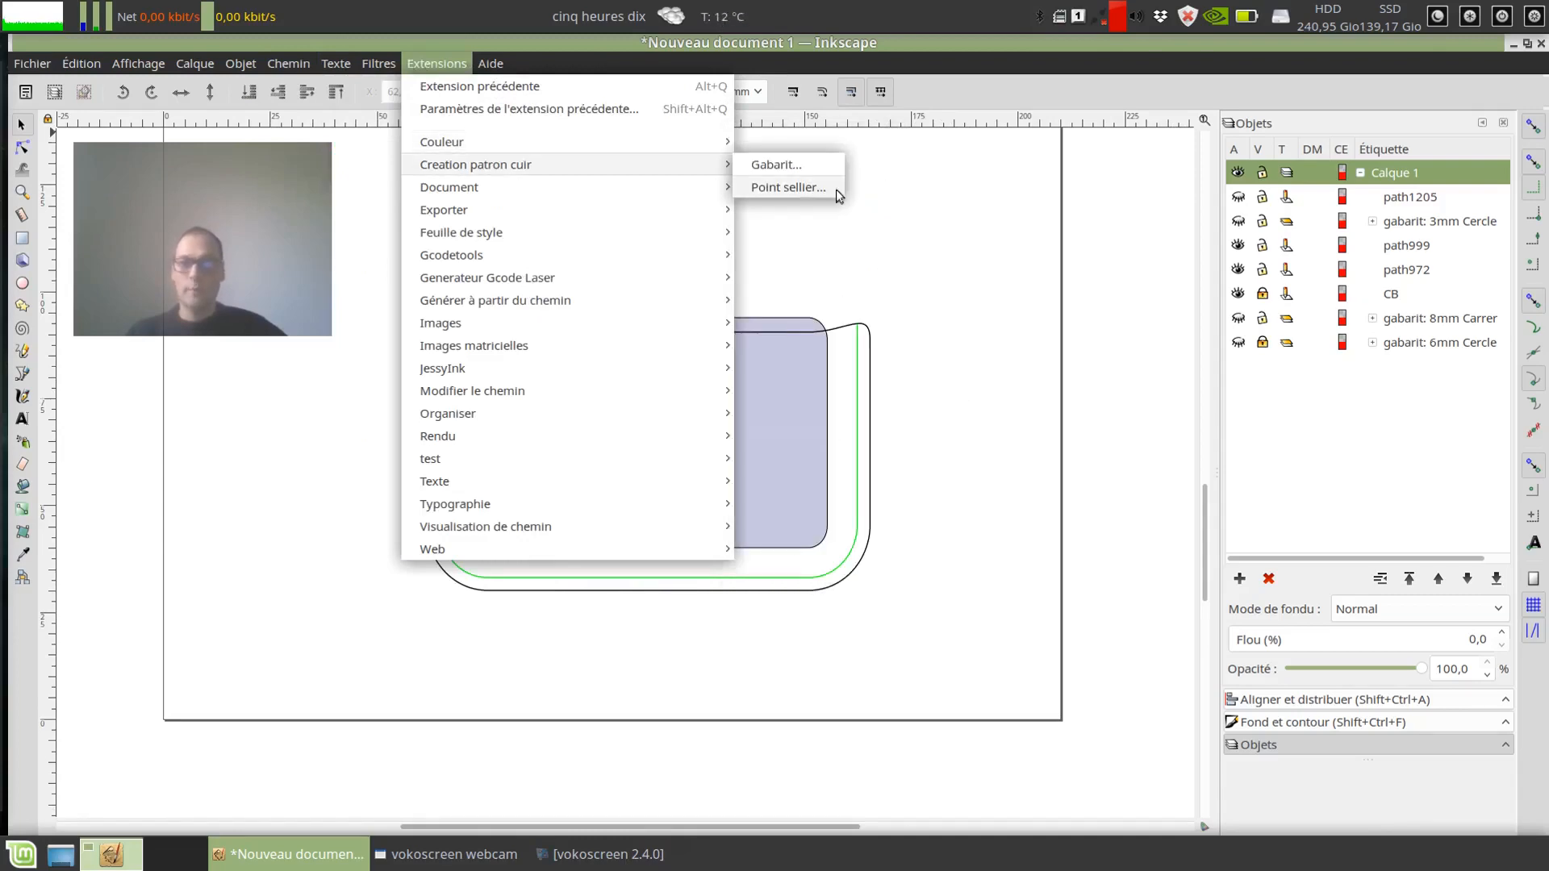
click(836, 194)
drag(781, 235, 1106, 224)
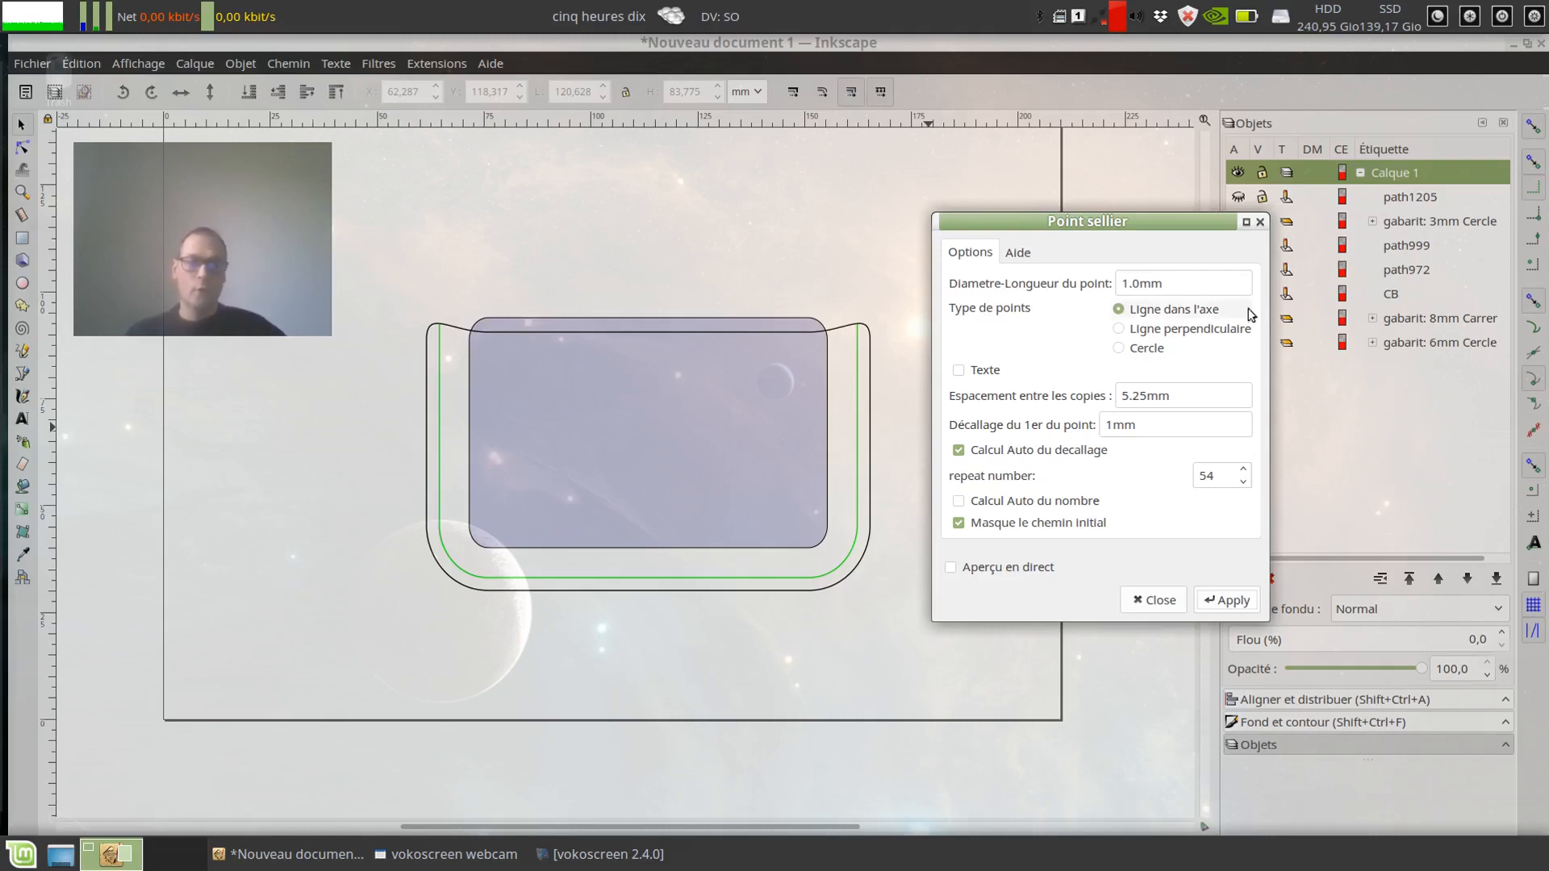
drag(1177, 283, 1148, 286)
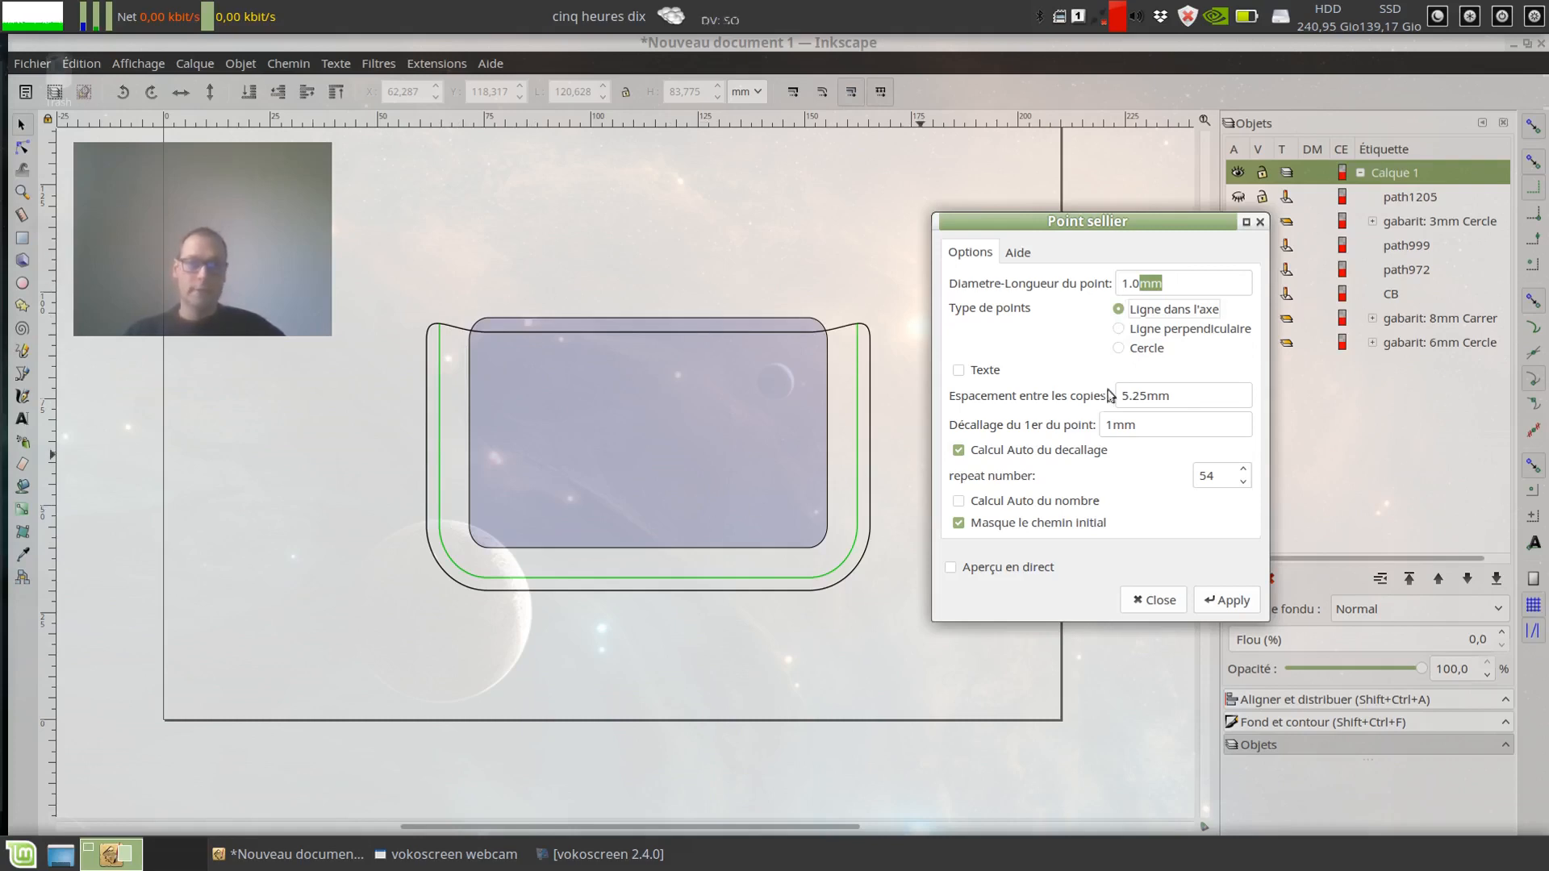
click(960, 372)
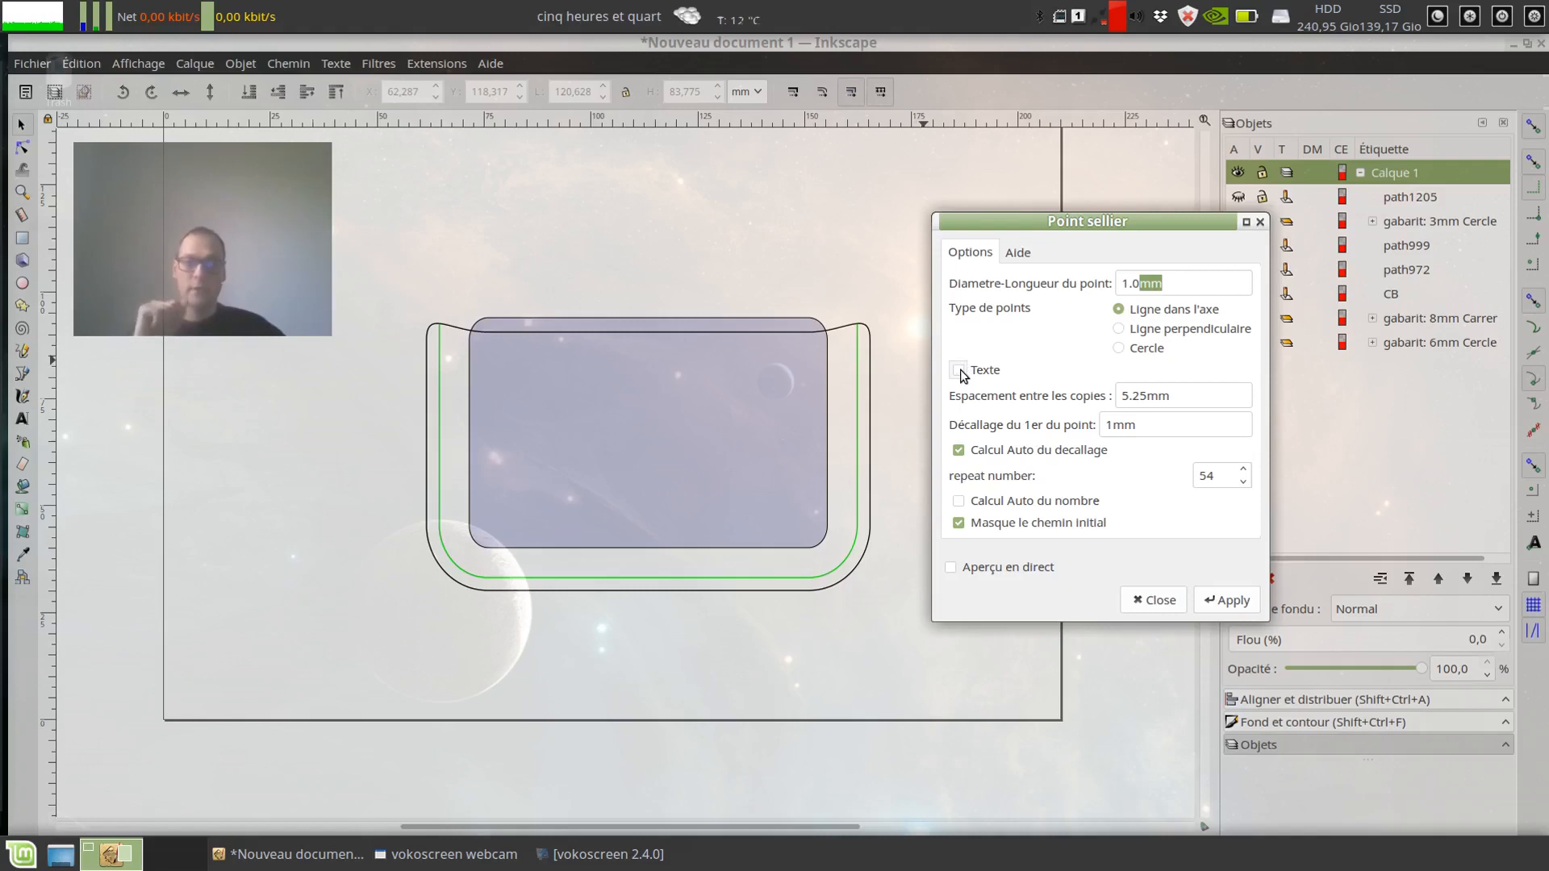
click(959, 371)
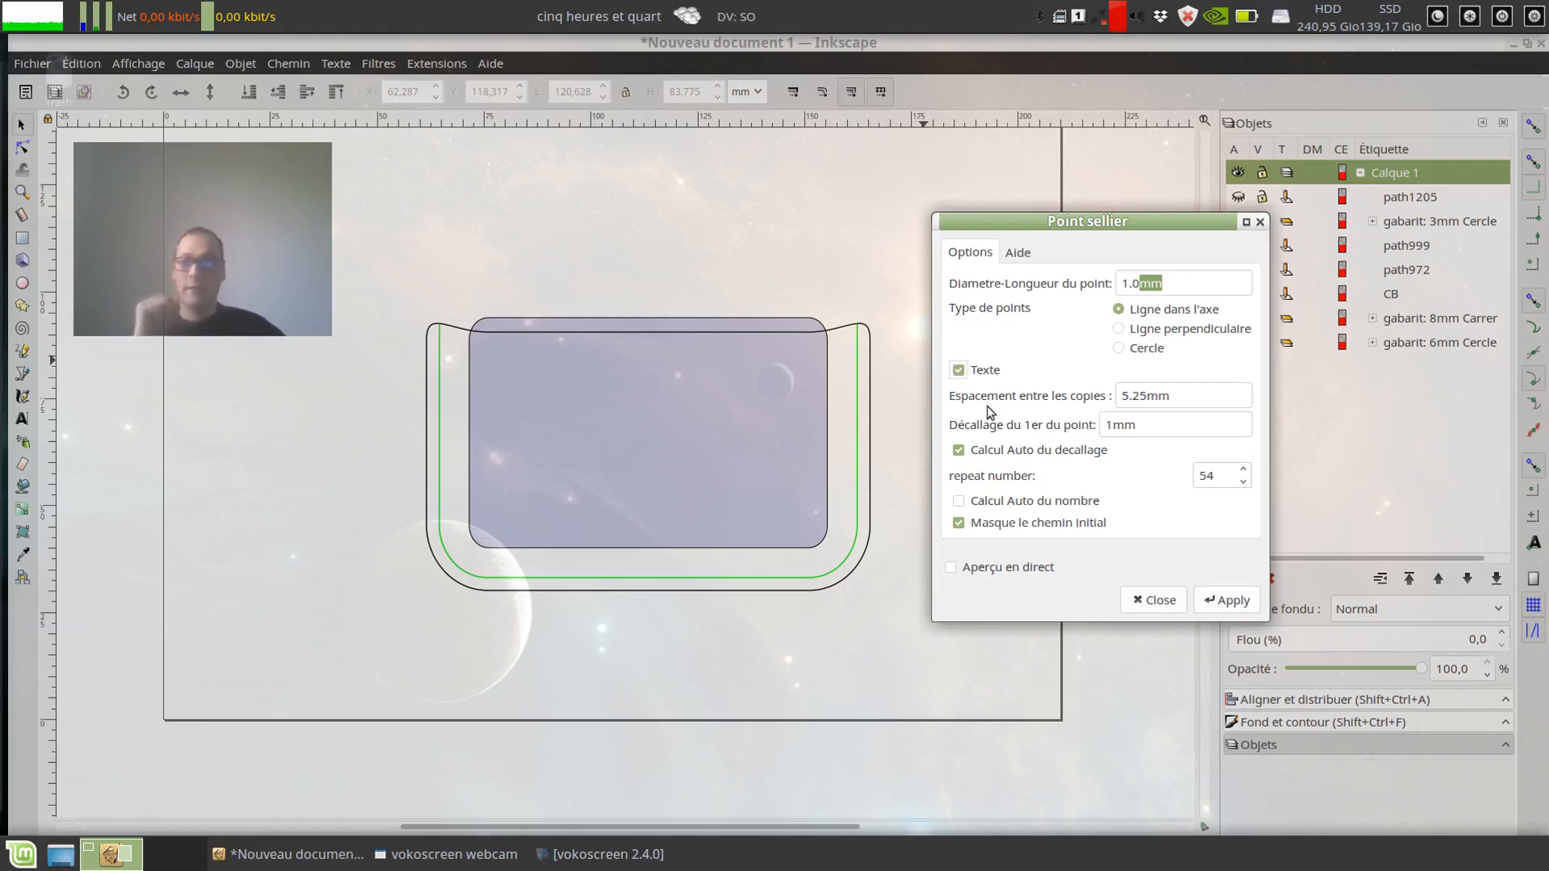
Step: Generate 1.0 mm in-axis stitch marks at 5.25 mm spacing along the green path, with Calcul Auto du nombre enabled
click(1176, 394)
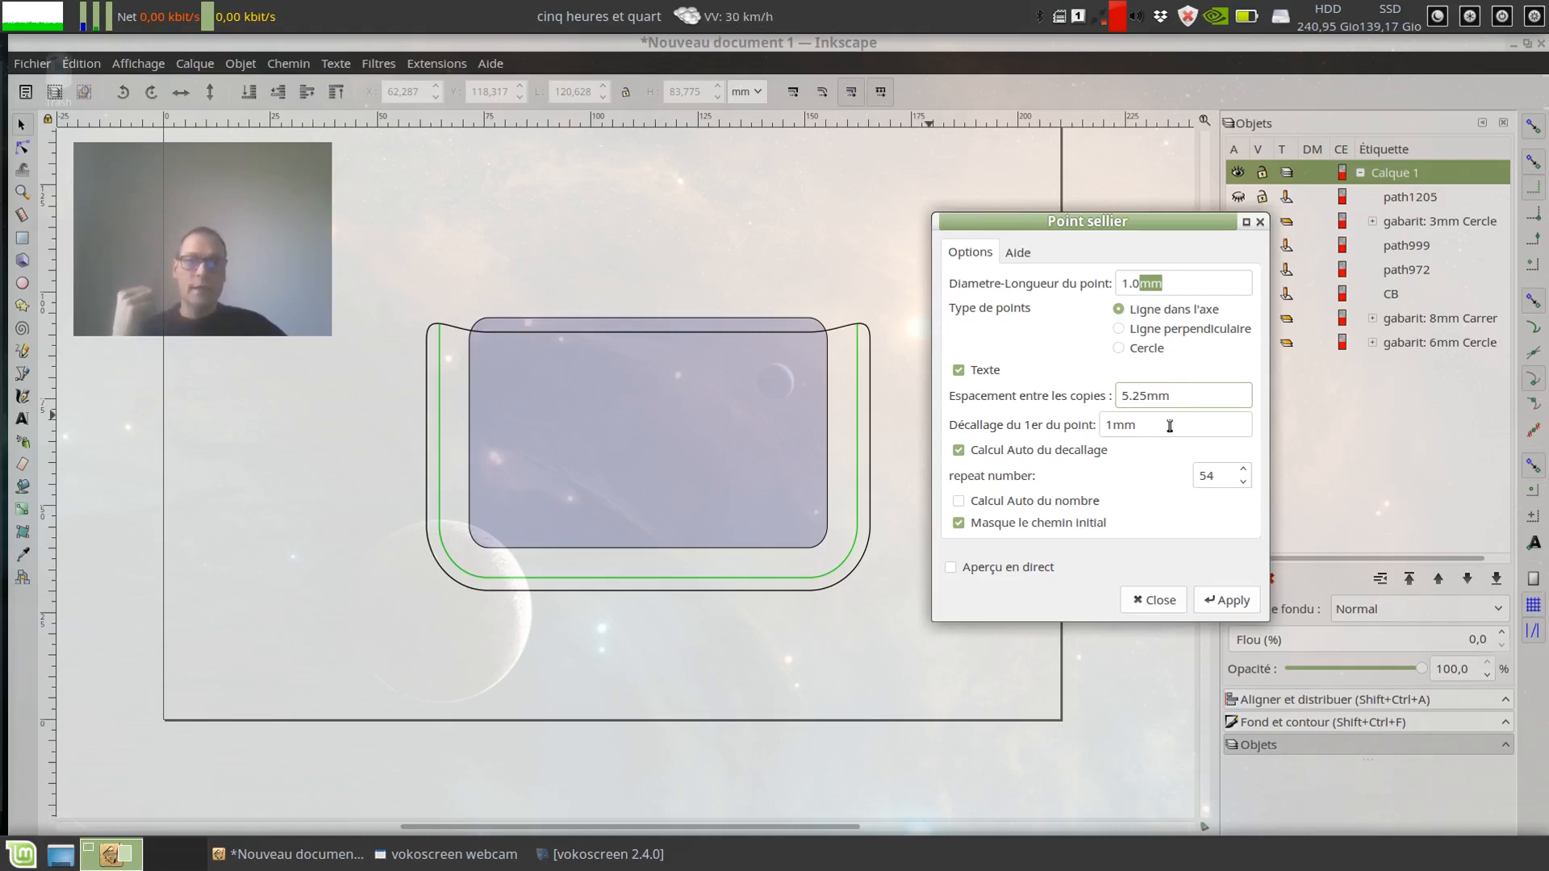
click(439, 331)
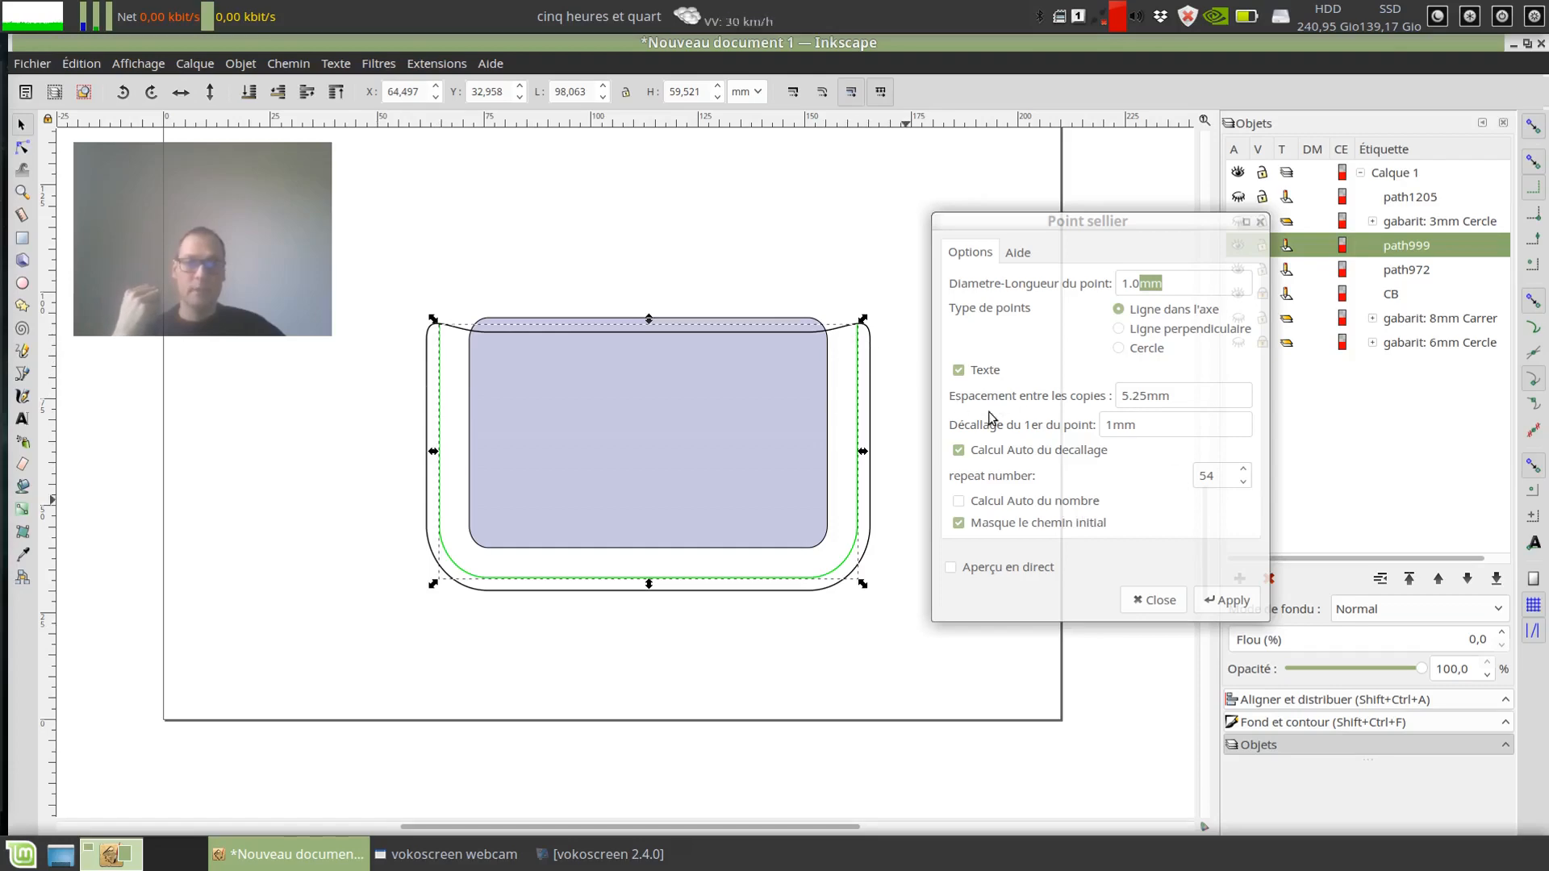
click(1113, 398)
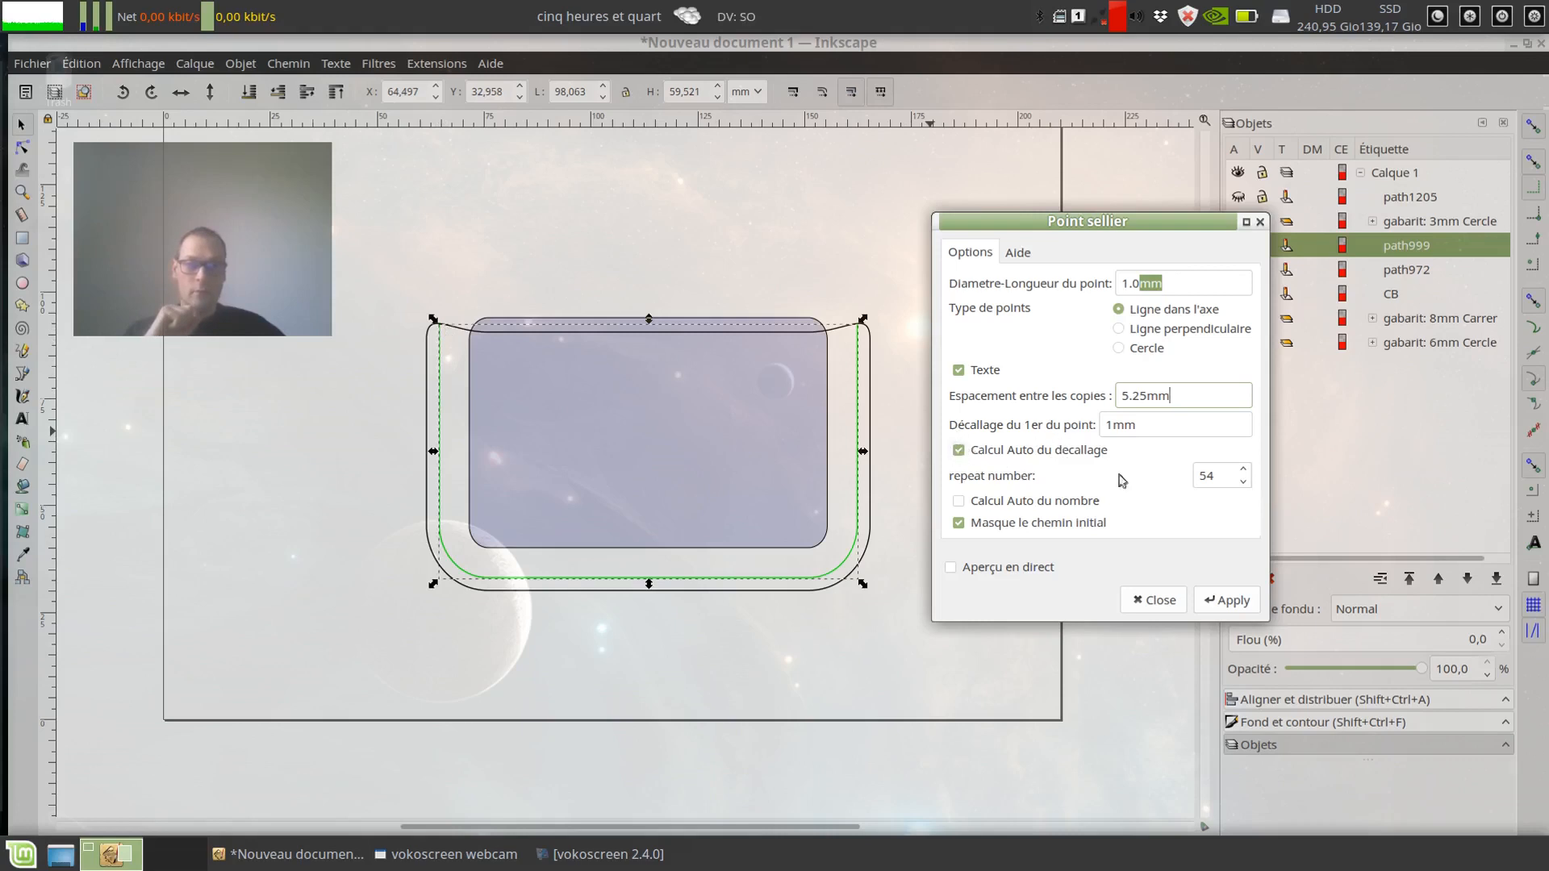
click(1141, 428)
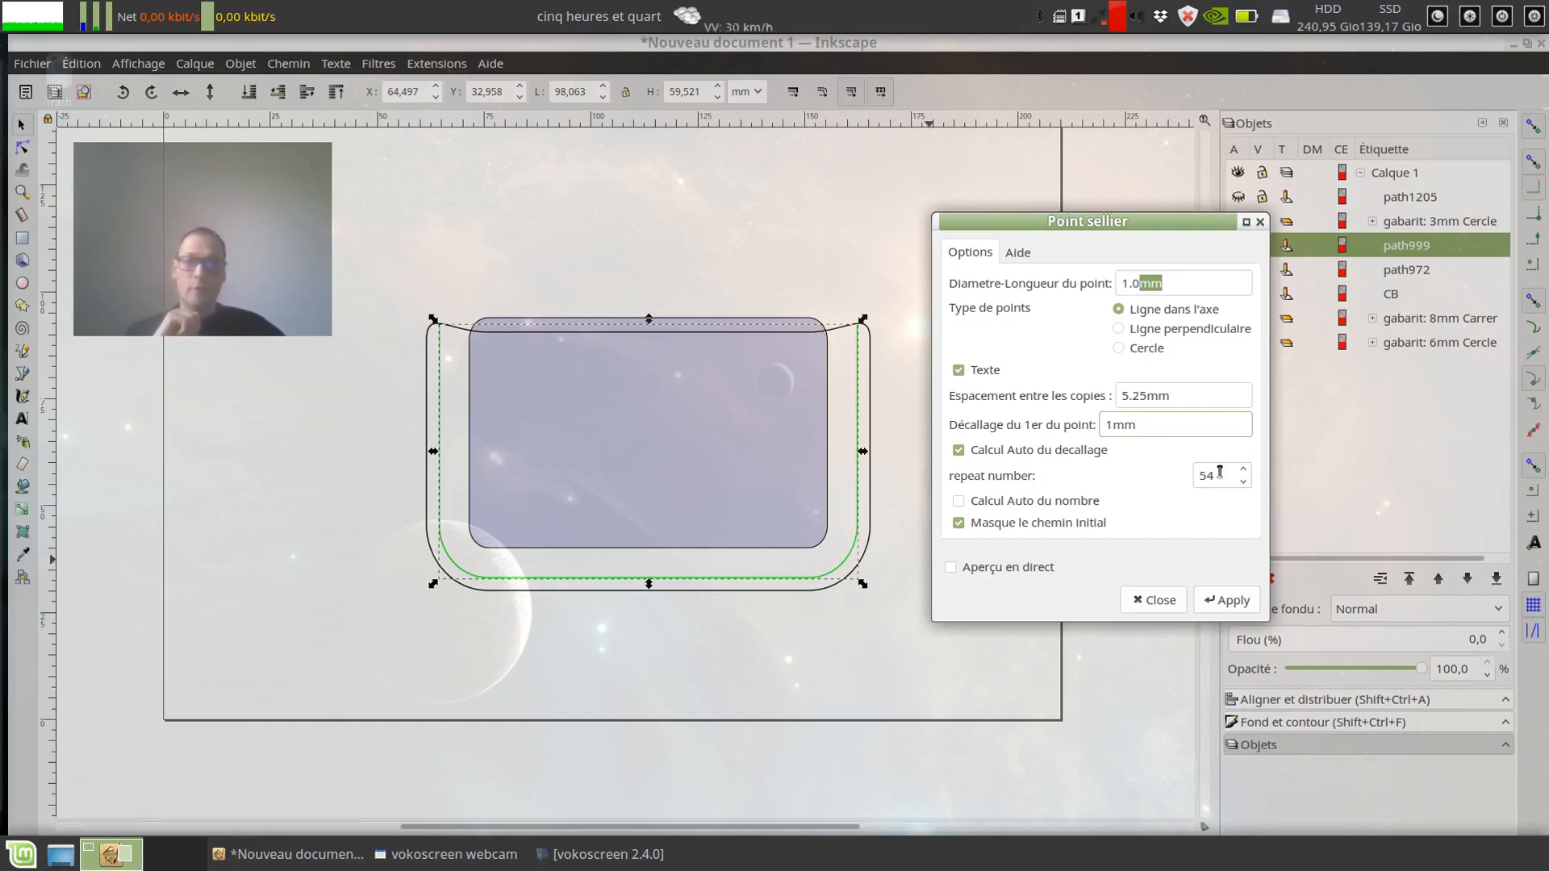
click(959, 501)
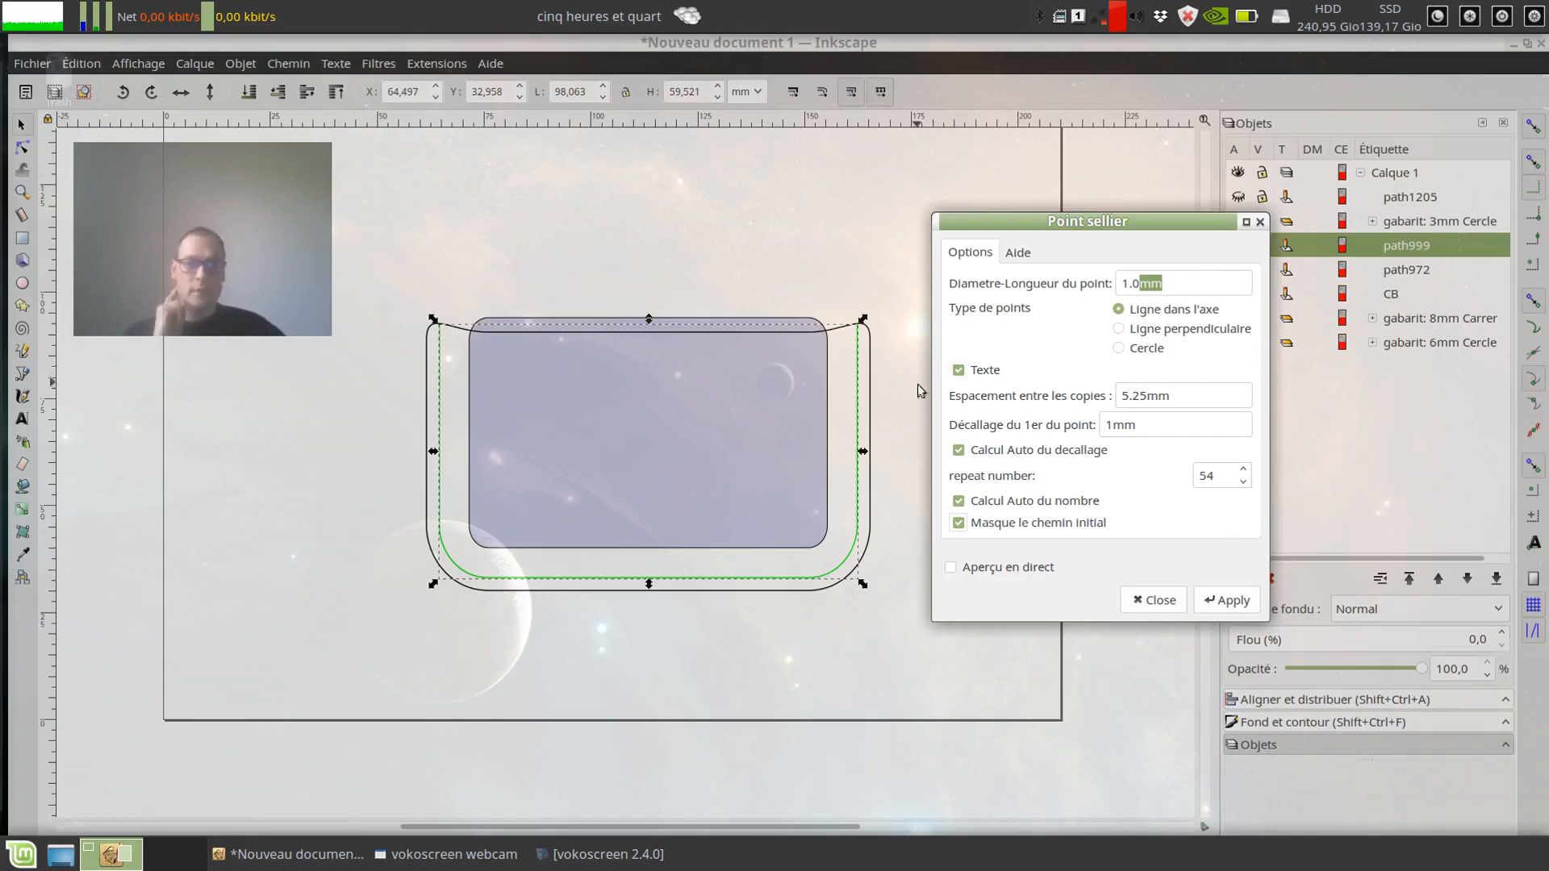
click(1234, 601)
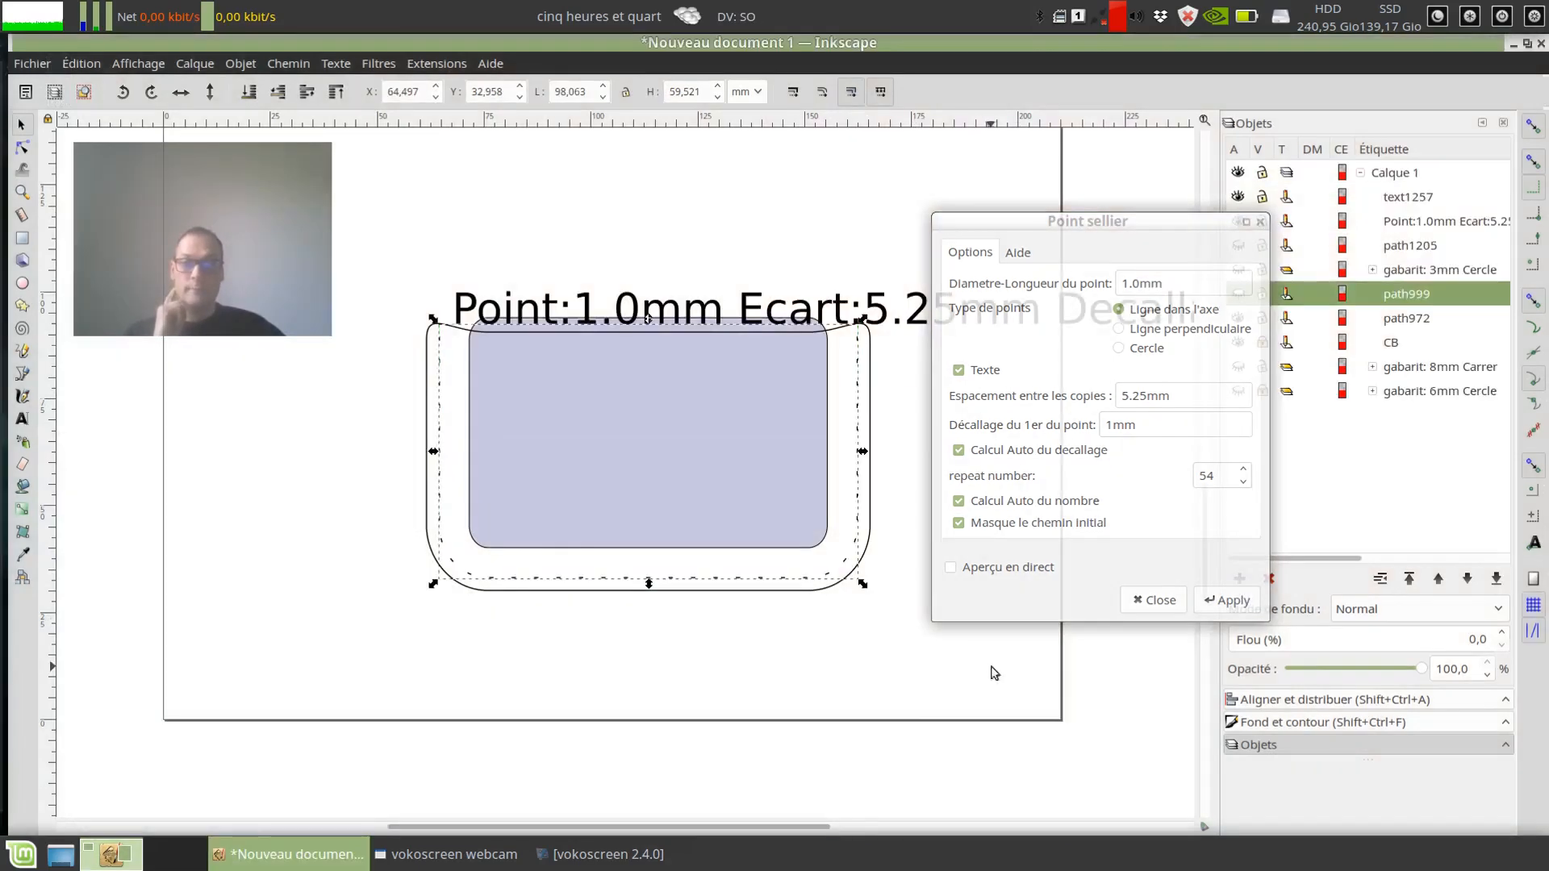
Step: Clear the extension dialog out of the way and move the stitch information text above the pocket, to about X 45 mm, Y 100 mm
drag(1129, 224, 252, 362)
click(618, 290)
click(628, 311)
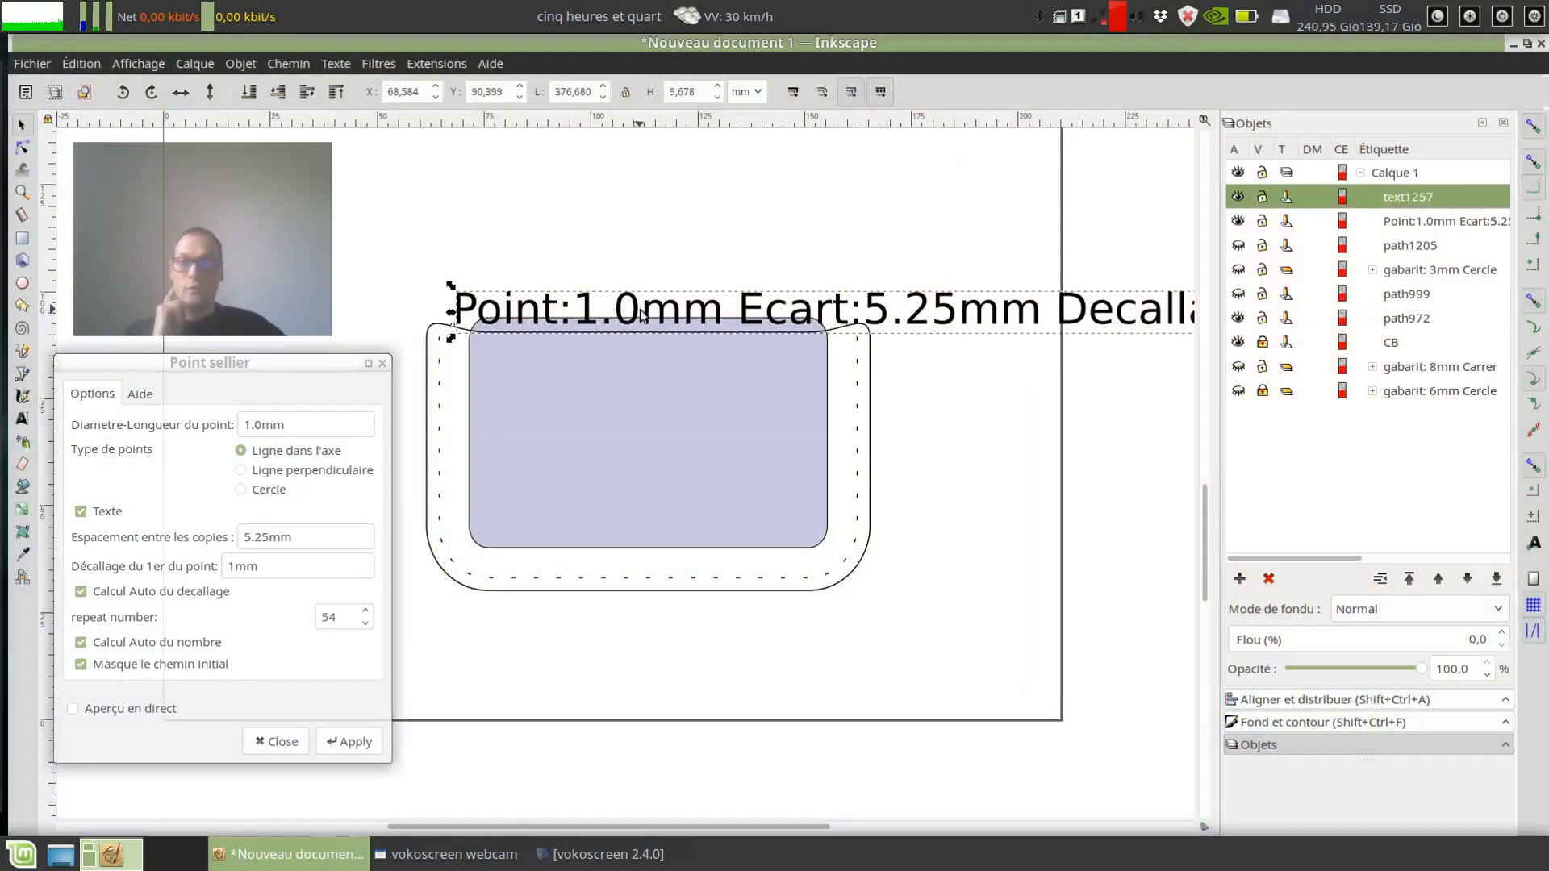
drag(640, 311, 547, 239)
drag(626, 305, 527, 273)
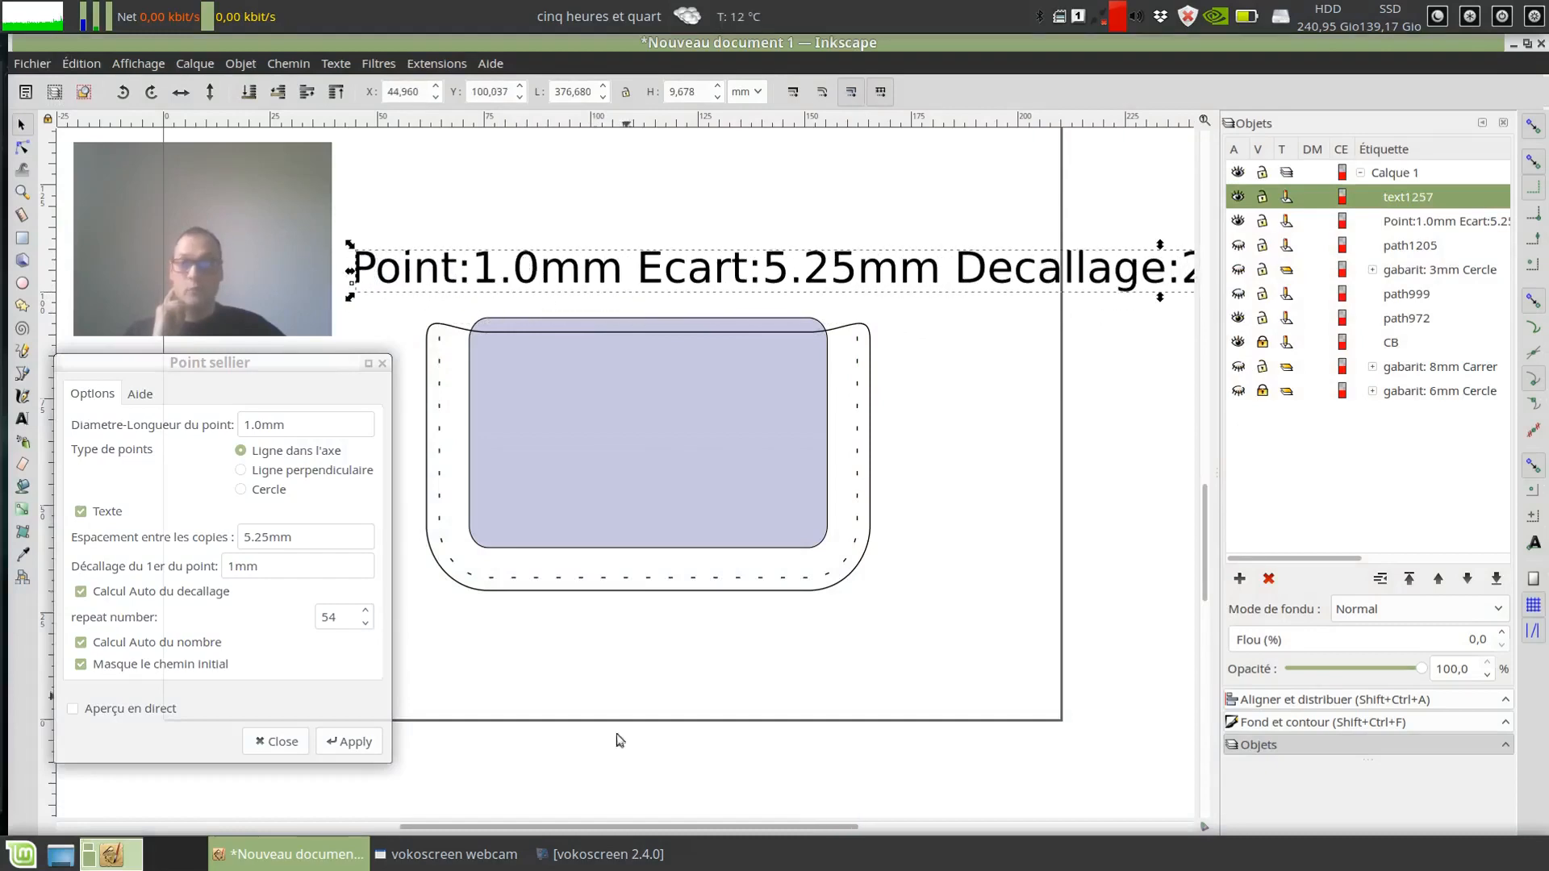
Step: Read the stitch information text along its whole length and delete it from the drawing
mouse_move(501, 825)
mouse_down()
mouse_move(828, 828)
mouse_move(488, 825)
mouse_up()
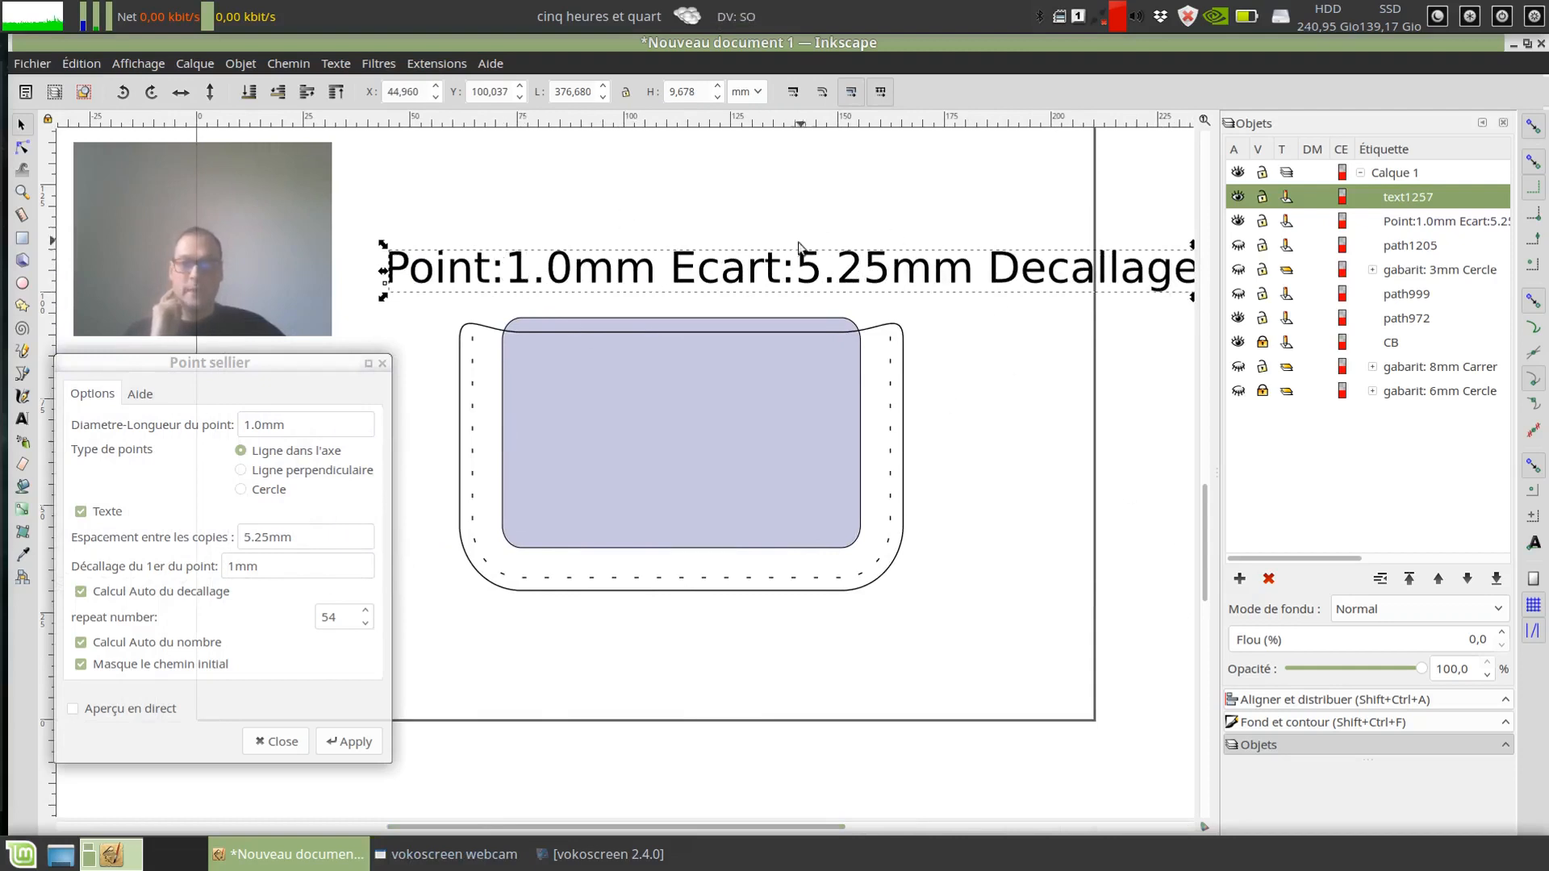
drag(612, 826, 795, 814)
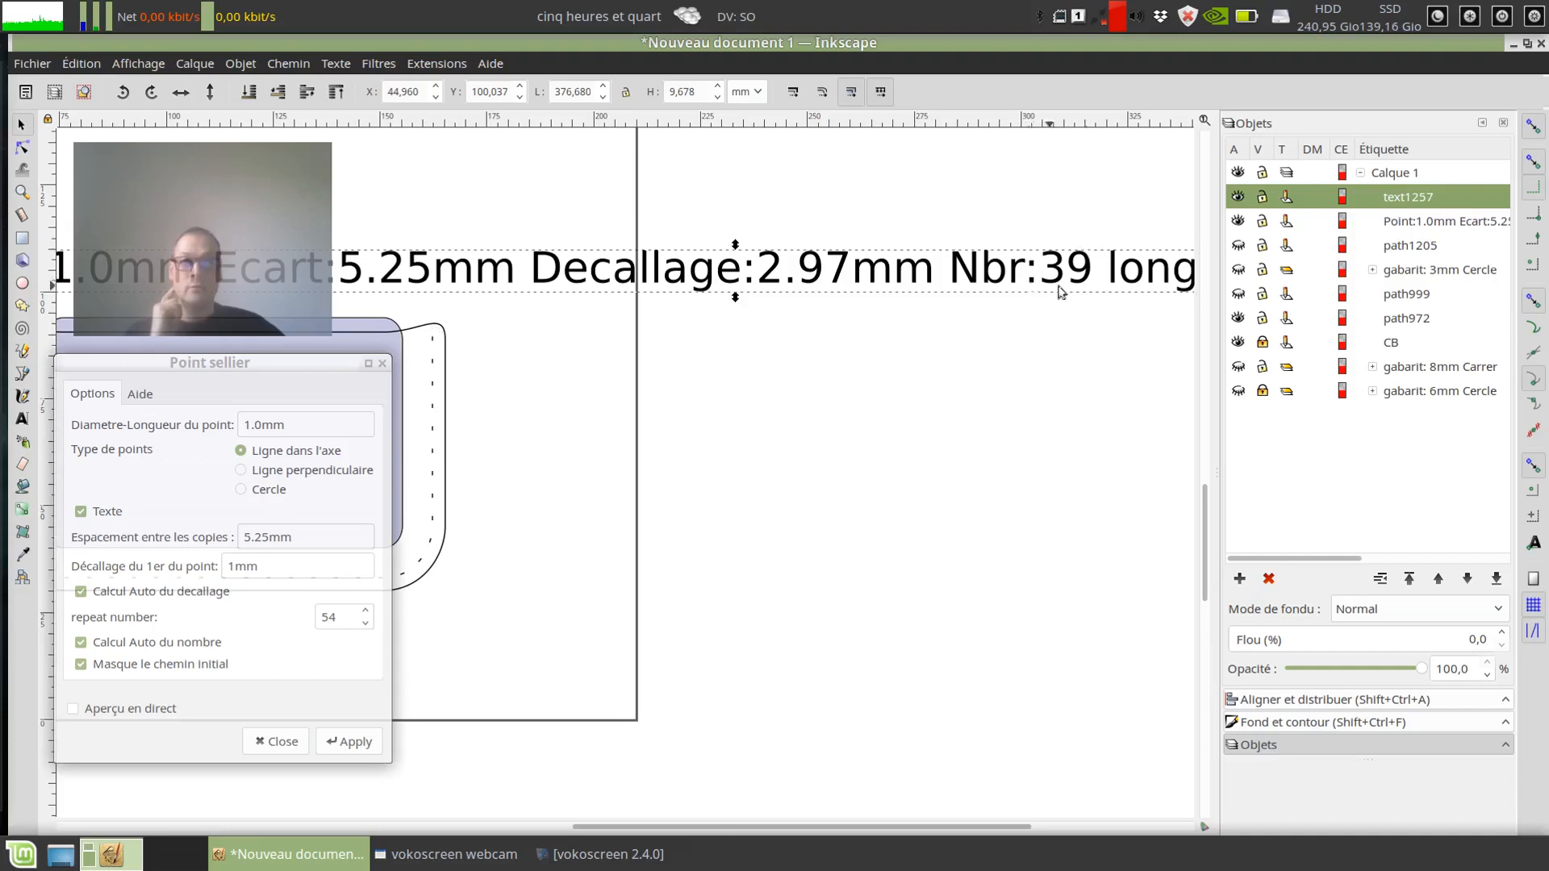
drag(766, 828, 920, 828)
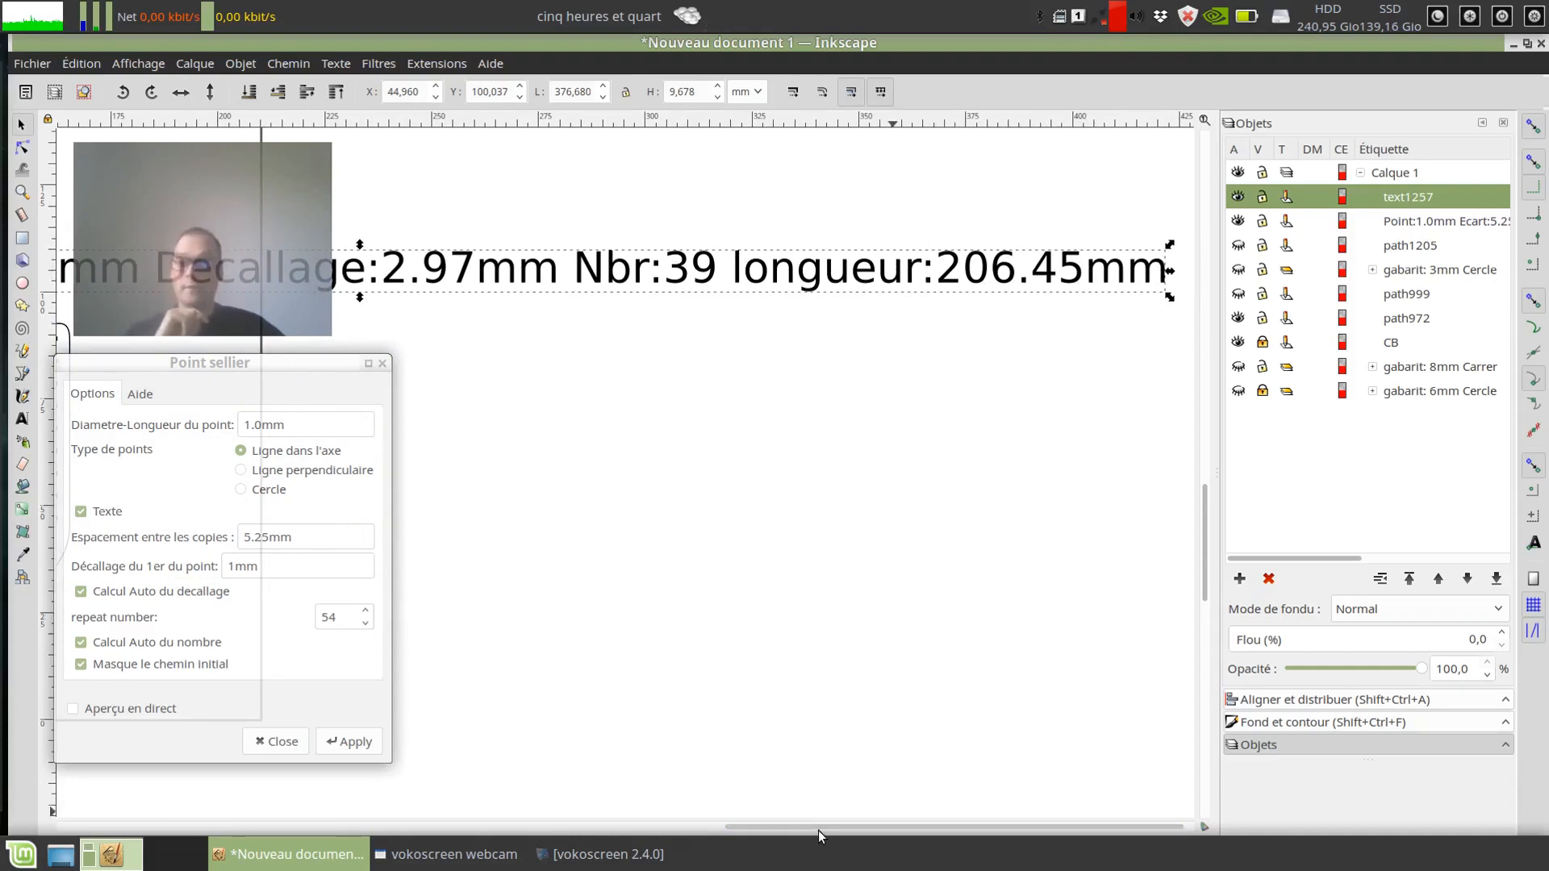
drag(818, 830, 482, 803)
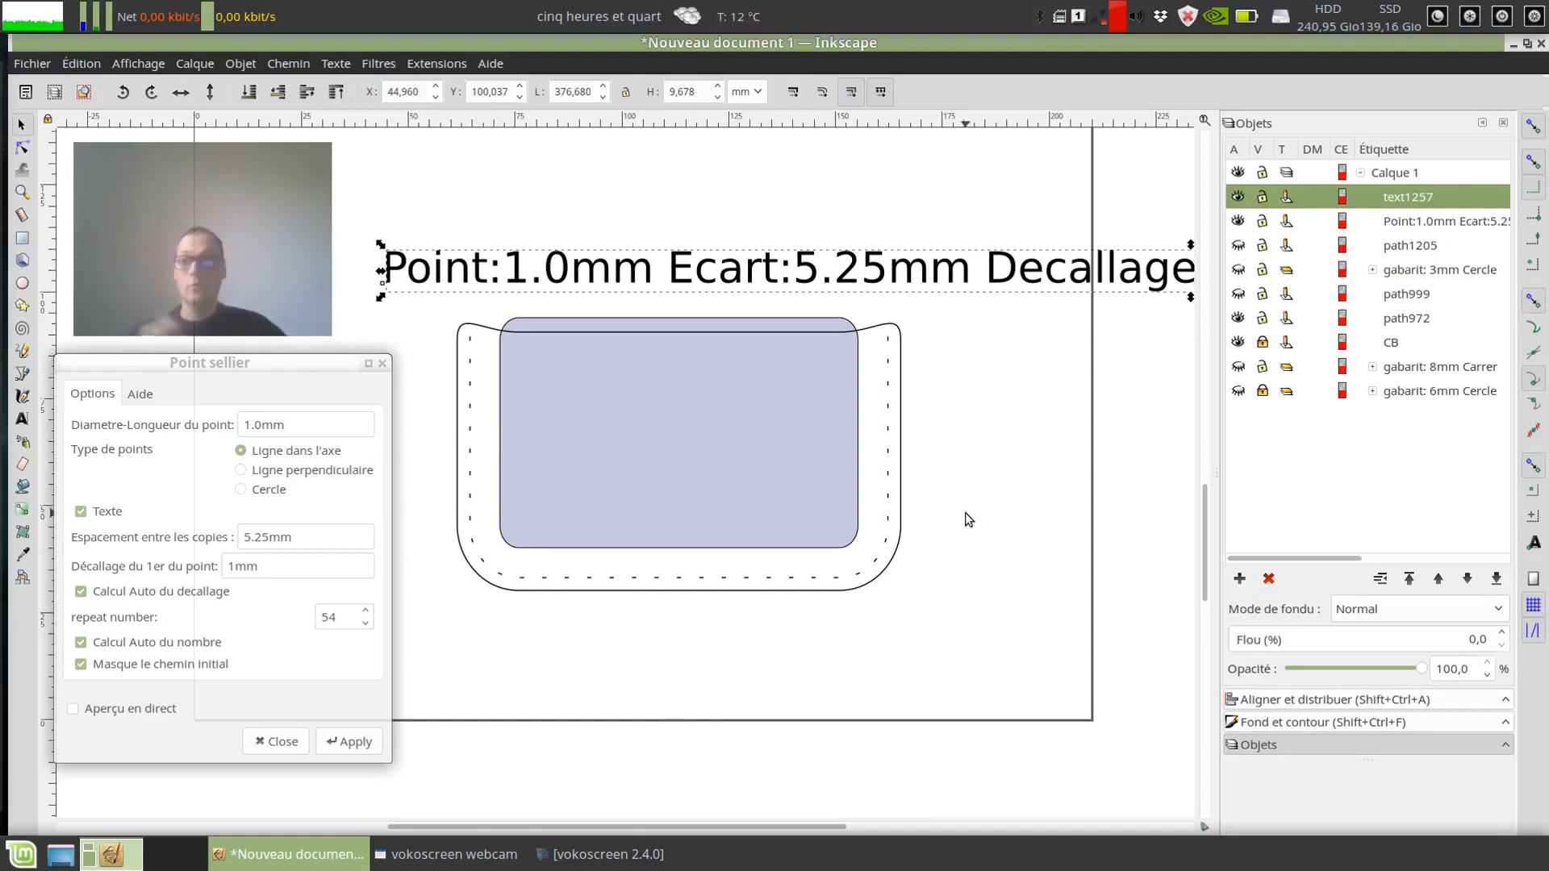
drag(791, 250, 587, 264)
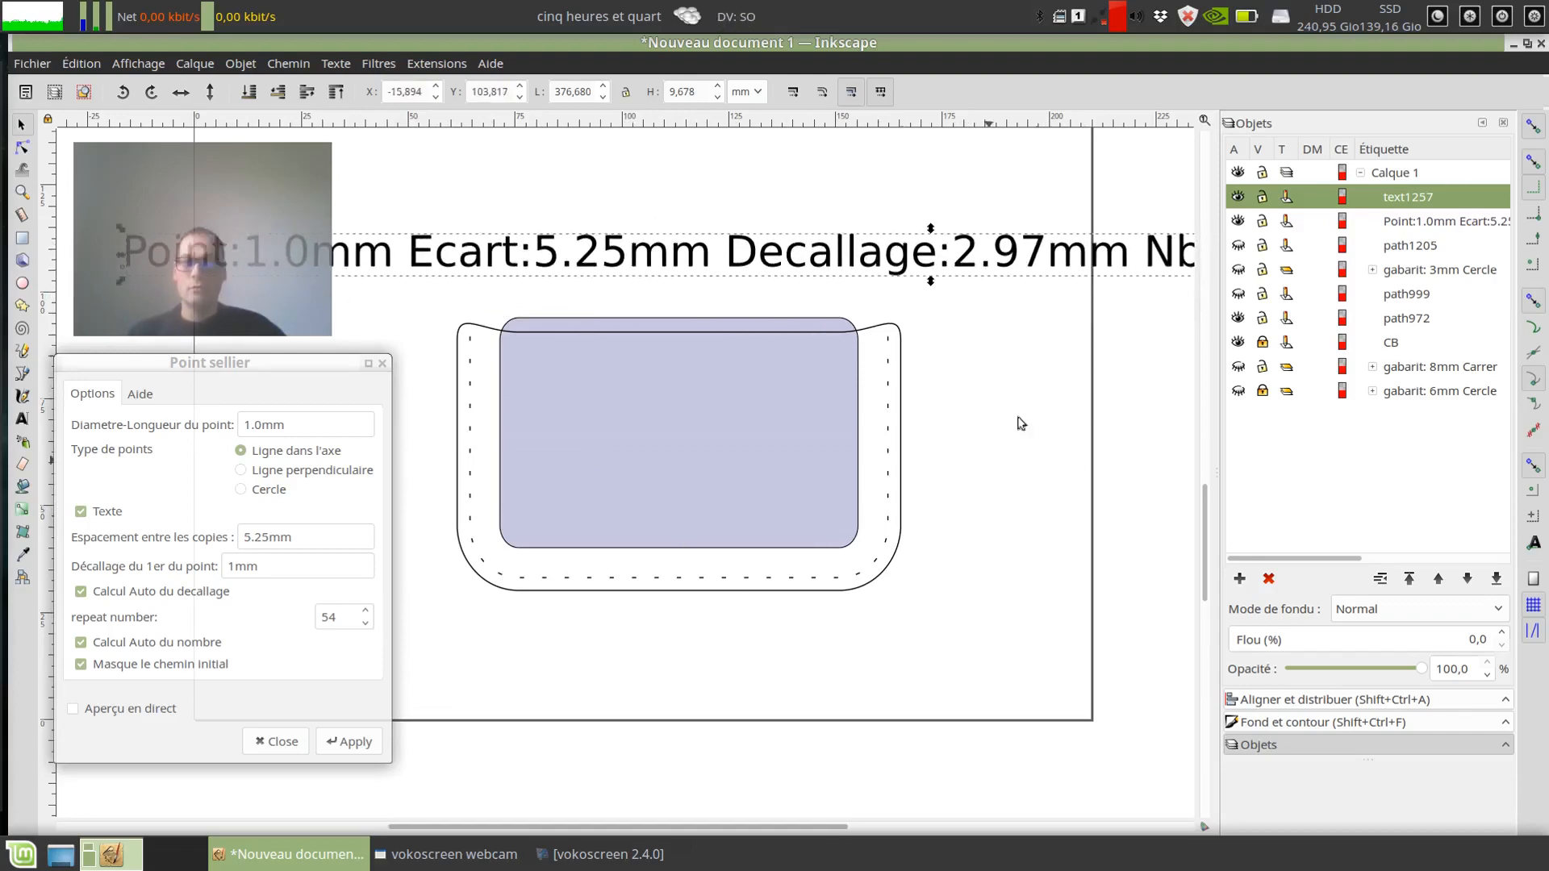
drag(816, 264, 440, 280)
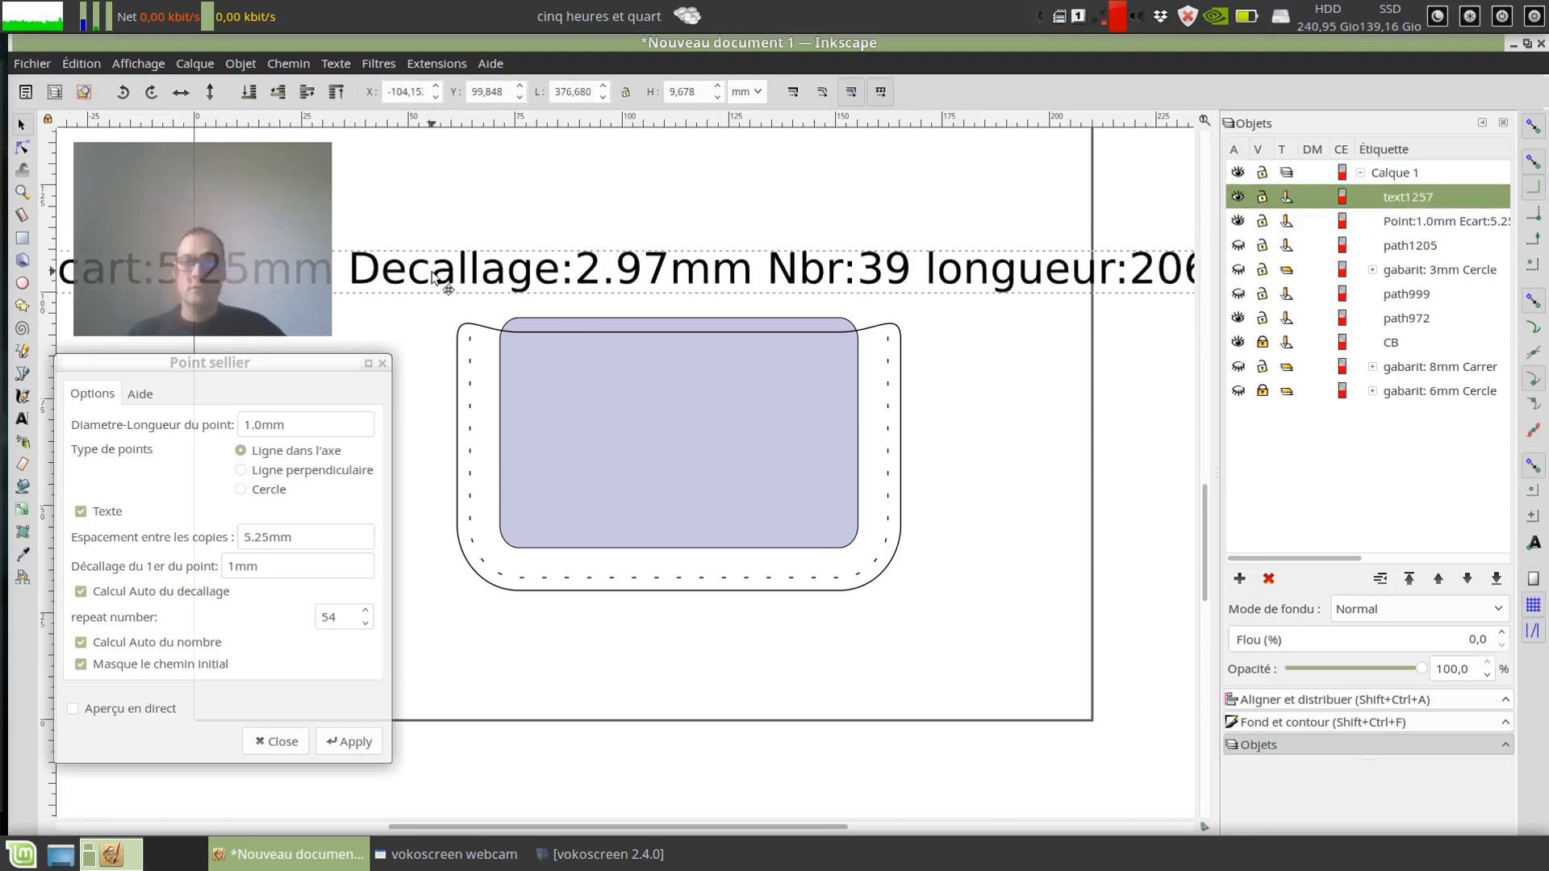
drag(814, 276, 874, 222)
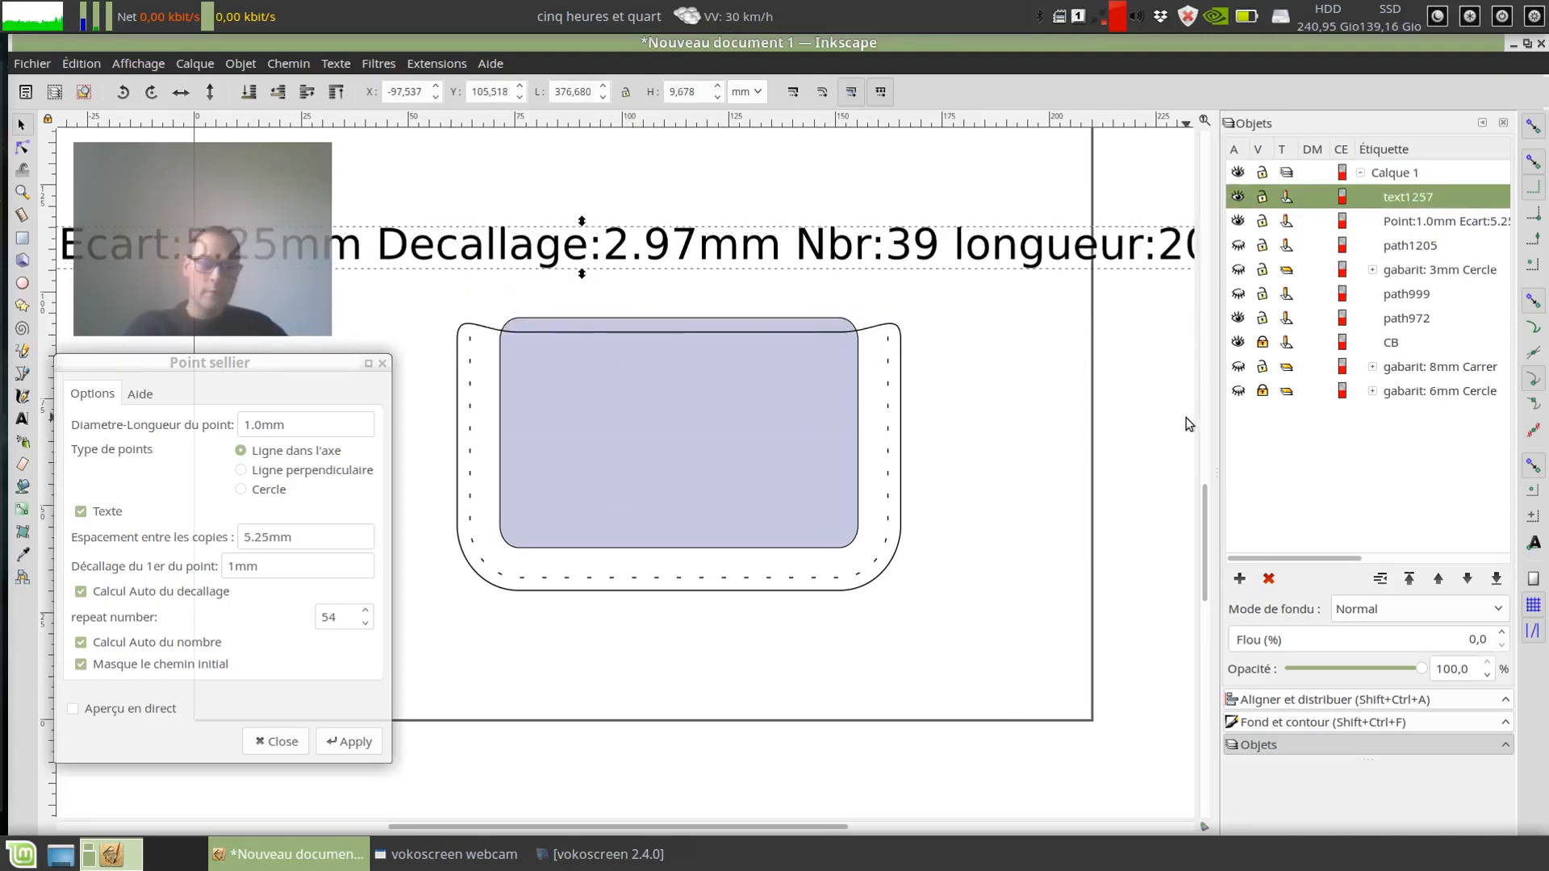
key(Delete)
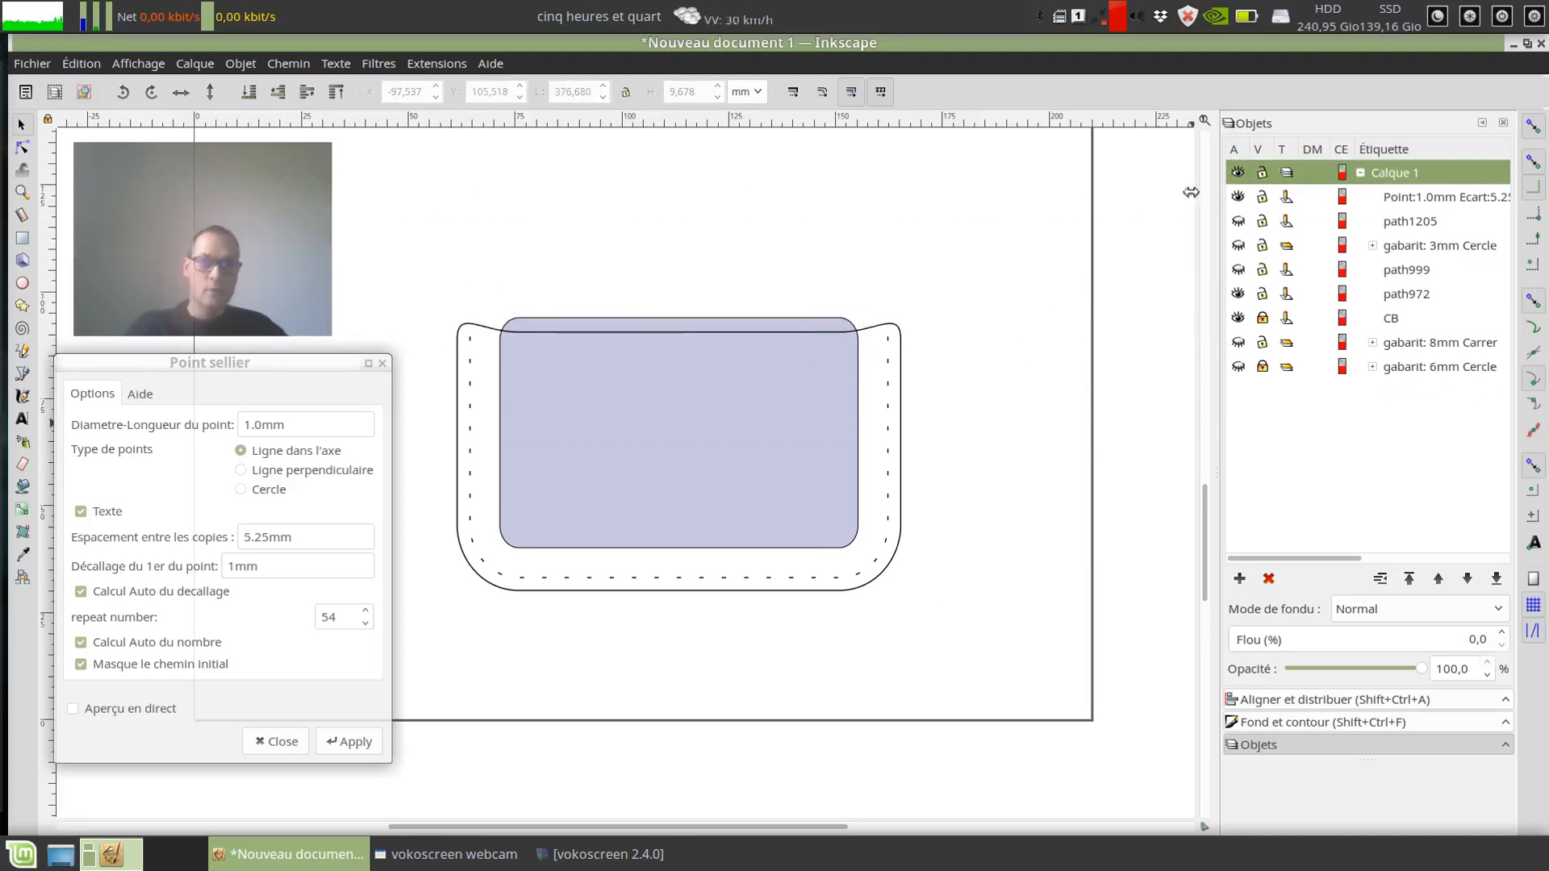
Step: Select the stitch marks and examine their full object name and their placement near the pocket's upper corner
click(888, 362)
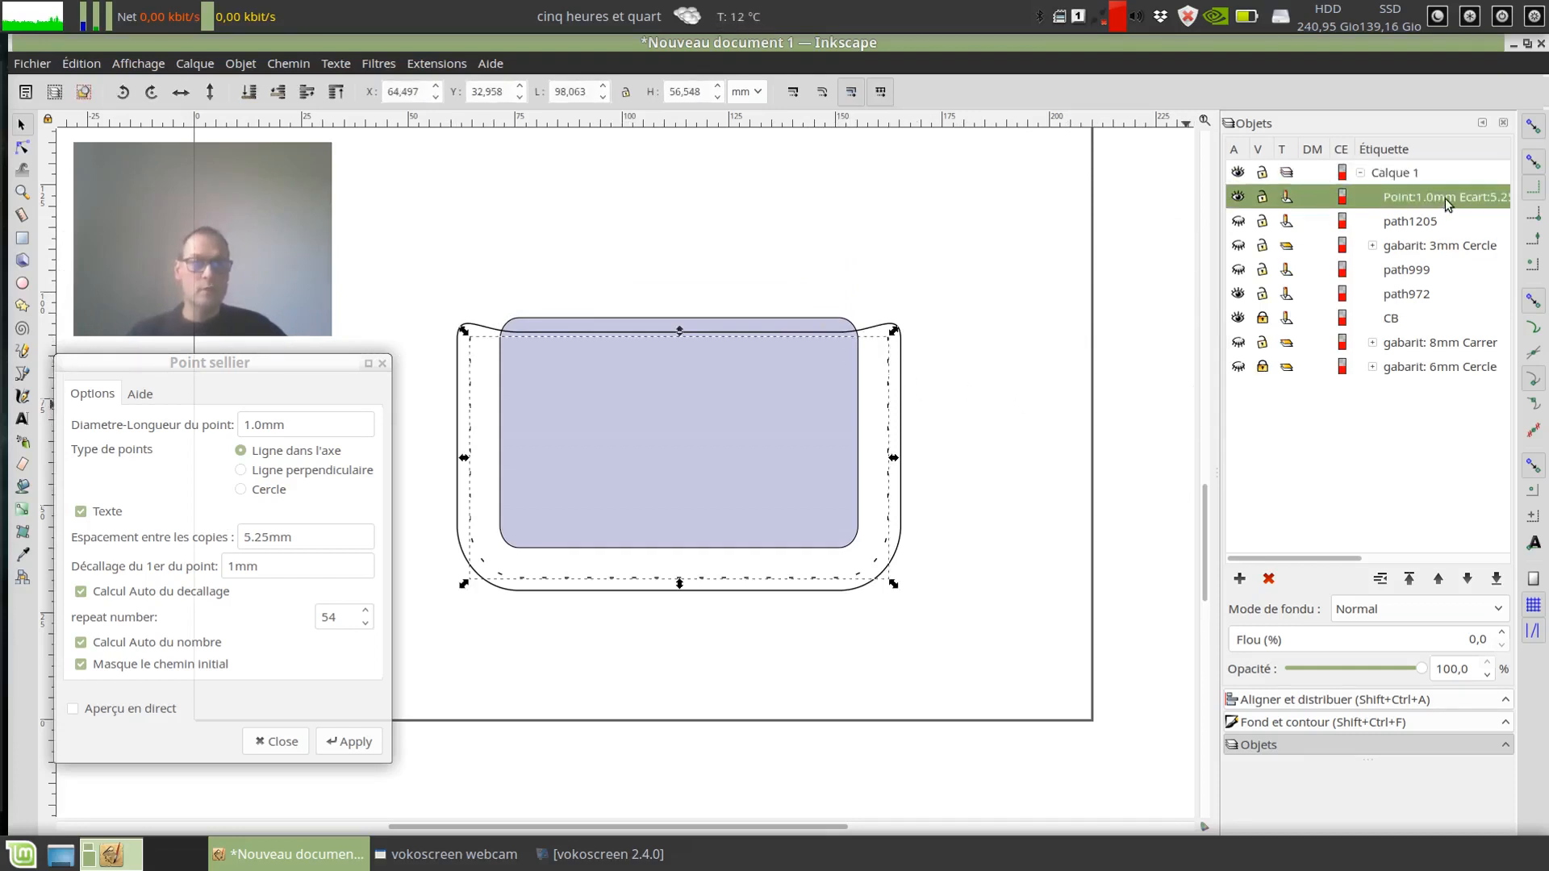
drag(1315, 557, 1477, 552)
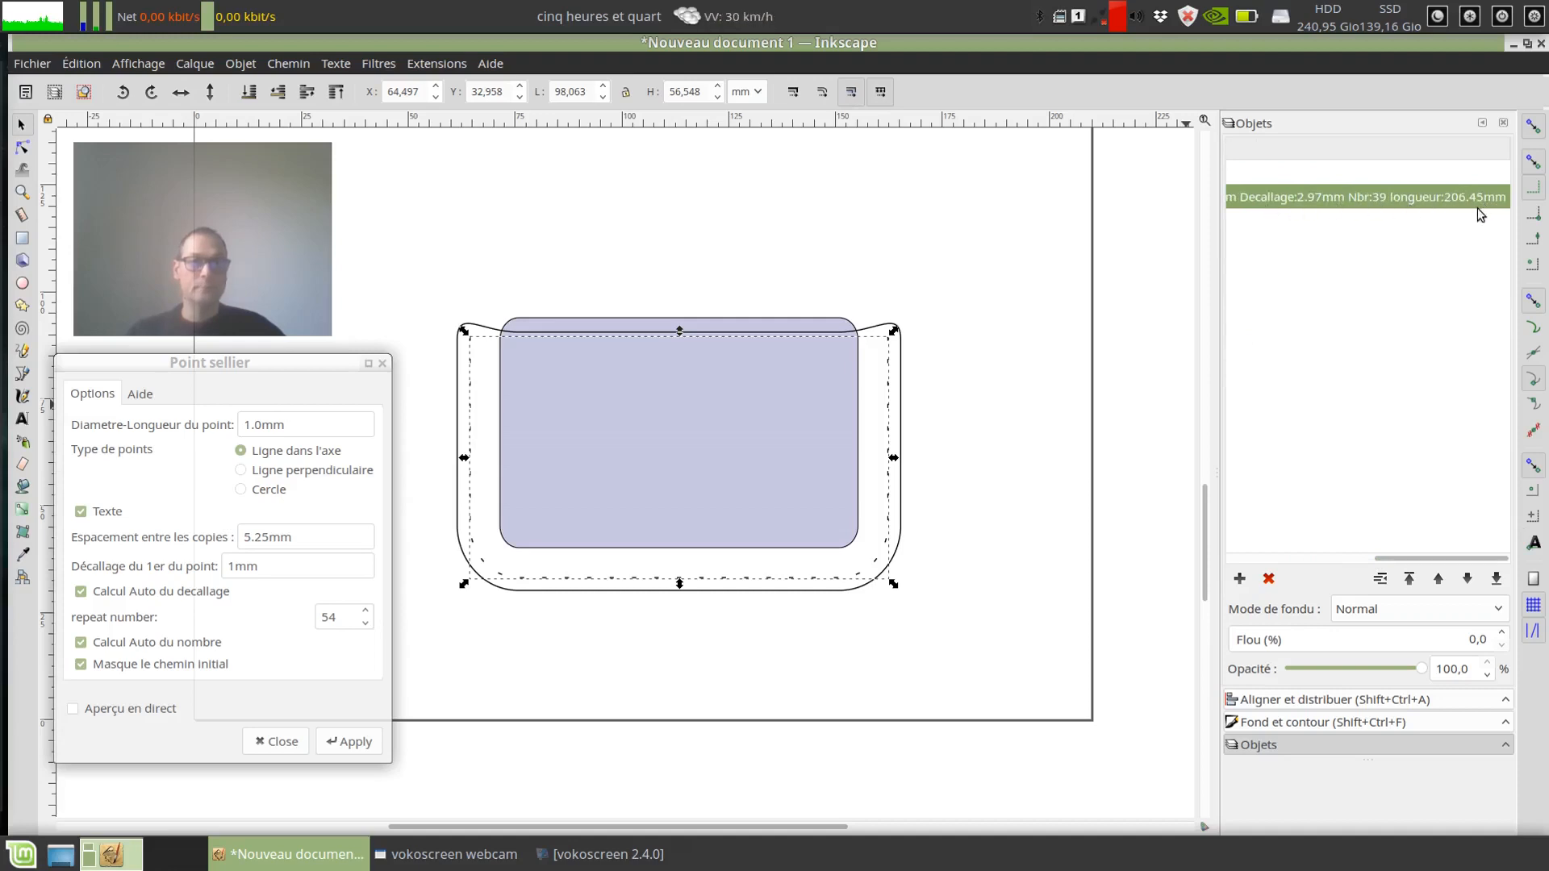
drag(1420, 559, 1167, 520)
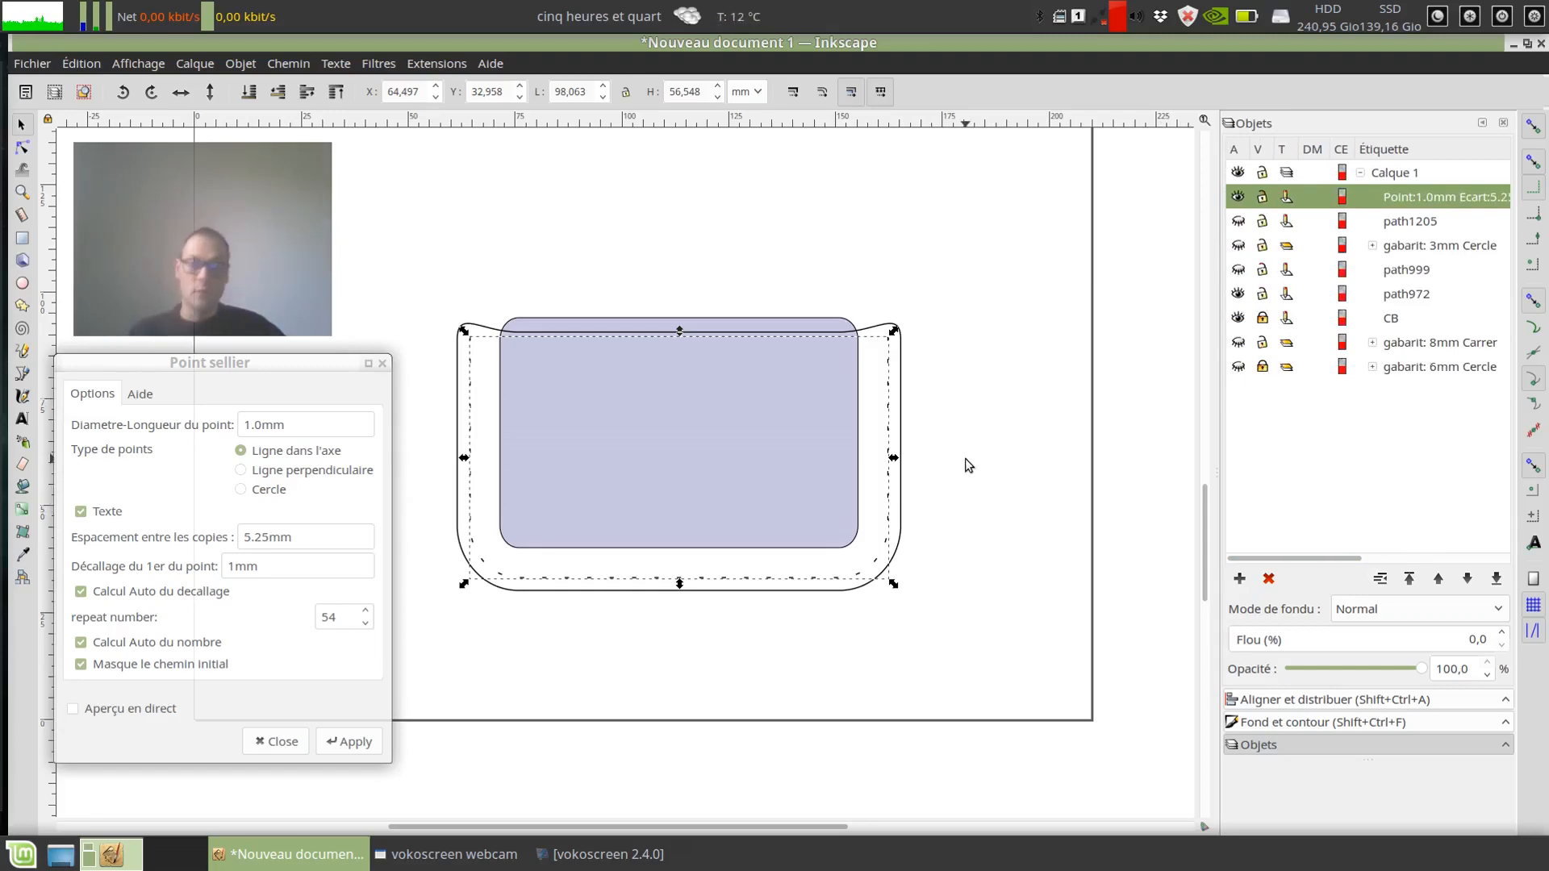
scroll(913, 355, up, 4)
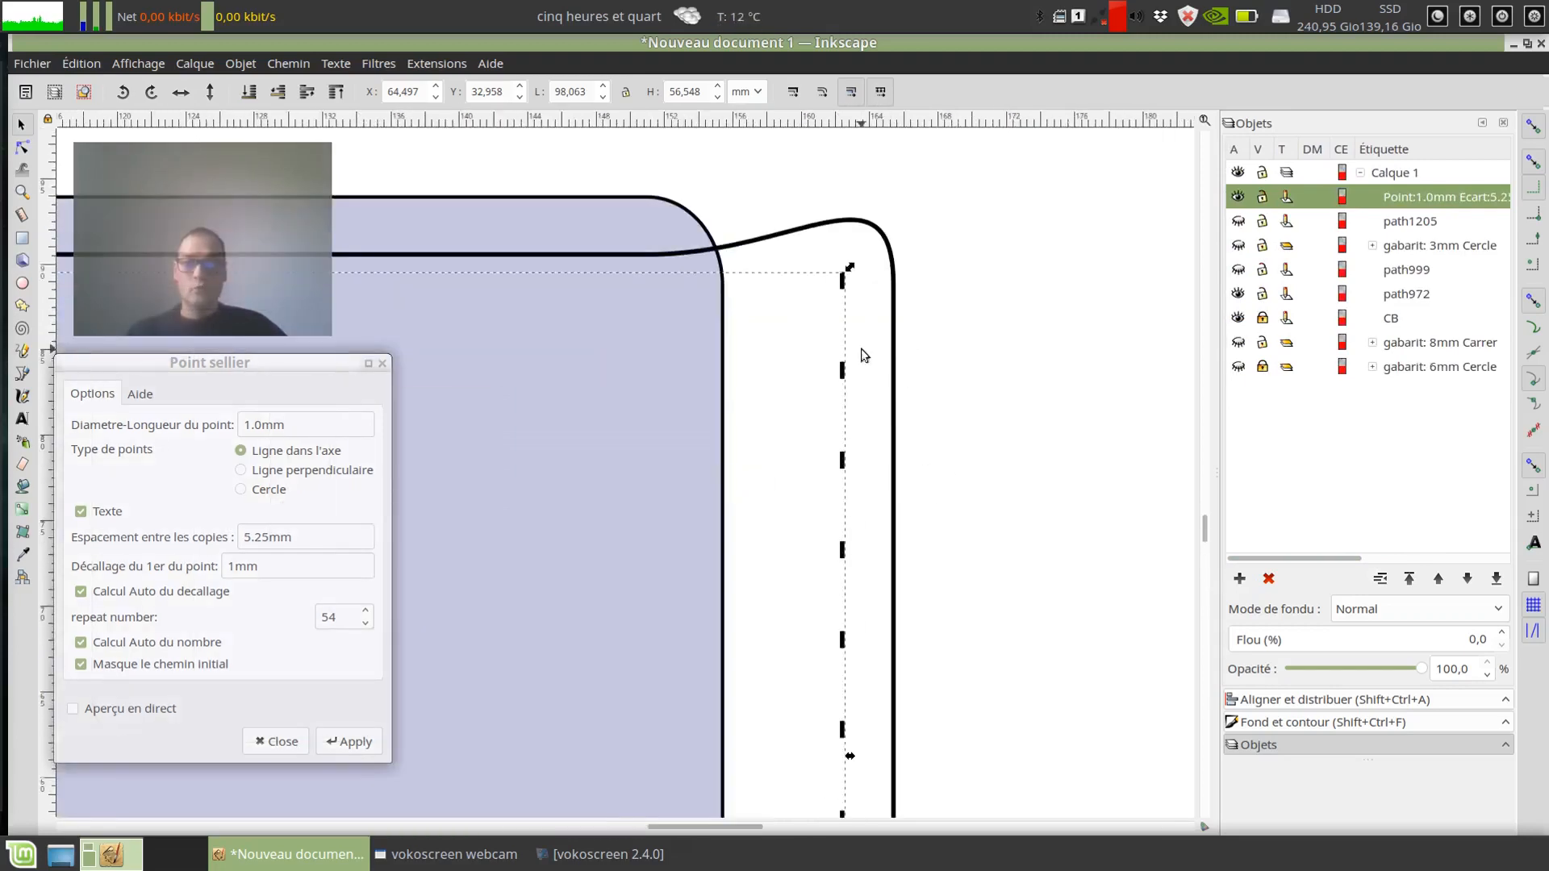
scroll(912, 463, down, 1)
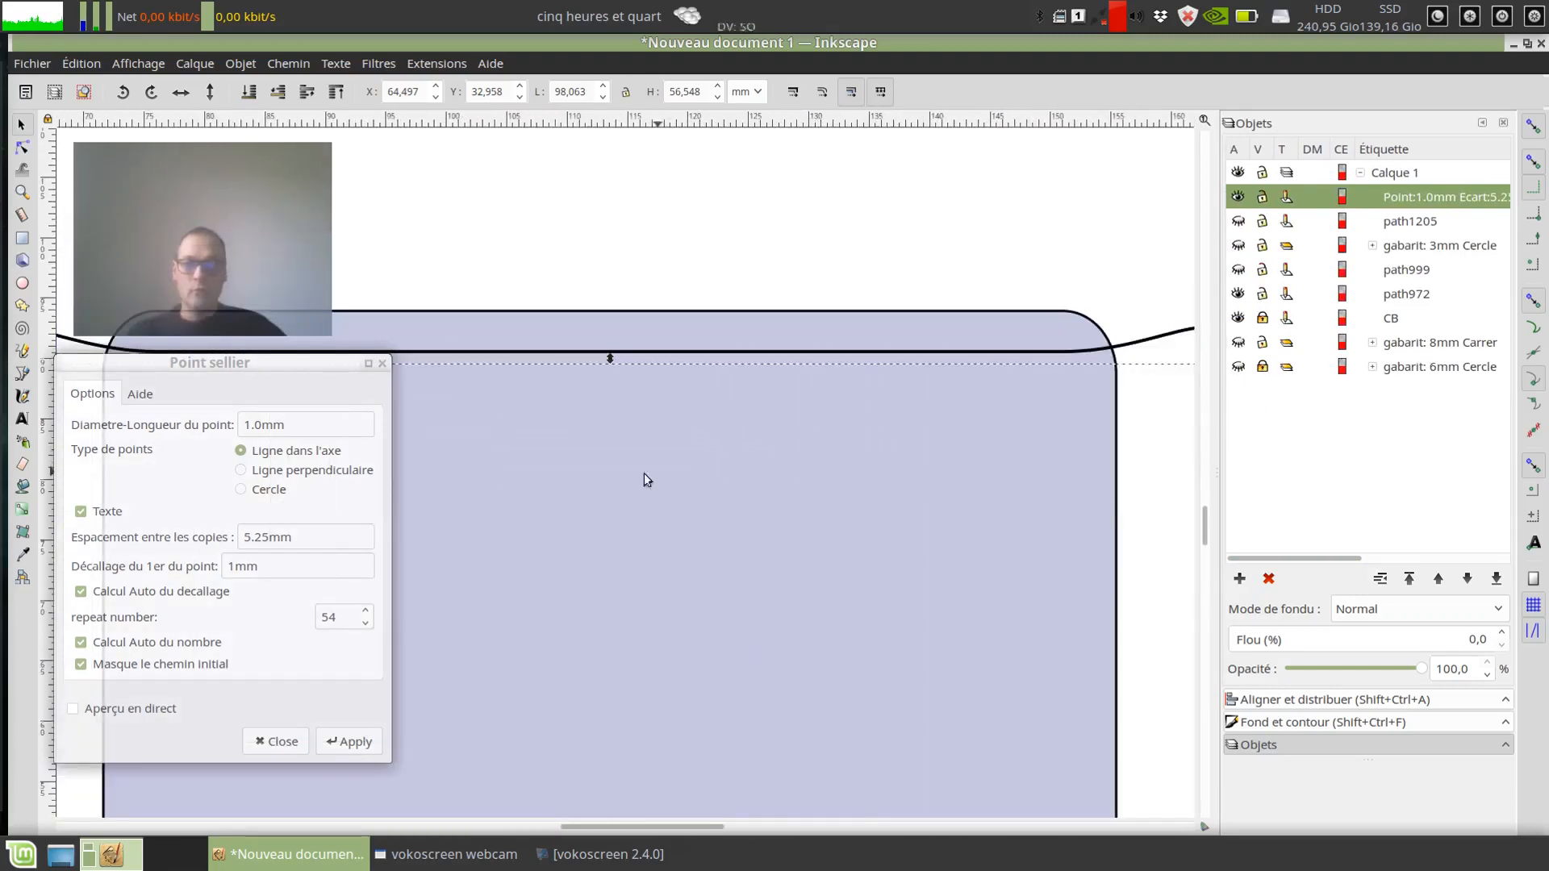
Step: Close the Point sellier dialog, review the stitch marks along the whole pocket edge, and hide the CB card shape
click(381, 363)
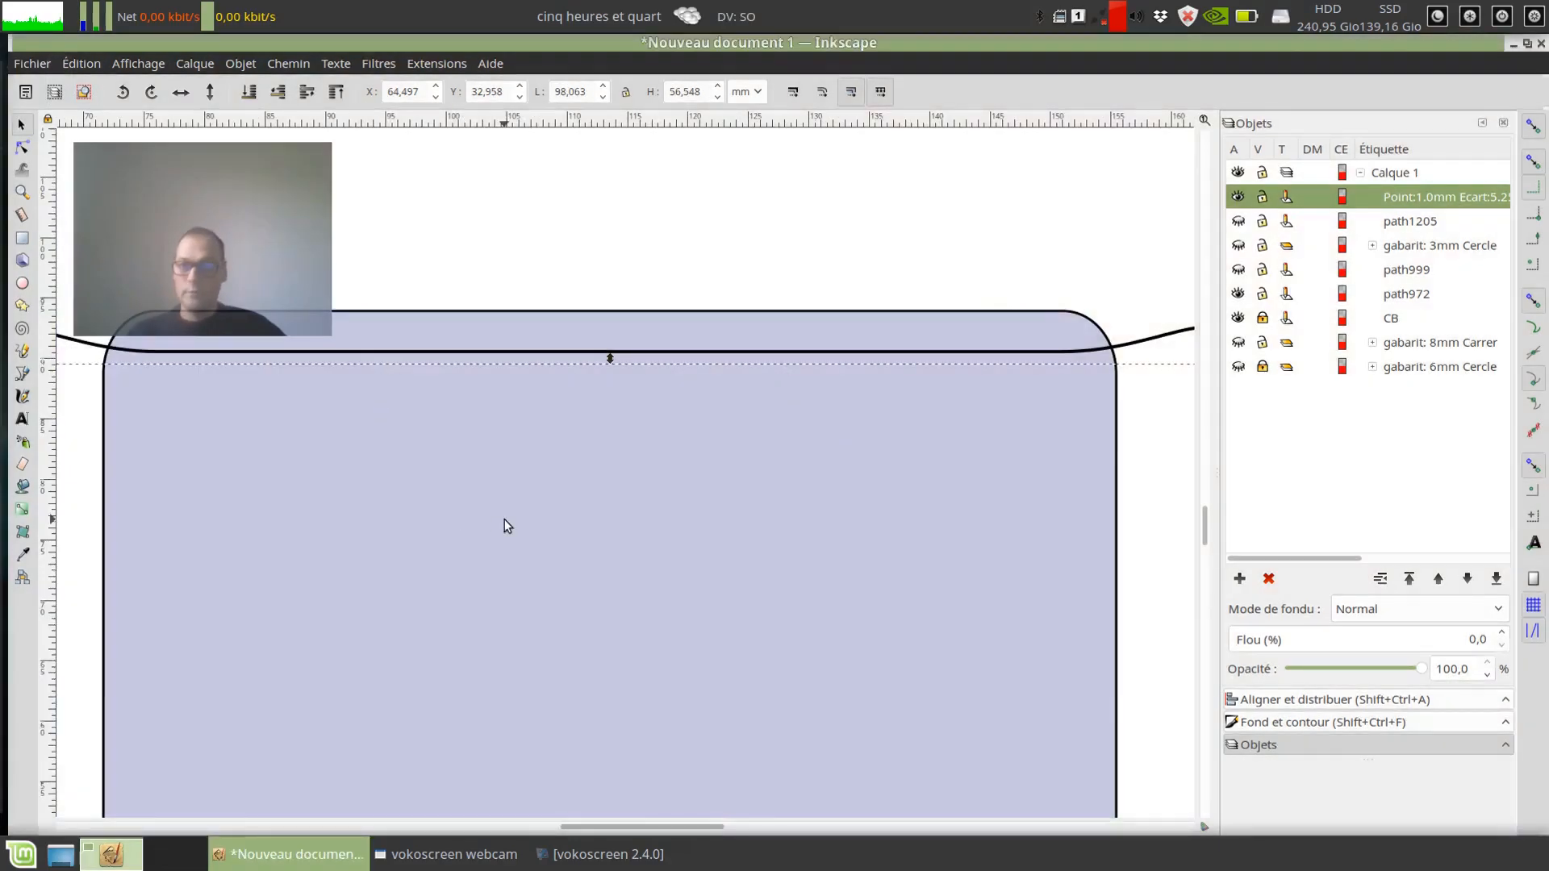
scroll(505, 519, down, 1)
click(994, 300)
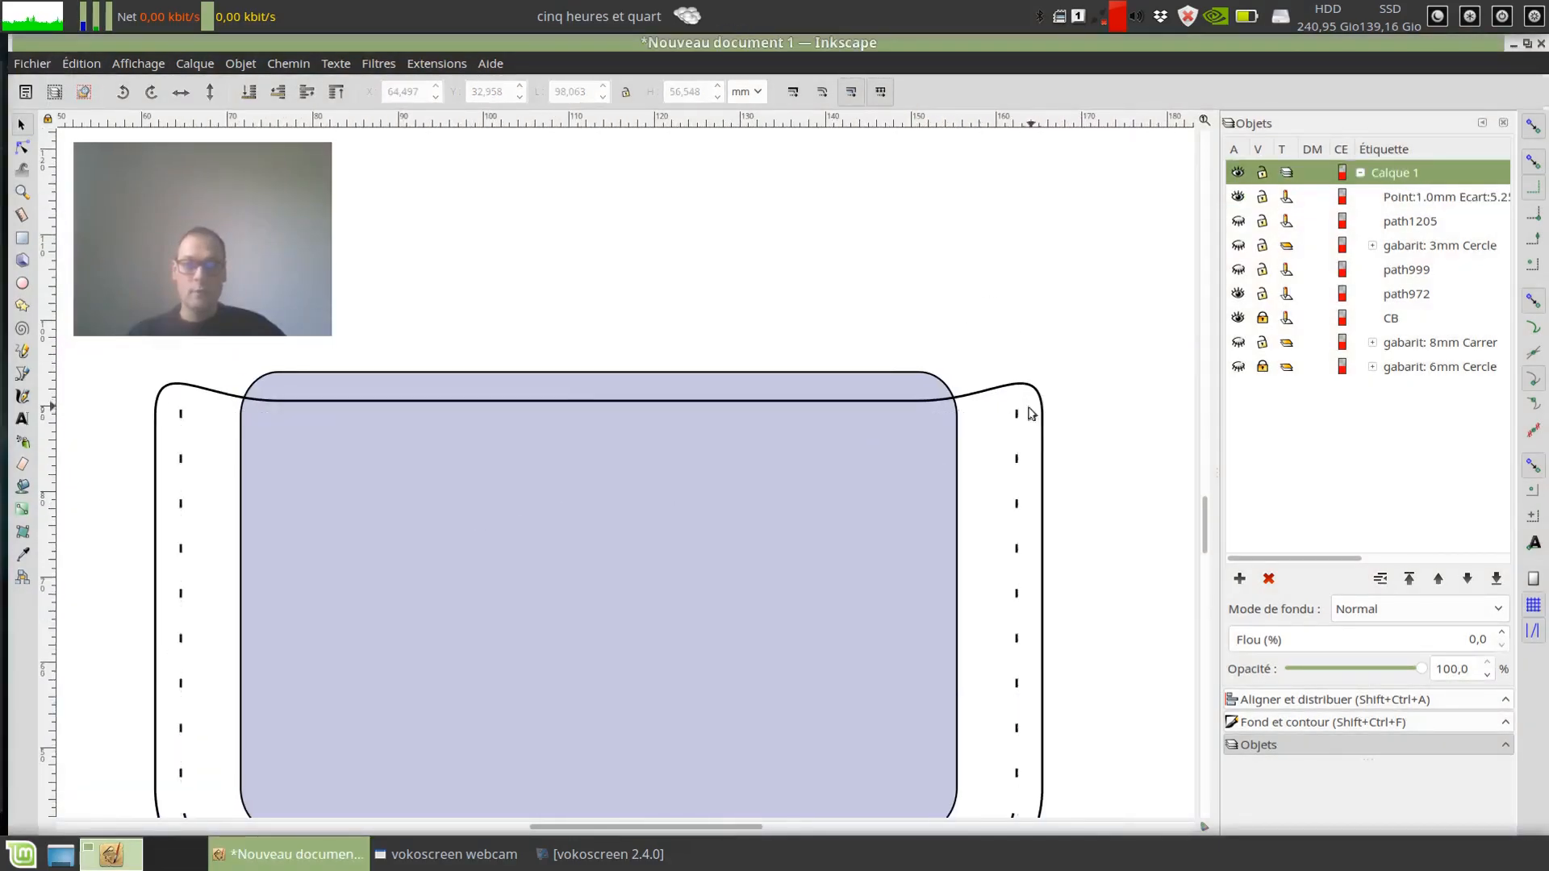
mouse_move(1274, 557)
mouse_down()
mouse_move(1408, 553)
mouse_move(1273, 555)
mouse_up()
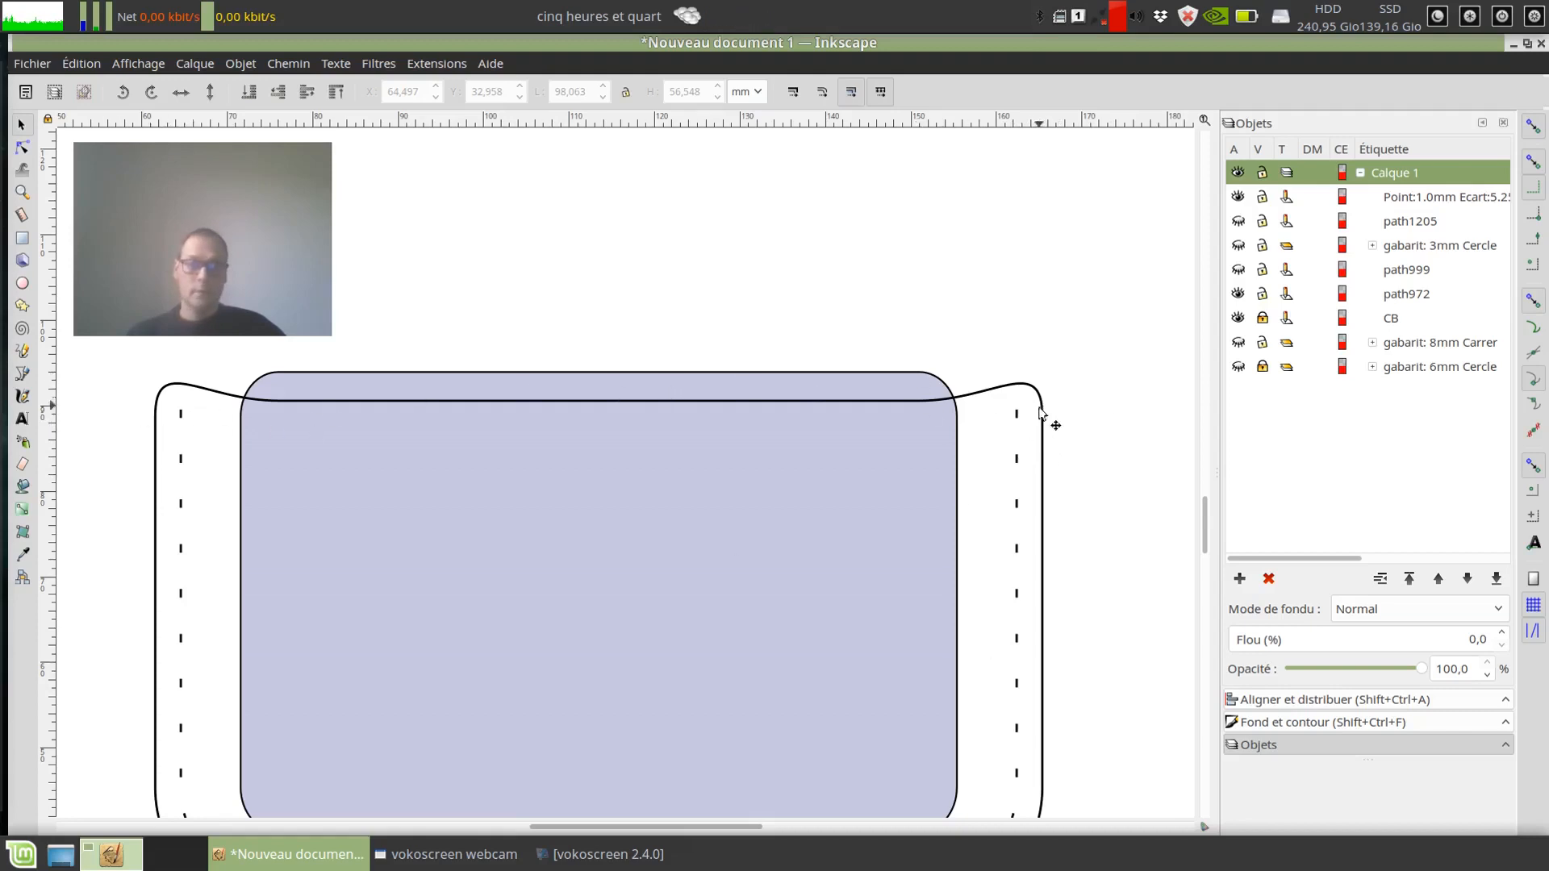
scroll(1061, 389, down, 1)
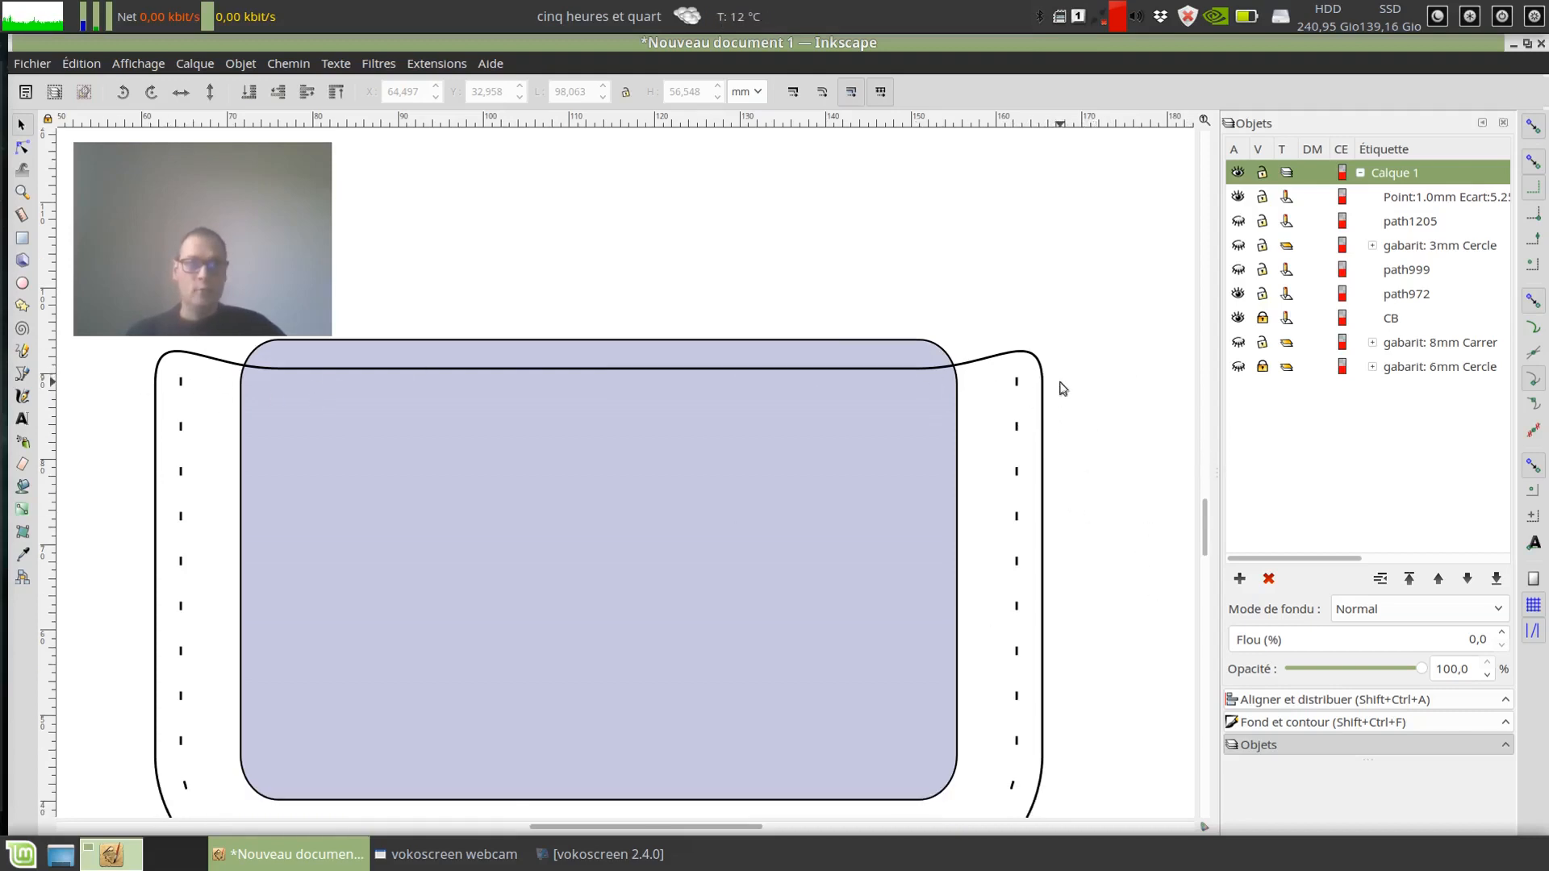
drag(1348, 558, 1491, 578)
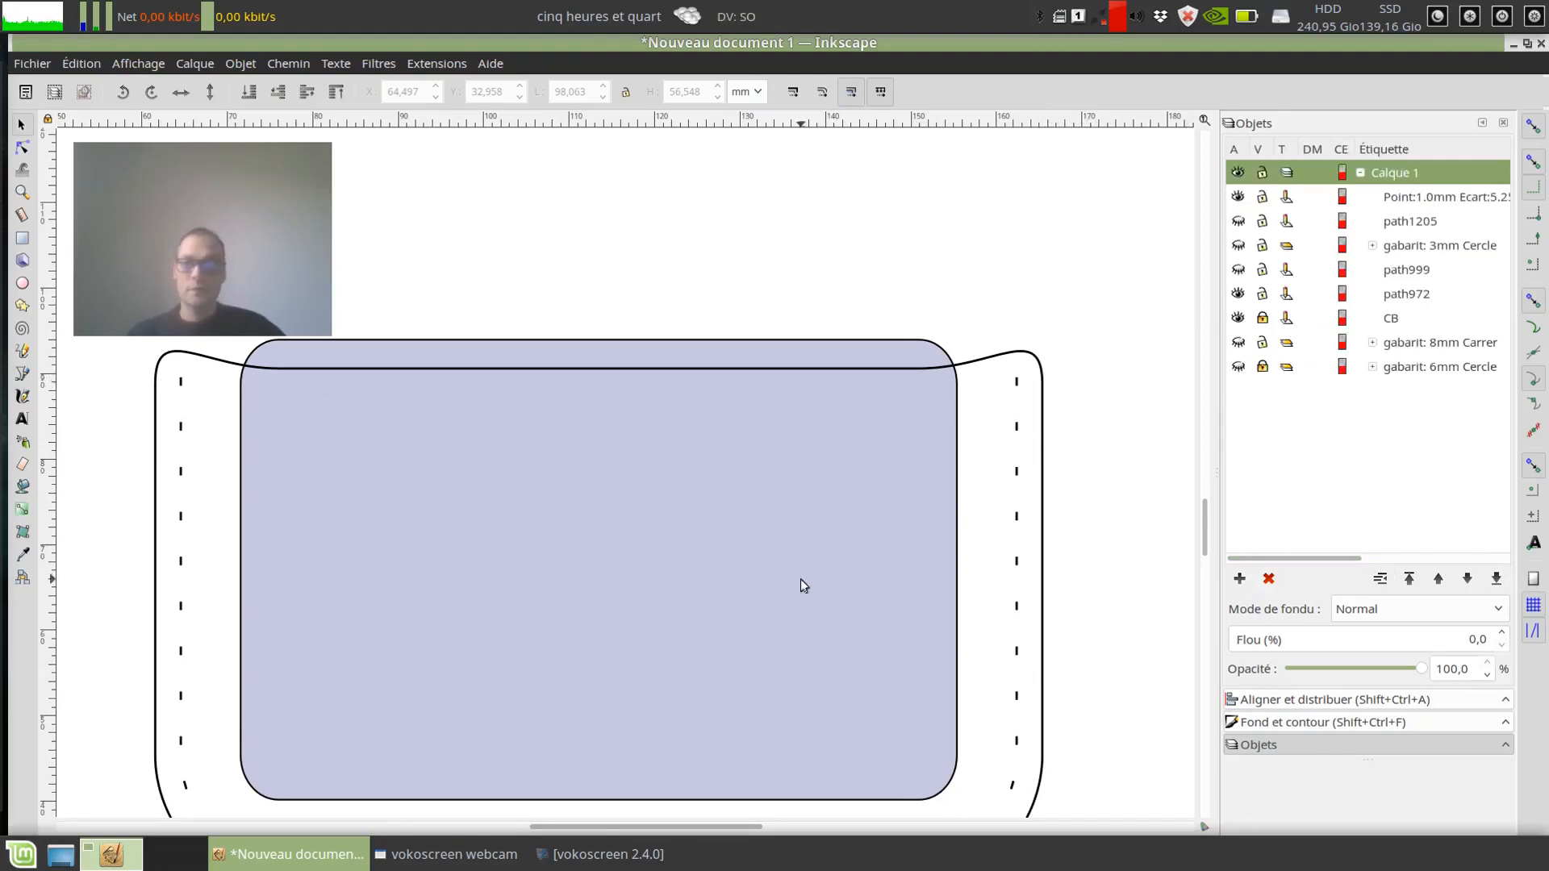
scroll(800, 578, down, 2)
scroll(778, 582, down, 1)
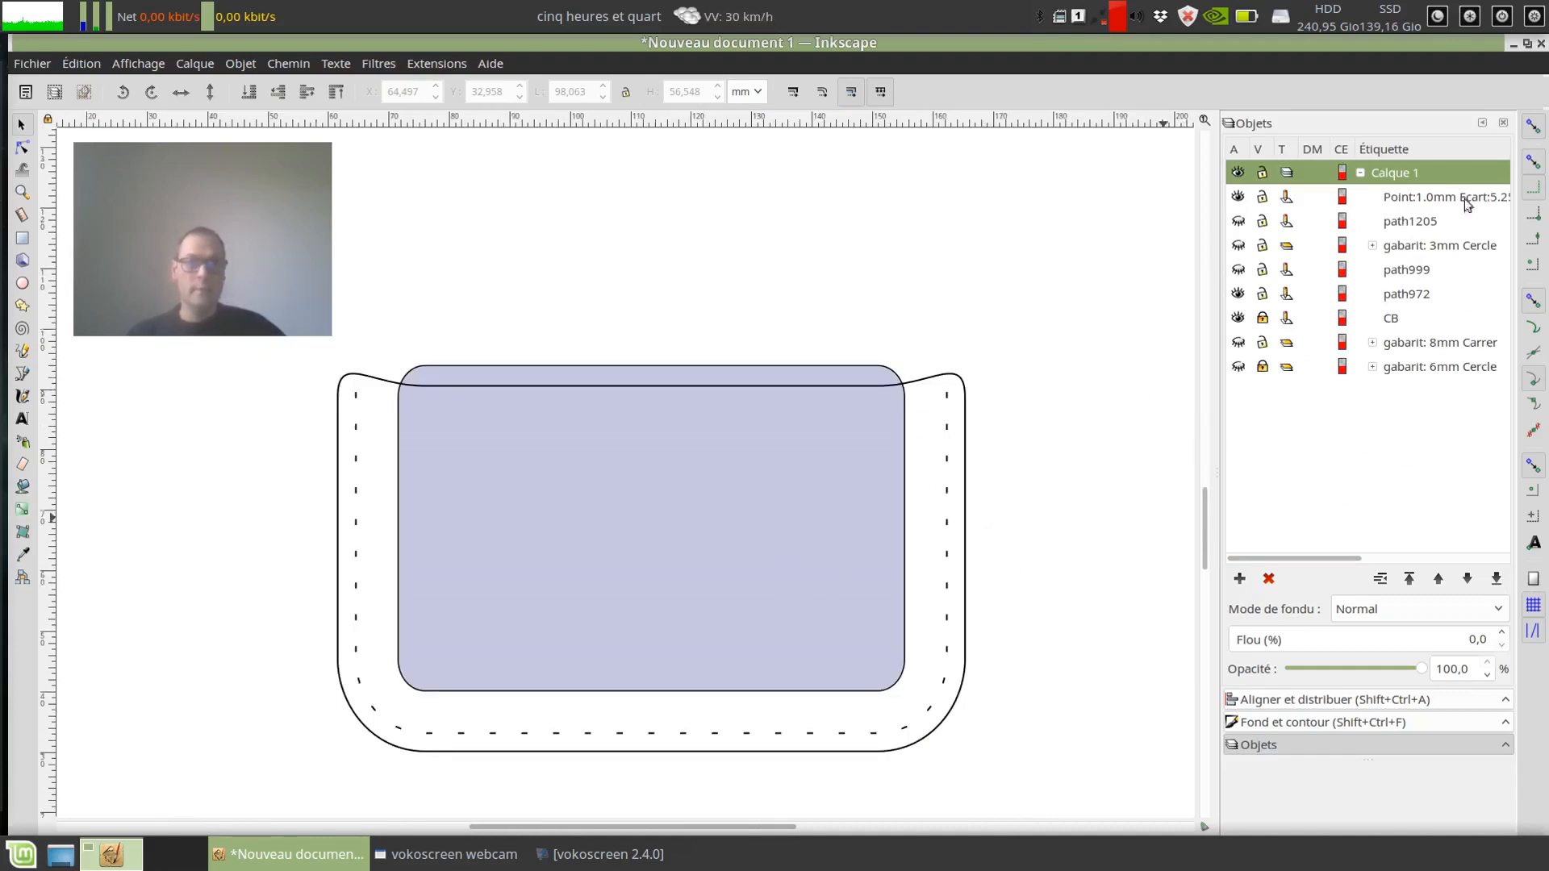
click(1240, 319)
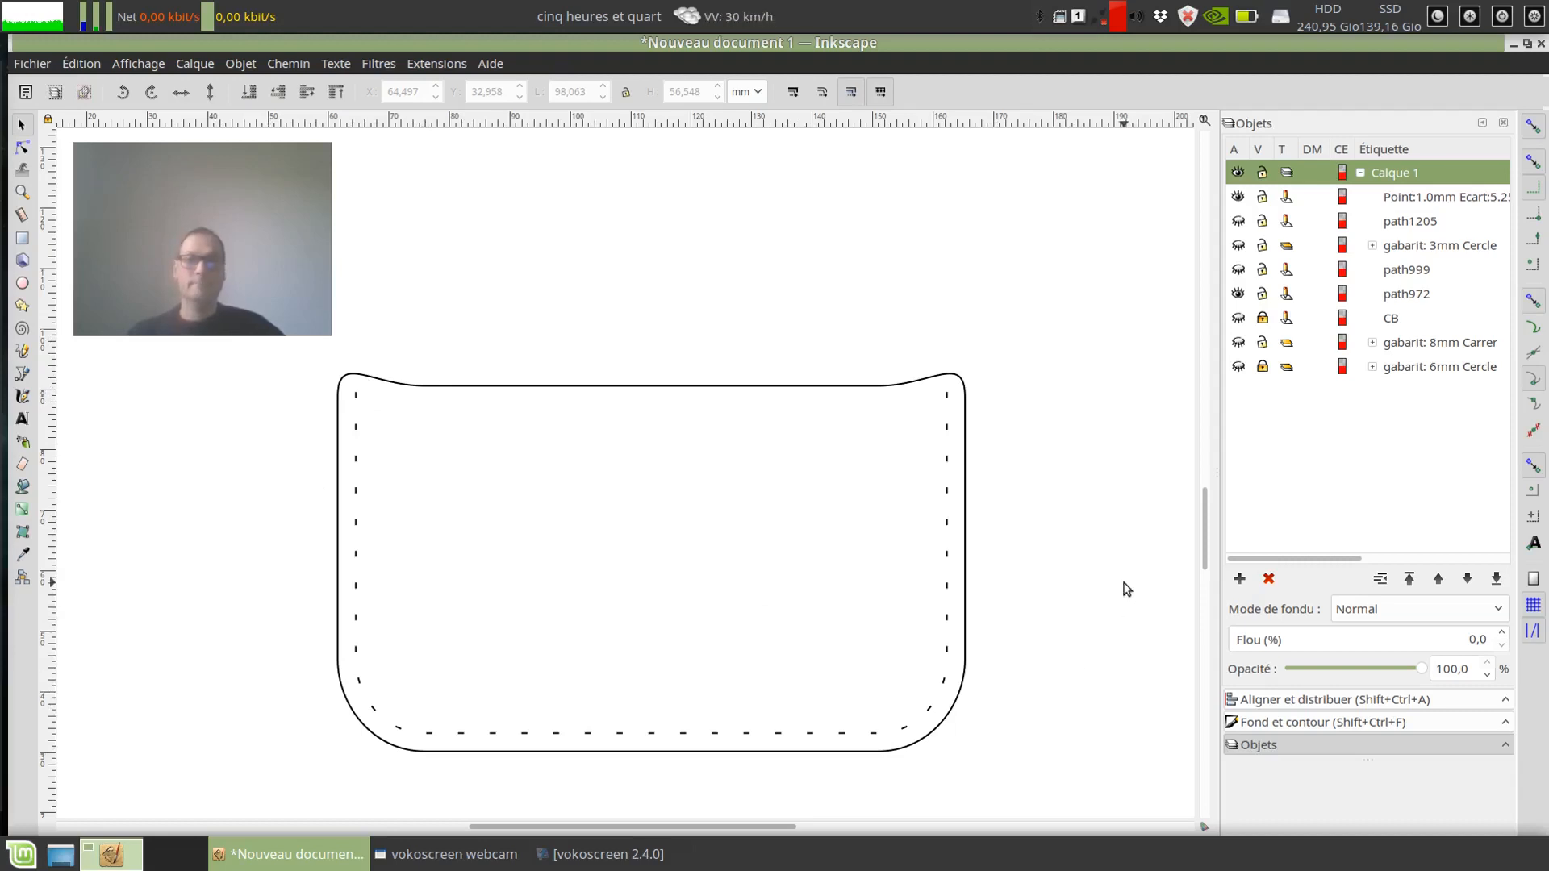
Step: Undo the last change and generate 1.0 mm circle stitch marks along the green path at 5.25 mm spacing, with automatic offset off and a 0 mm first-point offset
key(ctrl+z)
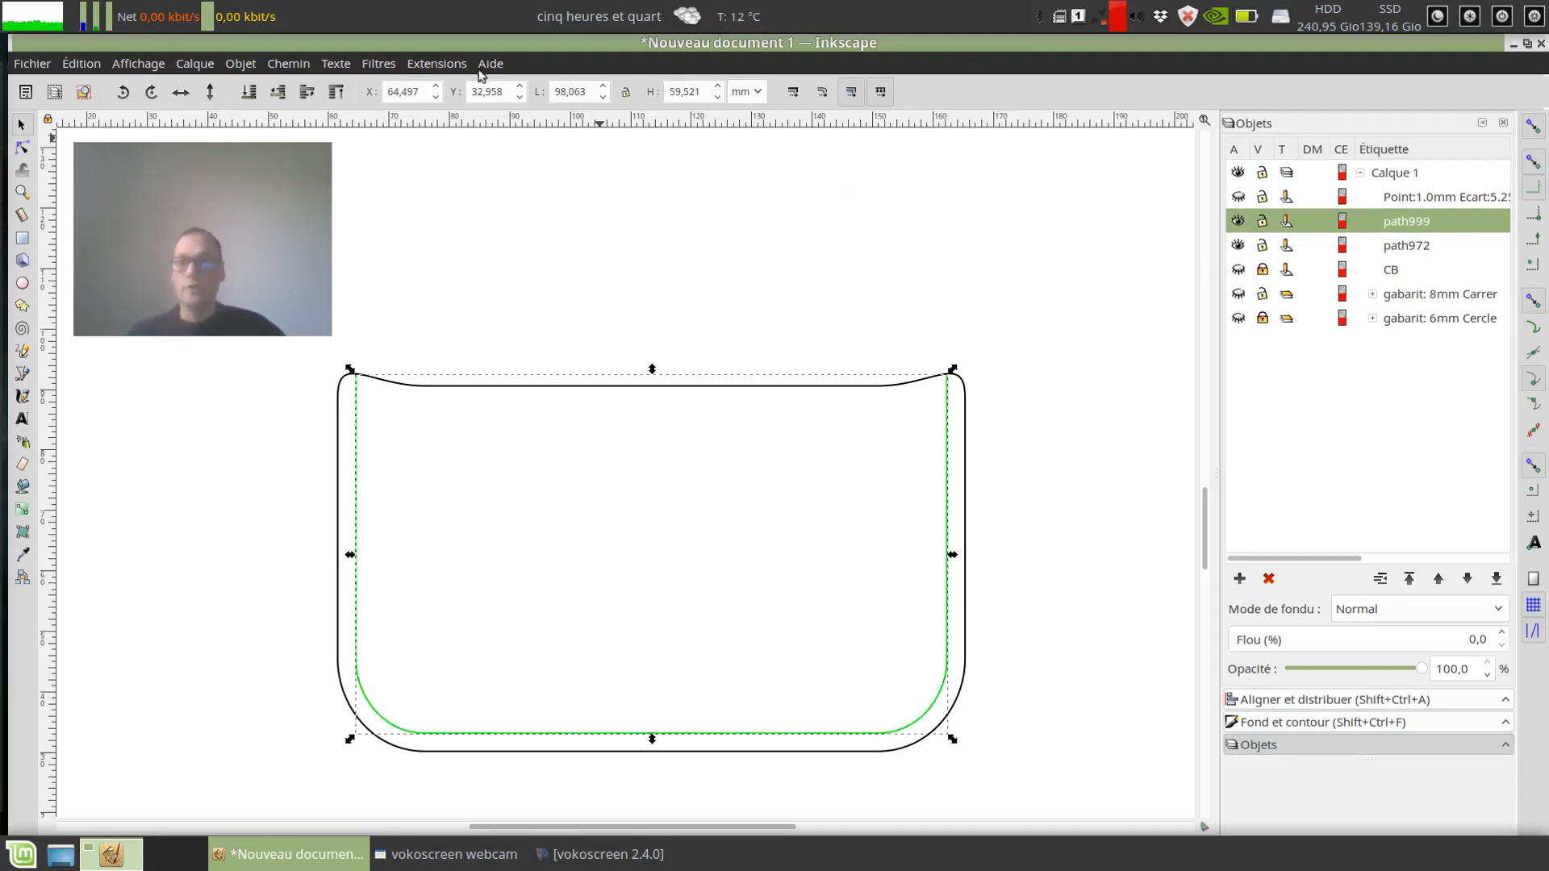
click(448, 66)
click(848, 220)
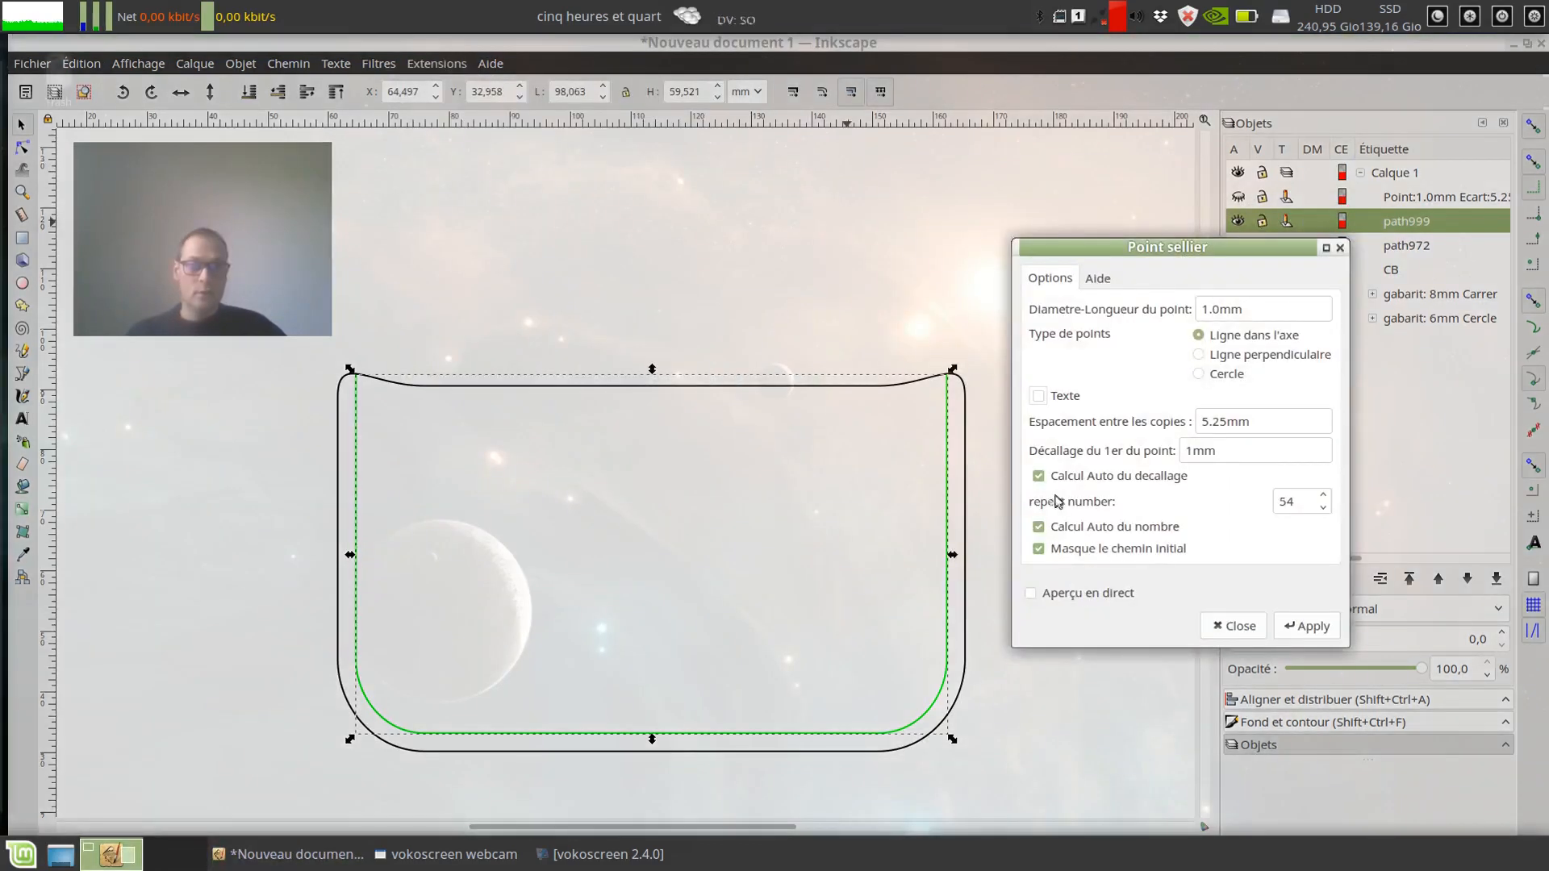
click(1039, 476)
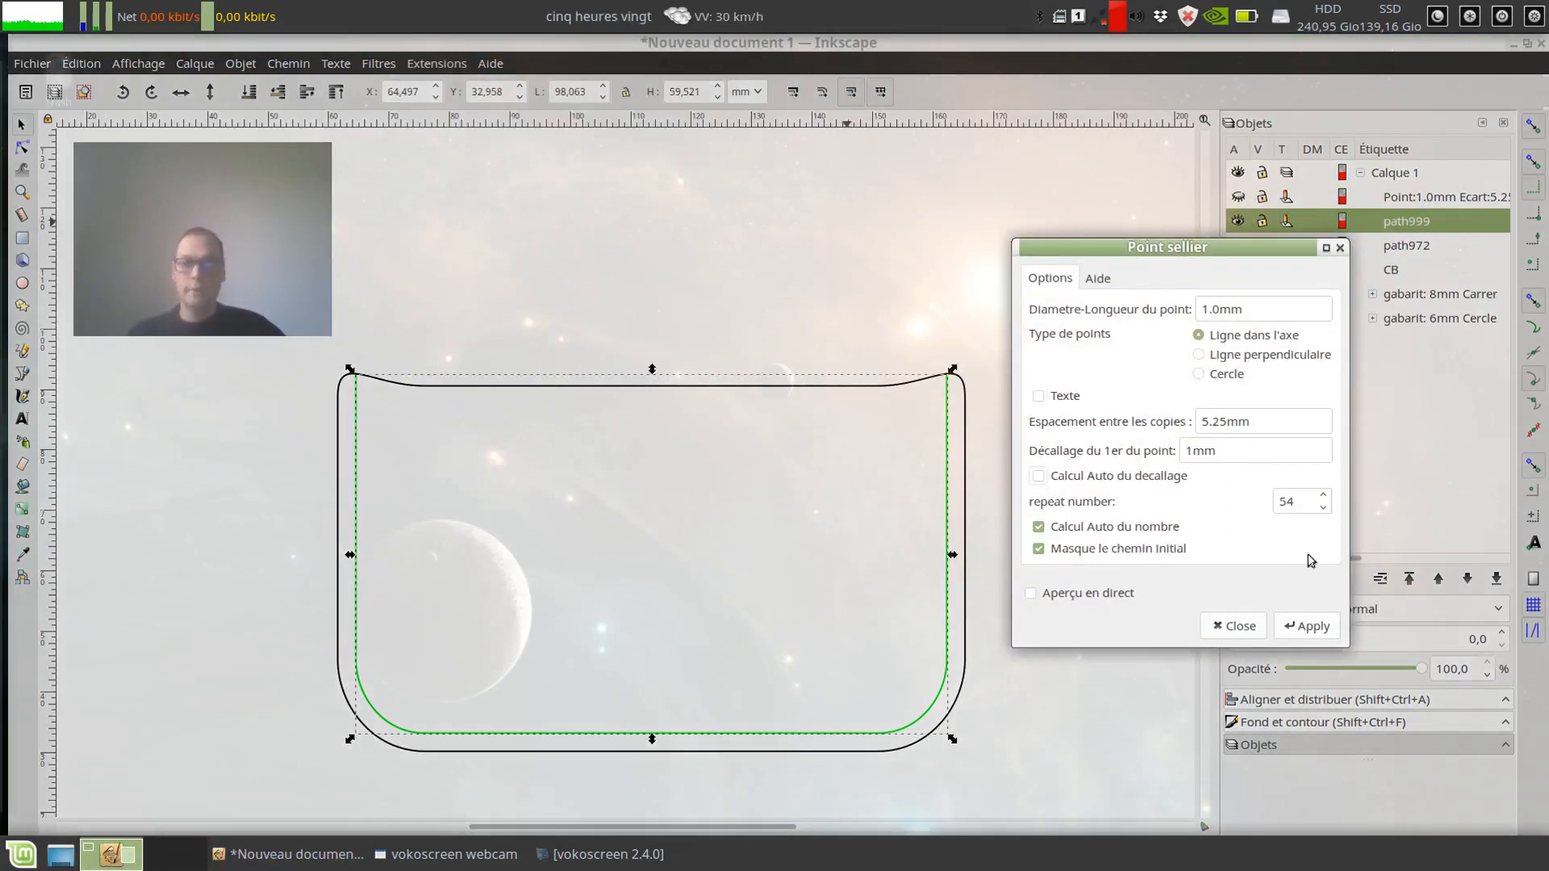
double_click(1193, 450)
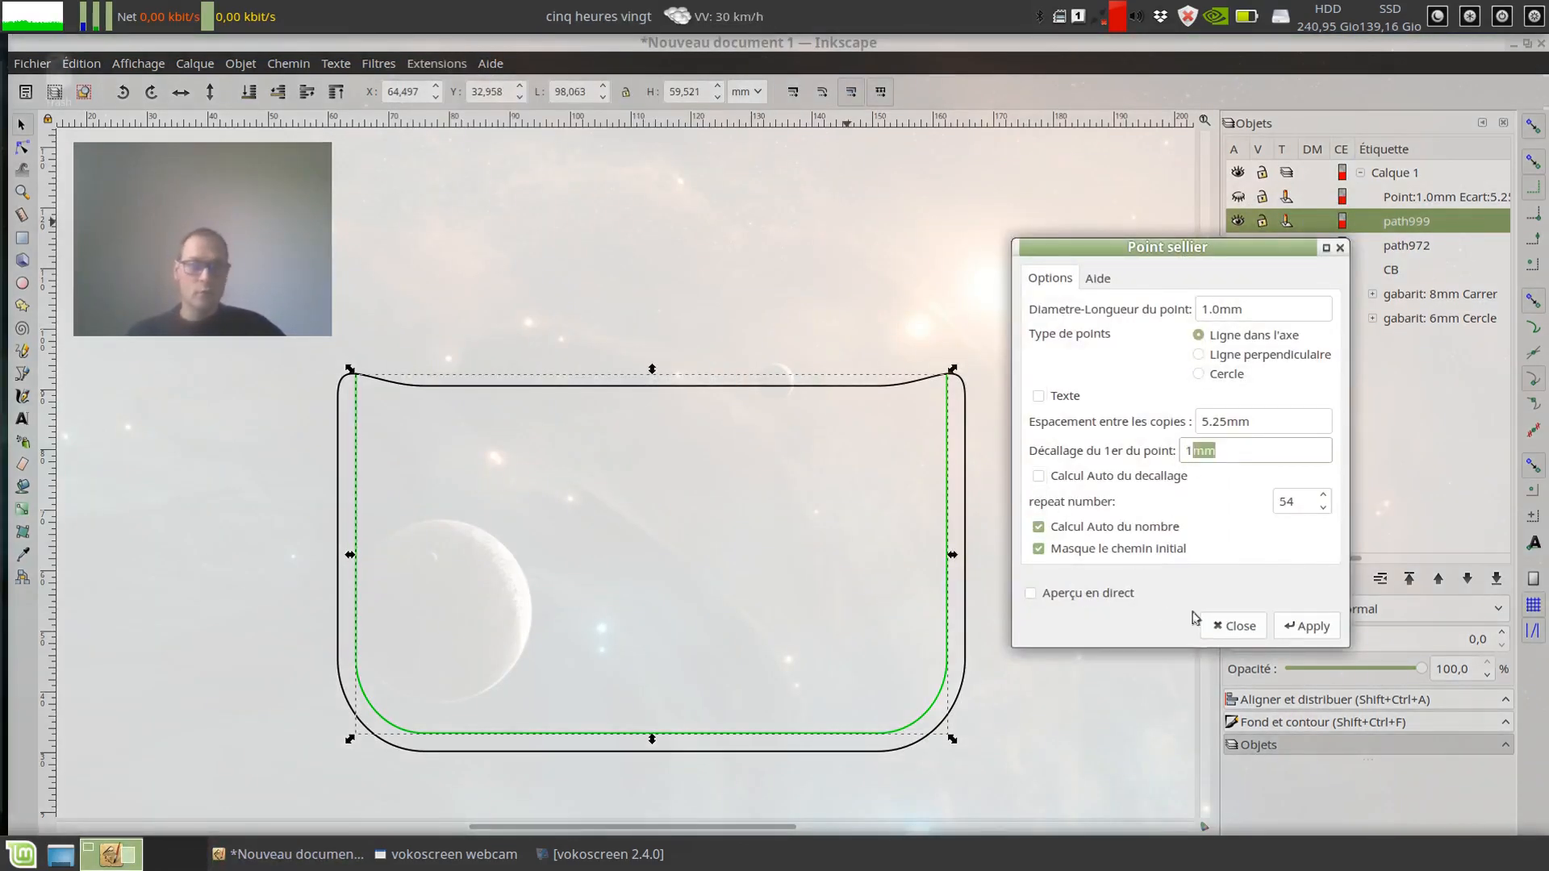
text(10)
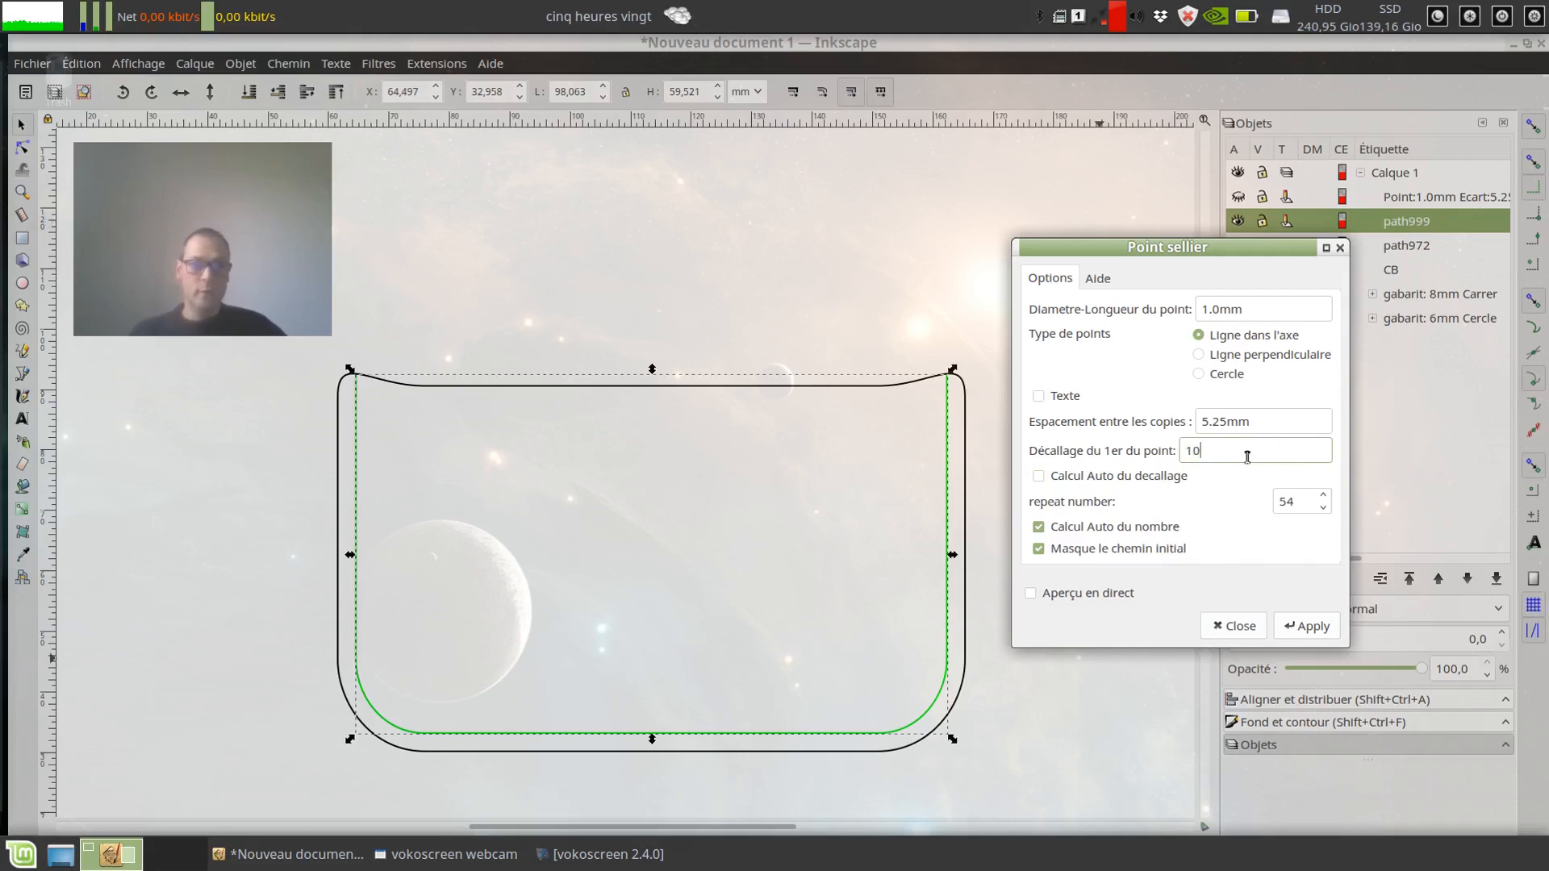
key(BackSpace)
key(BackSpace)
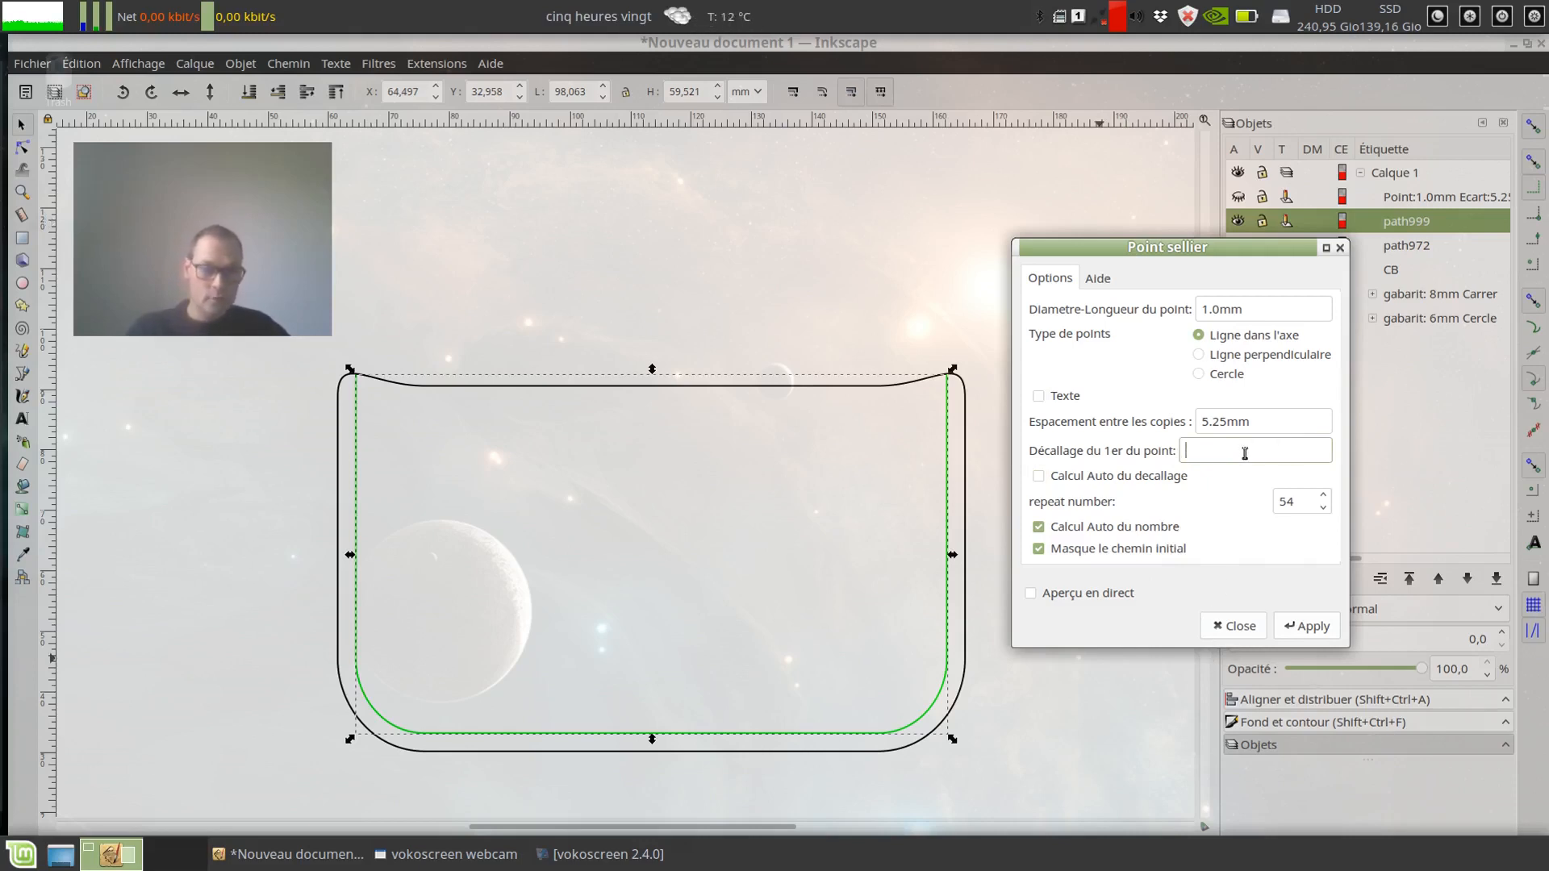
text(0mm)
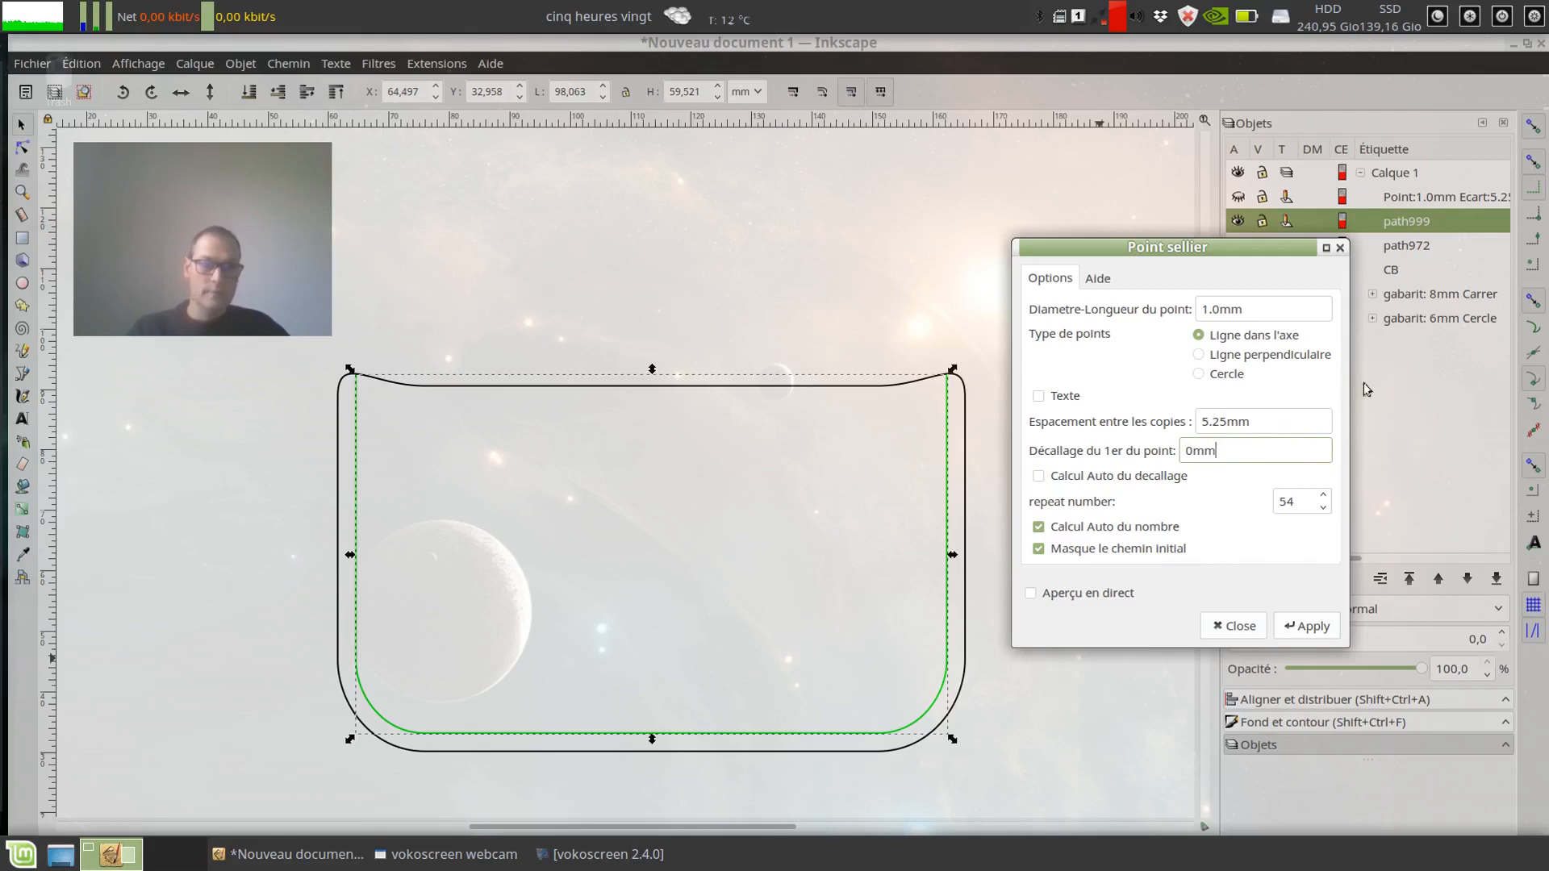
click(1201, 378)
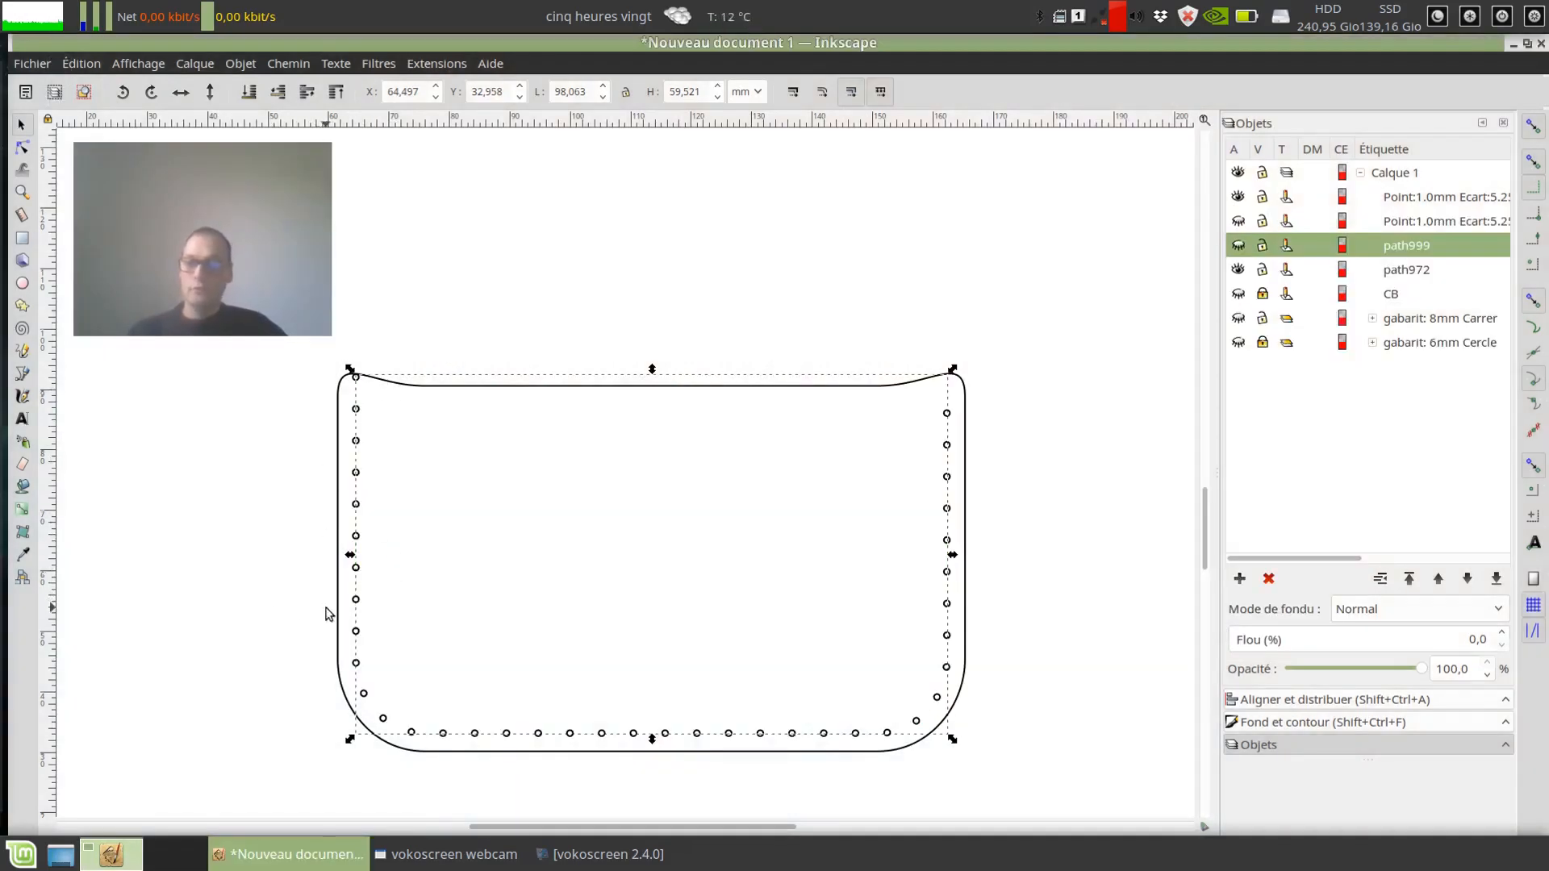
Step: Examine the first circle mark and its nodes against the pocket outline near the upper corner
scroll(266, 448, up, 2)
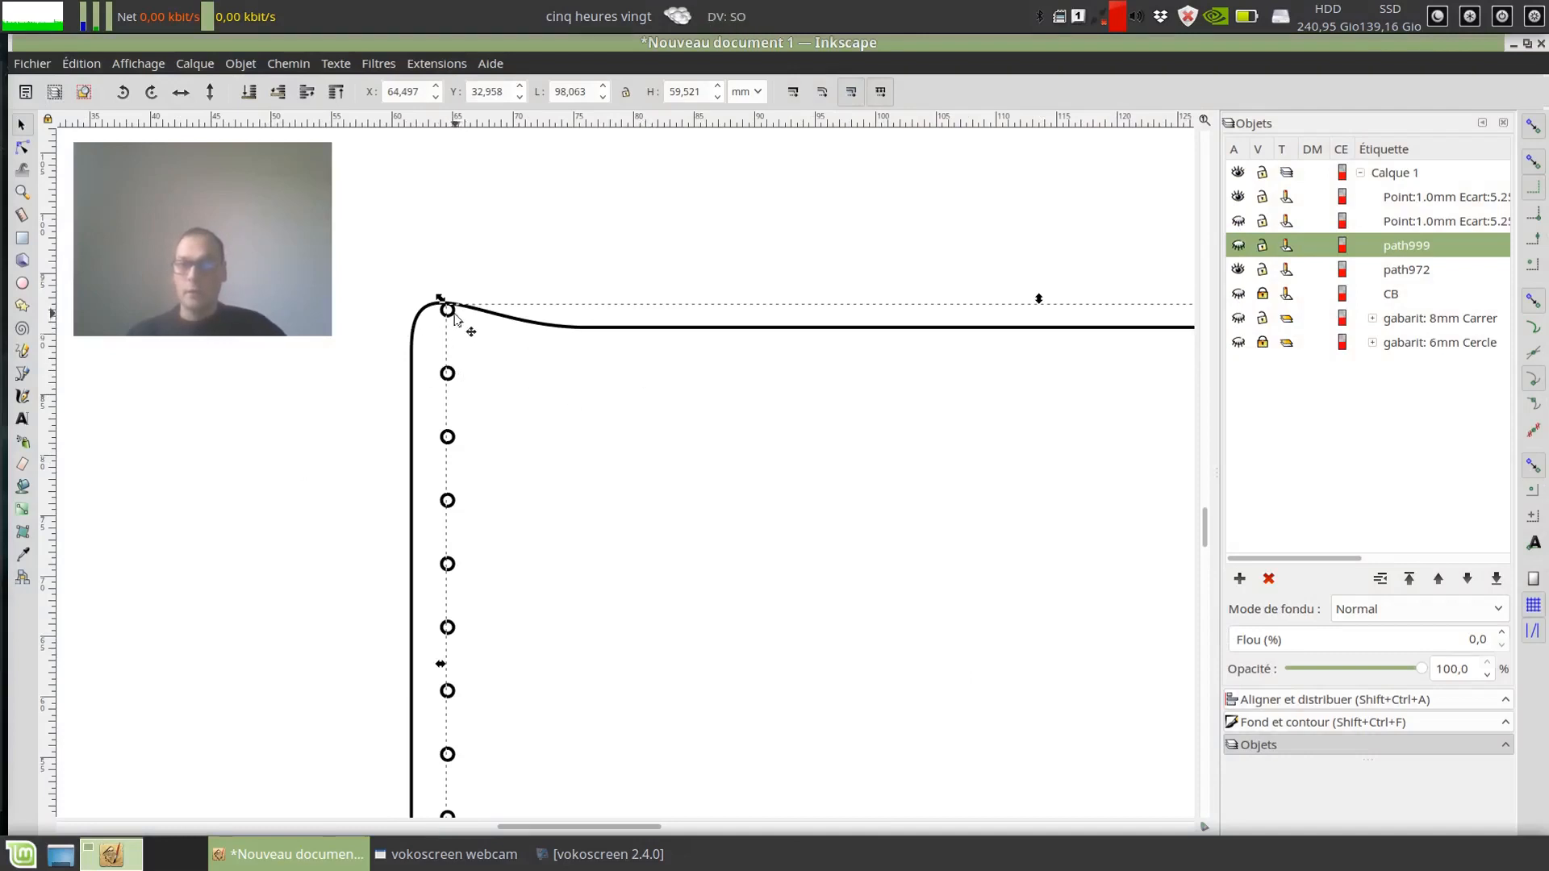
click(450, 315)
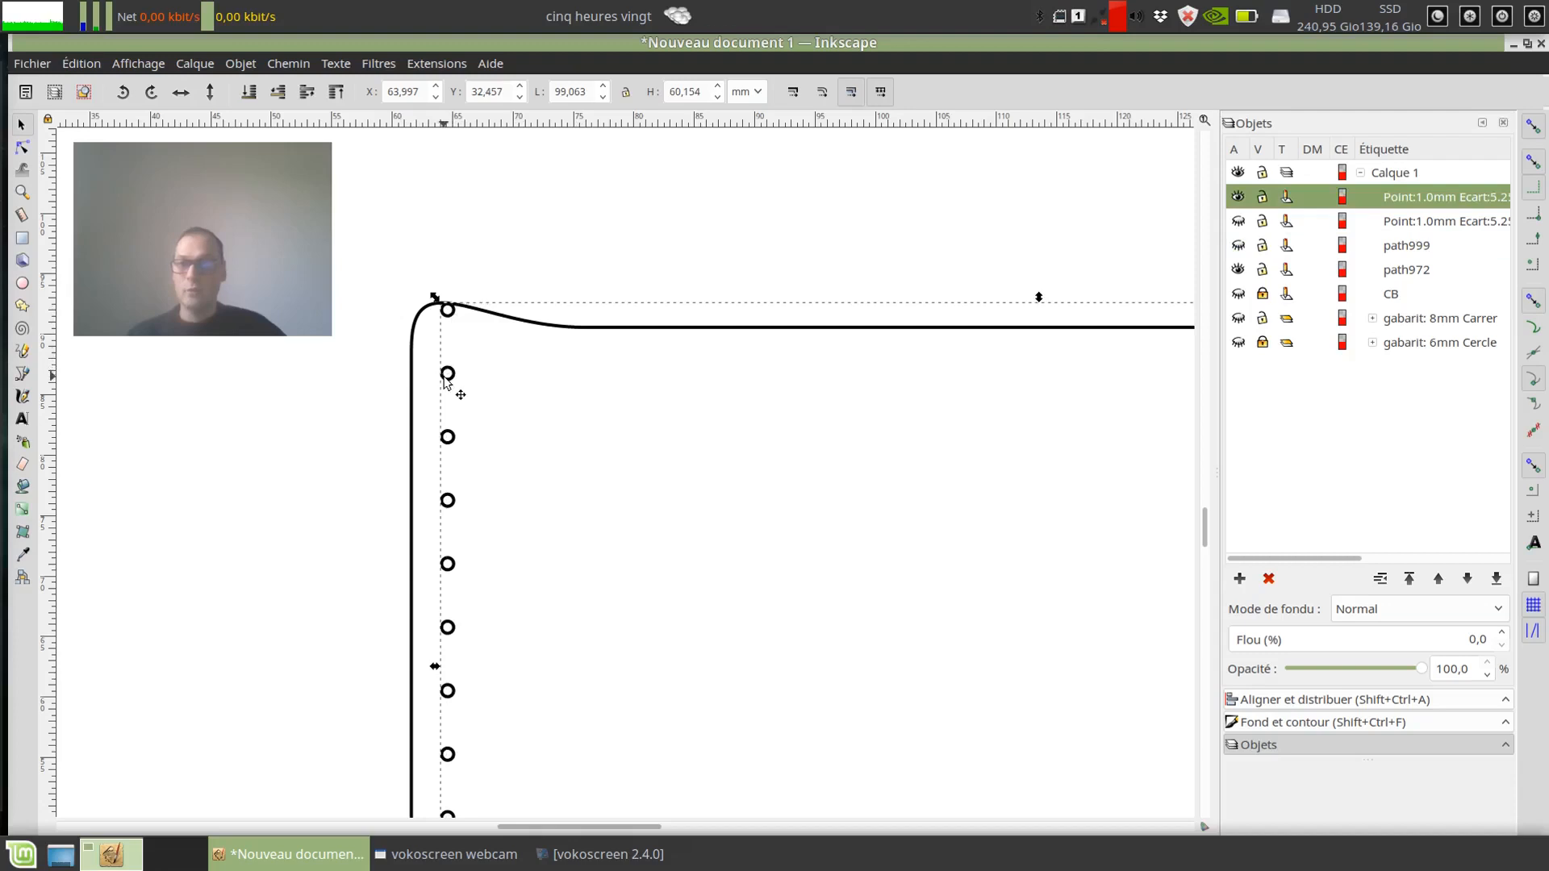
scroll(425, 335, up, 6)
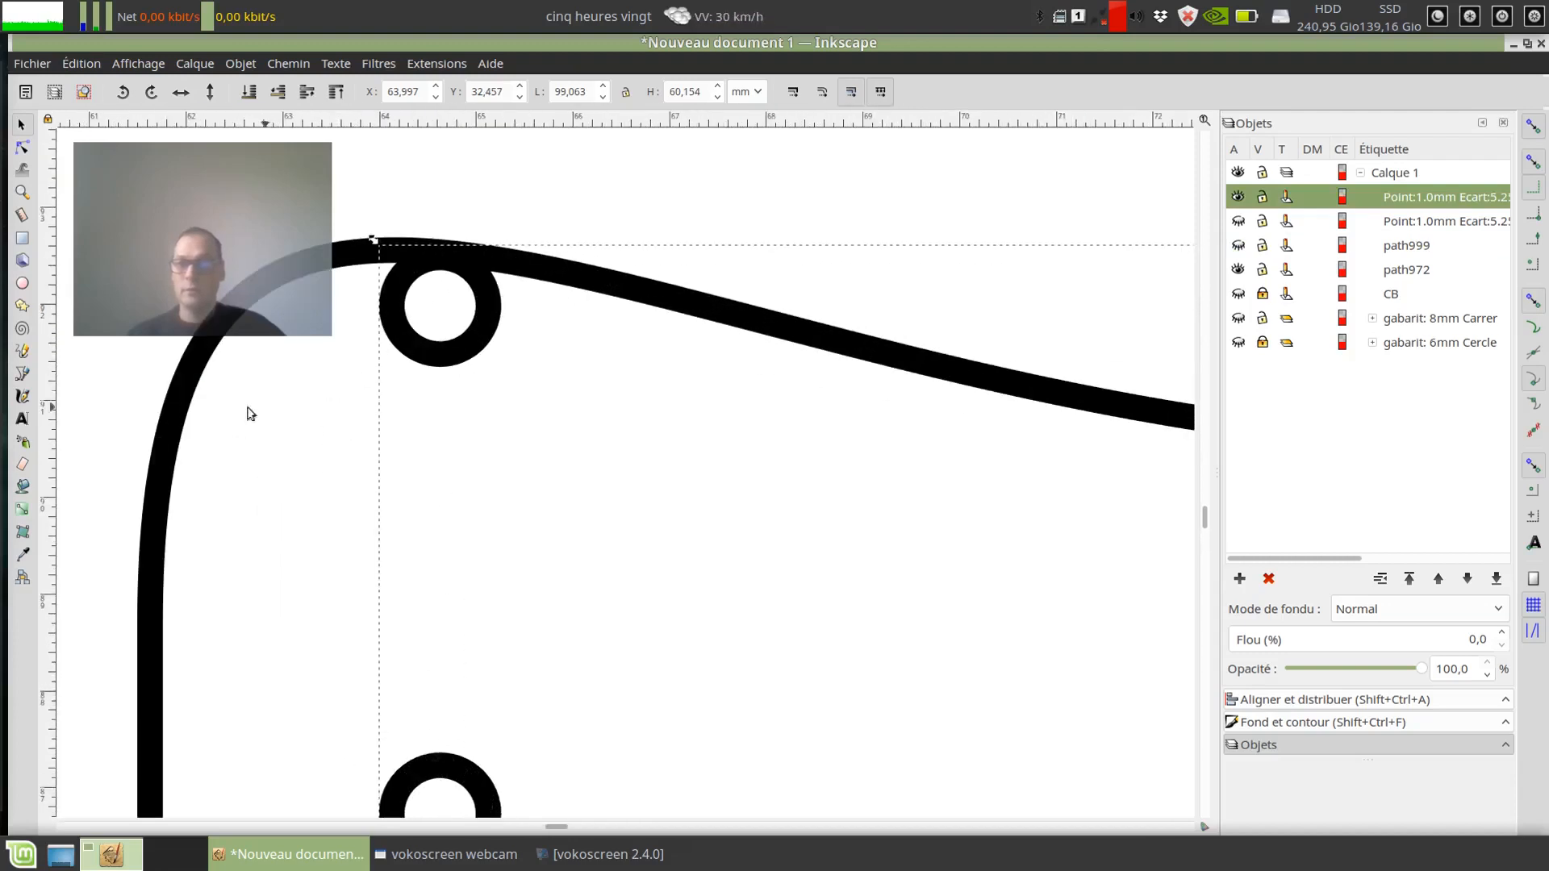
click(22, 147)
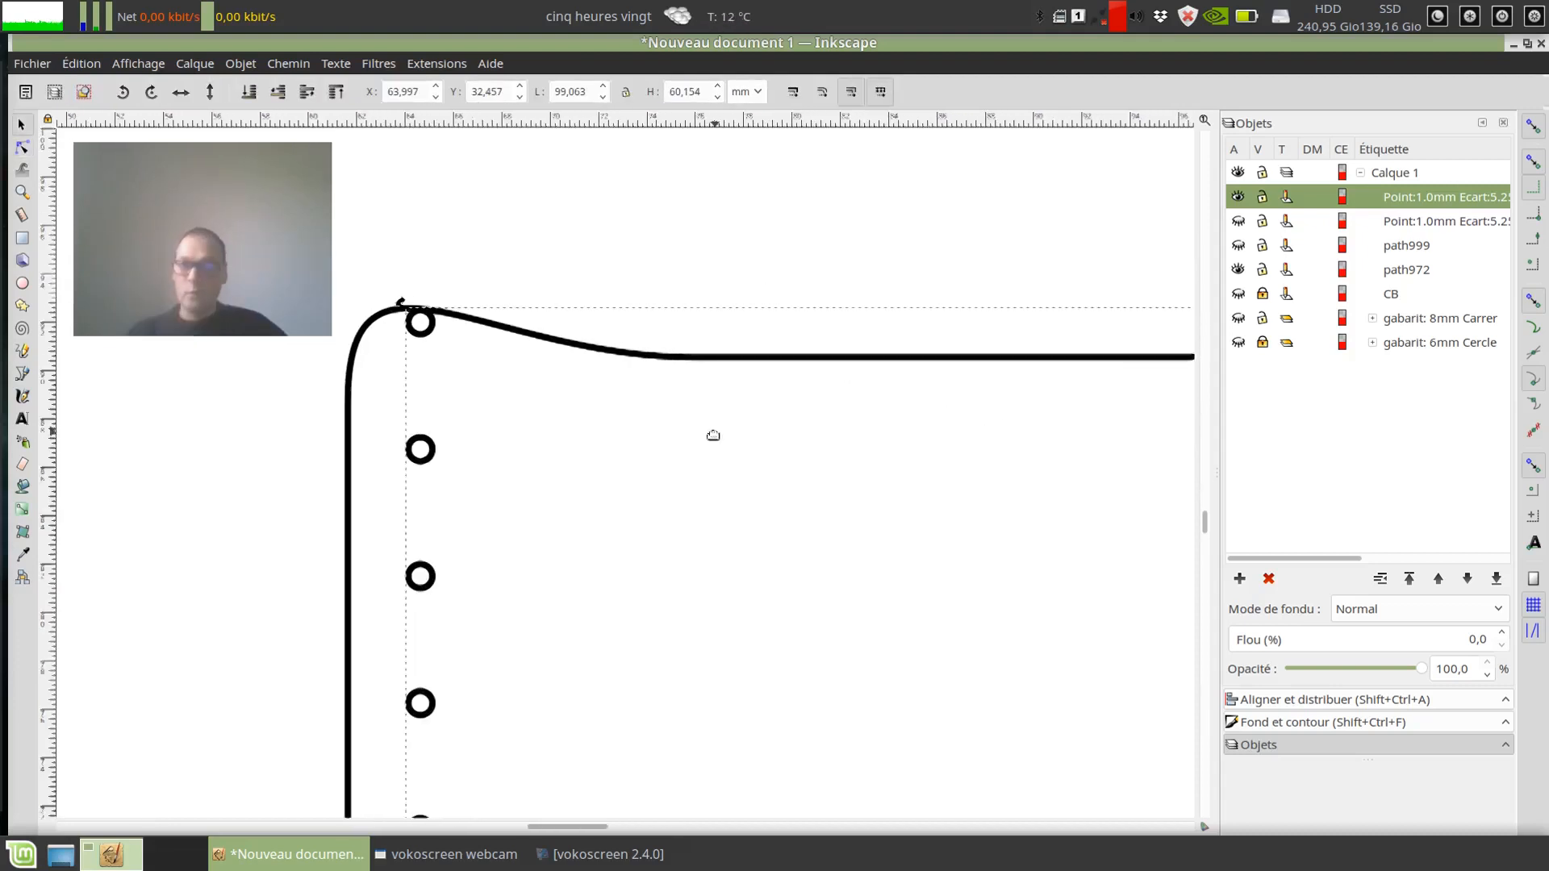
drag(713, 436, 710, 441)
drag(475, 346, 633, 402)
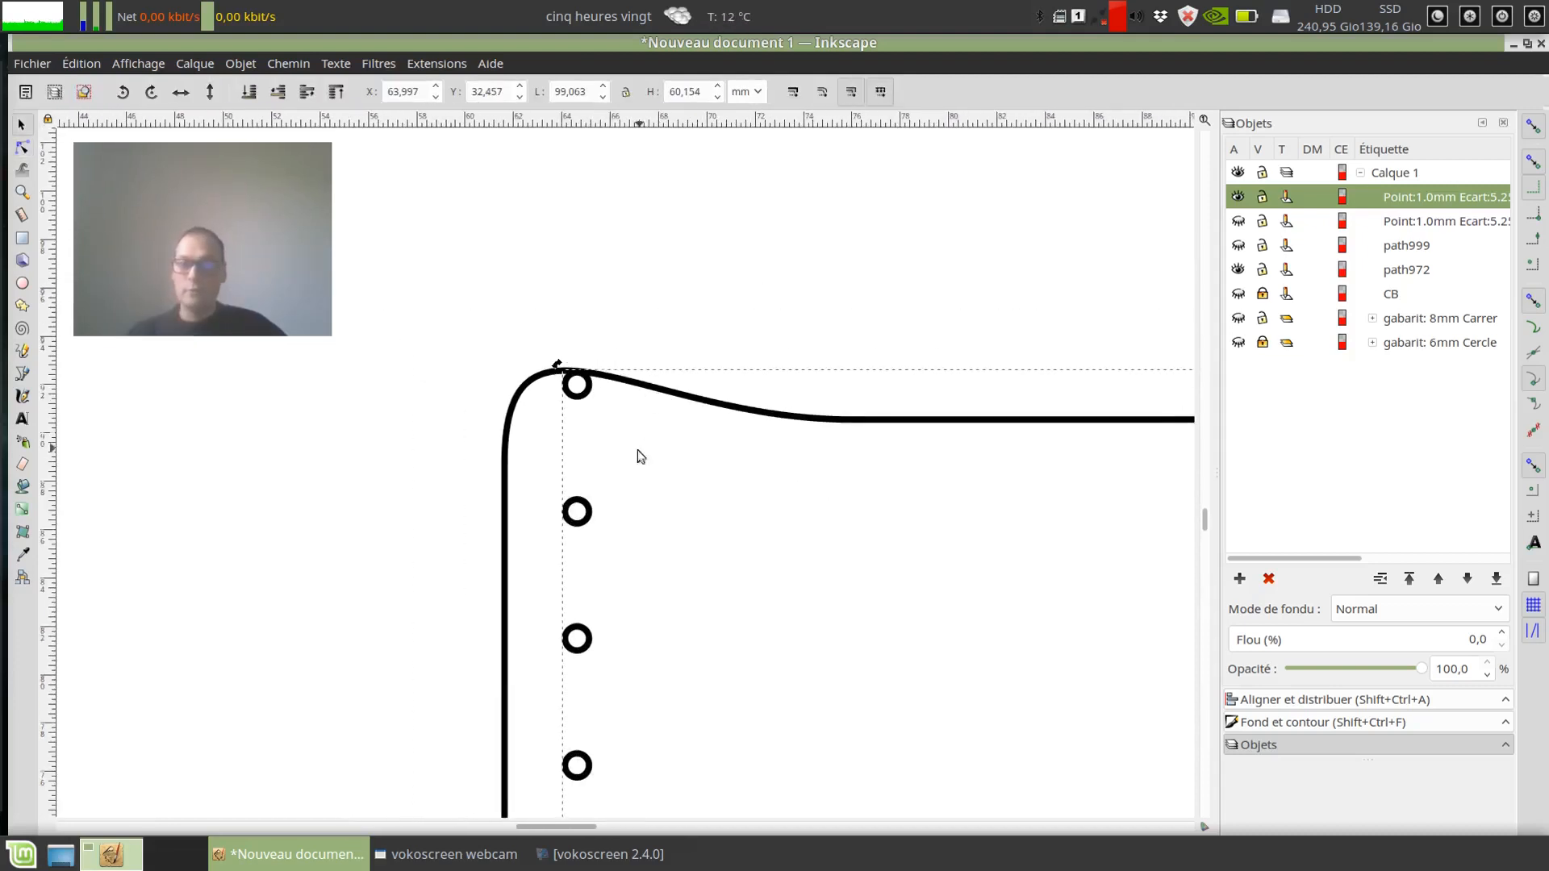
scroll(589, 360, up, 1)
scroll(581, 373, up, 1)
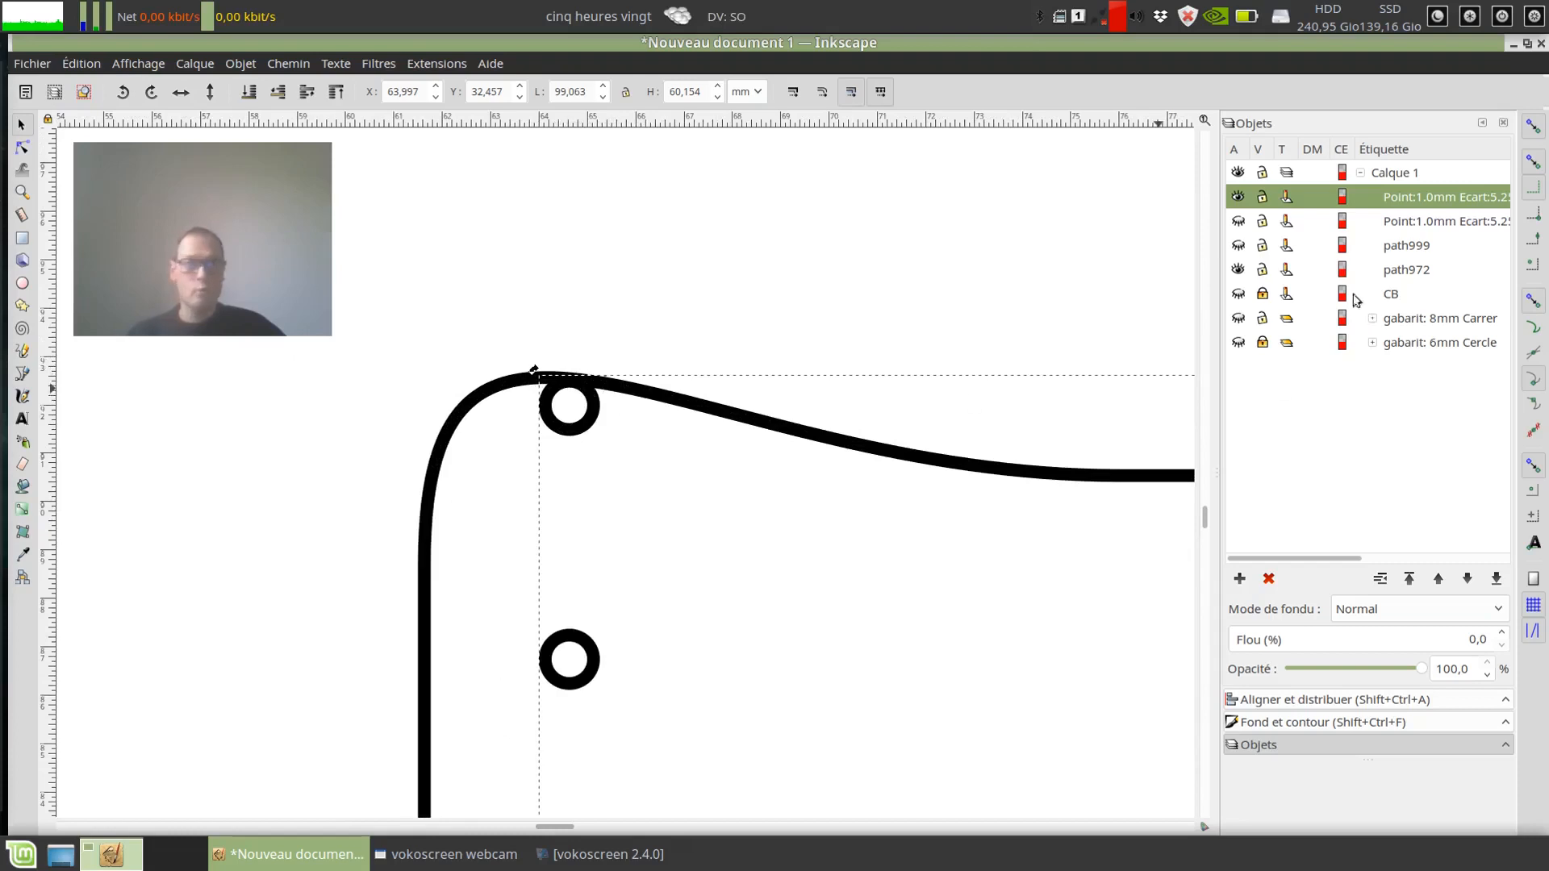
Step: Show the green path and the older in-axis stitch marks alongside the circle marks for comparison
click(1235, 224)
click(1236, 225)
click(1239, 248)
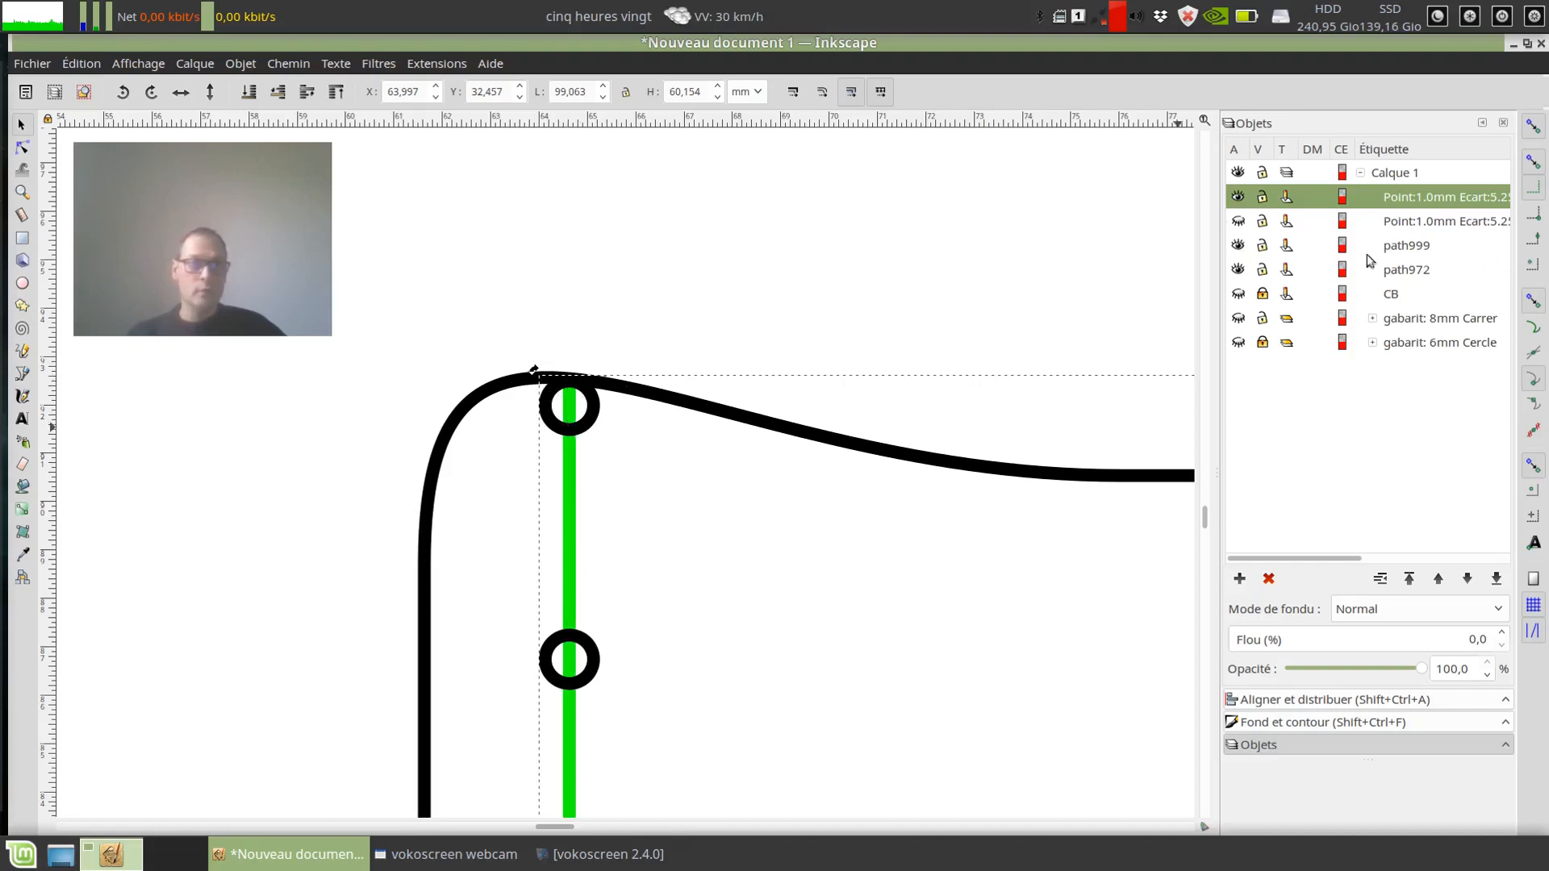
click(1238, 224)
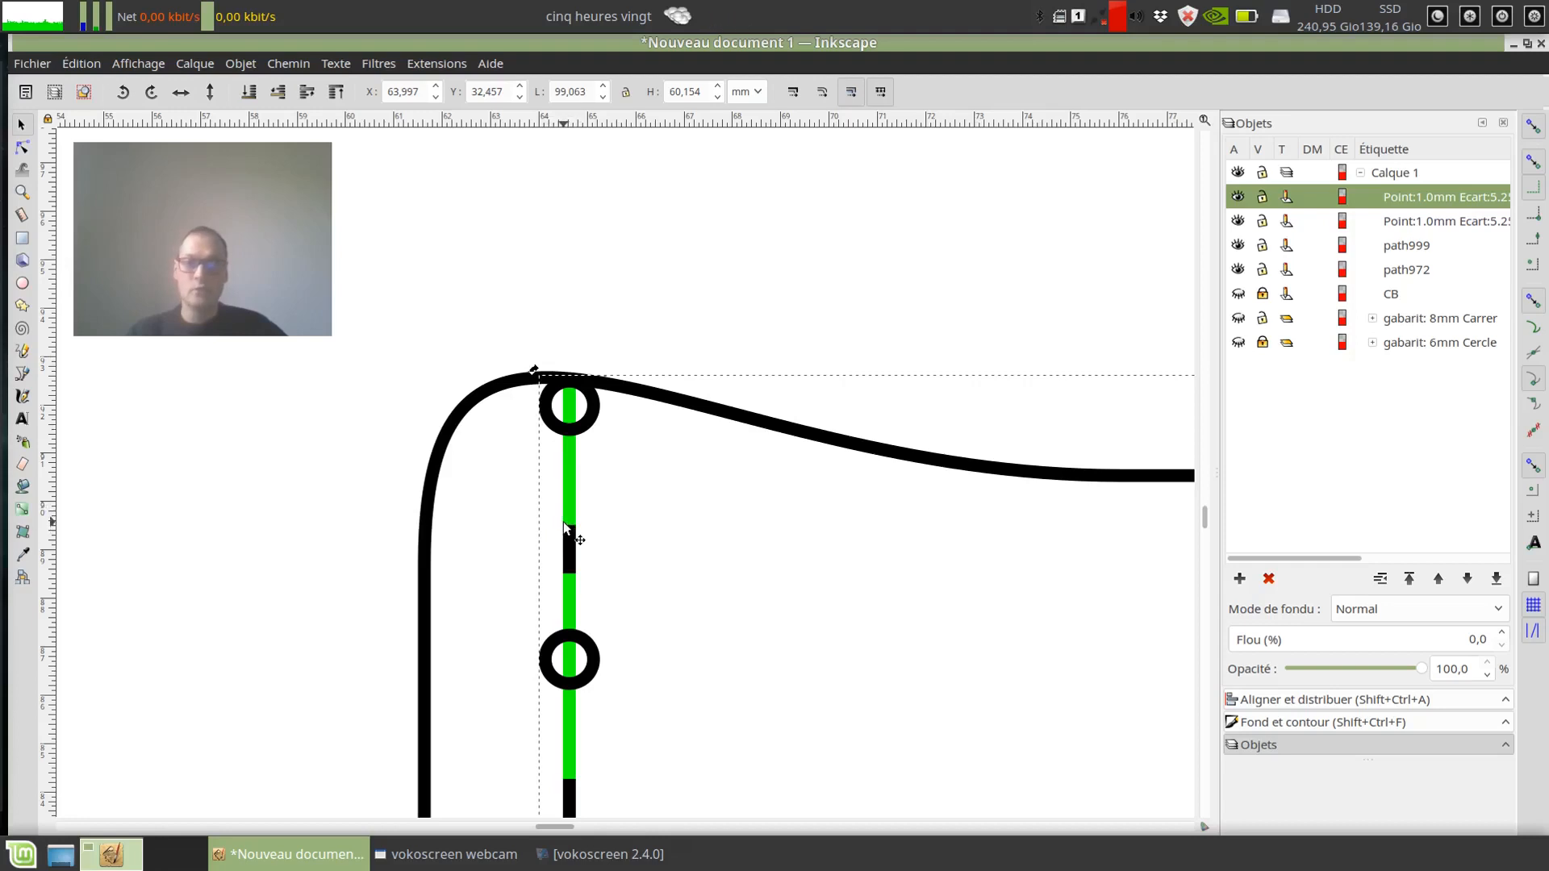
Step: Generate 10 in-axis saddle-stitch marks 3.0 mm long on the green path, with 10 mm spacing and a 10 mm first-point offset
click(433, 65)
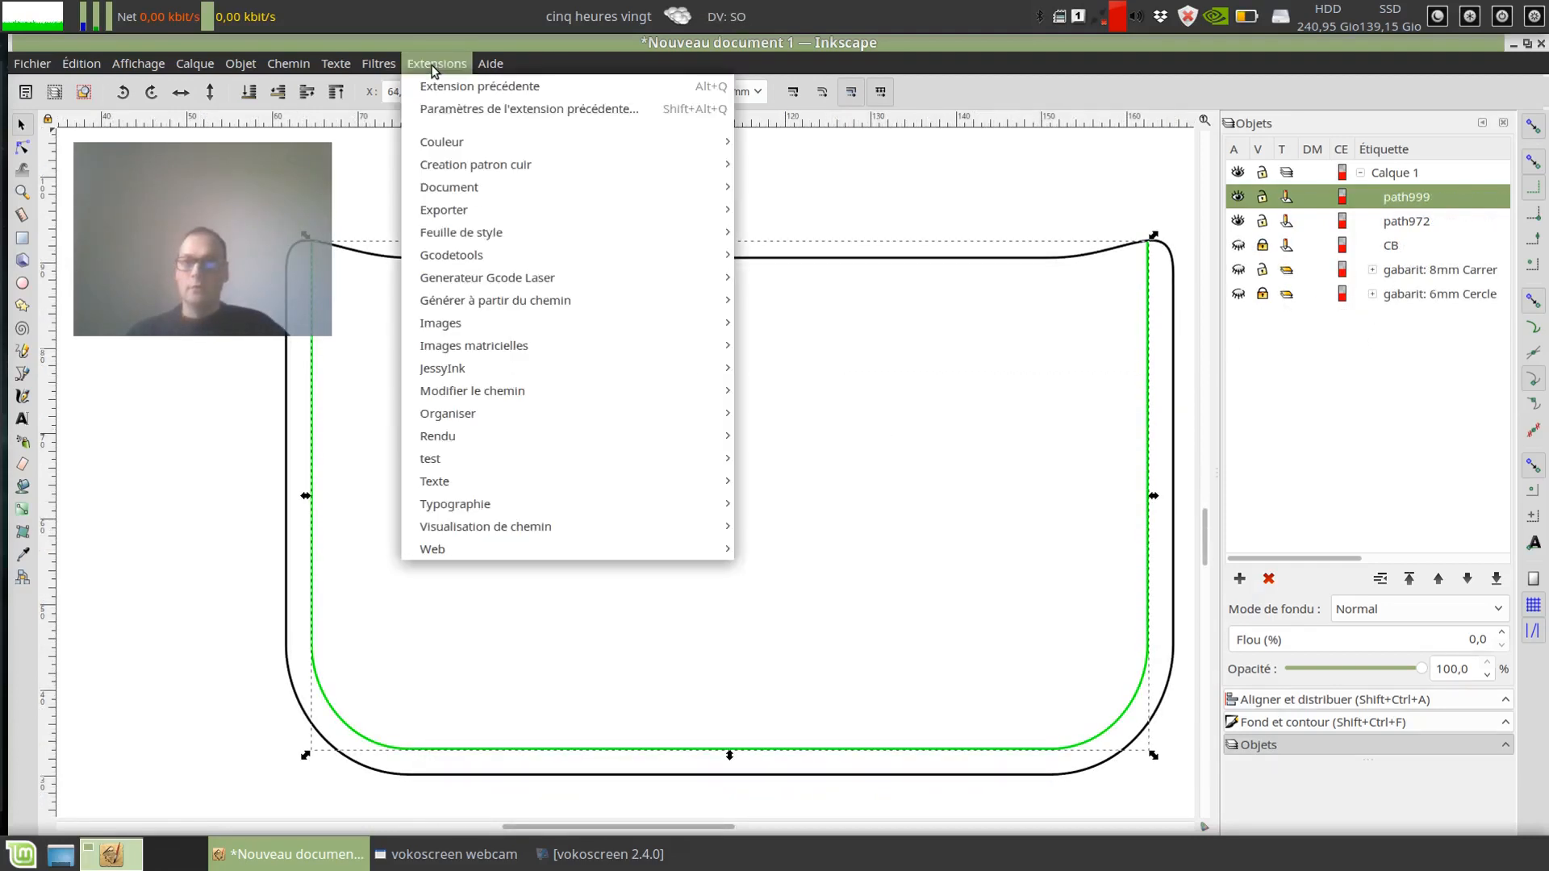
mouse_move(444, 166)
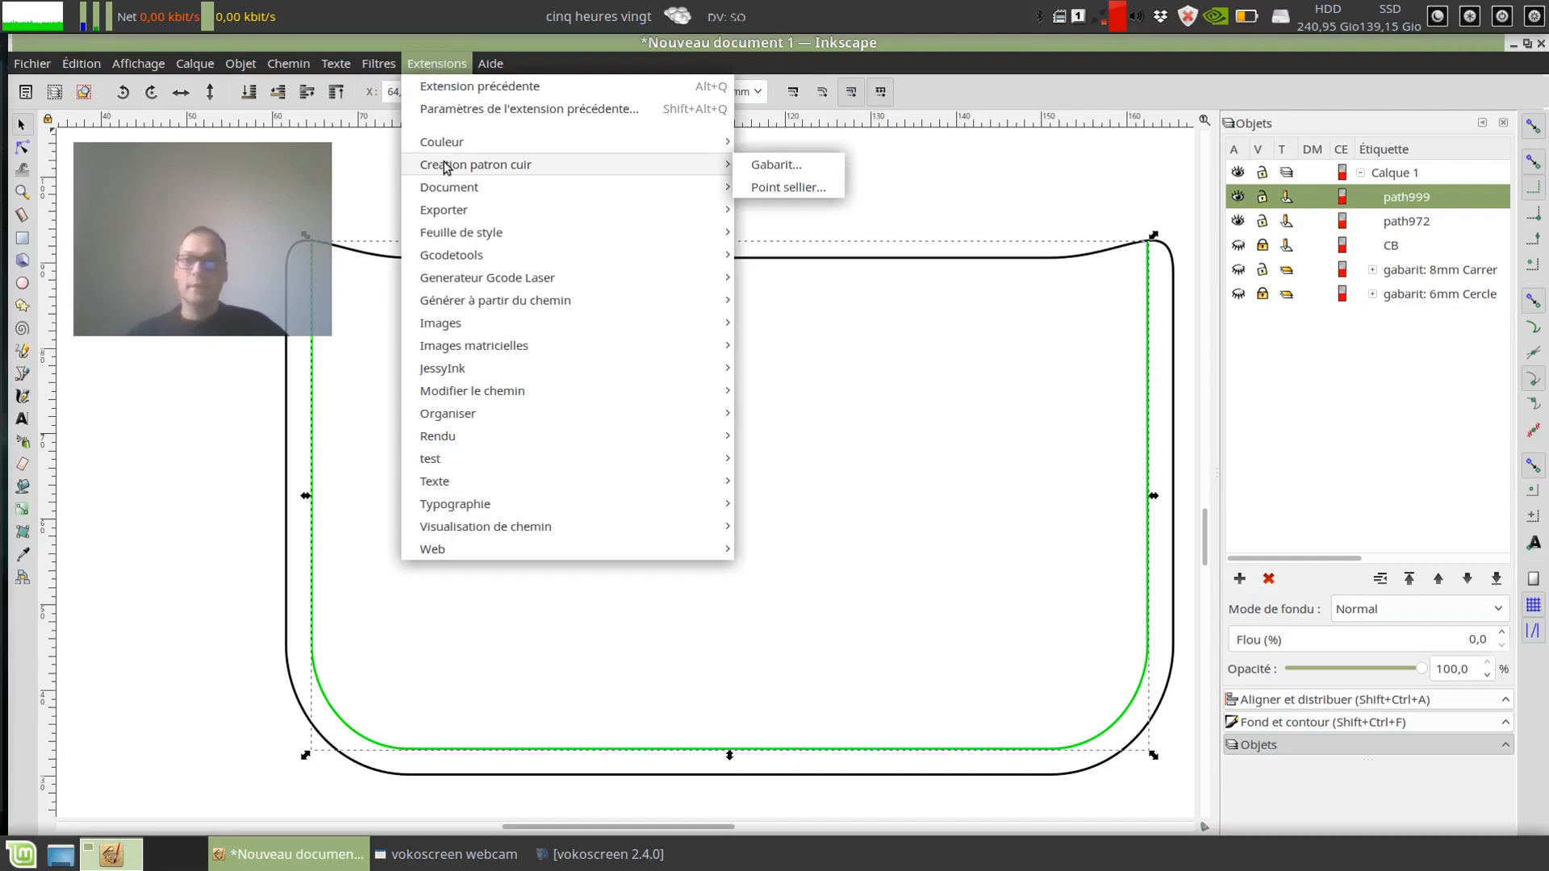
click(758, 188)
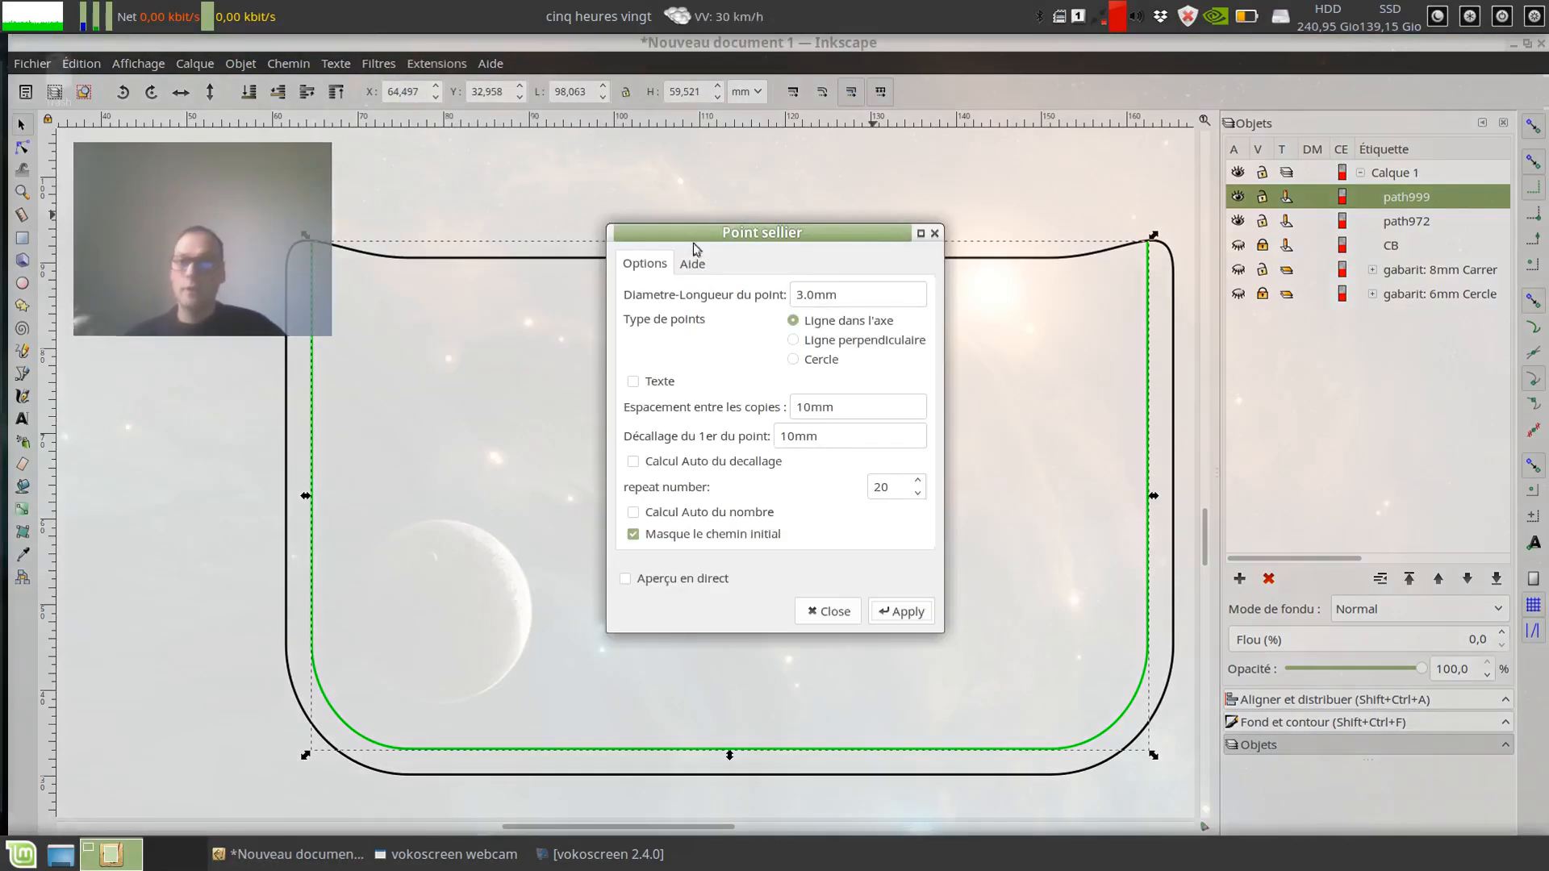
drag(660, 234, 751, 309)
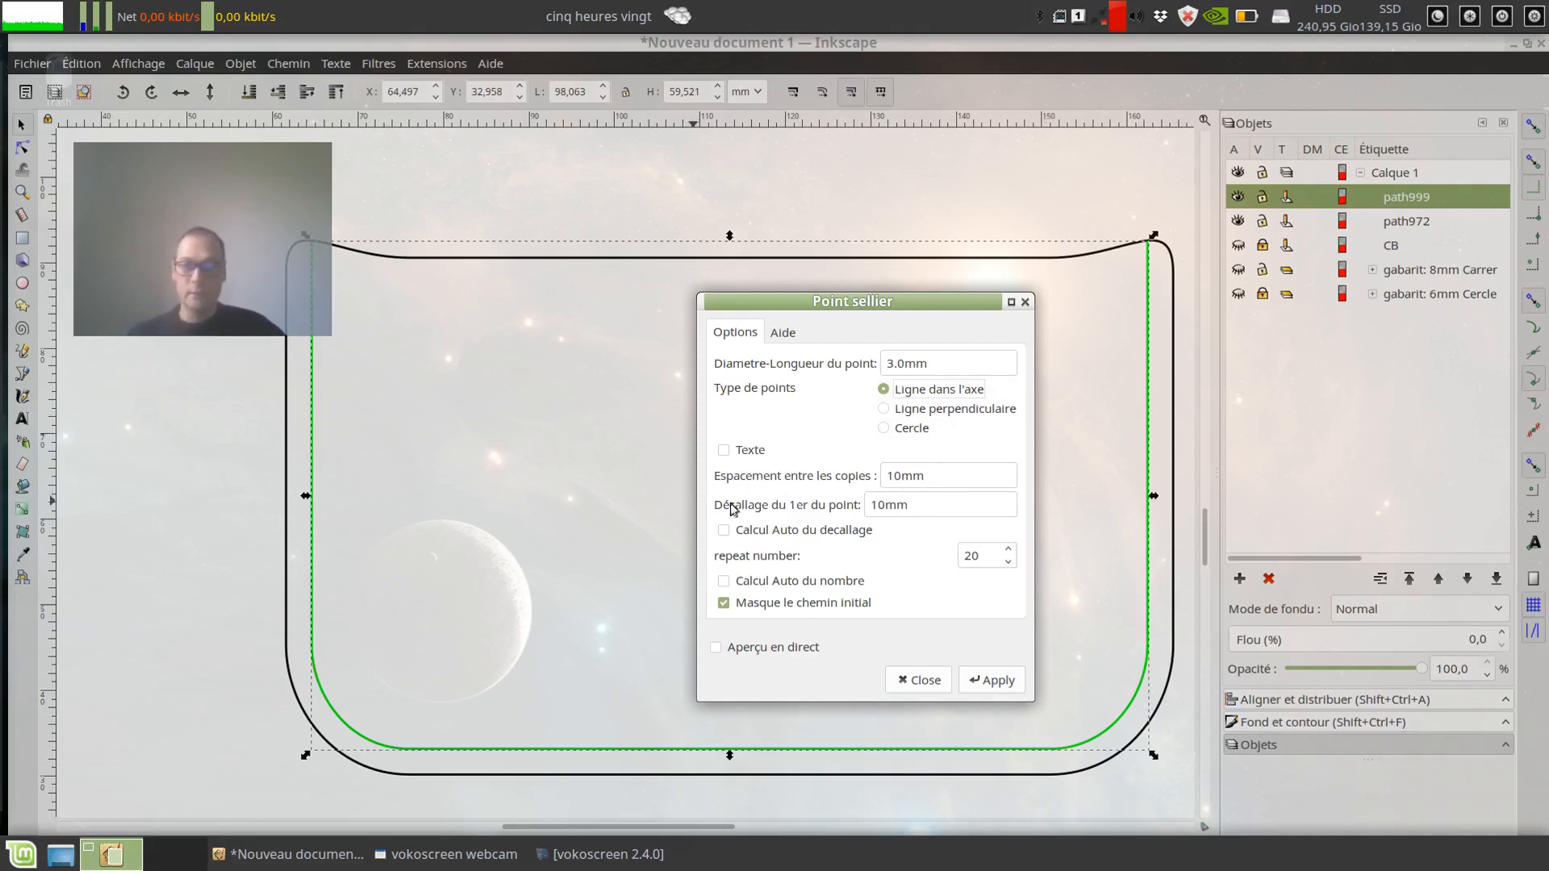
click(311, 251)
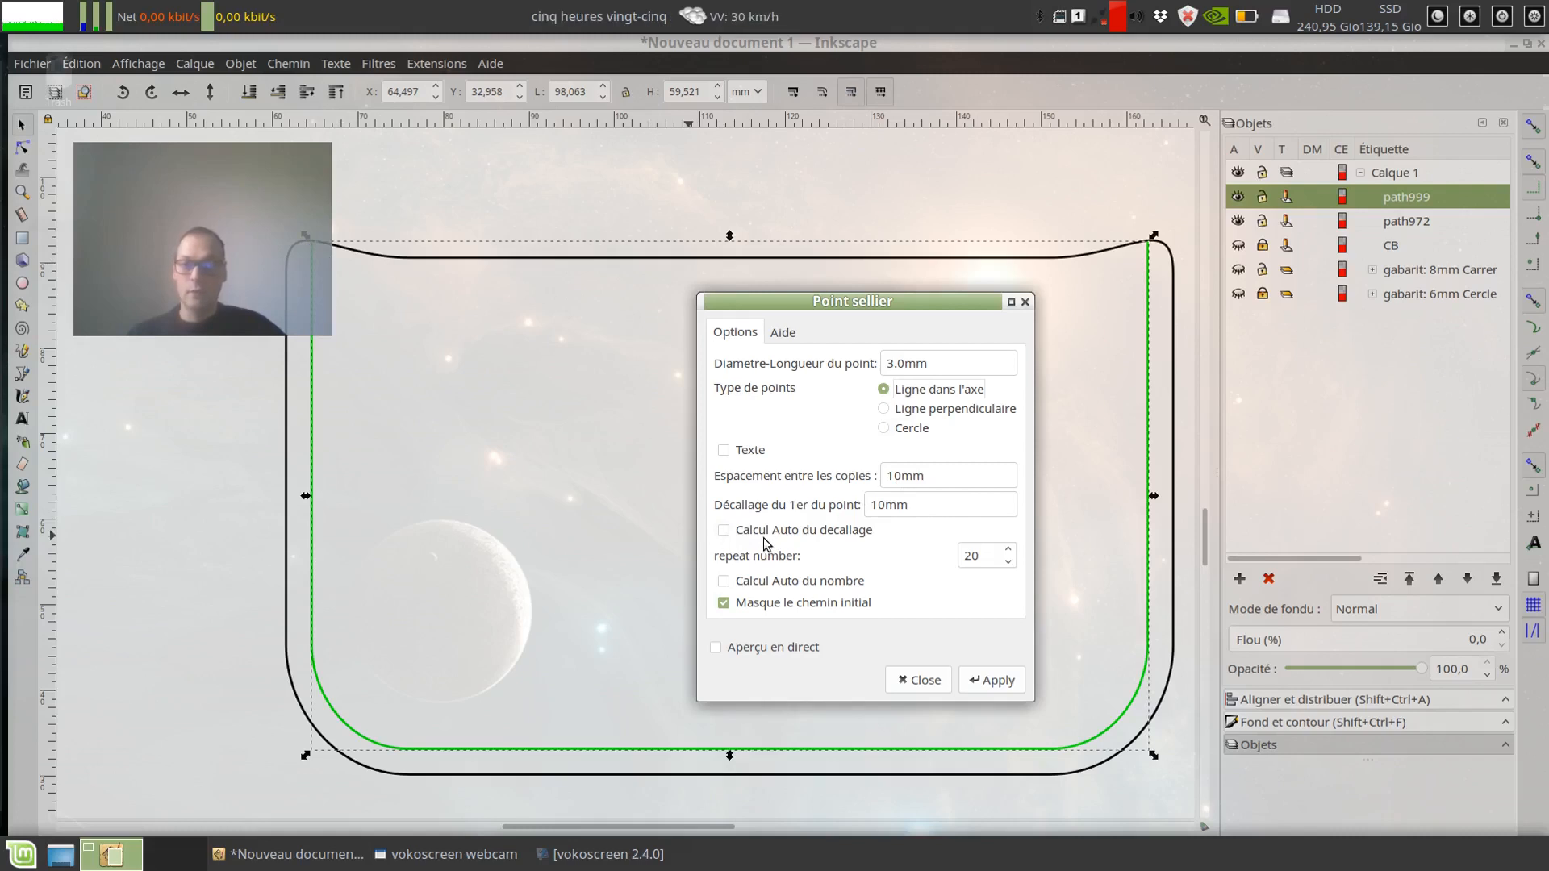
double_click(979, 555)
text(10)
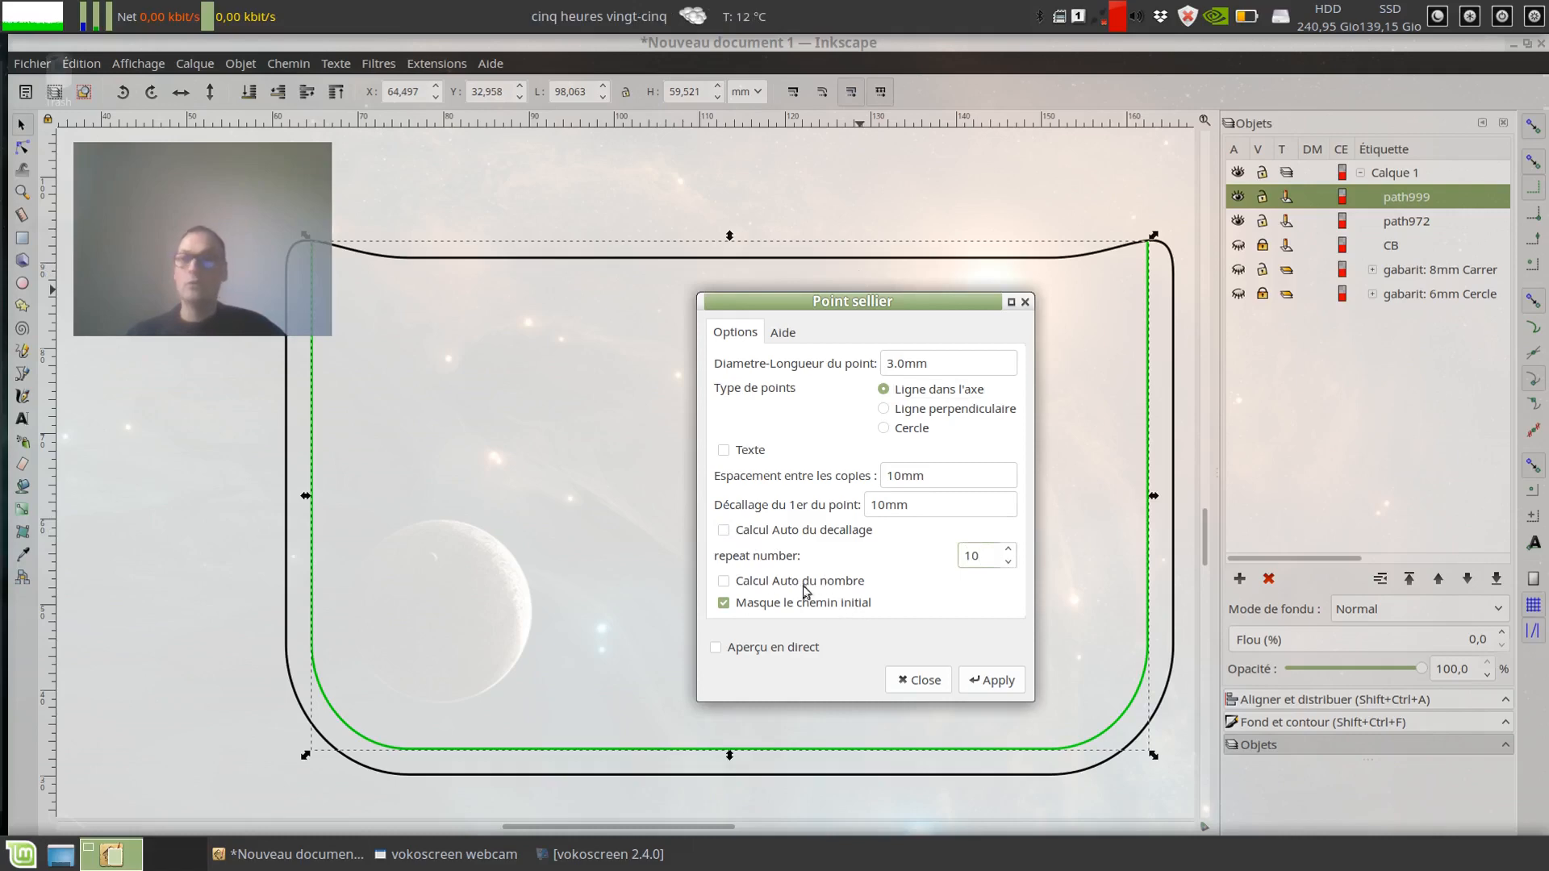
click(1006, 685)
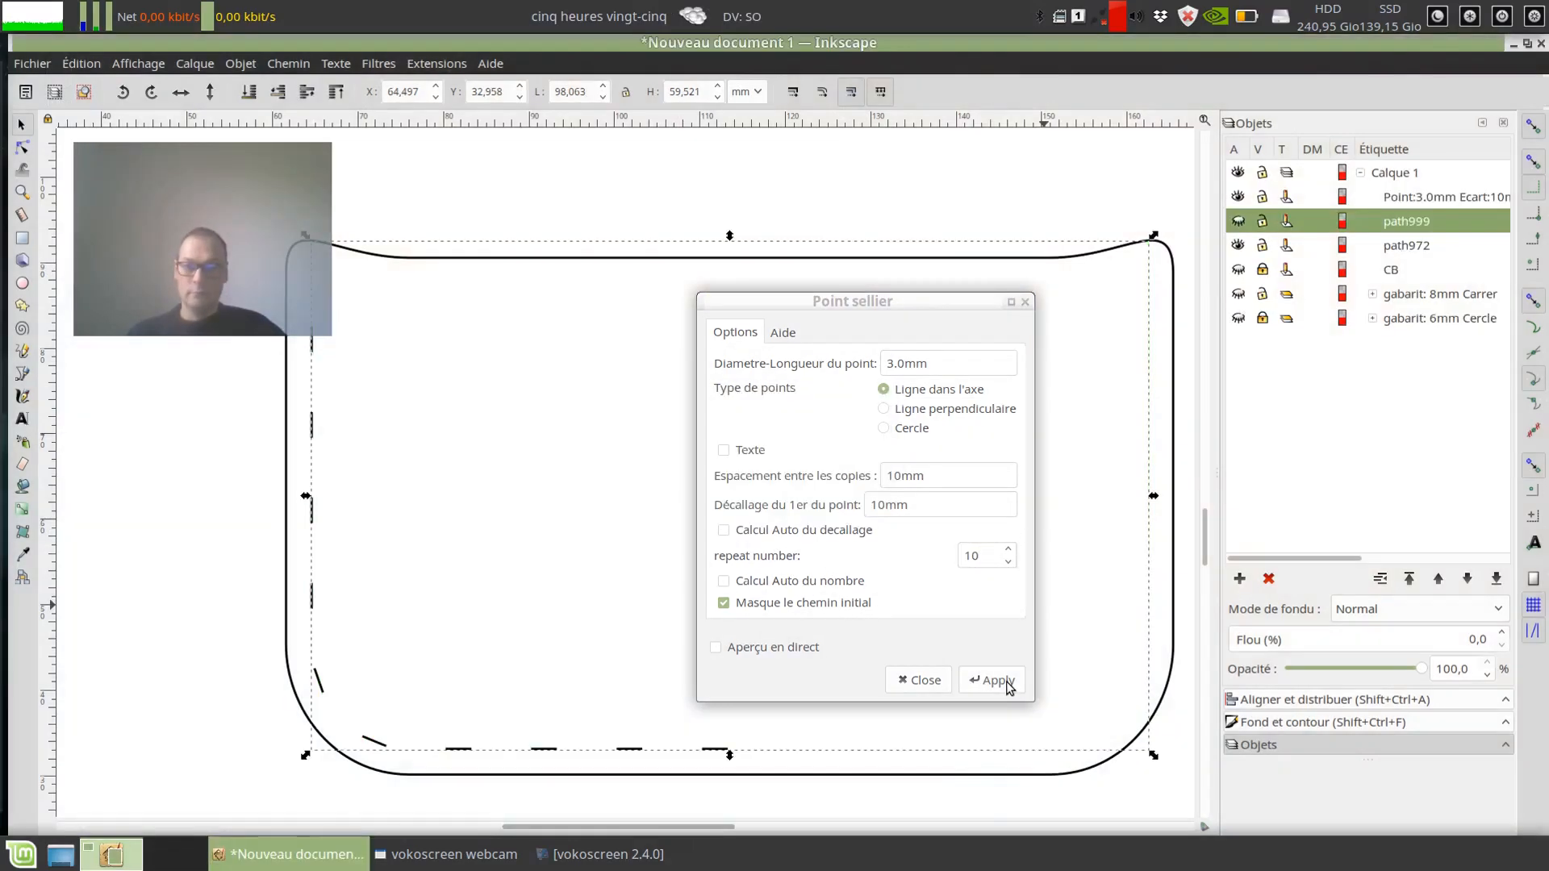
click(925, 681)
Step: Examine the spacing of the 3.0 mm stitch marks and the first mark's distance from the pocket's upper corner
mouse_move(476, 589)
mouse_down()
mouse_move(519, 554)
mouse_move(232, 581)
mouse_move(577, 557)
mouse_move(452, 566)
mouse_move(522, 543)
mouse_move(439, 571)
mouse_move(543, 496)
mouse_move(546, 508)
mouse_up()
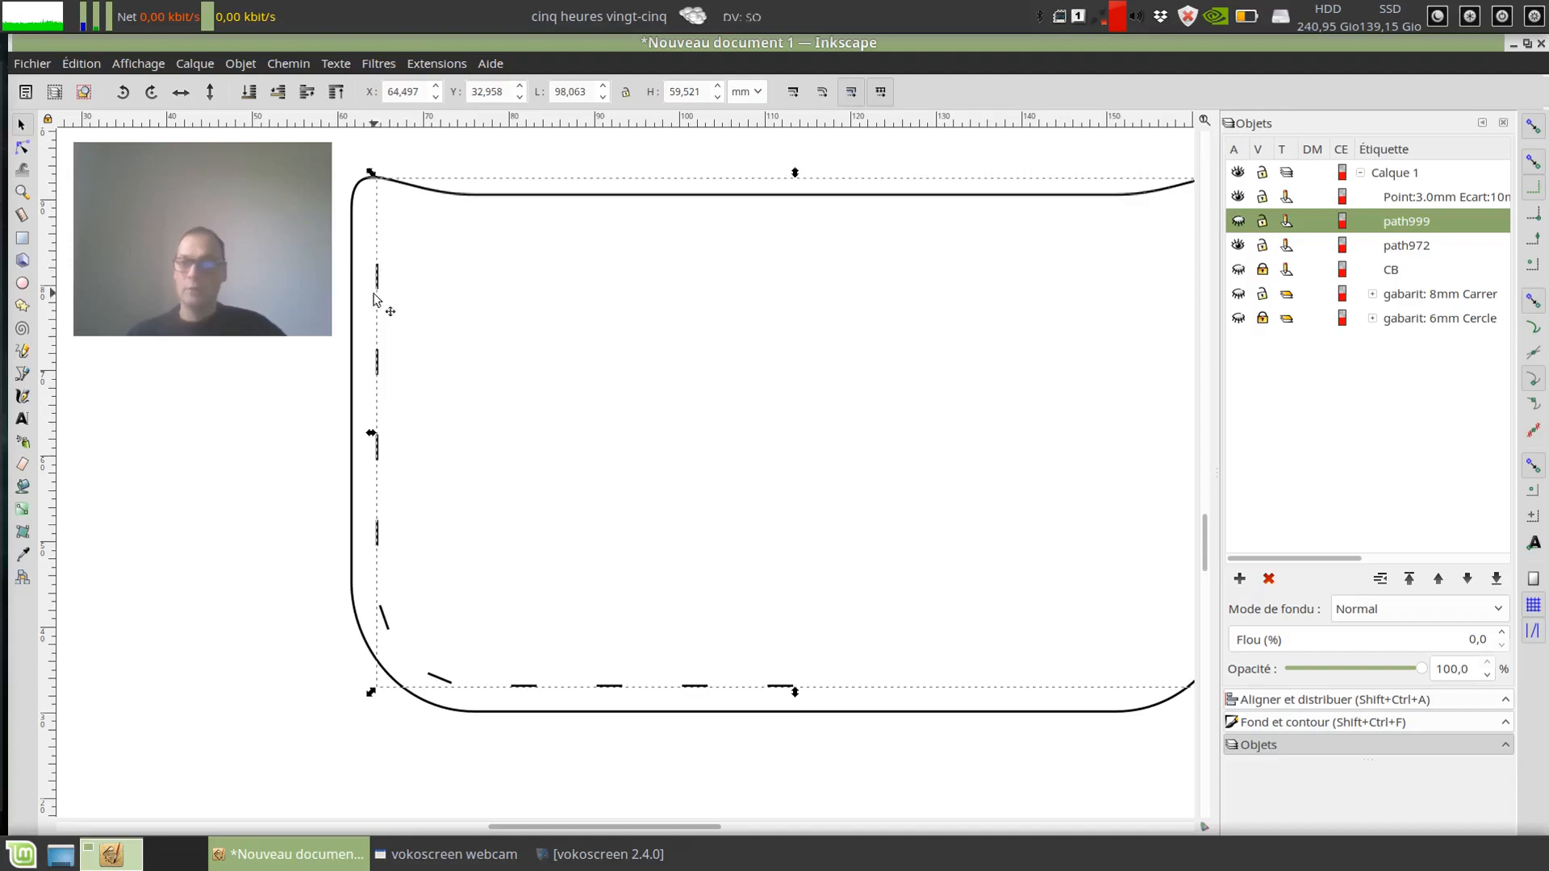
scroll(380, 300, up, 2)
drag(408, 253, 471, 192)
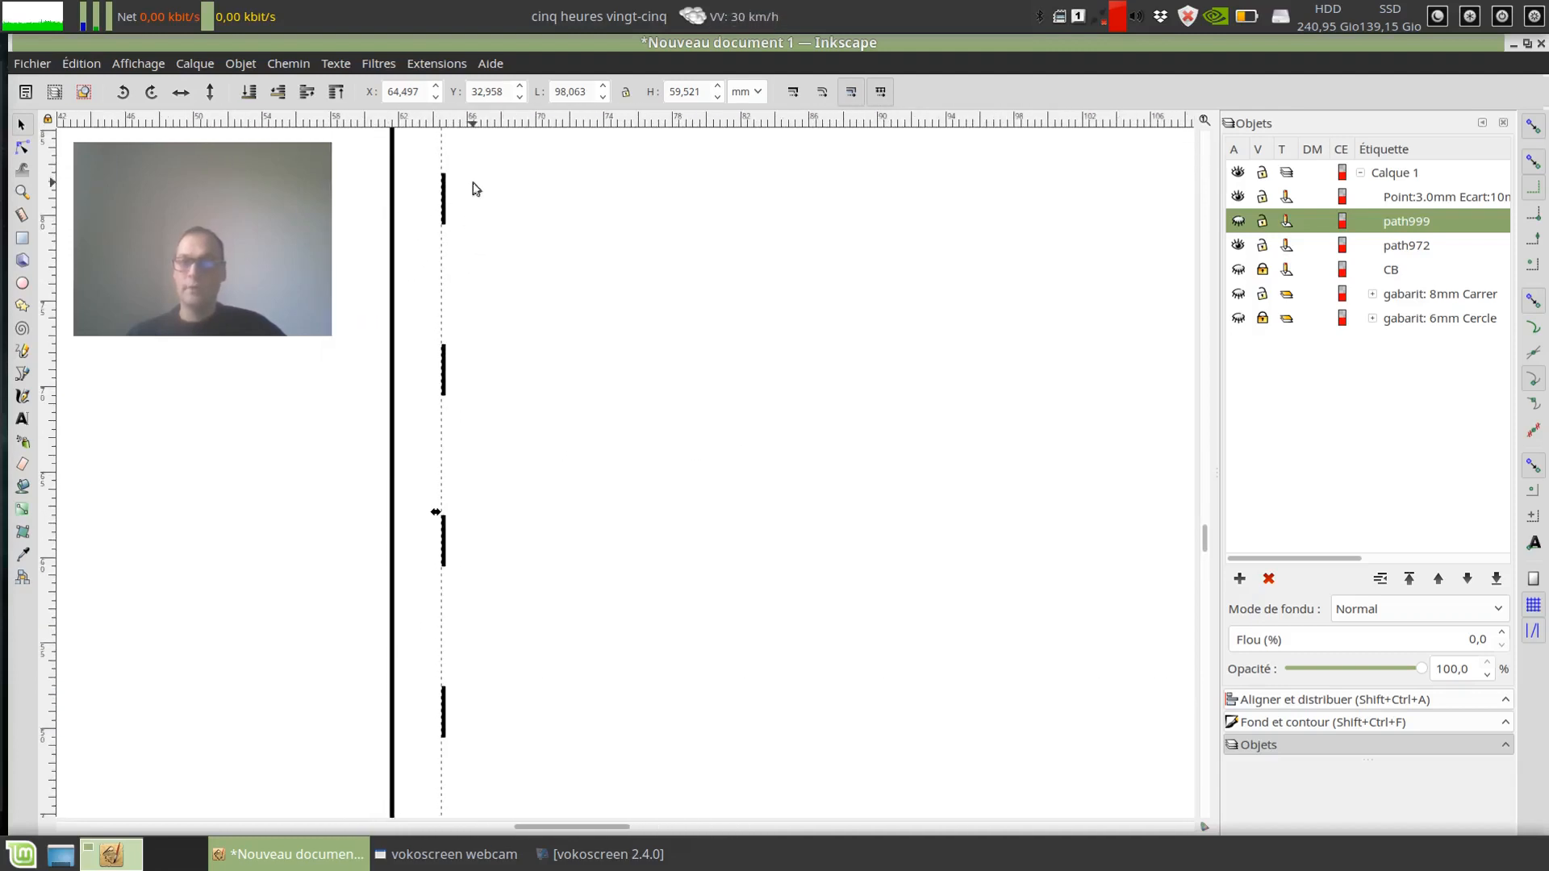
scroll(672, 356, down, 2)
drag(771, 574, 571, 551)
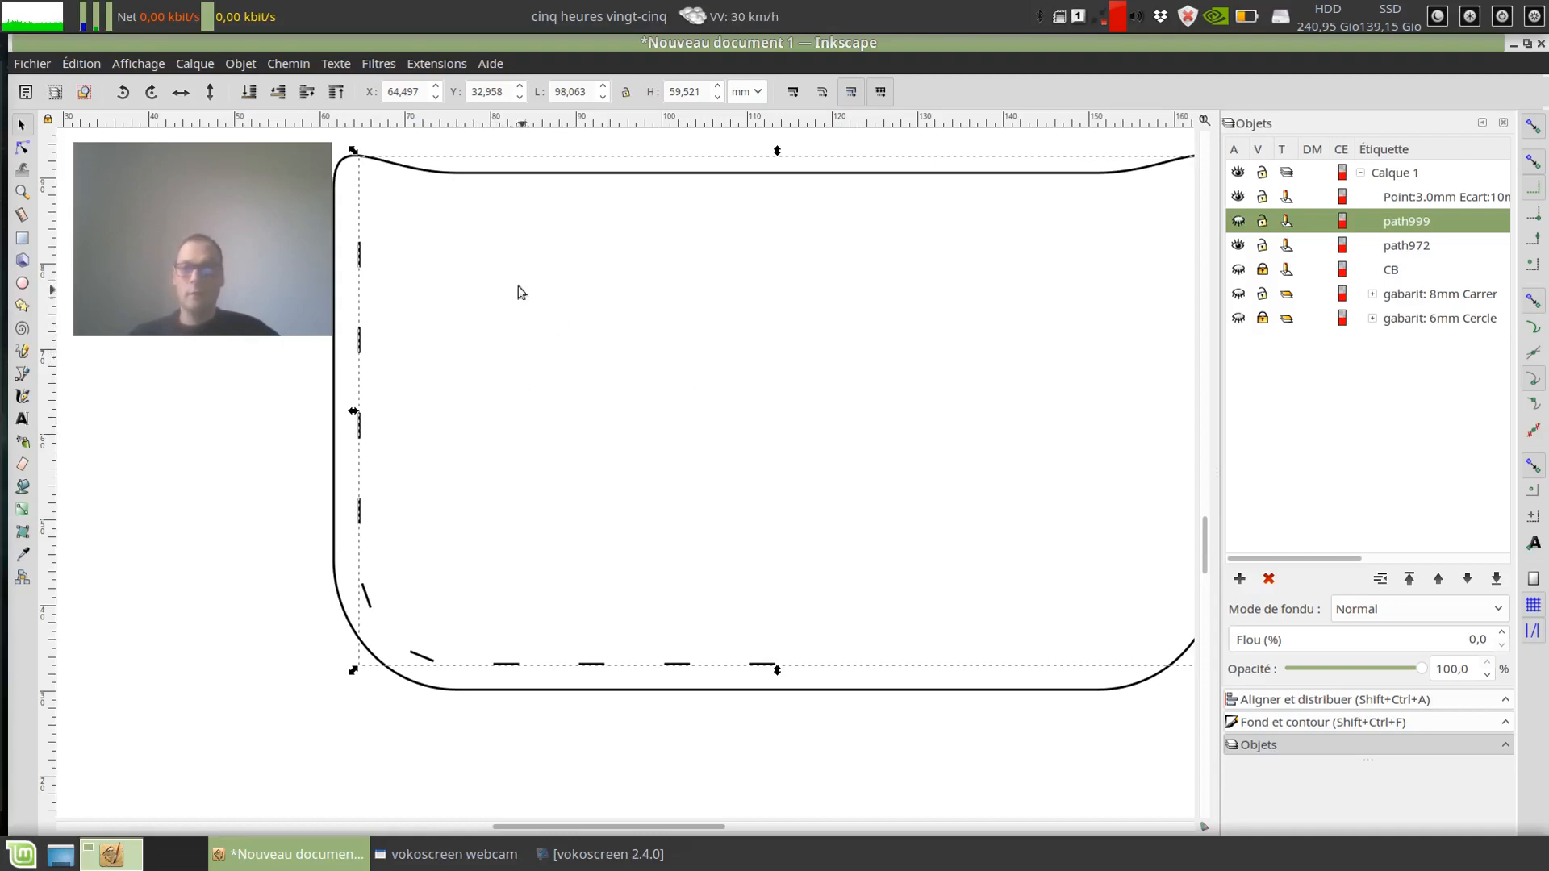
Step: Try a dotted stroke pattern on the pocket outline, restore the continuous line, and deselect the outline
click(490, 177)
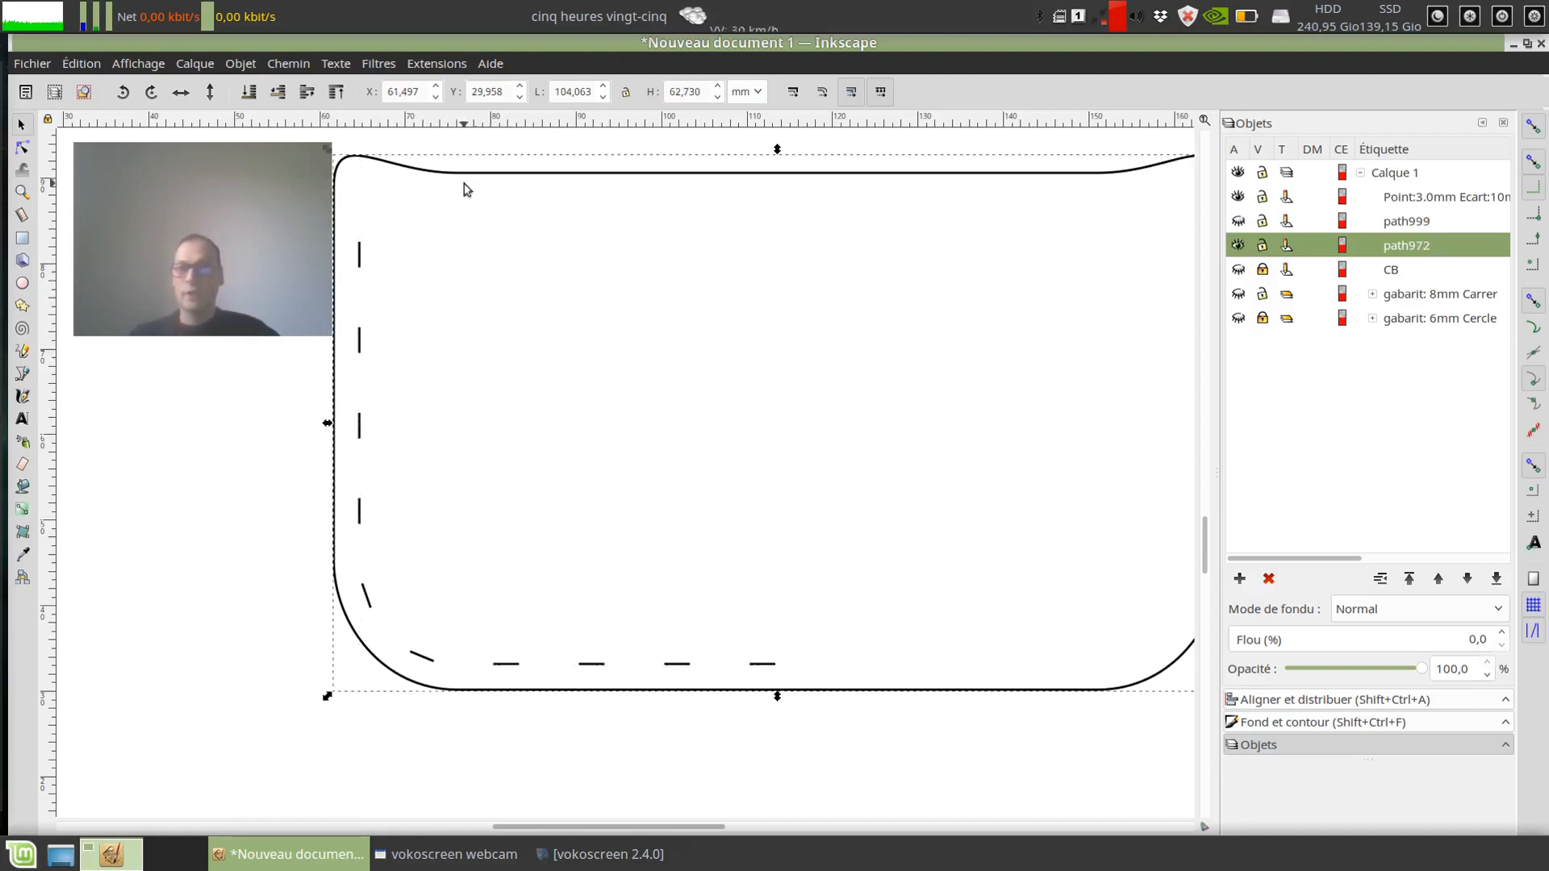
click(1327, 725)
click(1378, 151)
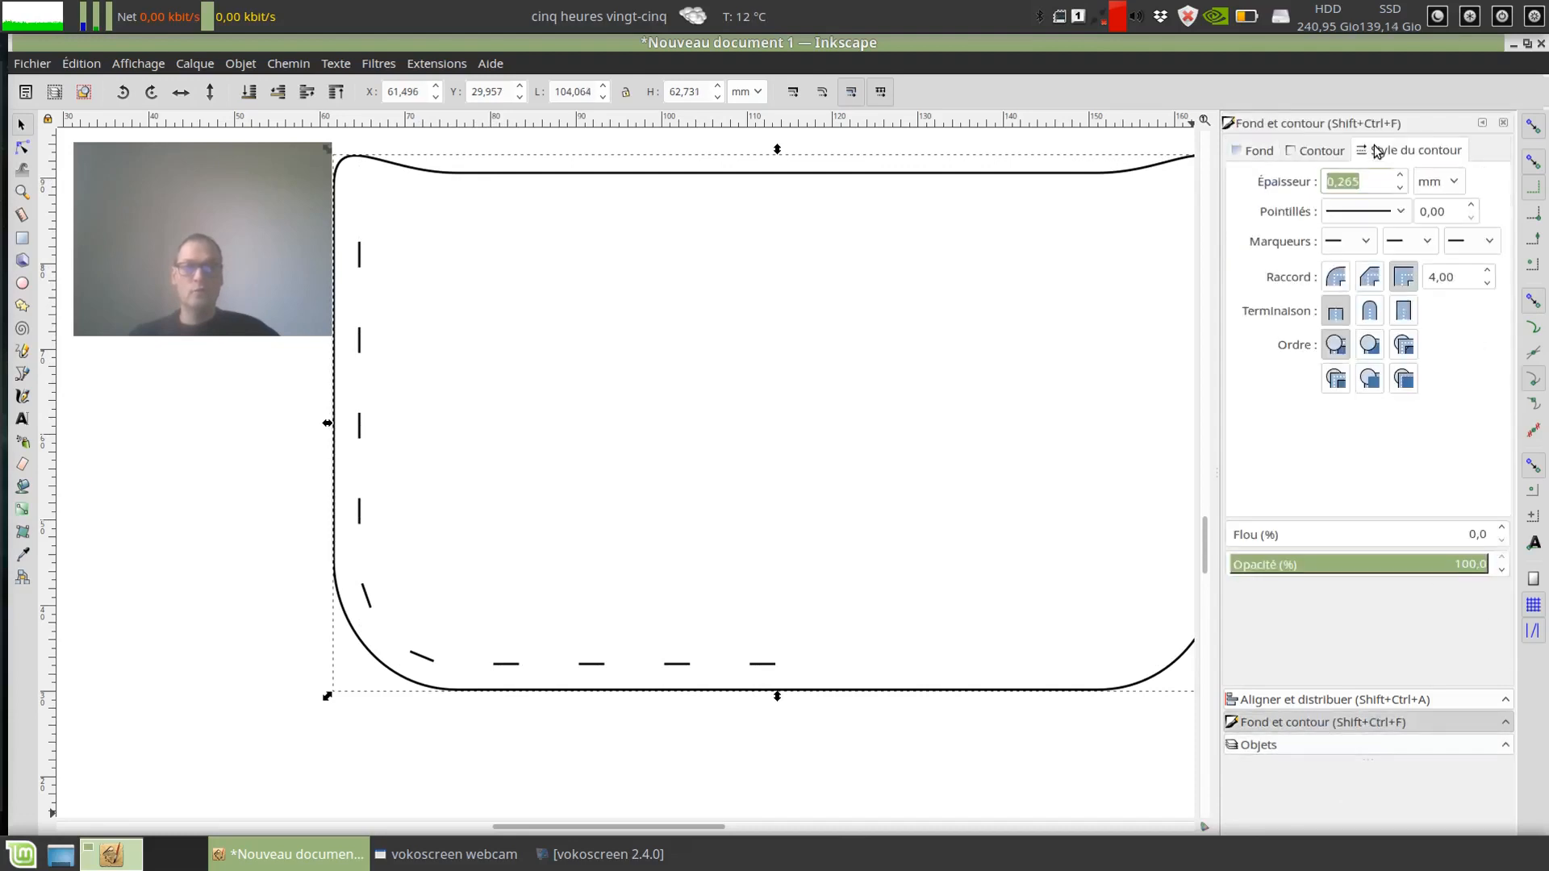
click(1402, 214)
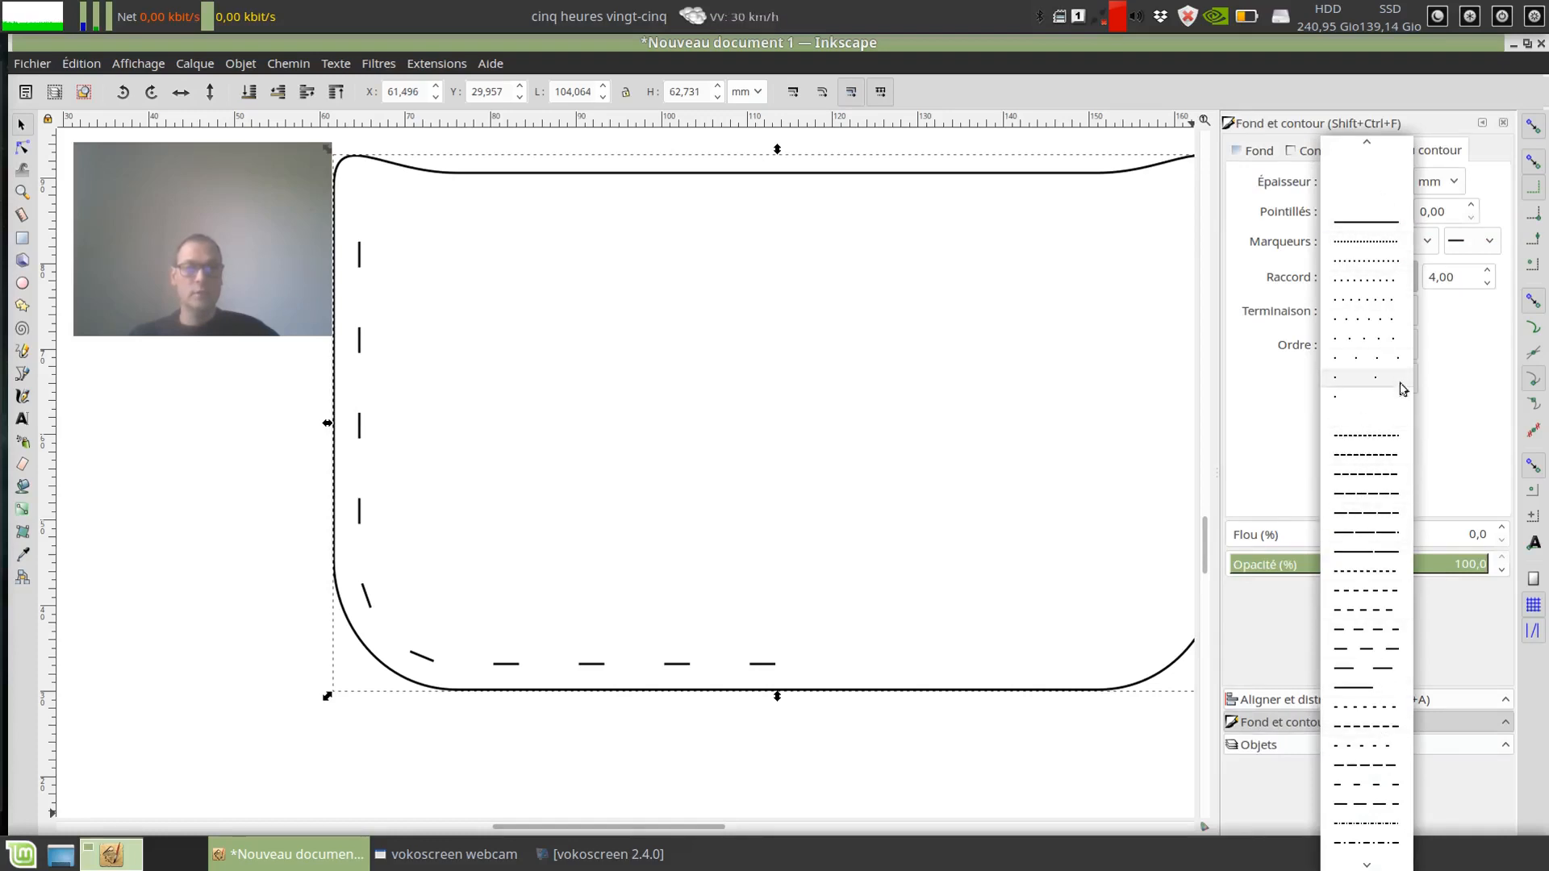
click(1356, 280)
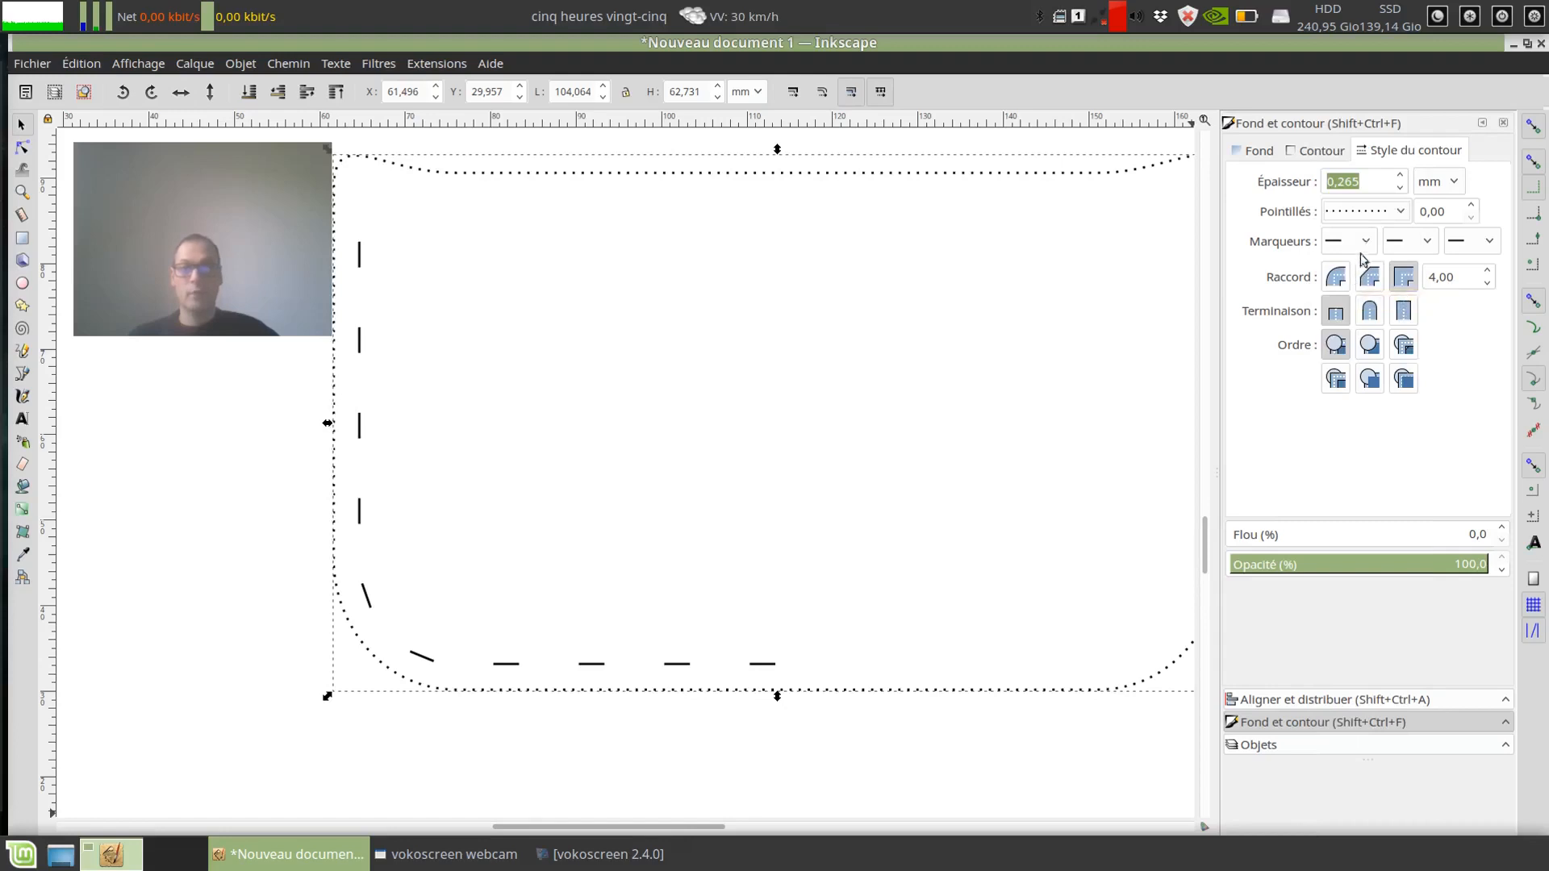
click(1399, 212)
click(1369, 168)
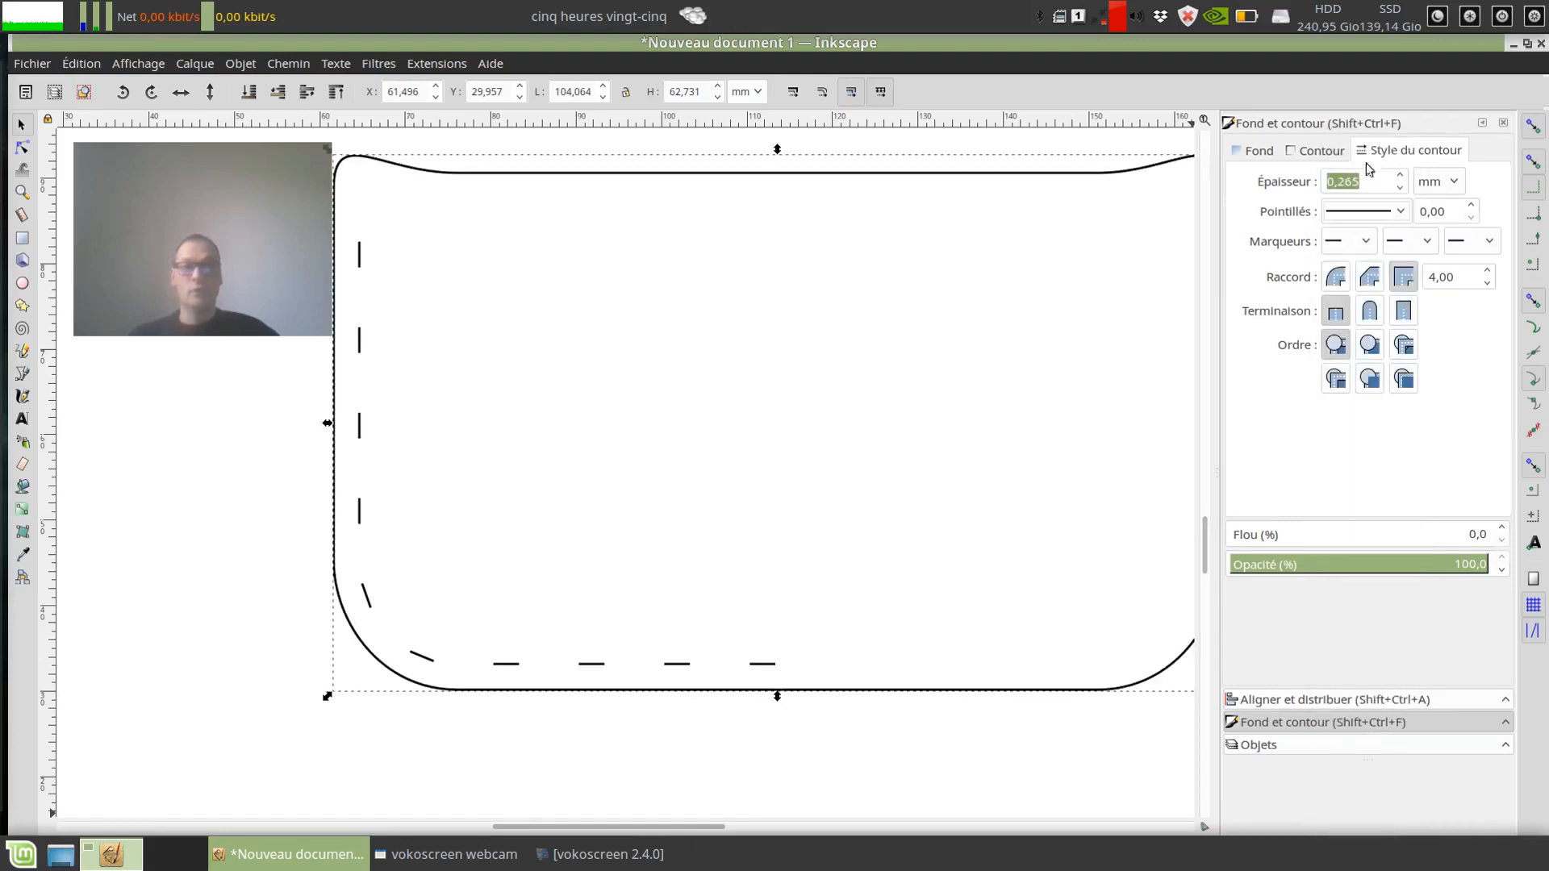
click(249, 571)
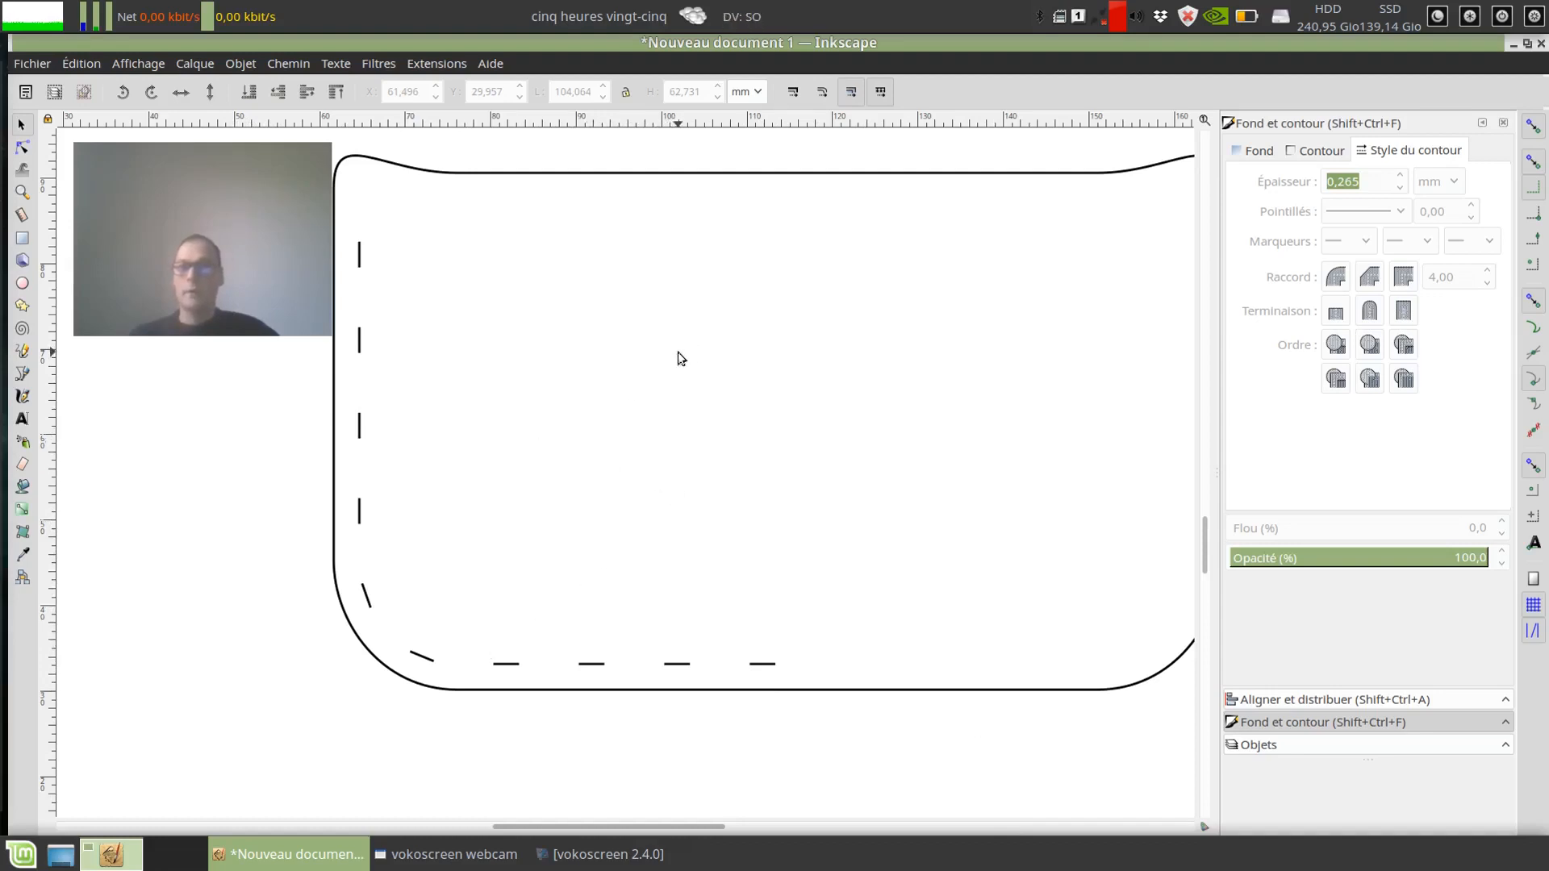
mouse_move(710, 346)
mouse_down()
mouse_move(619, 419)
mouse_move(653, 432)
mouse_move(739, 375)
mouse_up()
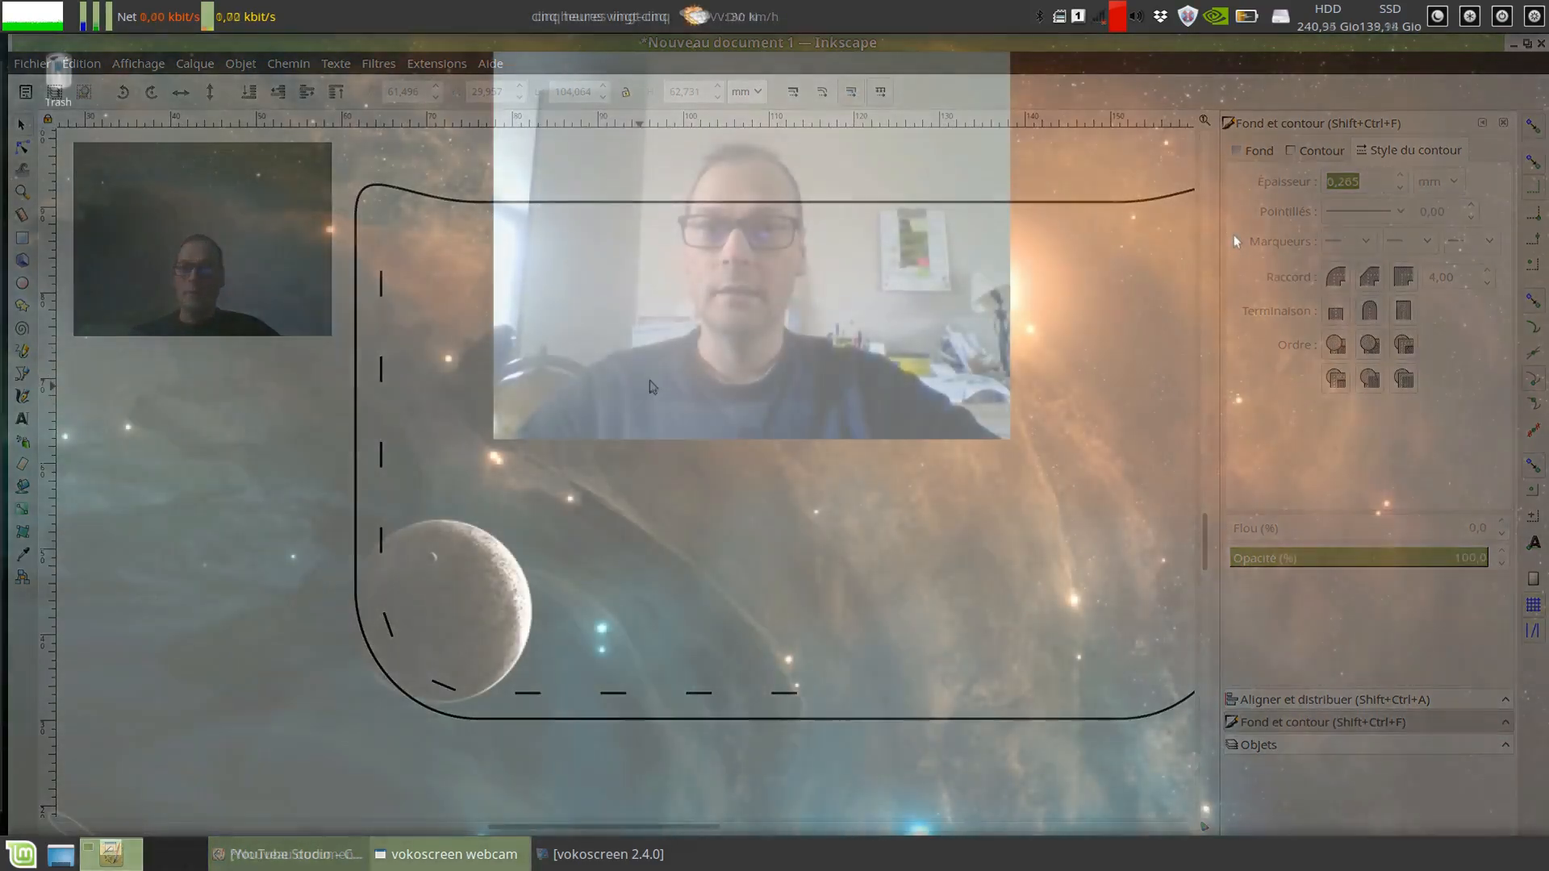